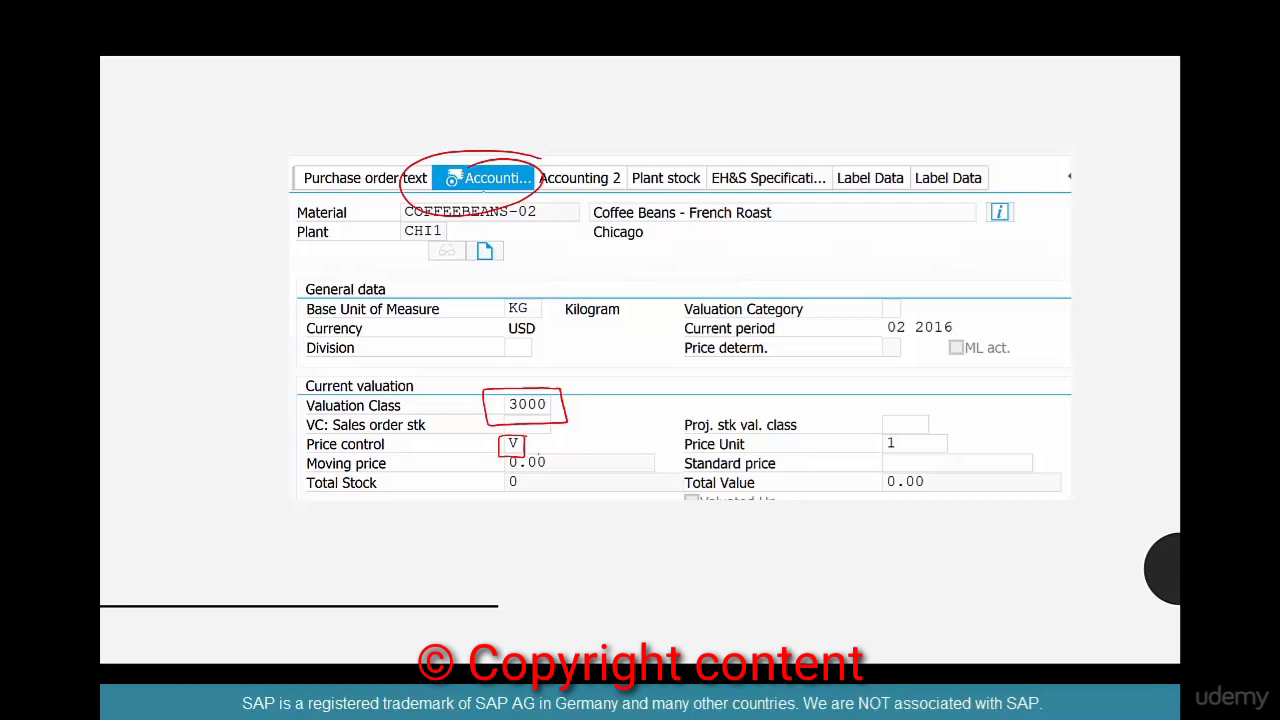
{"action": "left_click_drag", "start_coordinate": [543, 444], "coordinate": [567, 439]}
{"action": "mouse_move", "coordinate": [583, 437]}
{"action": "left_mouse_down"}
{"action": "mouse_move", "coordinate": [645, 426]}
{"action": "mouse_move", "coordinate": [797, 360]}
{"action": "mouse_move", "coordinate": [862, 315]}
{"action": "left_mouse_up"}
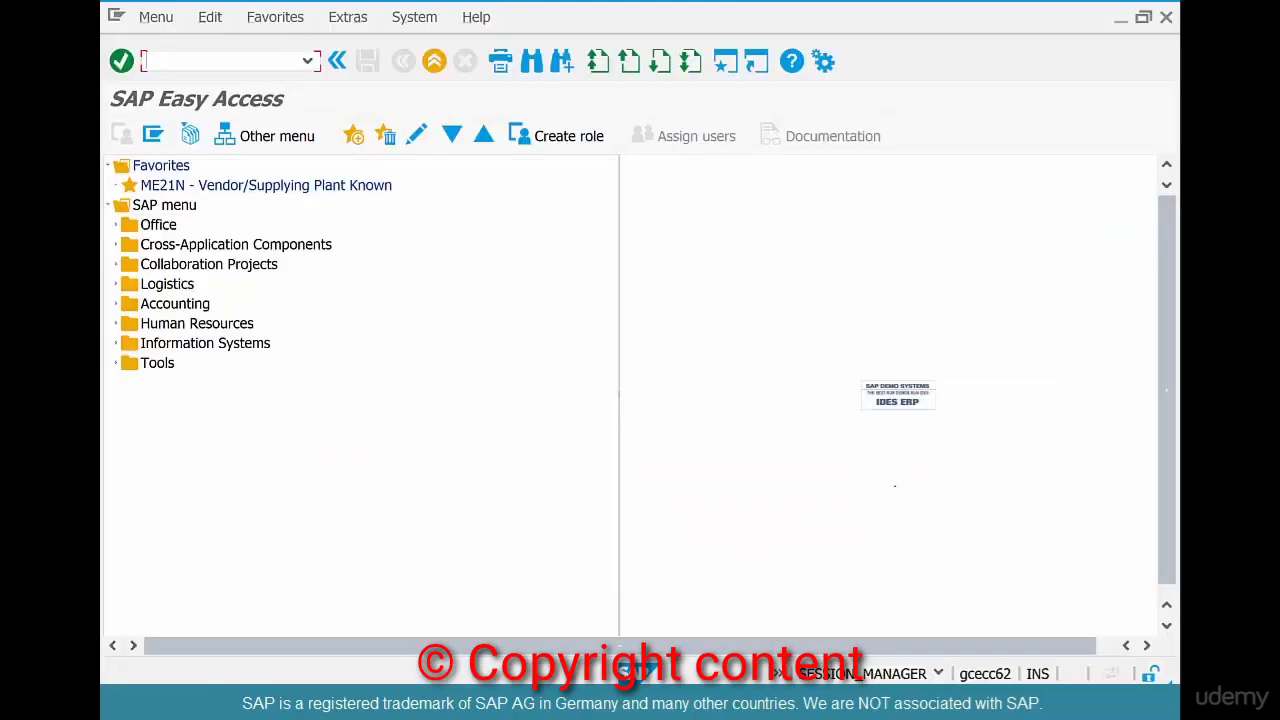
- Start transaction MM01 and enter coffeebeans-06 as the new material's number
{"action": "type", "text": "mm01"}
{"action": "key", "text": "Return"}
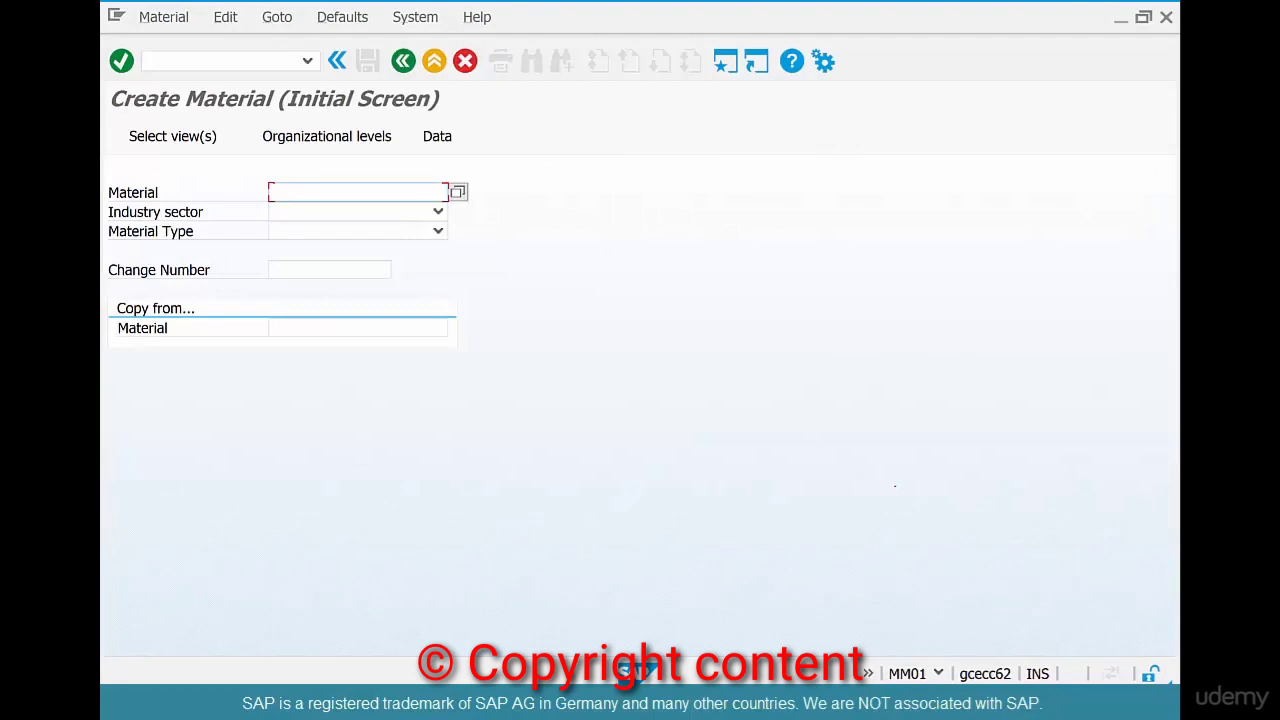
{"action": "type", "text": "co"}
{"action": "key", "text": "Down"}
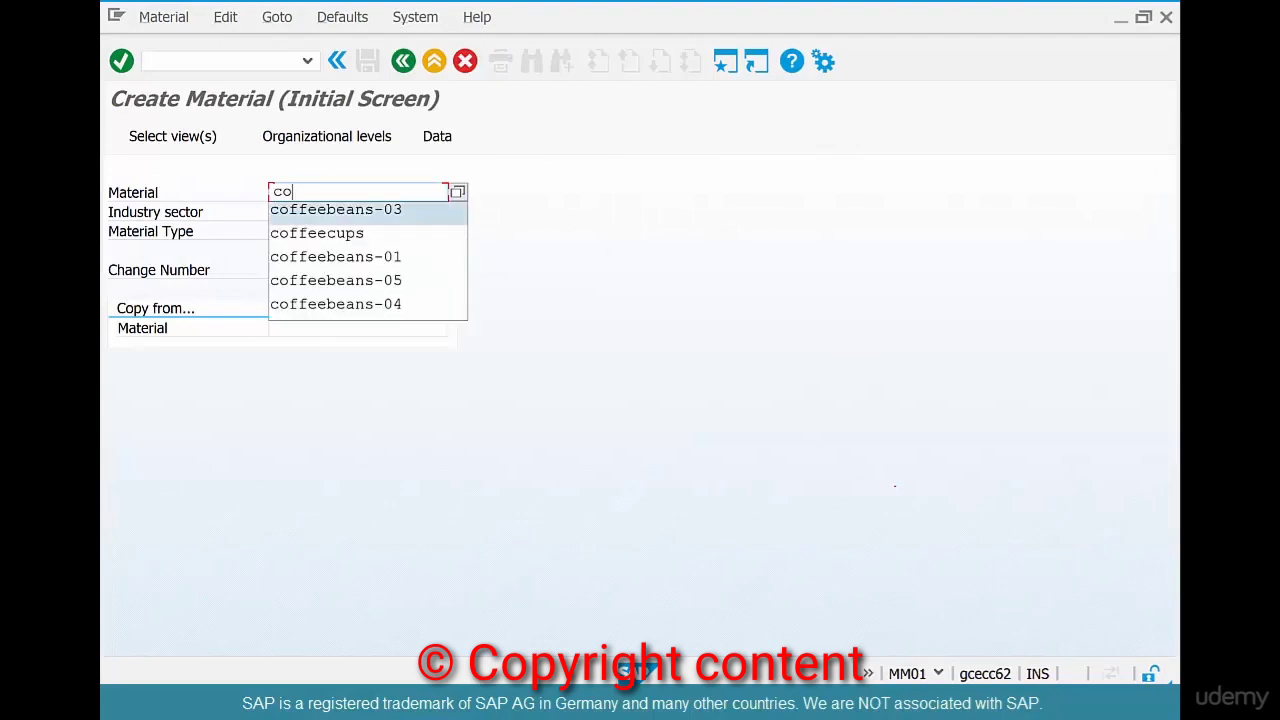
{"action": "key", "text": "Return"}
{"action": "key", "text": "BackSpace"}
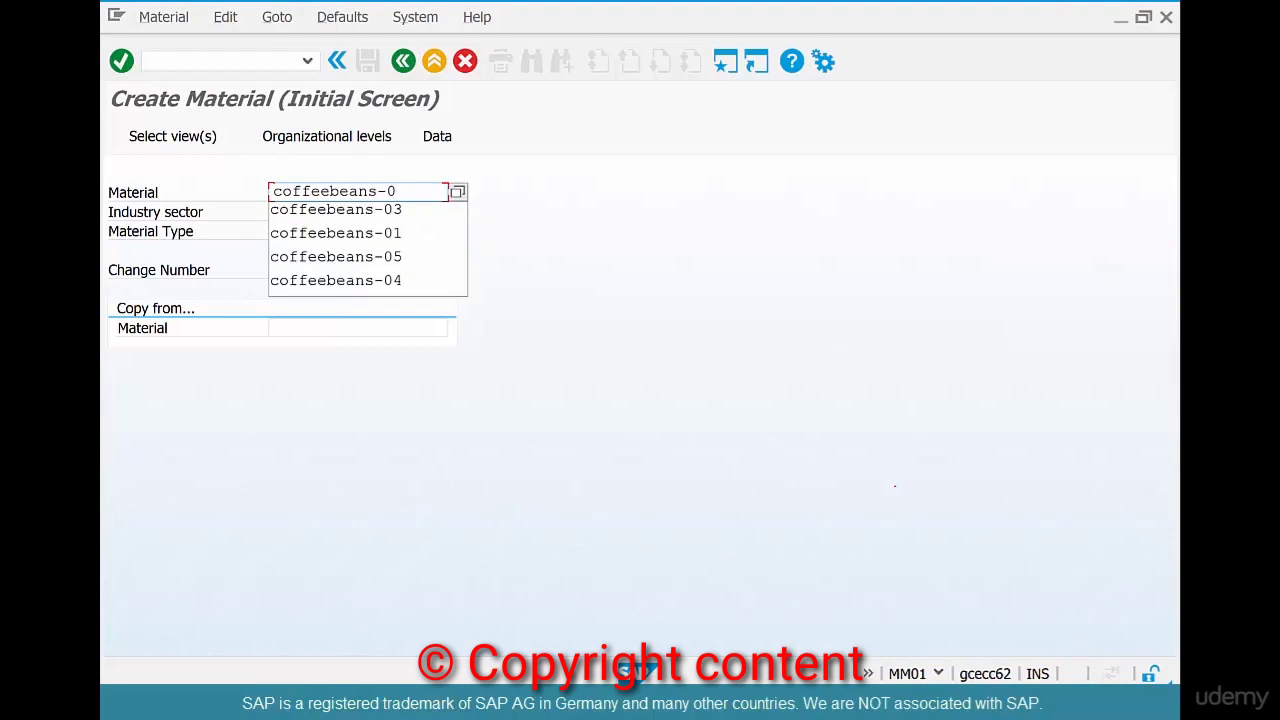
{"action": "type", "text": "6"}
{"action": "key", "text": "Tab"}
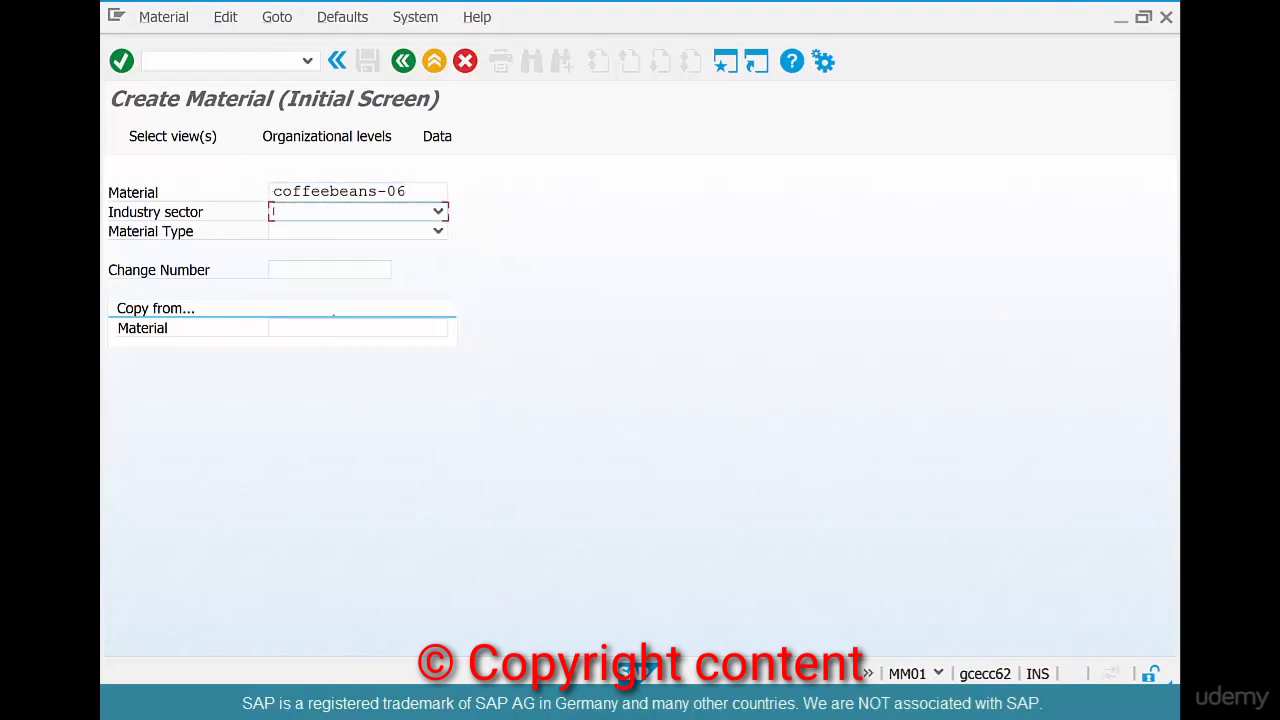
- Set the industry sector to Retail and the material type to ROH Raw material, and continue to the view selection
{"action": "left_click", "coordinate": [438, 211]}
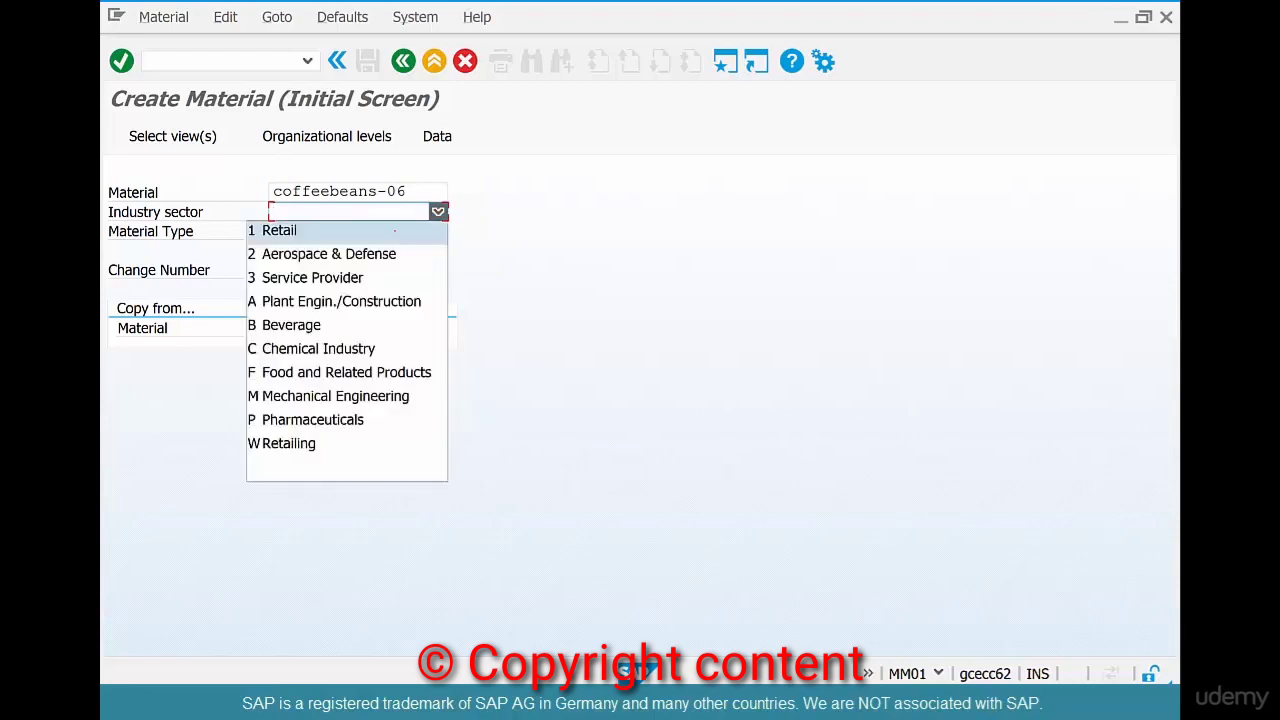
{"action": "left_click", "coordinate": [395, 231]}
{"action": "left_click", "coordinate": [438, 231]}
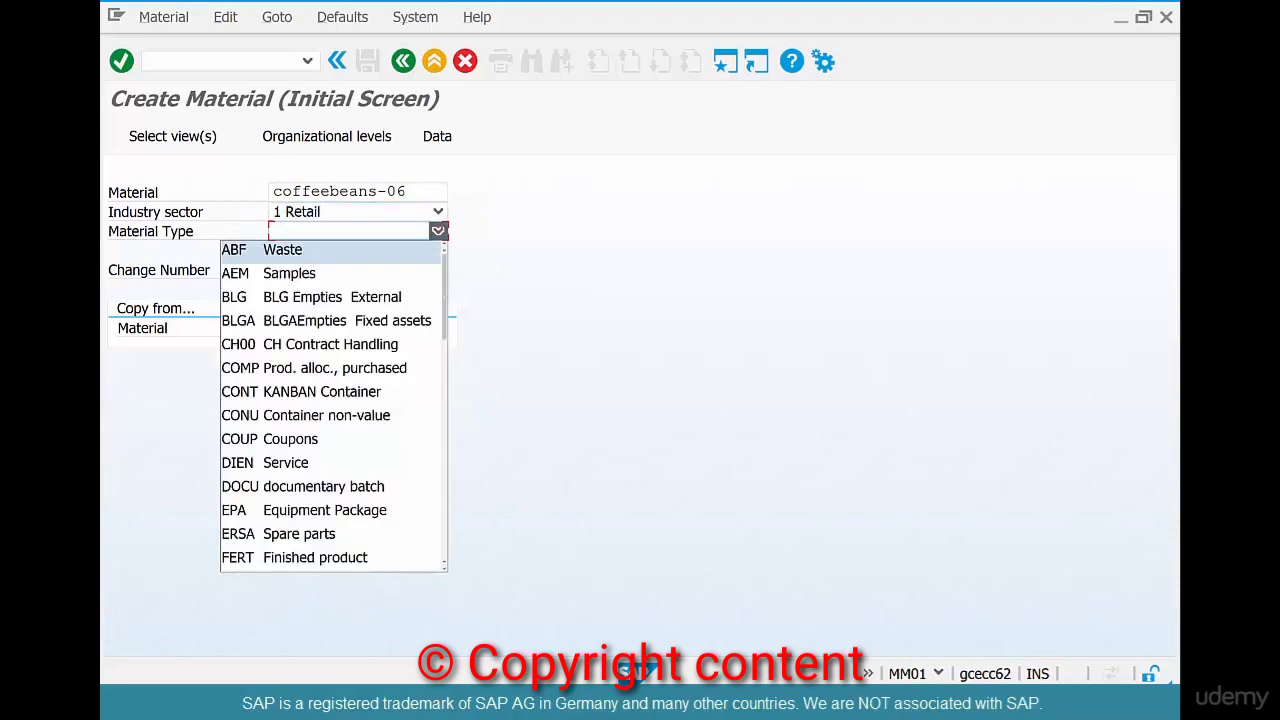
{"action": "key", "text": "r"}
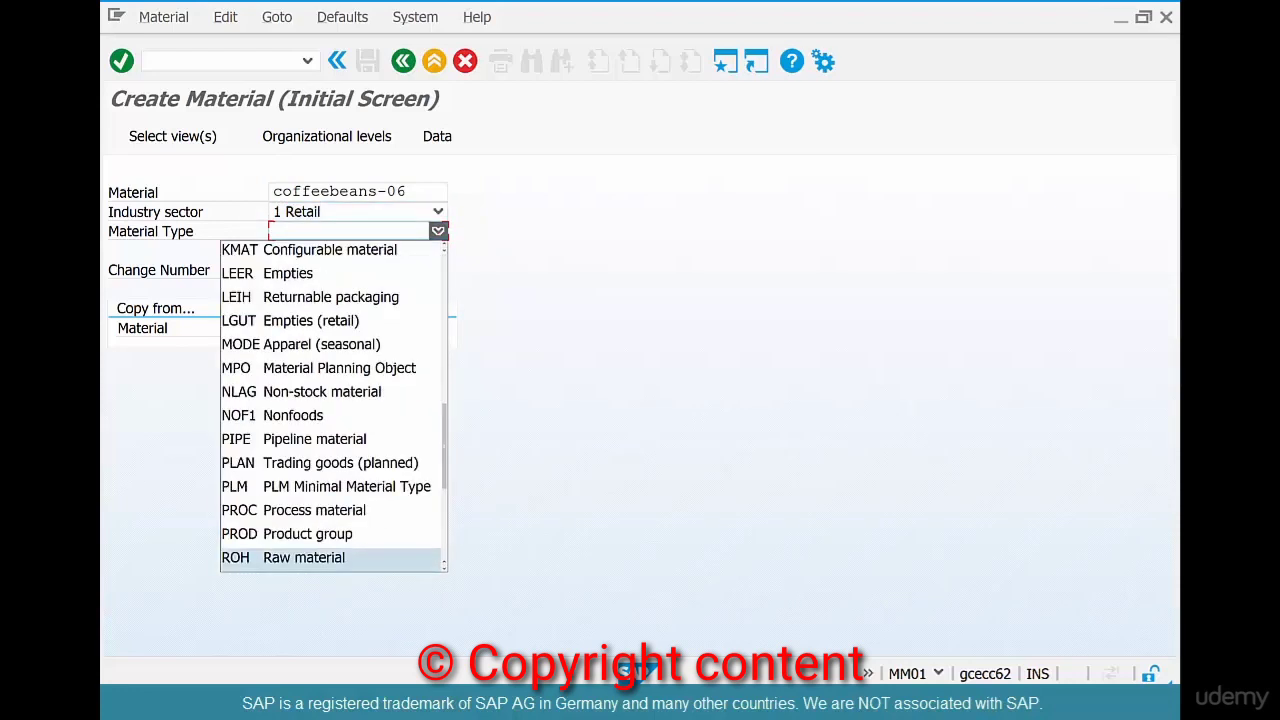
{"action": "key", "text": "Return"}
{"action": "key", "text": "Return"}
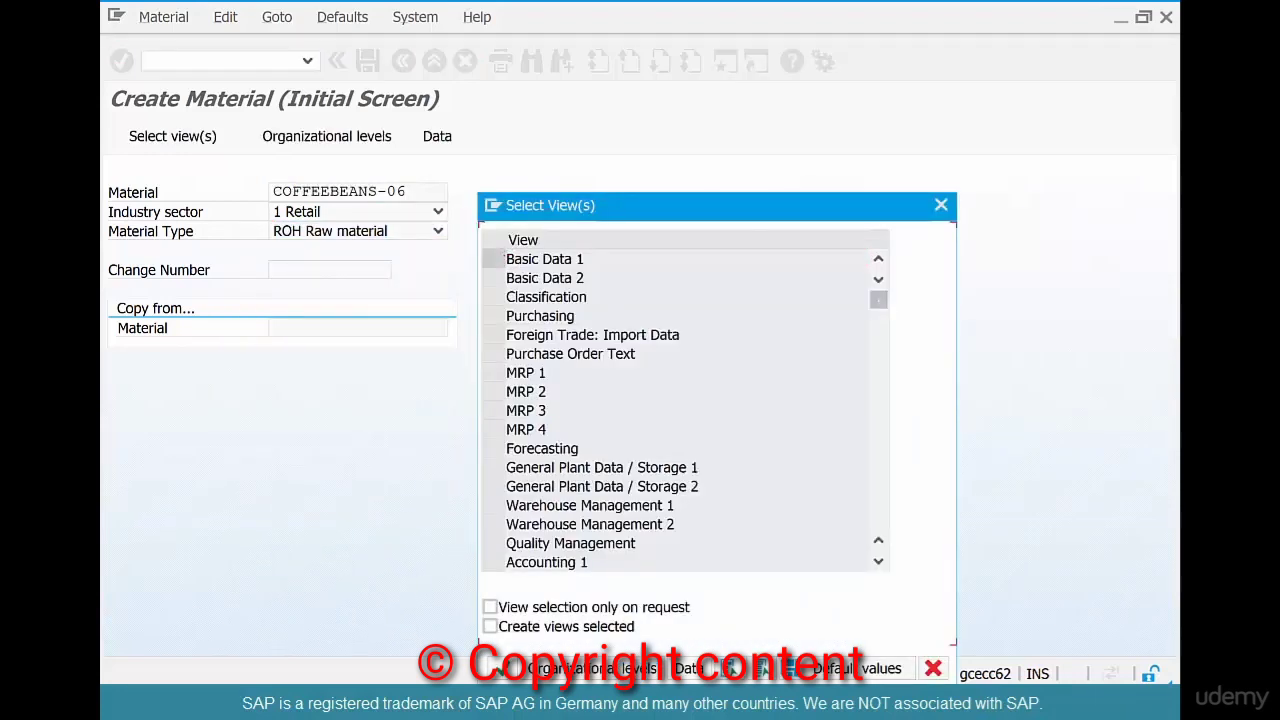
- Select the Basic Data 1, Purchasing and Accounting 1 views and assign the material to plant CHI1
{"action": "left_click", "coordinate": [495, 259]}
{"action": "left_click", "coordinate": [495, 316]}
{"action": "left_click", "coordinate": [493, 561]}
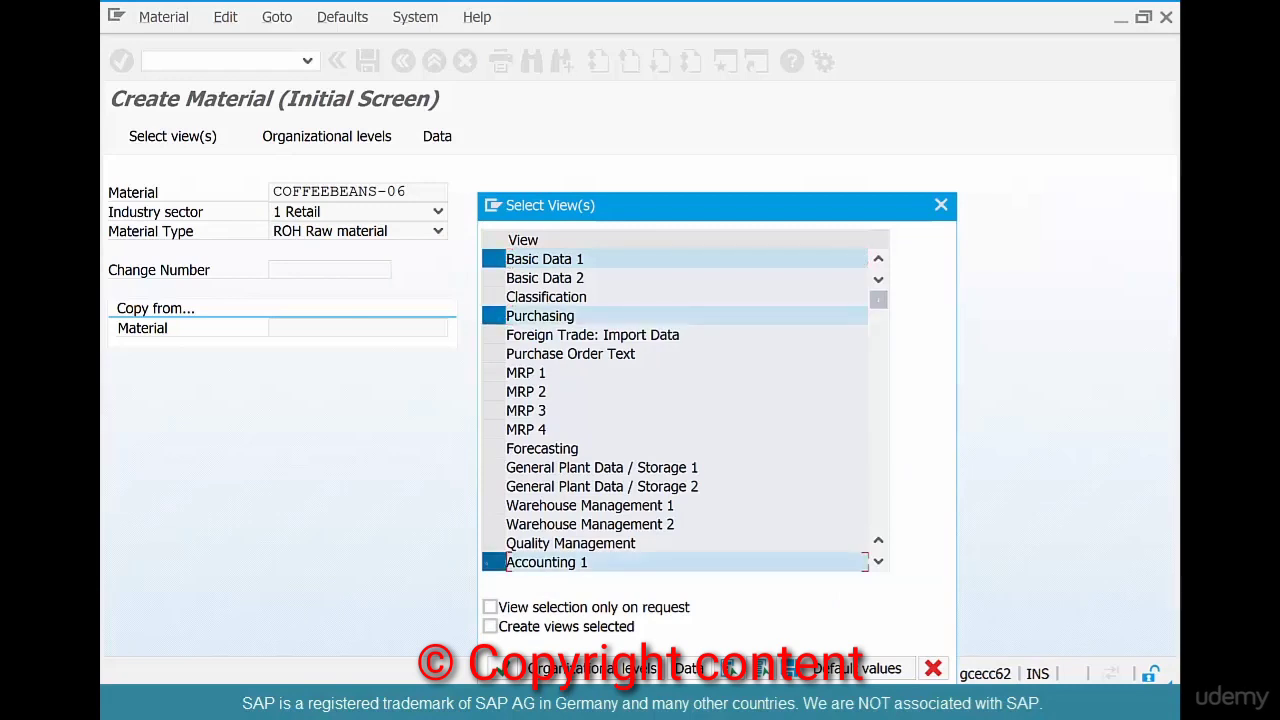
{"action": "key", "text": "Return"}
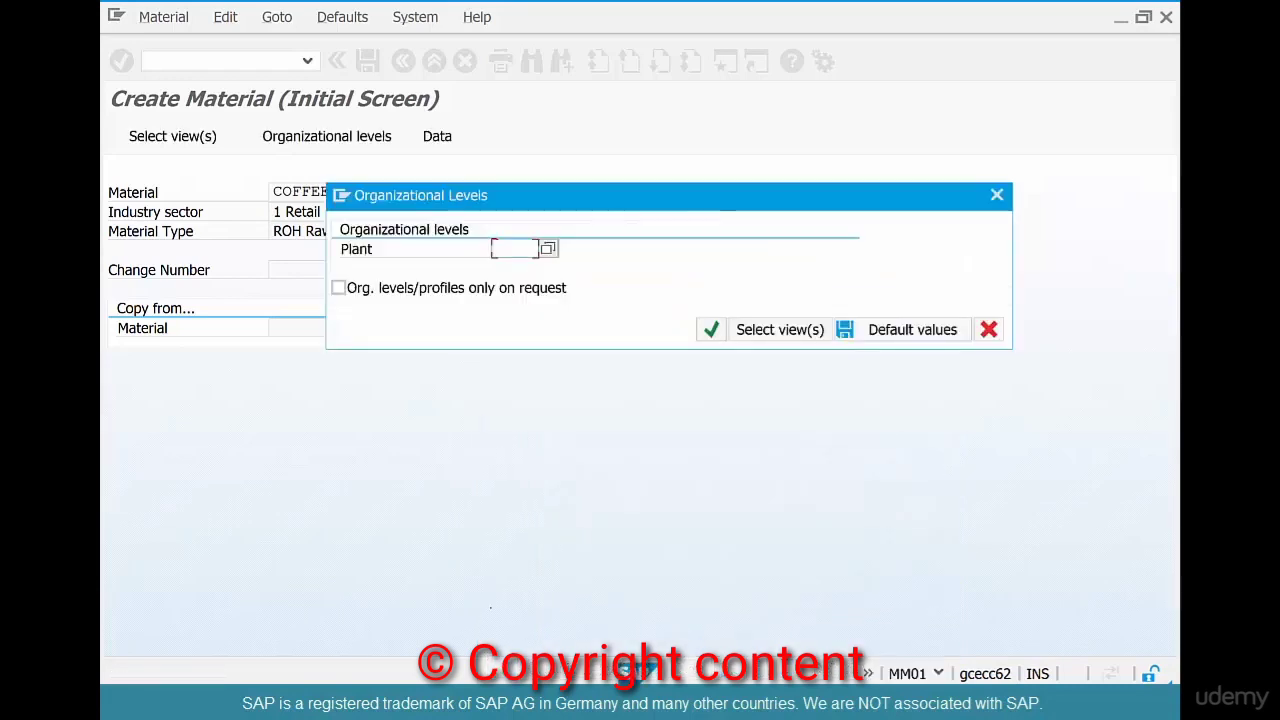
{"action": "type", "text": "chi1"}
{"action": "key", "text": "Return"}
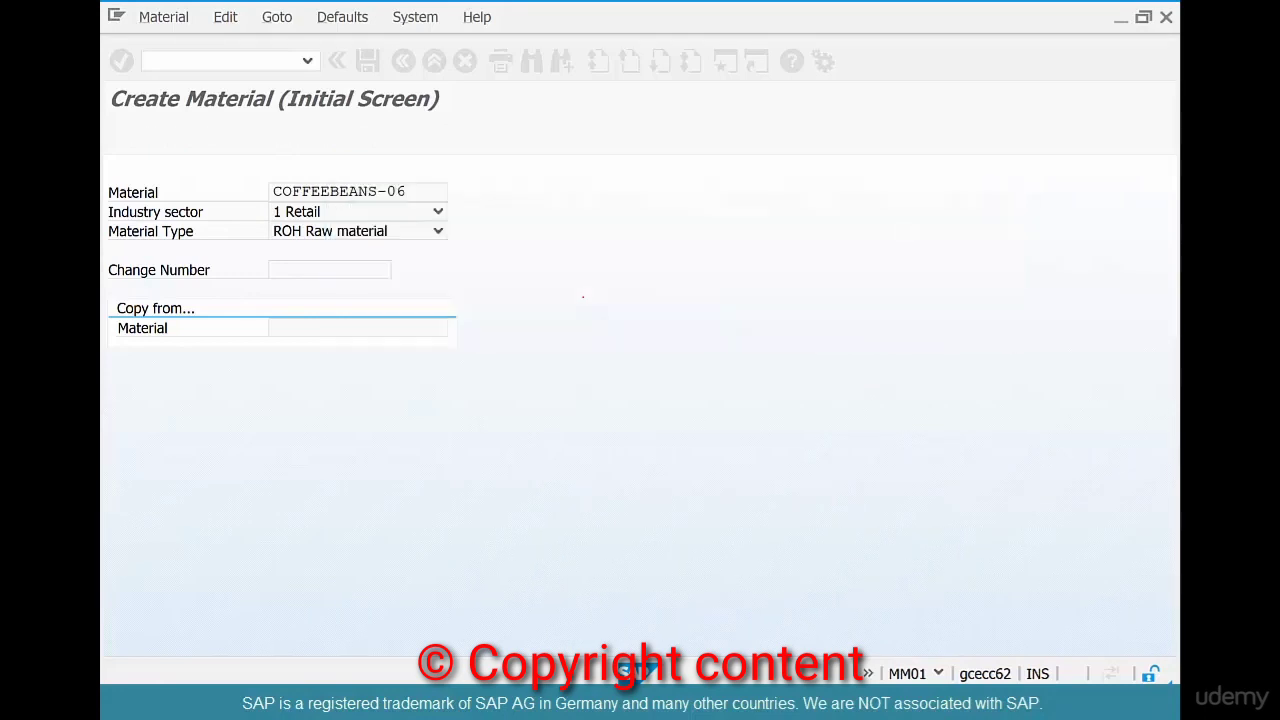
- Fill in the basic data with the description Coffee Bags, base unit of measure LB and material group 015
{"action": "type", "text": "C"}
{"action": "key", "text": "Down"}
{"action": "key", "text": "Return"}
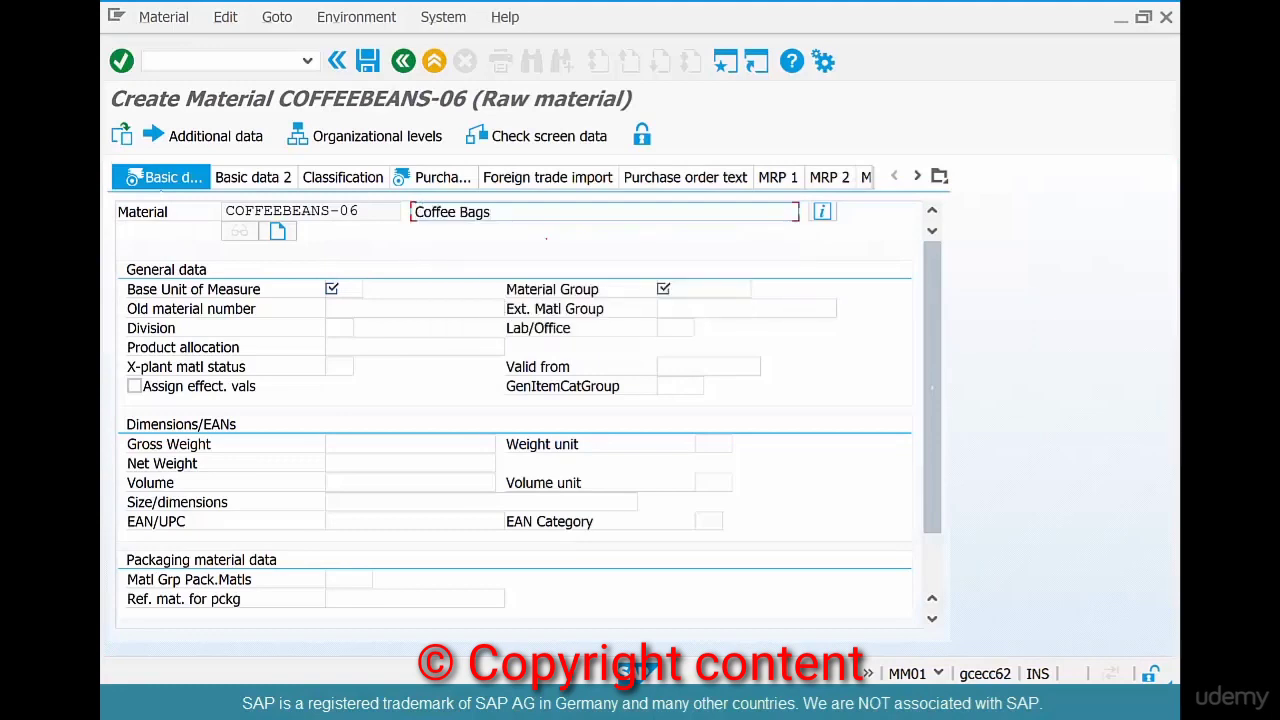
{"action": "key", "text": "Tab"}
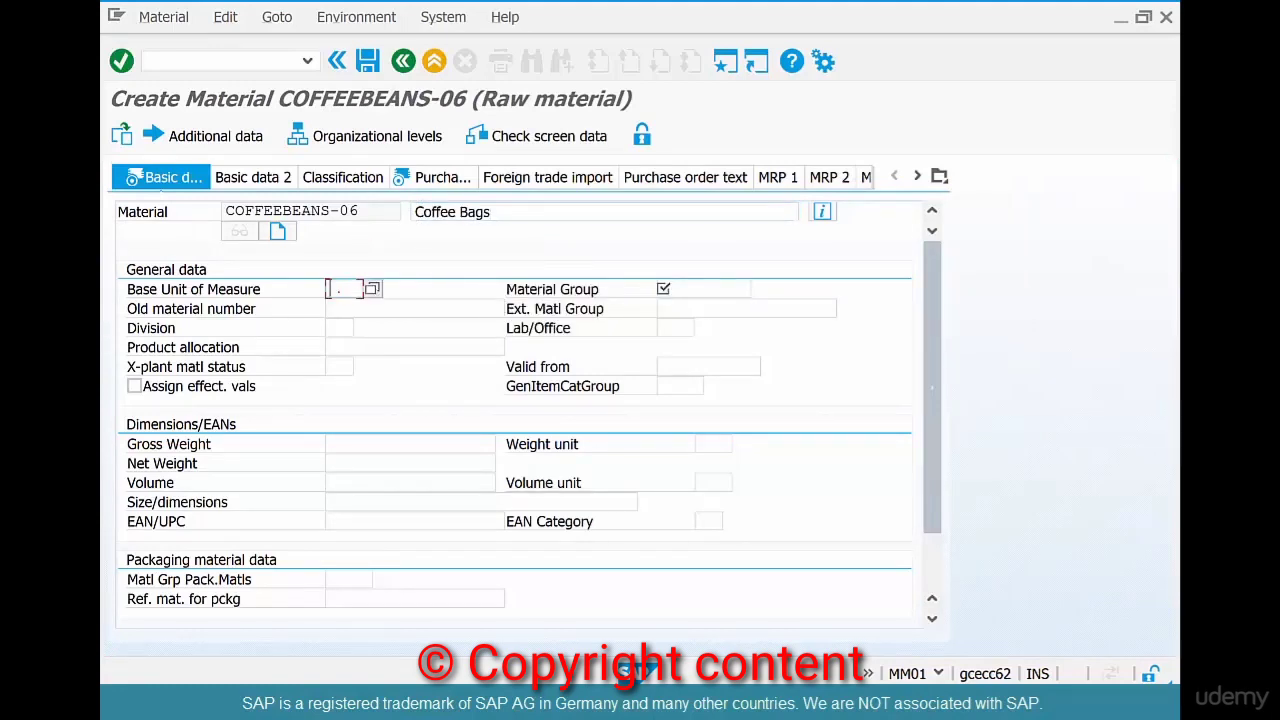
{"action": "type", "text": "lb"}
{"action": "key", "text": "Tab"}
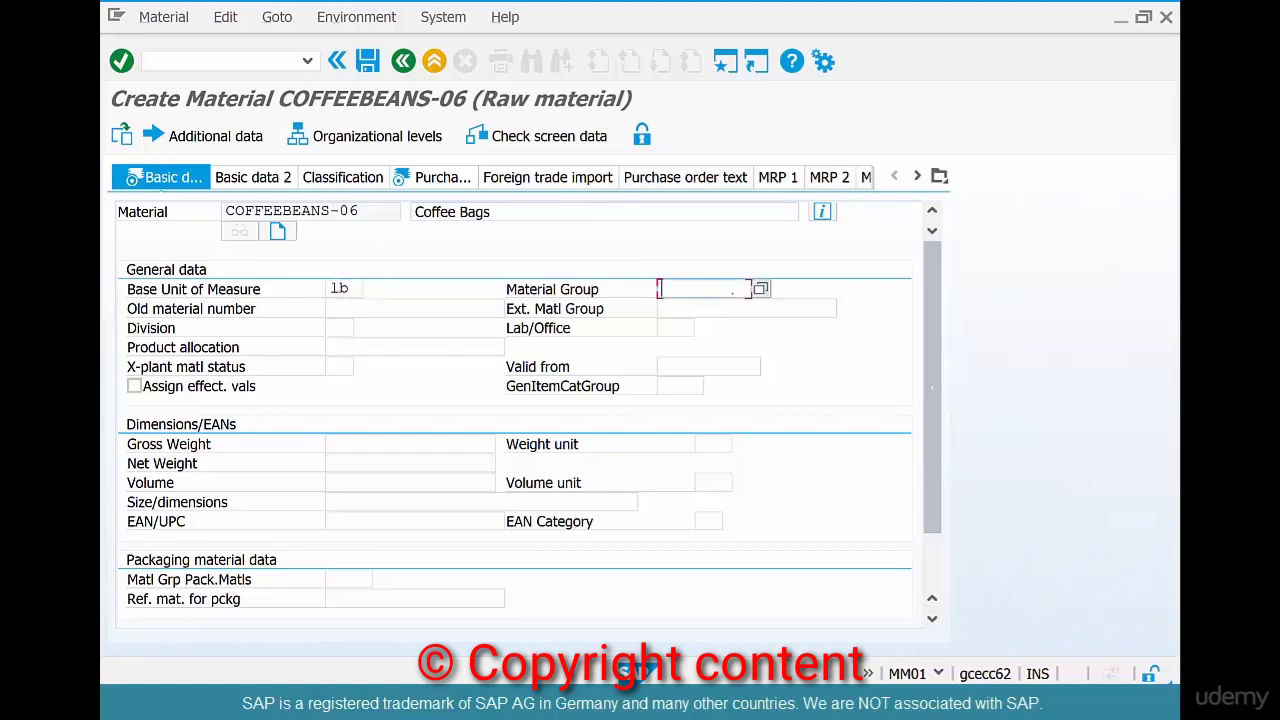
{"action": "key", "text": "BackSpace"}
{"action": "key", "text": "Down"}
{"action": "key", "text": "Return"}
{"action": "key", "text": "Return"}
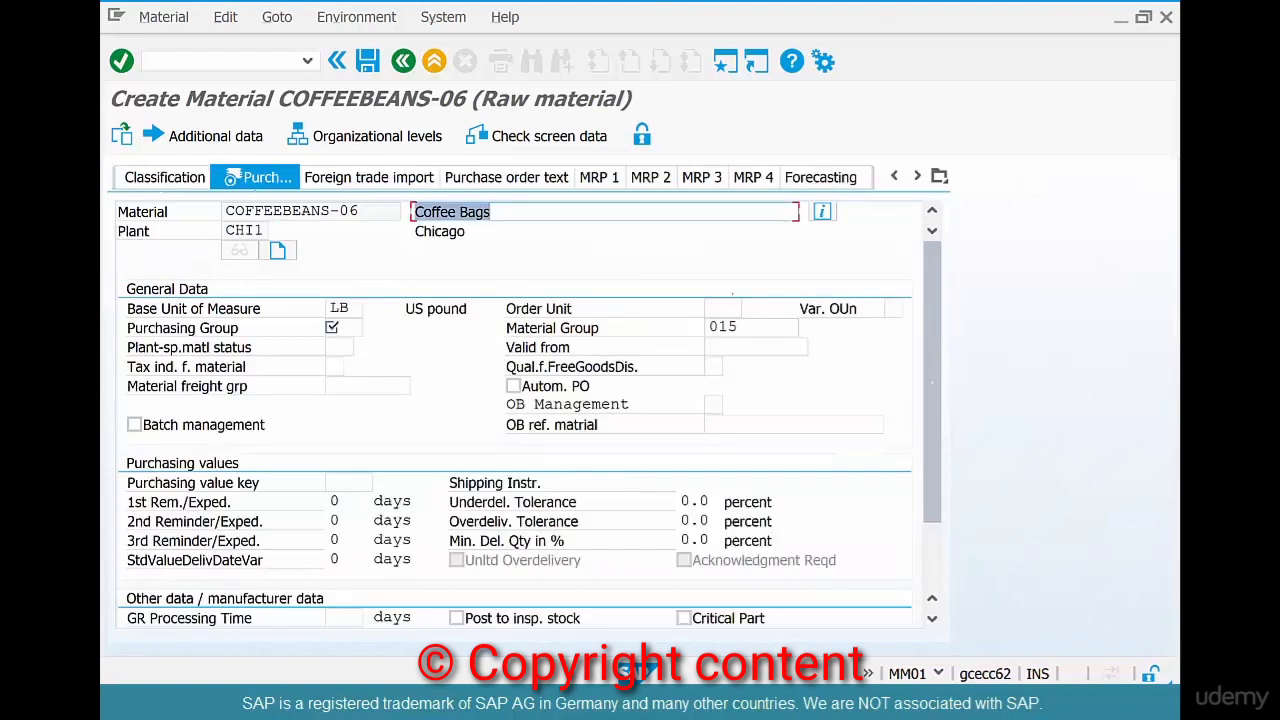
- Fill in the required purchasing group with the suggested entry and continue to the accounting data
{"action": "key", "text": "Tab"}
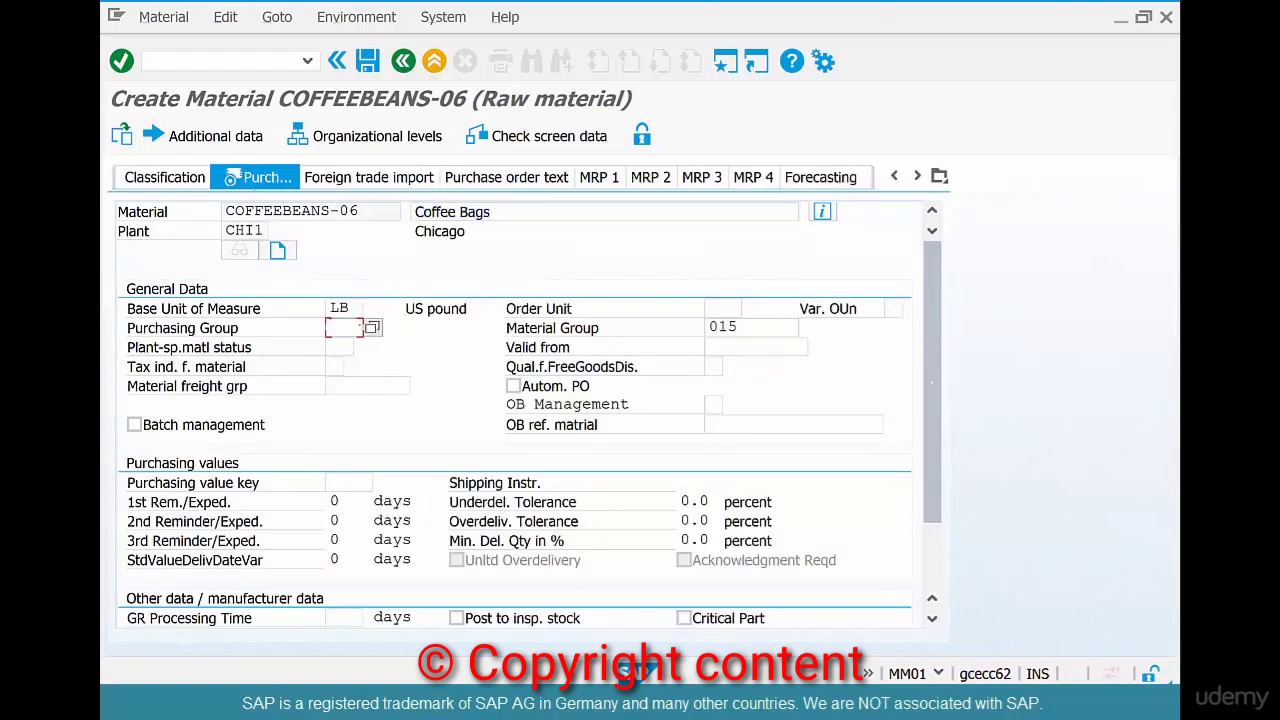
{"action": "key", "text": "BackSpace"}
{"action": "key", "text": "Down"}
{"action": "key", "text": "Return"}
{"action": "key", "text": "Return"}
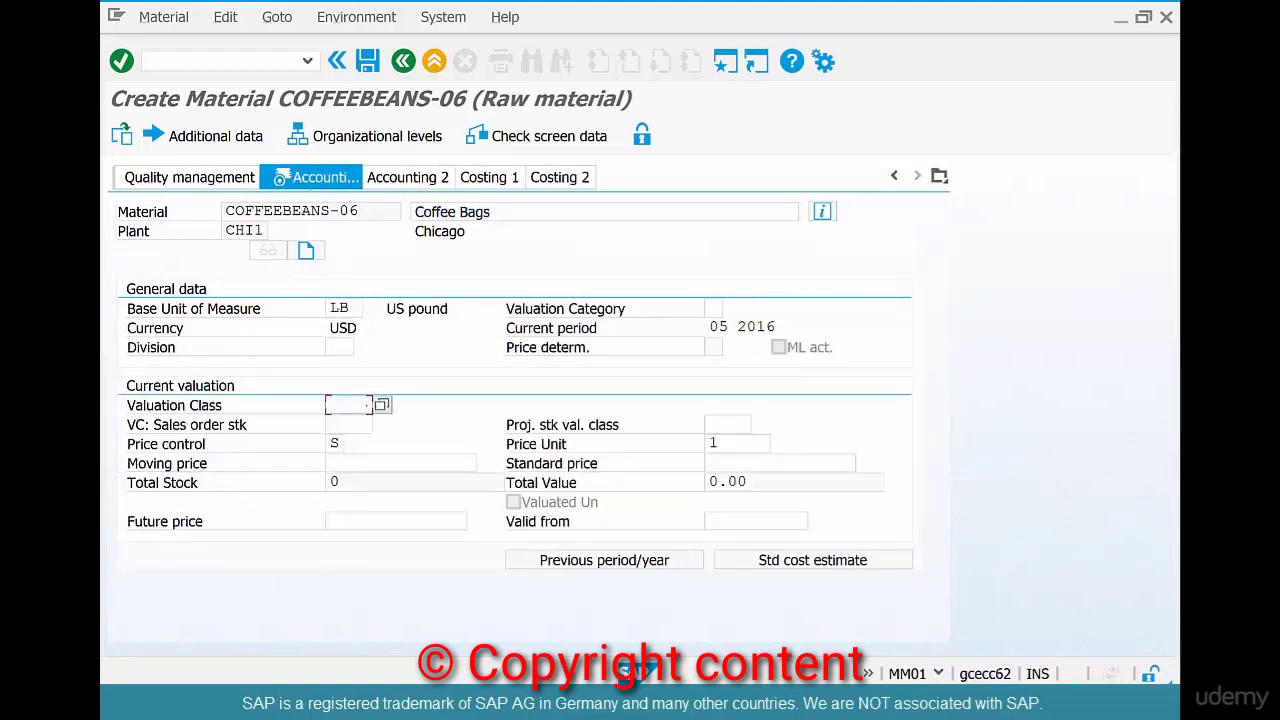
- Set the valuation class to 3000 and the price control to V
{"action": "key", "text": "BackSpace"}
{"action": "key", "text": "Down"}
{"action": "key", "text": "Return"}
{"action": "key", "text": "Tab"}
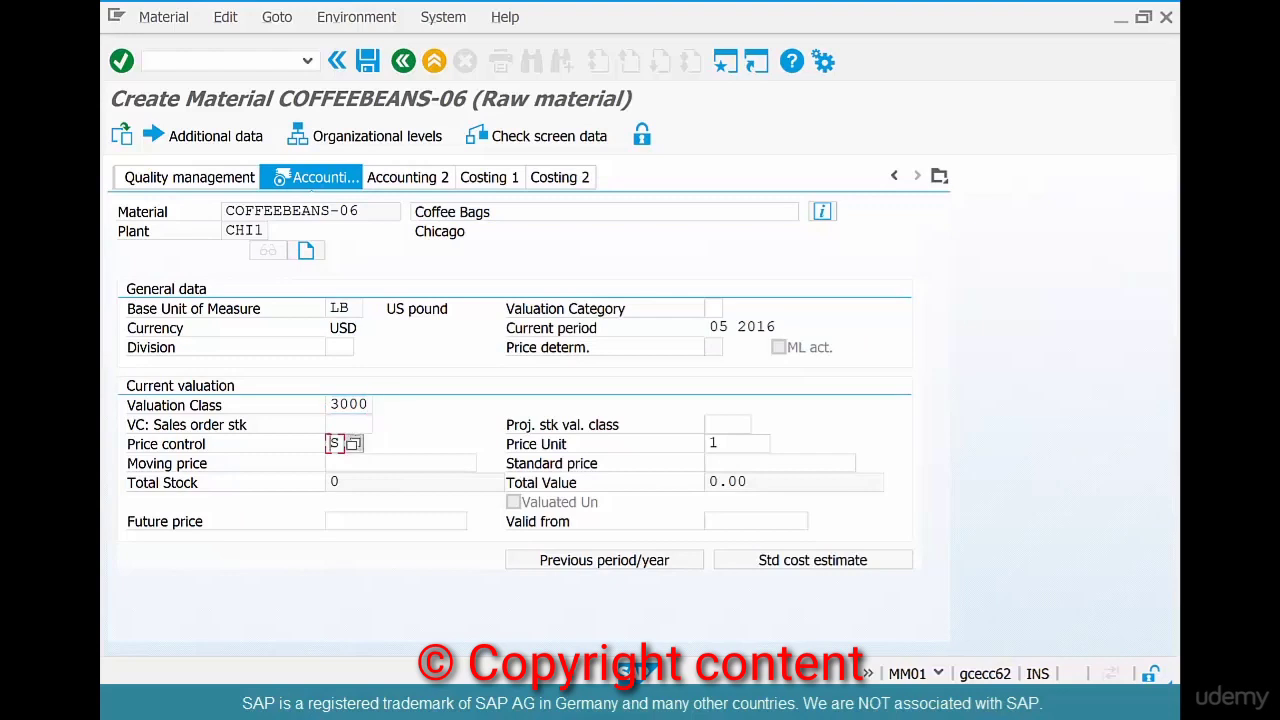
{"action": "key", "text": "BackSpace"}
{"action": "type", "text": "v"}
{"action": "key", "text": "Return"}
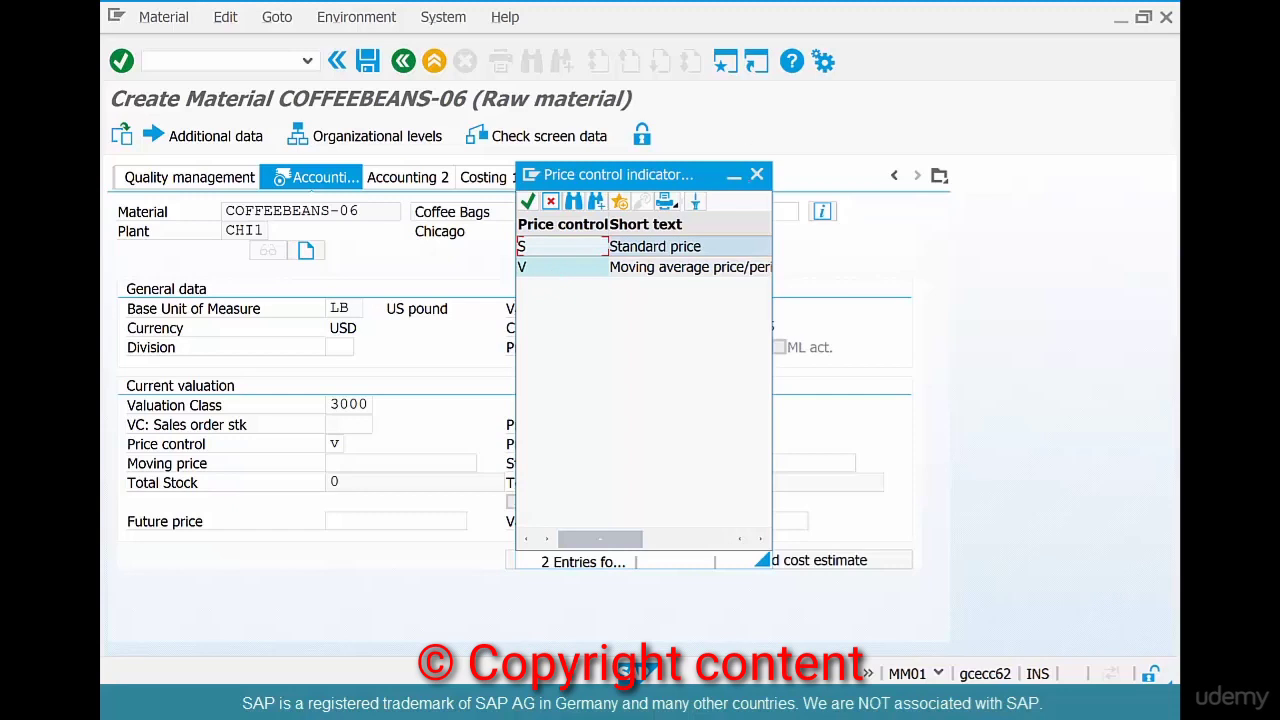
{"action": "left_click", "coordinate": [757, 174]}
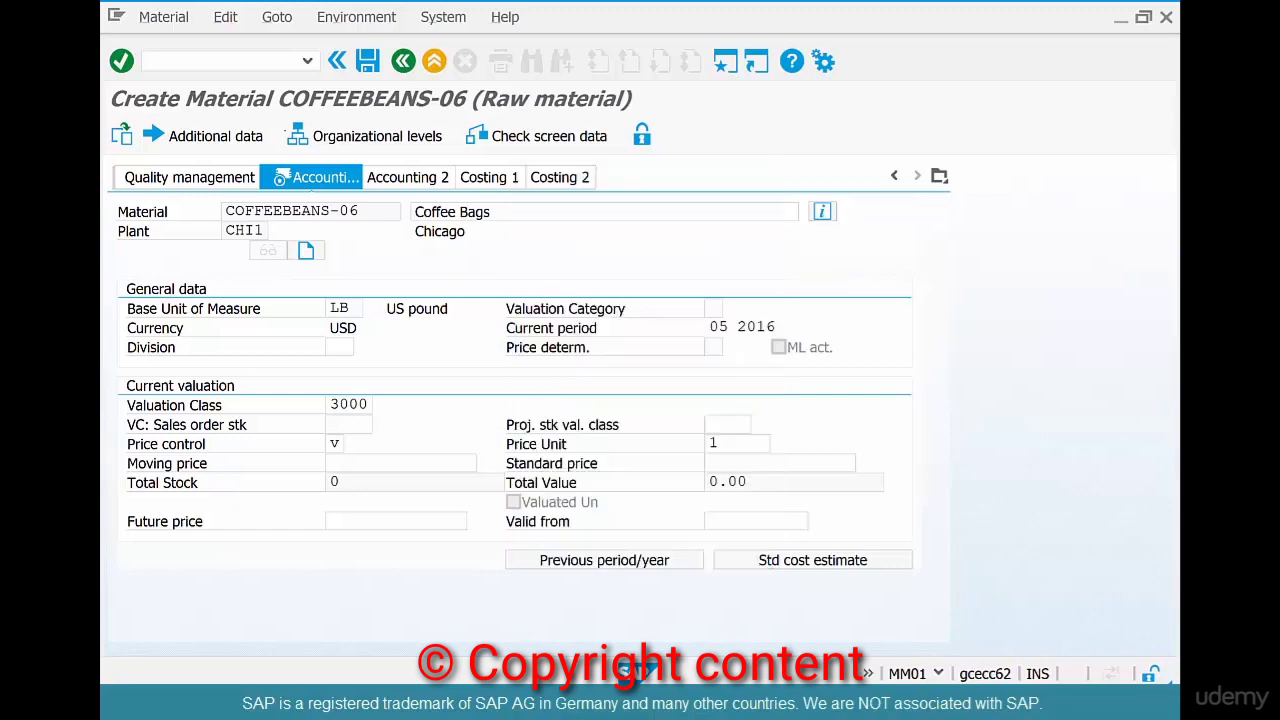
- Save the new material without a moving price and return to the SAP Easy Access screen
{"action": "left_click", "coordinate": [367, 61]}
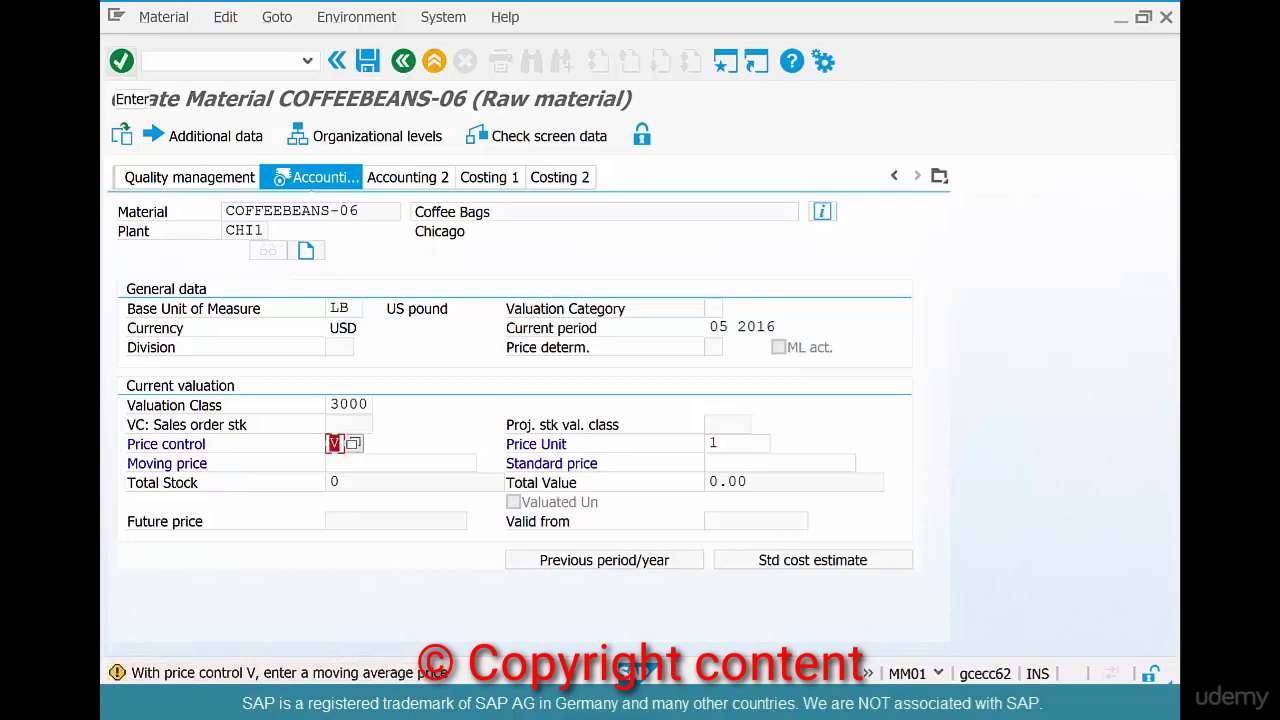
{"action": "left_click", "coordinate": [121, 61]}
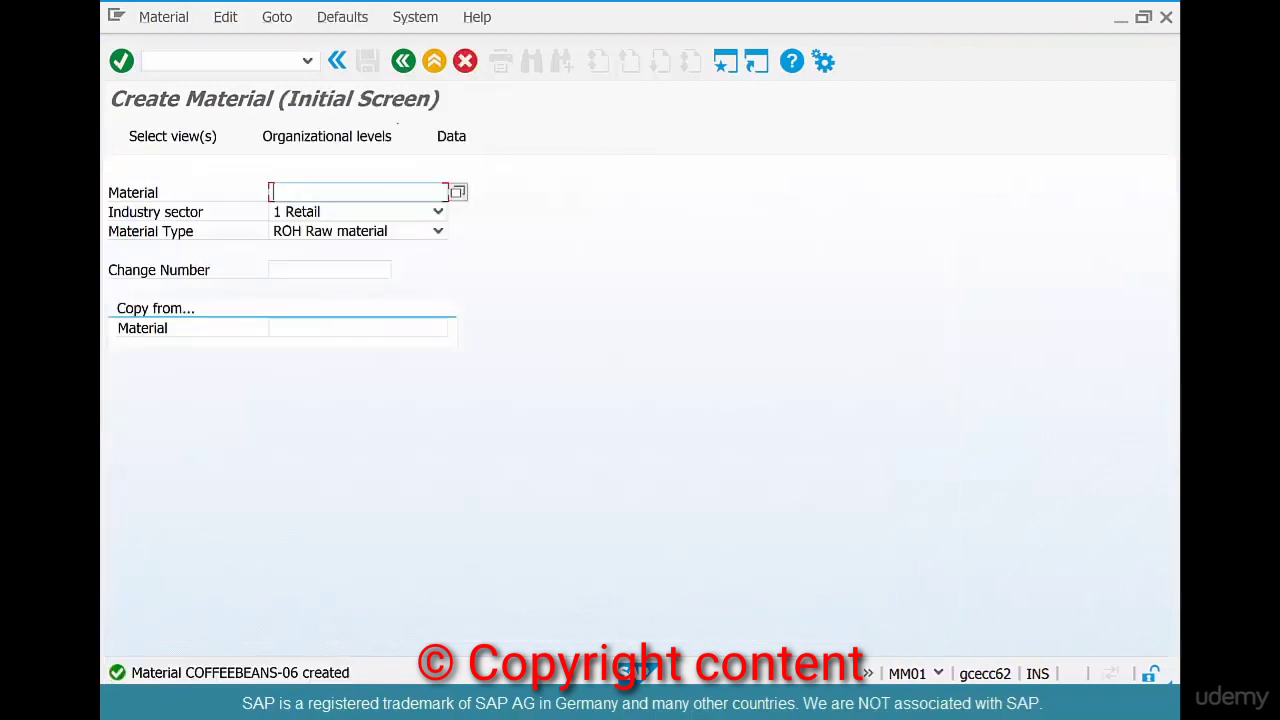
{"action": "left_click", "coordinate": [403, 61]}
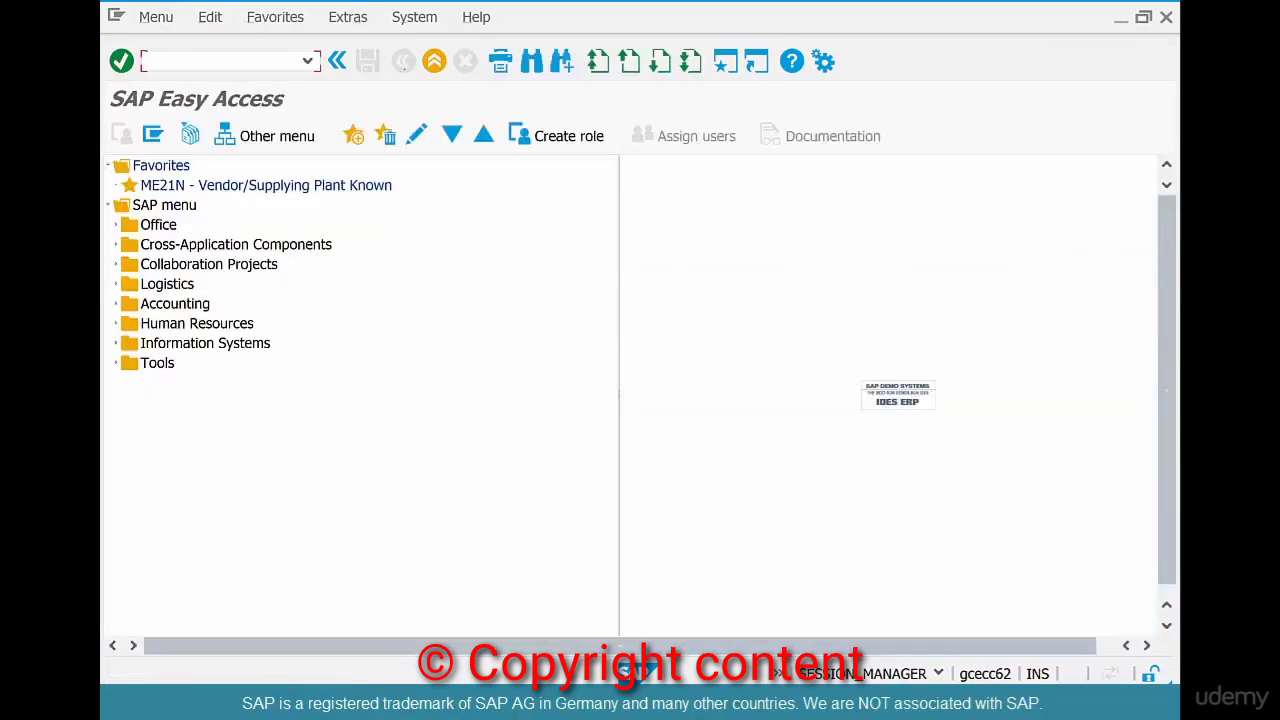
- Display the Accounting 1 view of COFFEEBEANS-06 for plant CHI1 with MM03 and check its moving price and total value
{"action": "type", "text": "mm03"}
{"action": "key", "text": "Return"}
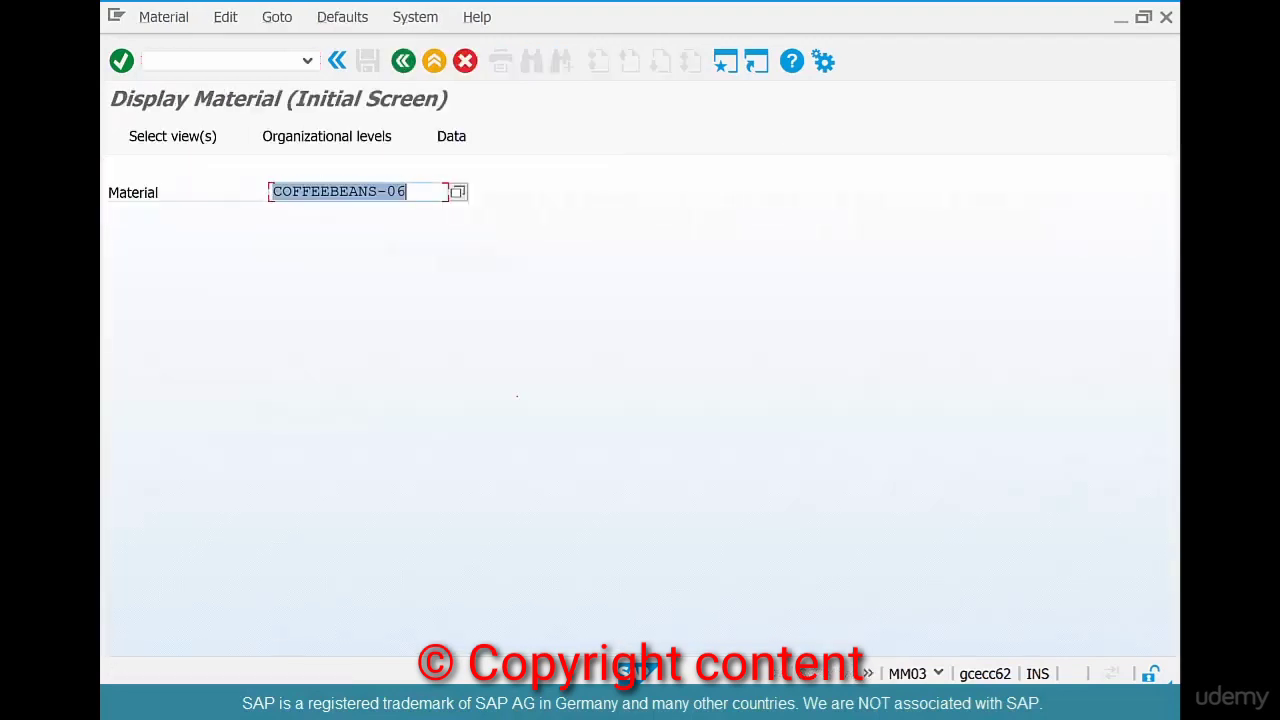
{"action": "key", "text": "Return"}
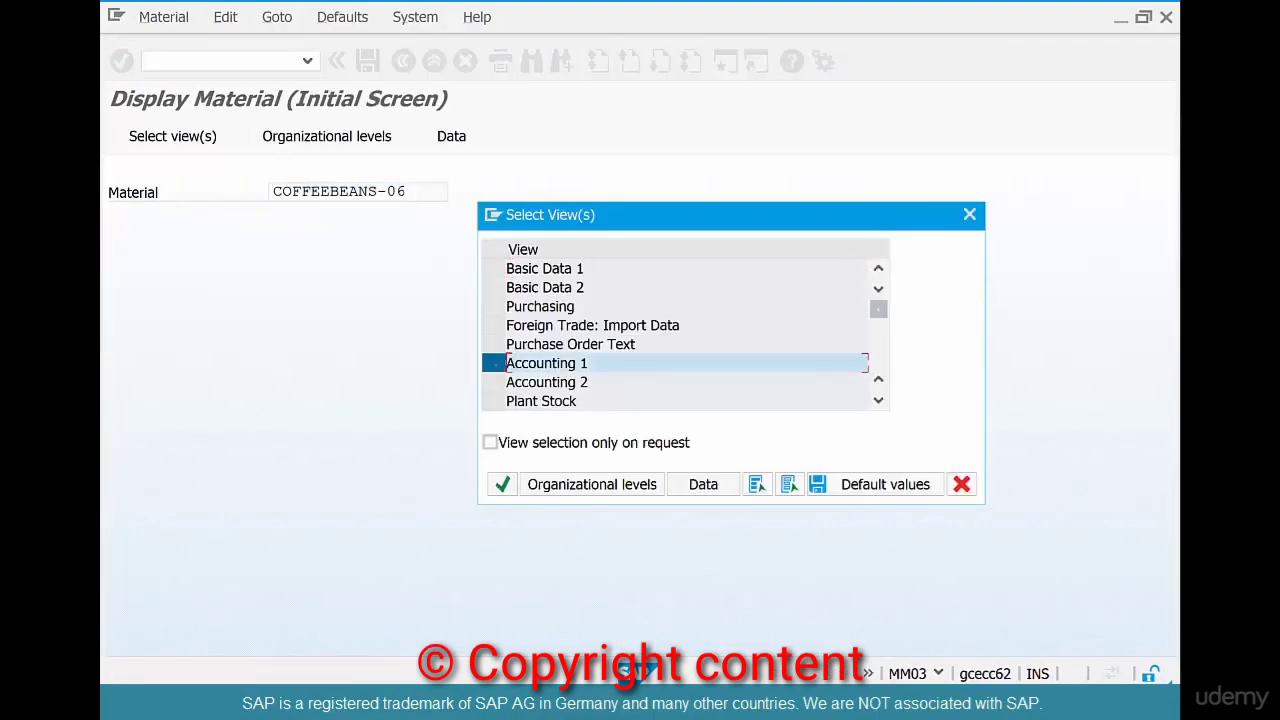
{"action": "left_click", "coordinate": [504, 485]}
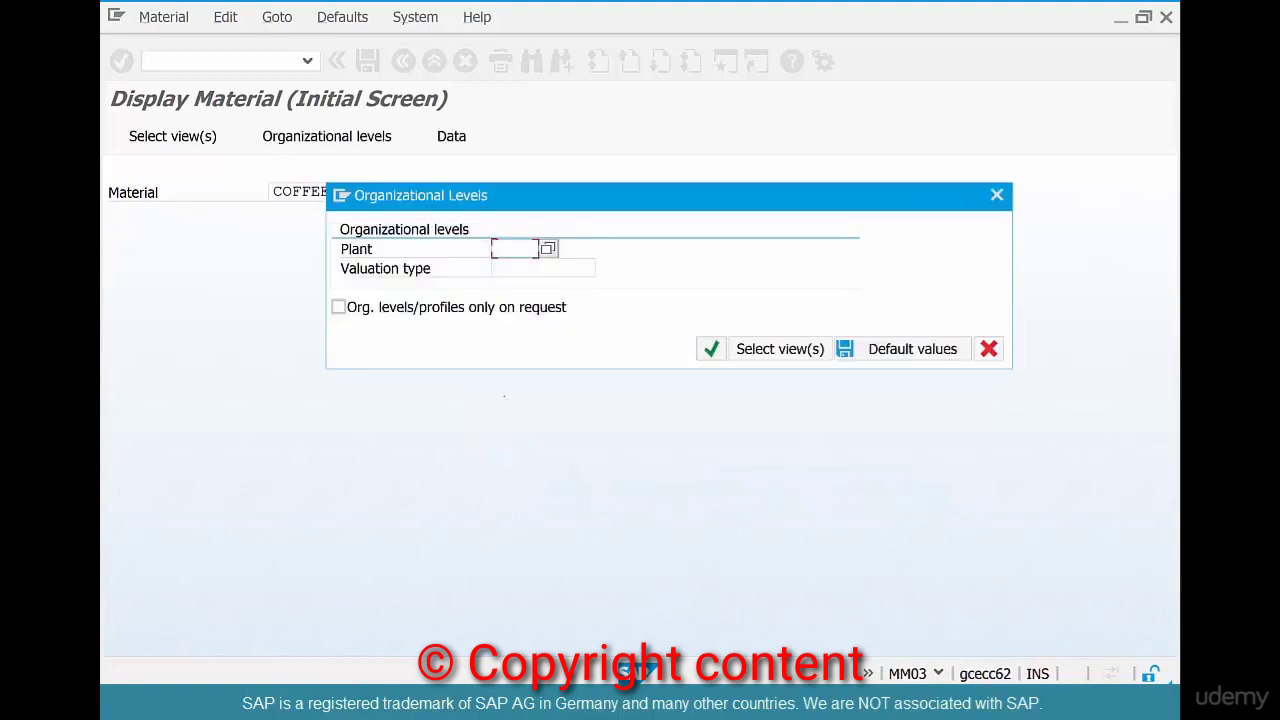
{"action": "type", "text": "chi1"}
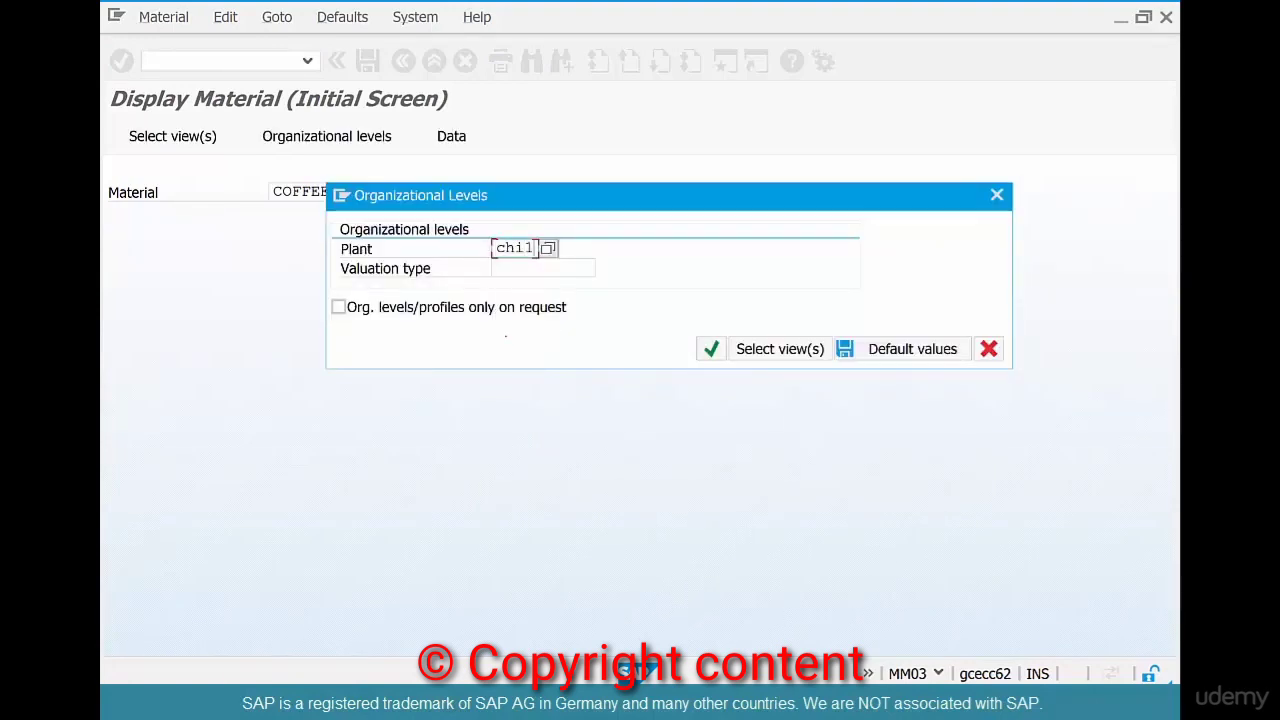
{"action": "key", "text": "Return"}
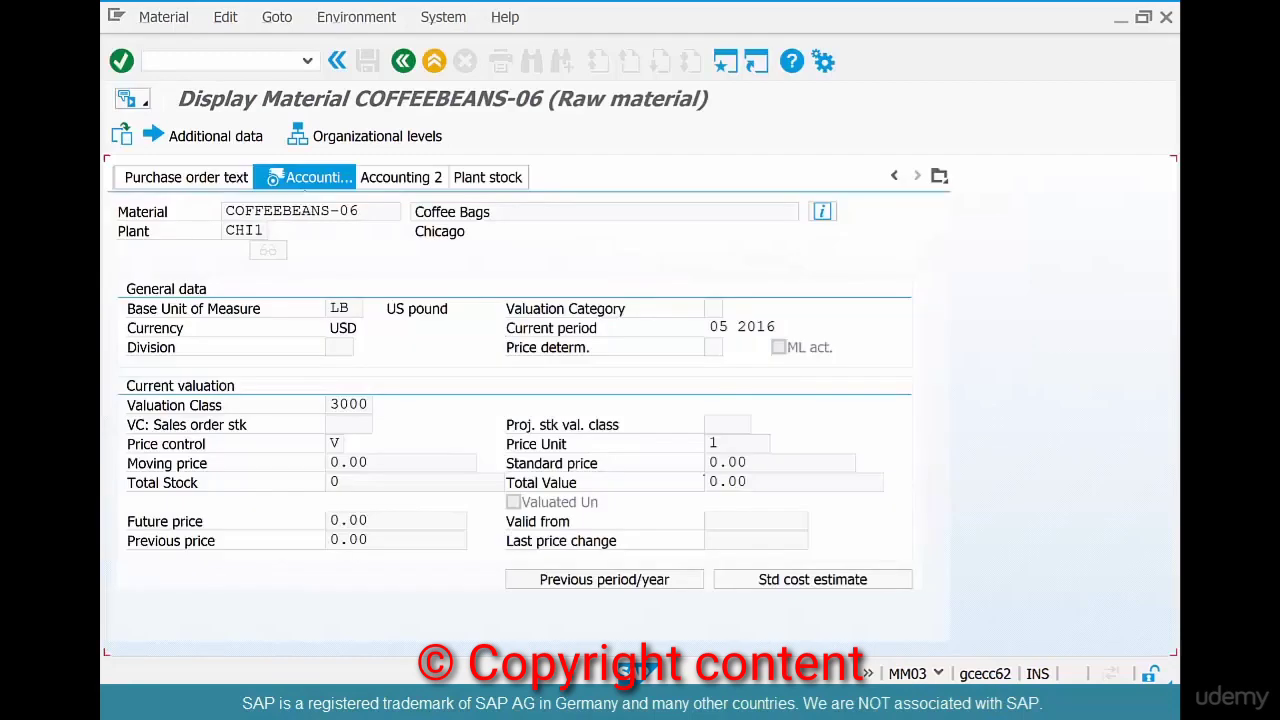
{"action": "left_click_drag", "start_coordinate": [370, 462], "coordinate": [312, 453]}
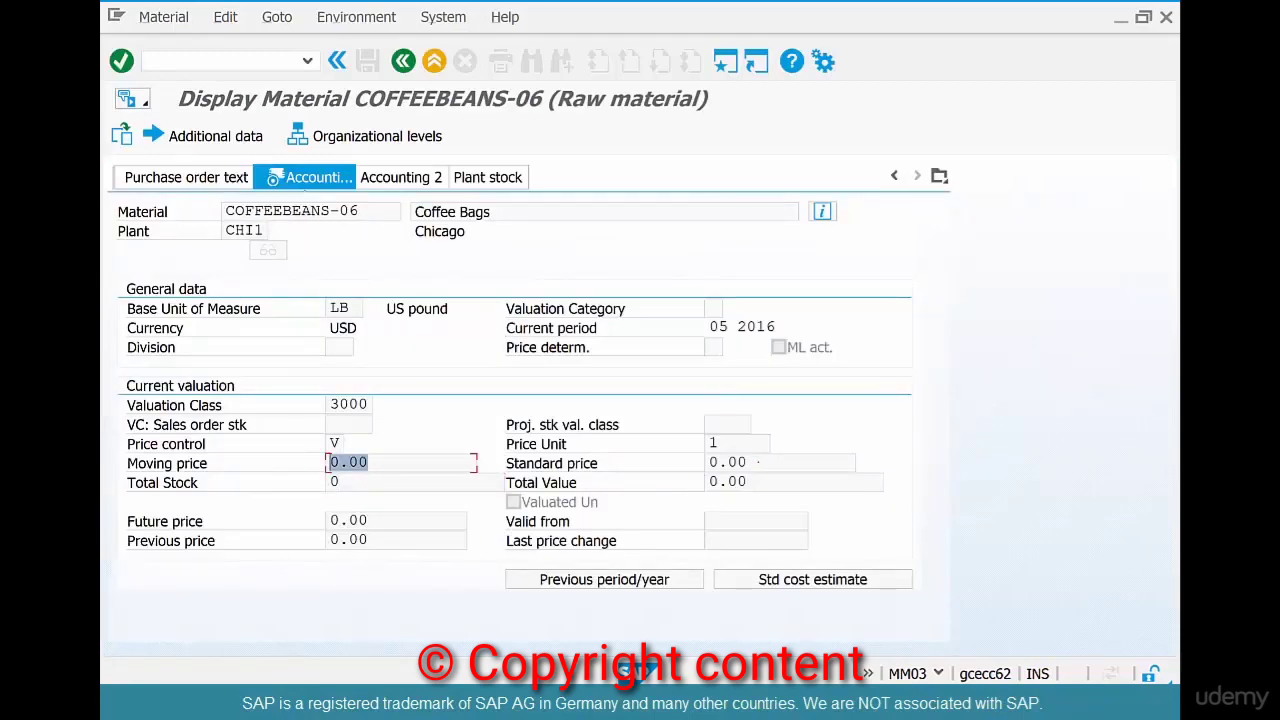
{"action": "left_click_drag", "start_coordinate": [748, 482], "coordinate": [668, 481]}
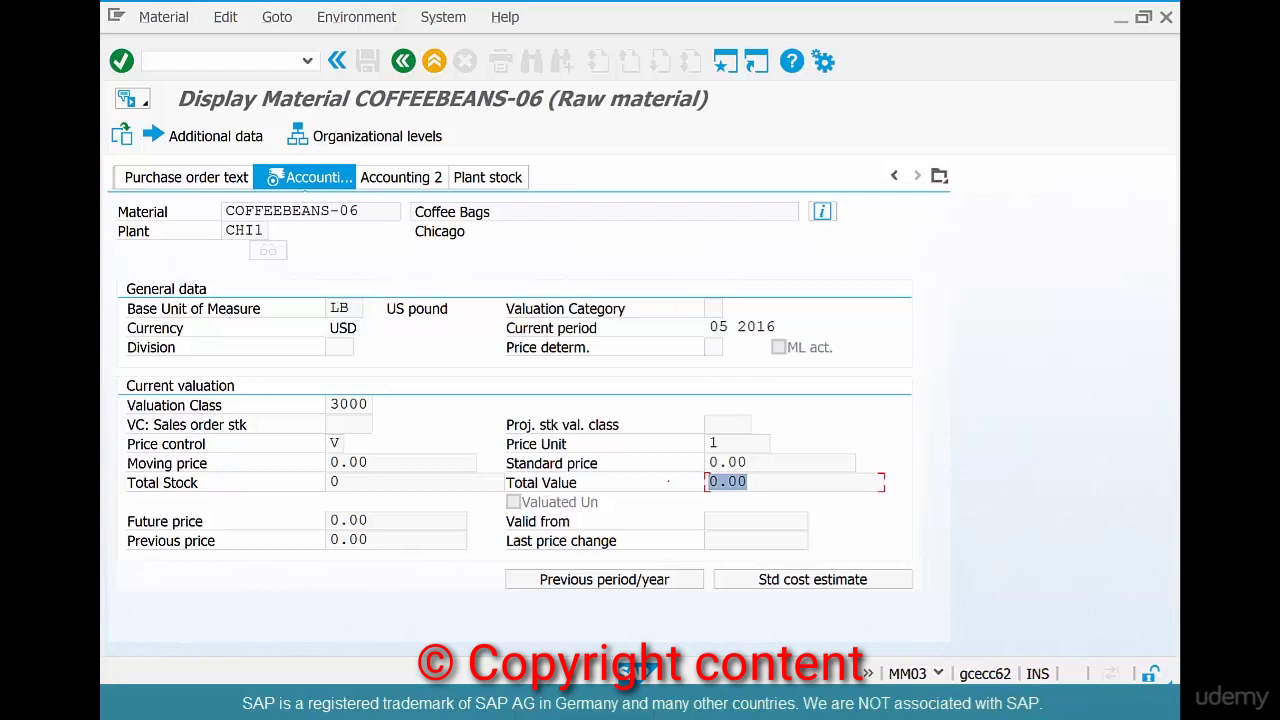
- Start a standard purchase order with ME21N in a new session and enter the vendor ABC Supply Company
{"action": "left_click", "coordinate": [726, 62]}
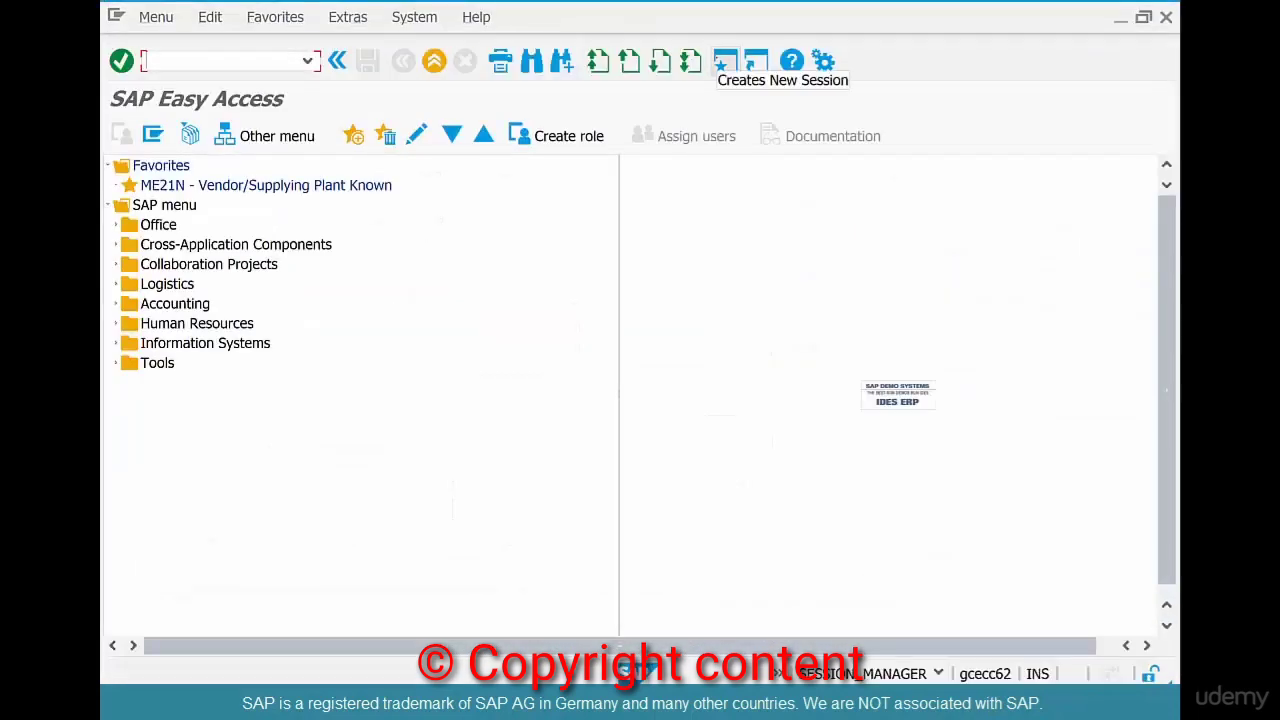
{"action": "type", "text": "me21n"}
{"action": "key", "text": "Return"}
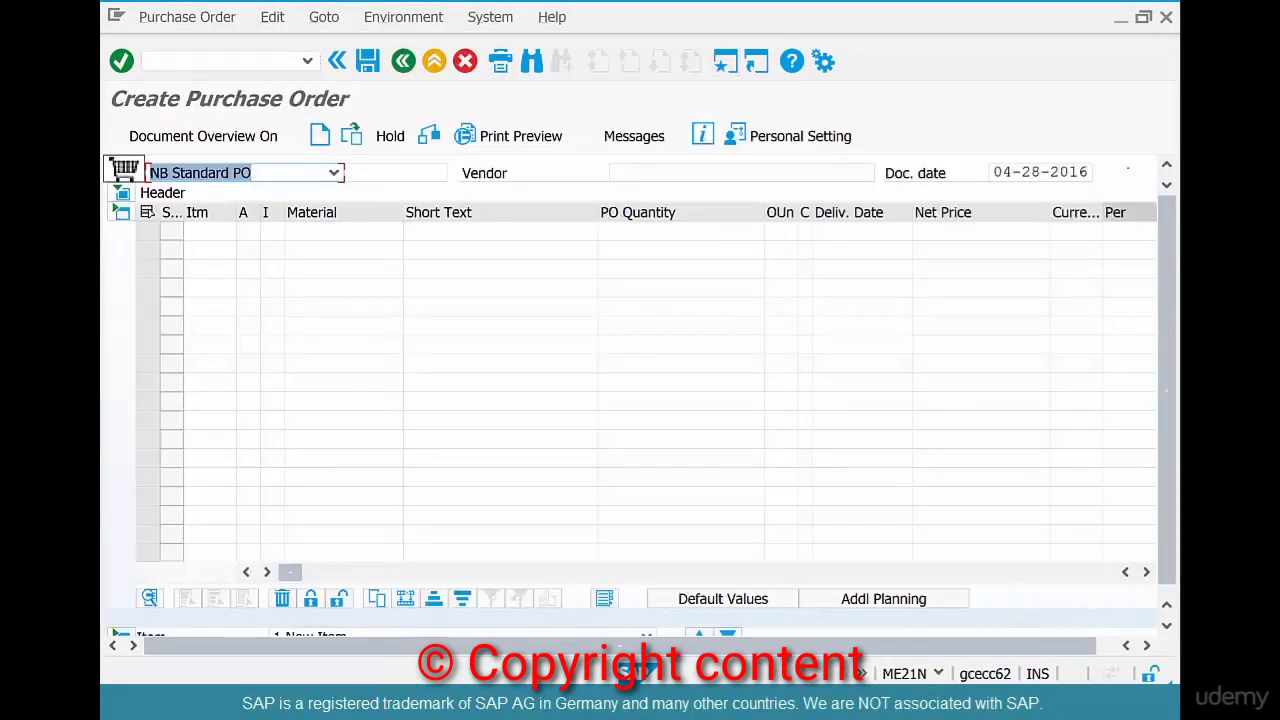
{"action": "left_click", "coordinate": [652, 174]}
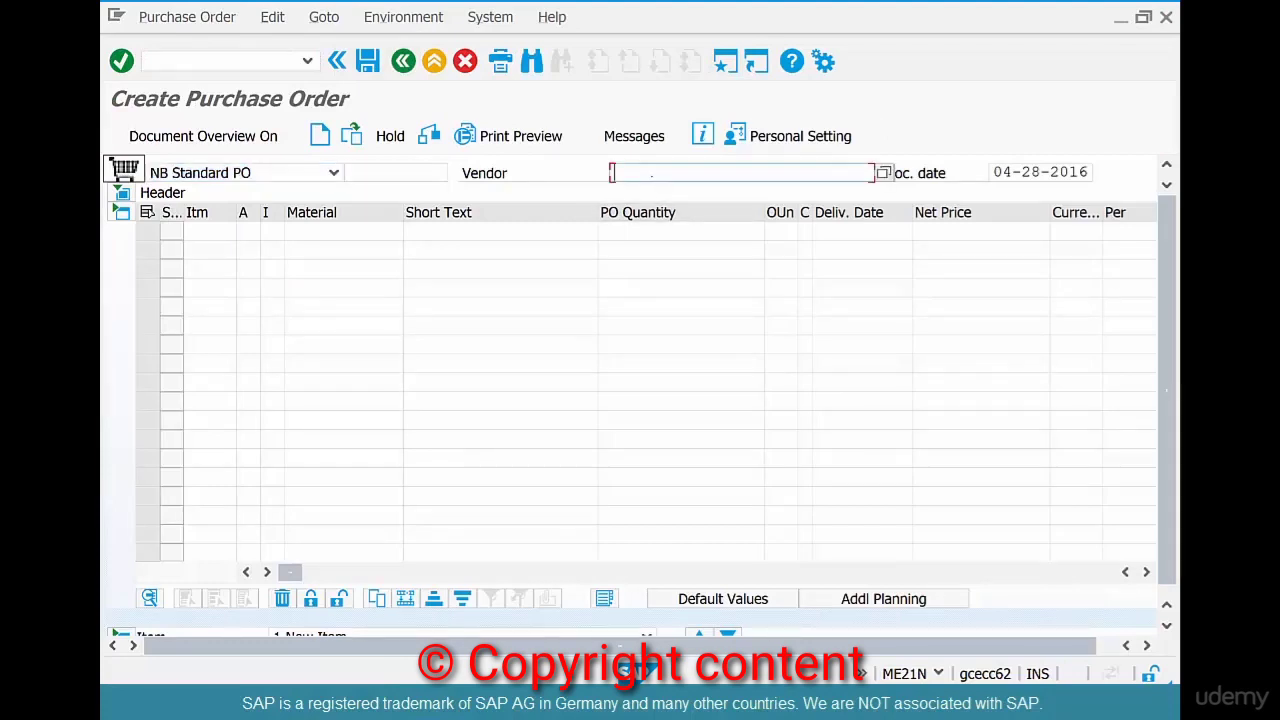
{"action": "type", "text": "4001"}
{"action": "key", "text": "Return"}
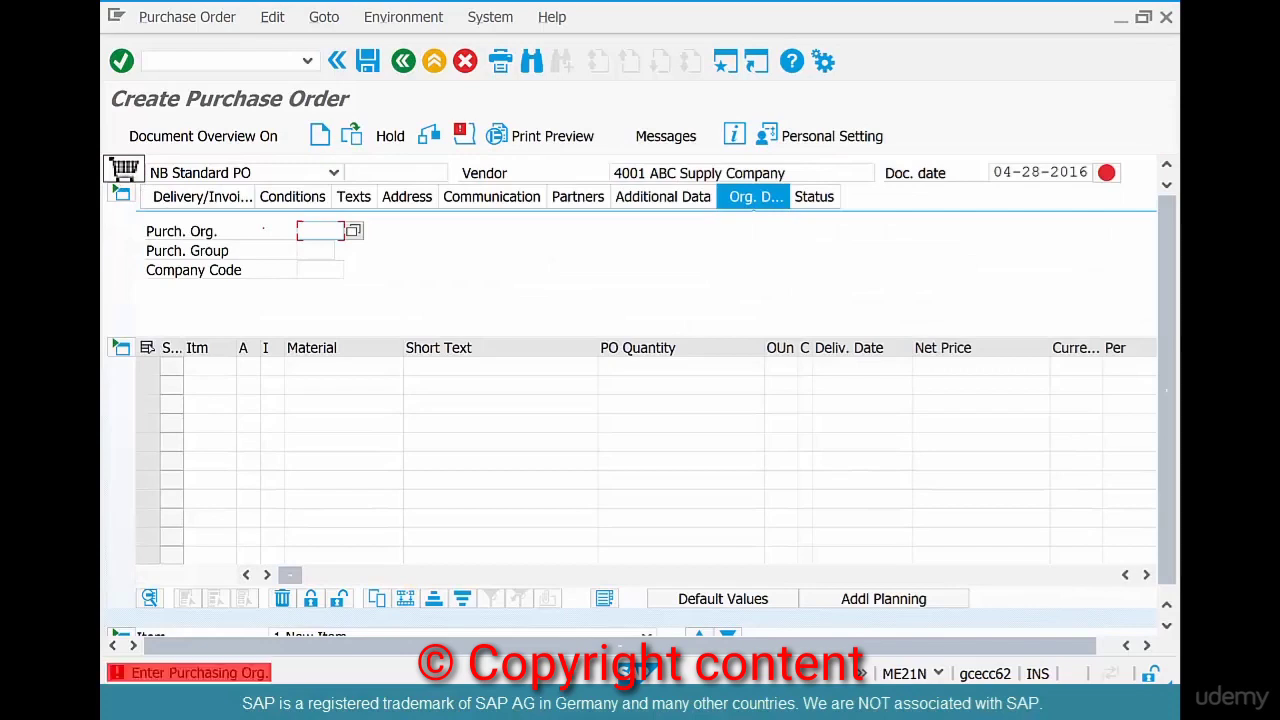
- Set the order's purchasing organization to US01, the purchasing group to 300 and the company code to US01
{"action": "key", "text": "Return"}
{"action": "key", "text": "Tab"}
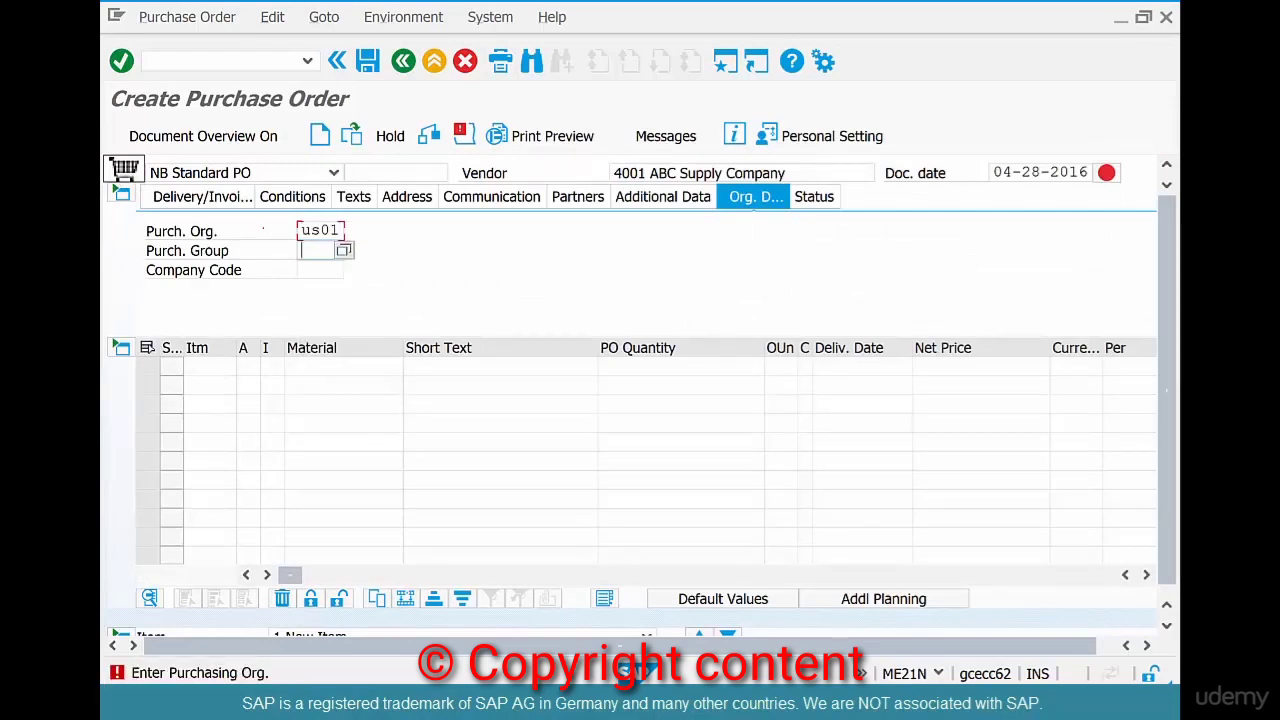
{"action": "key", "text": "Down"}
{"action": "key", "text": "Return"}
{"action": "key", "text": "Tab"}
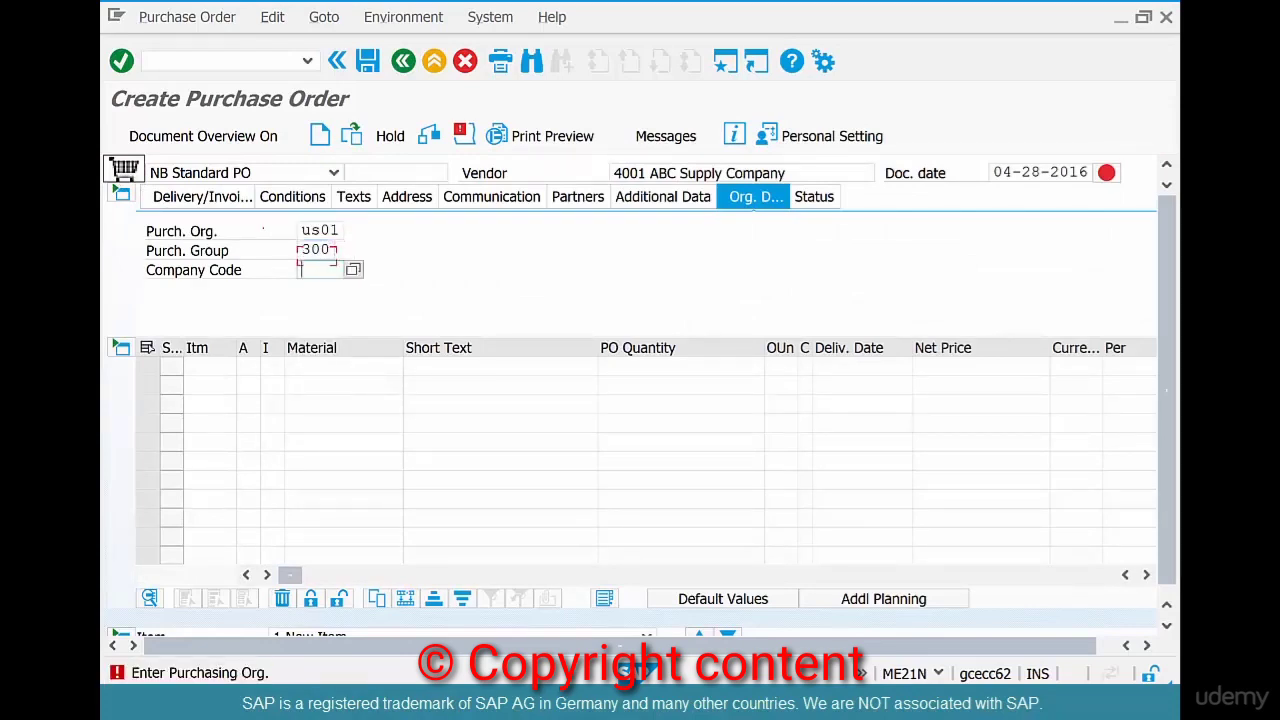
{"action": "key", "text": "Down"}
{"action": "key", "text": "Return"}
{"action": "key", "text": "Return"}
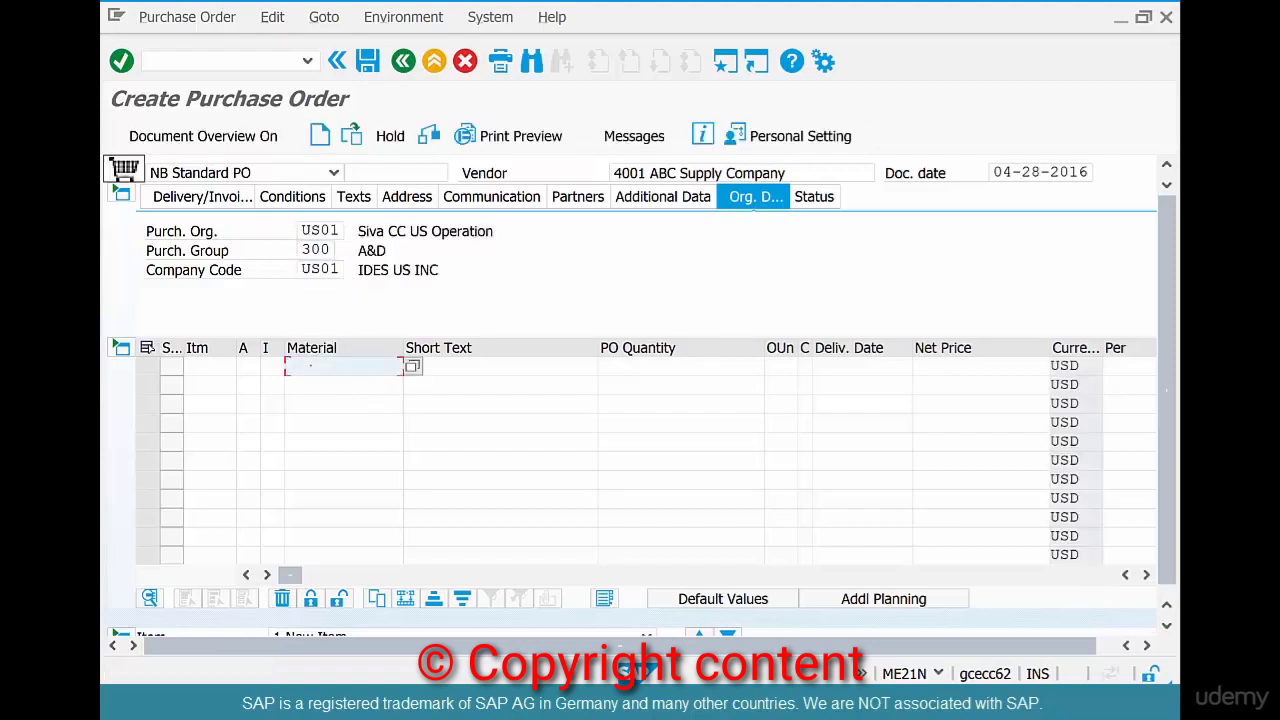
- Add an order item for material COFFEEBEANS-06 with a quantity of 1
{"action": "type", "text": "c"}
{"action": "key", "text": "Down"}
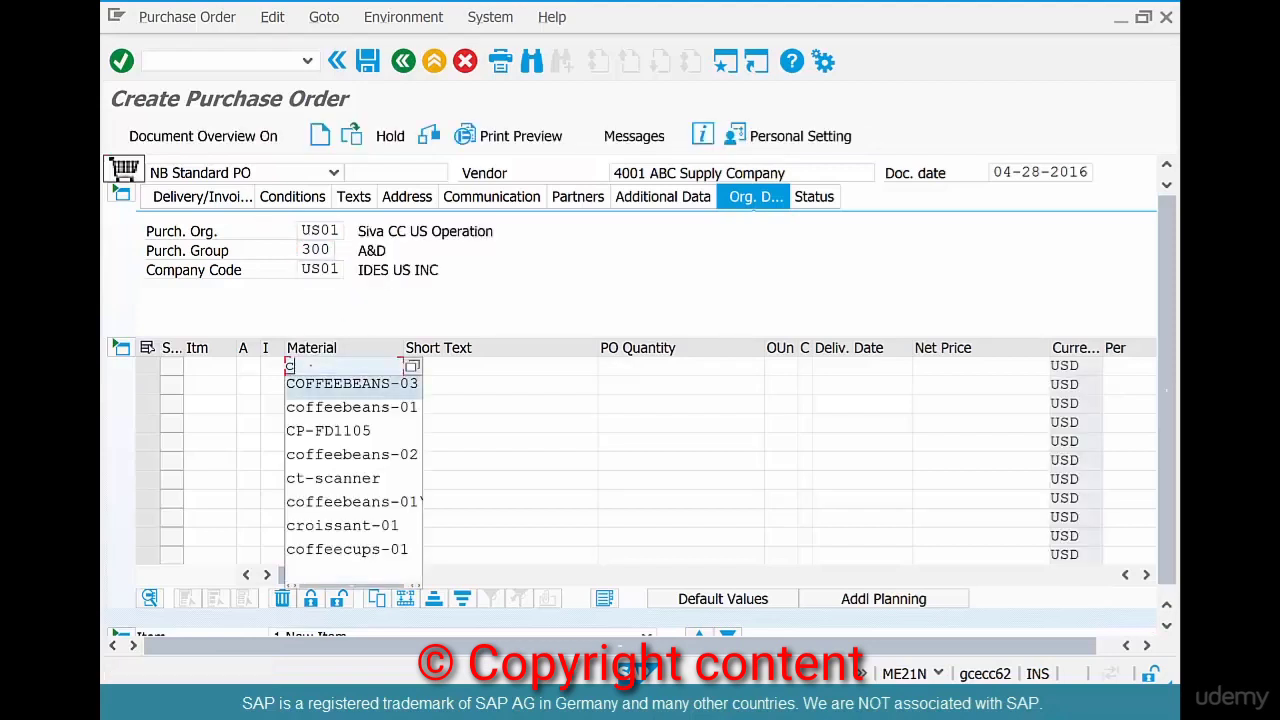
{"action": "key", "text": "Return"}
{"action": "key", "text": "BackSpace"}
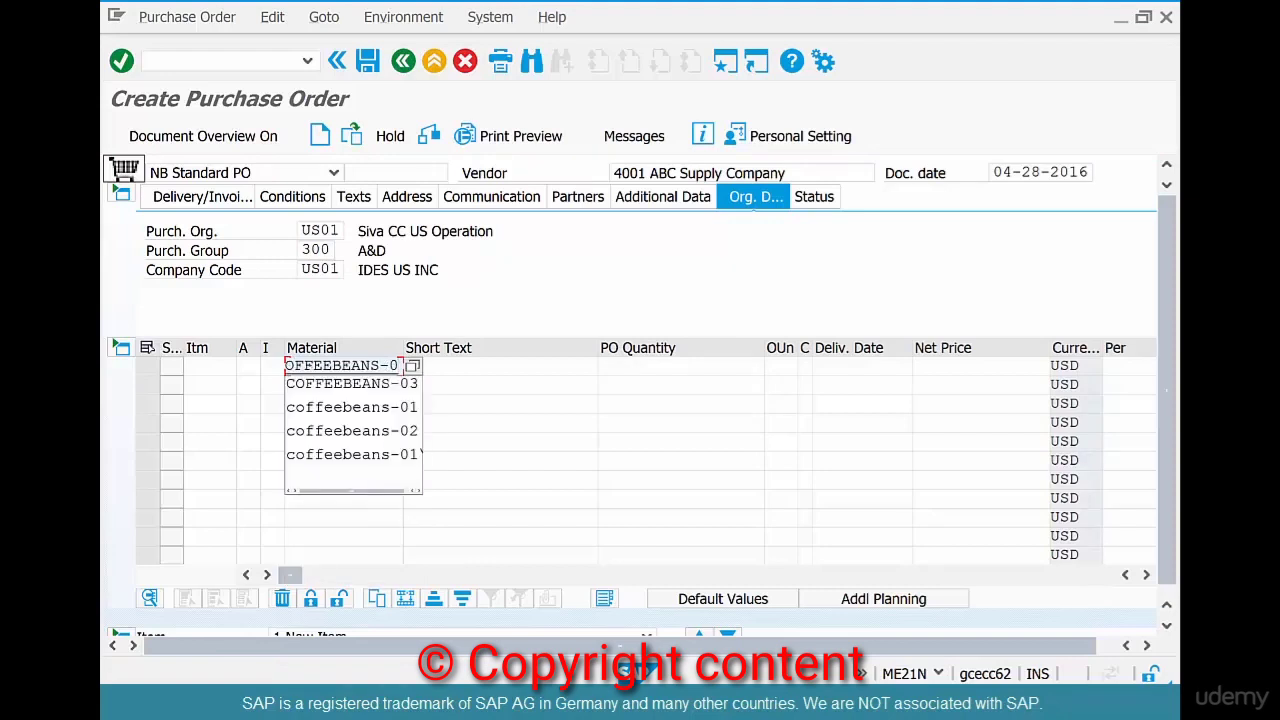
{"action": "type", "text": "6"}
{"action": "key", "text": "Tab"}
{"action": "key", "text": "Tab"}
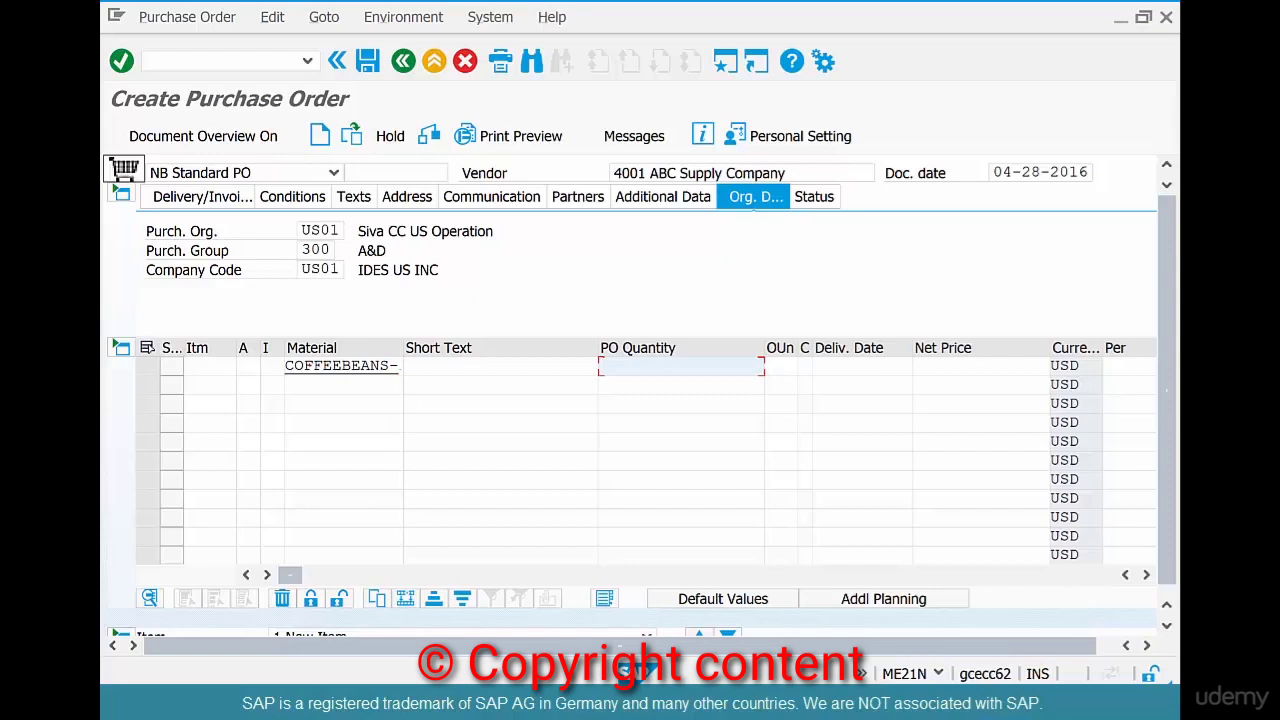
{"action": "type", "text": "1"}
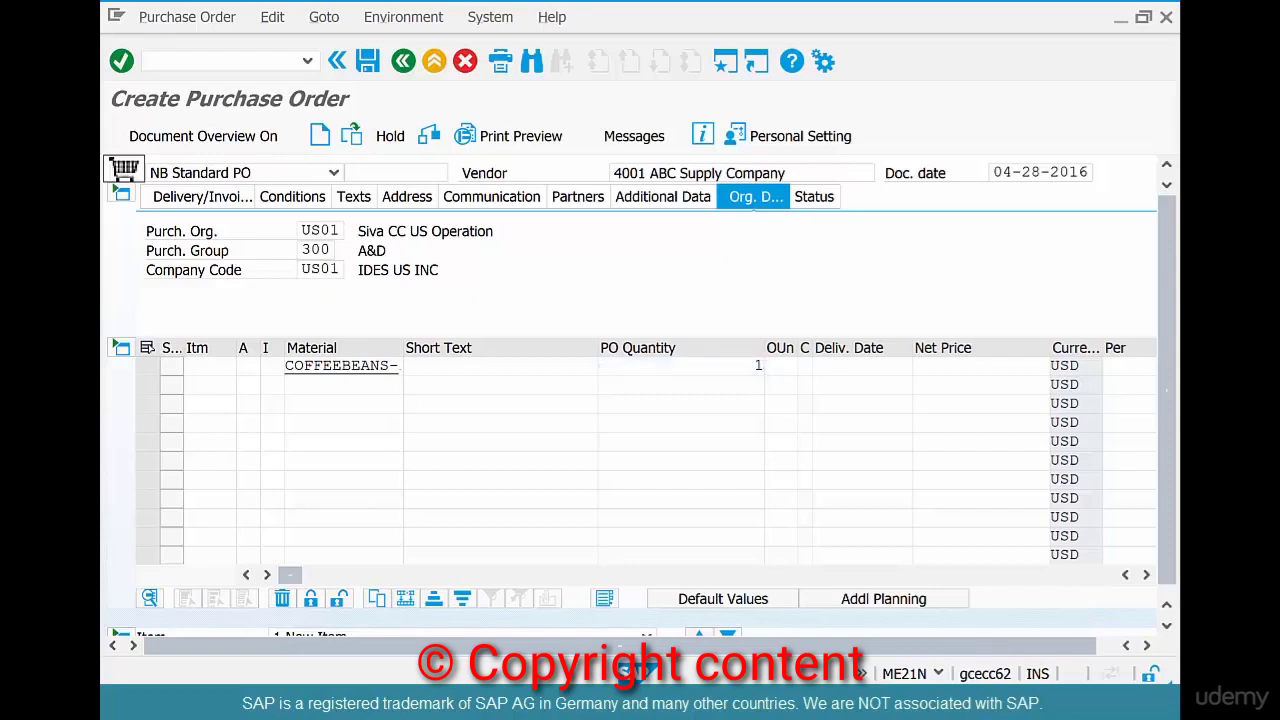
{"action": "key", "text": "Return"}
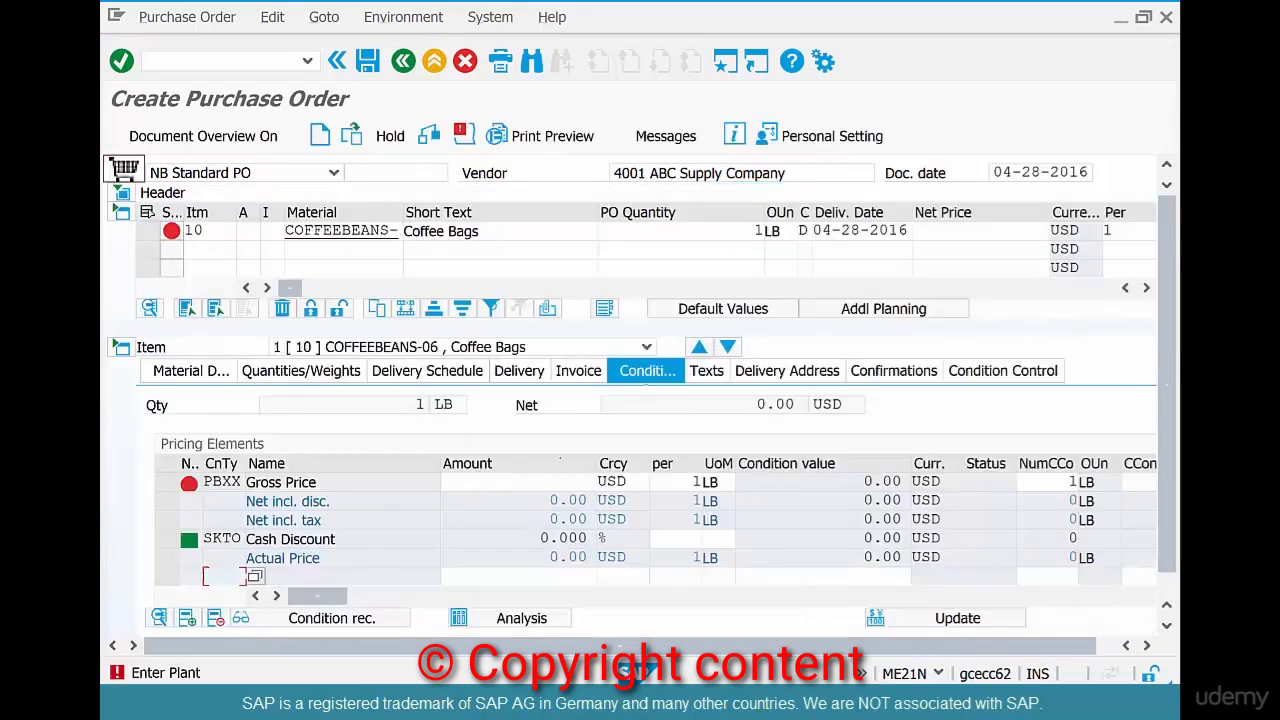
- Assign plant CHI1 and a gross price of 10 USD to the item and save the purchase order
{"action": "type", "text": "chi1"}
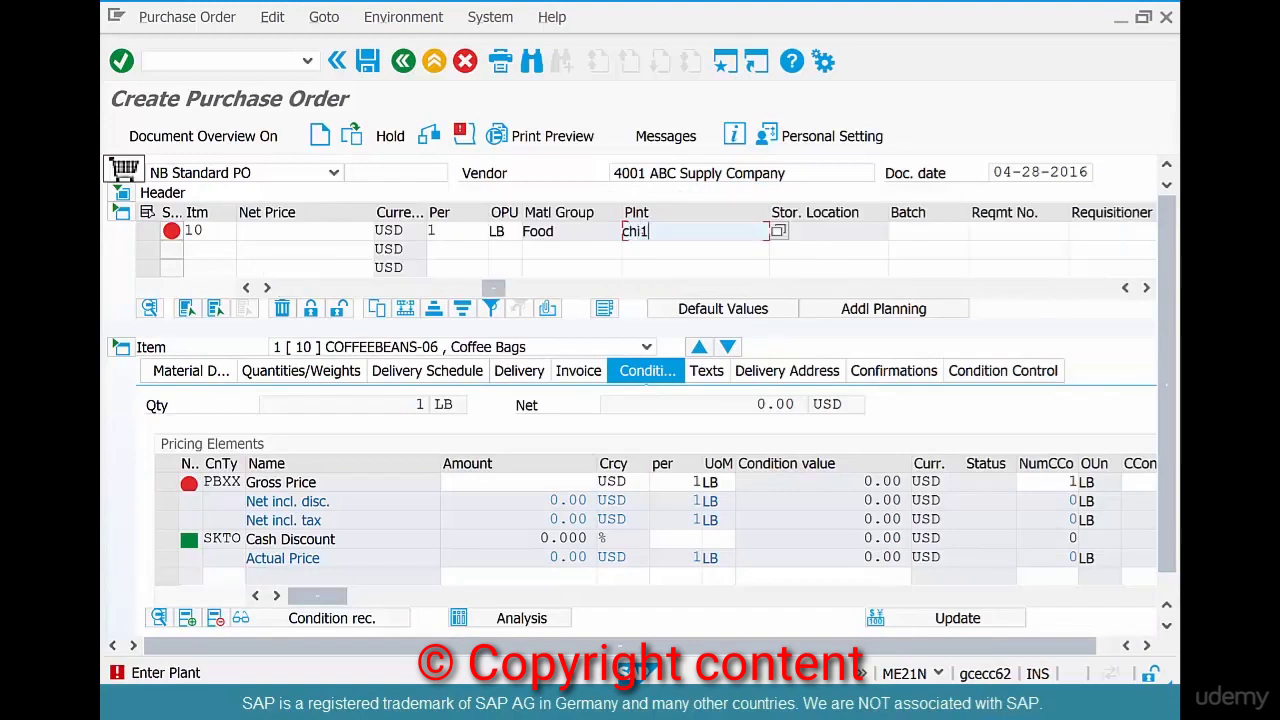
{"action": "key", "text": "Return"}
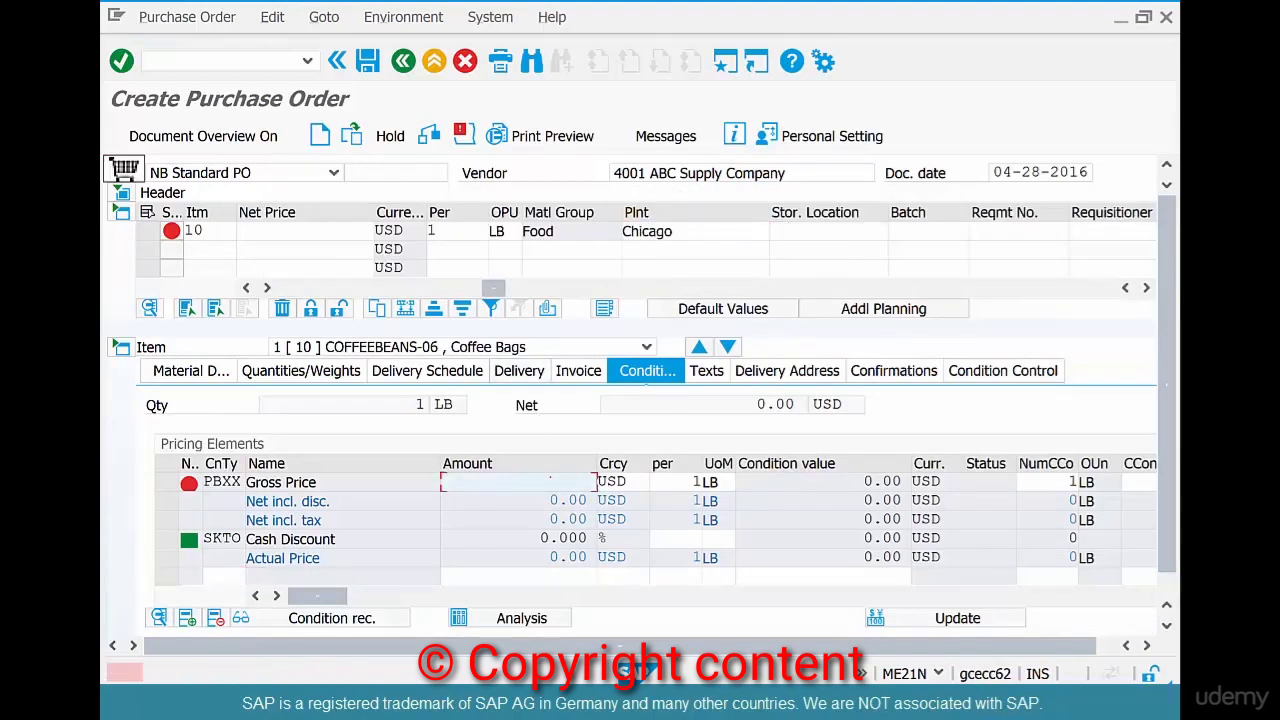
{"action": "type", "text": "10"}
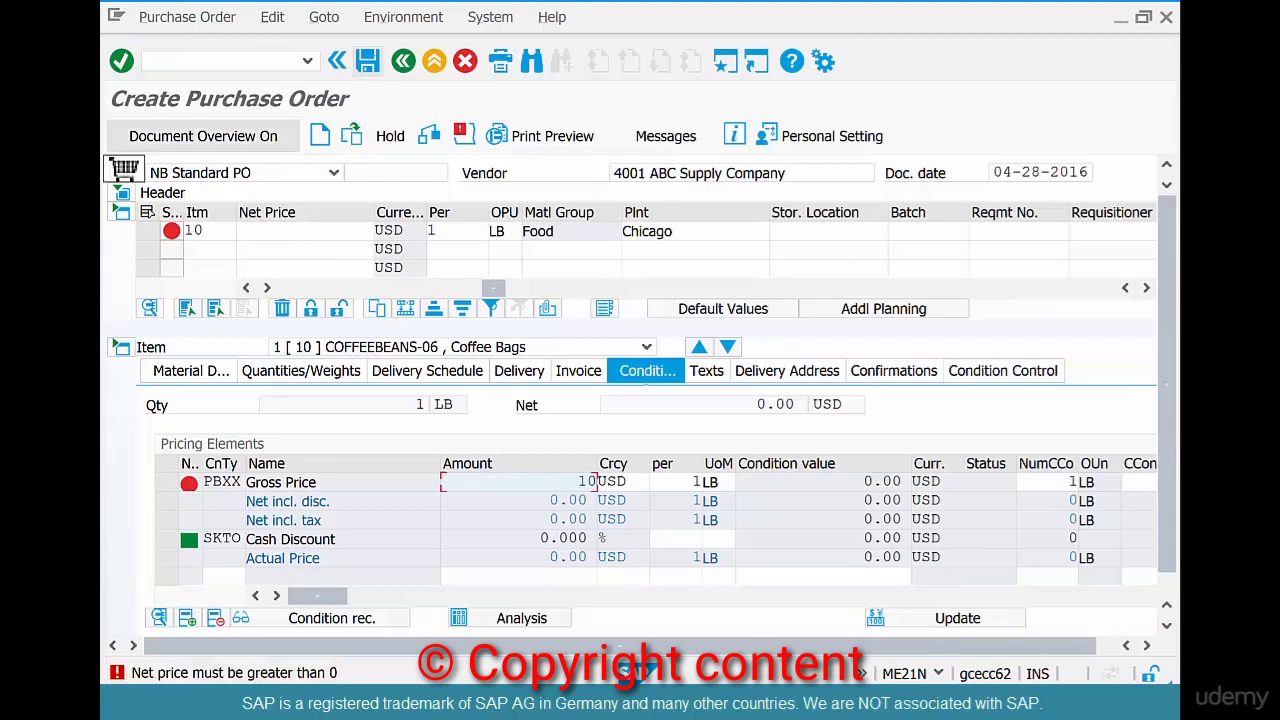
{"action": "left_click", "coordinate": [368, 61]}
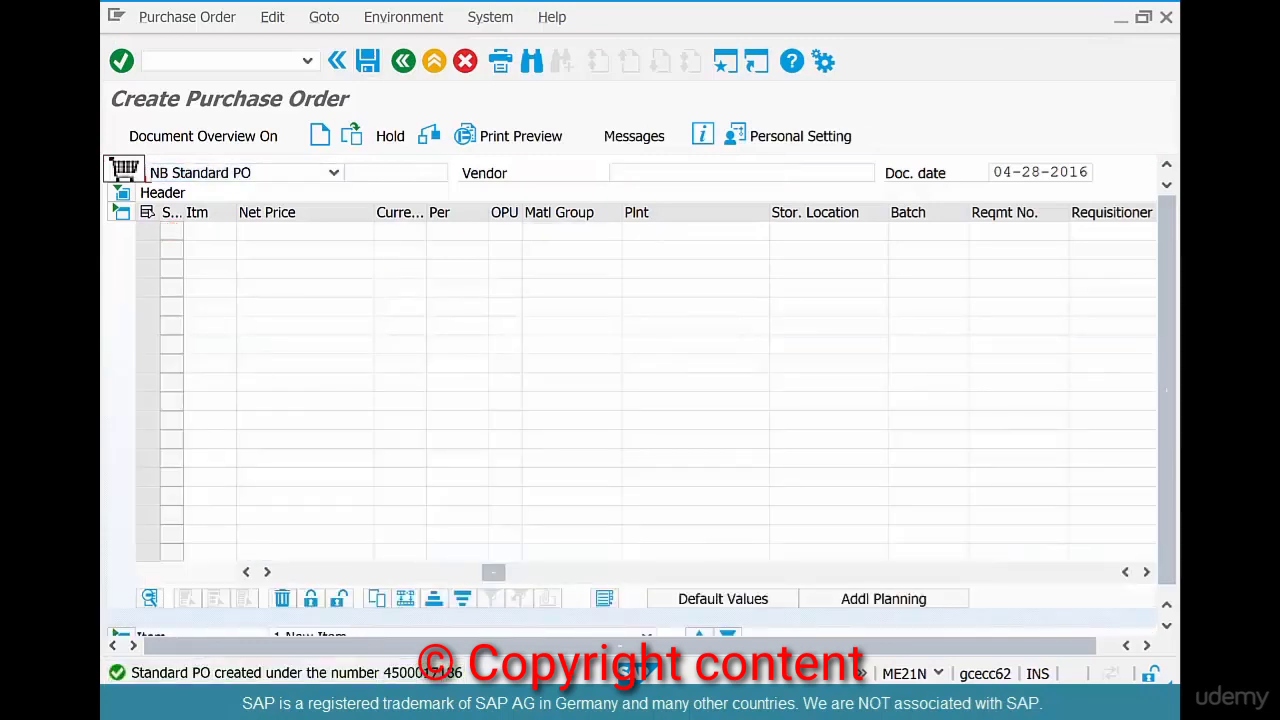
- Open the details of the confirmation message and copy the new purchase order number
{"action": "double_click", "coordinate": [297, 673]}
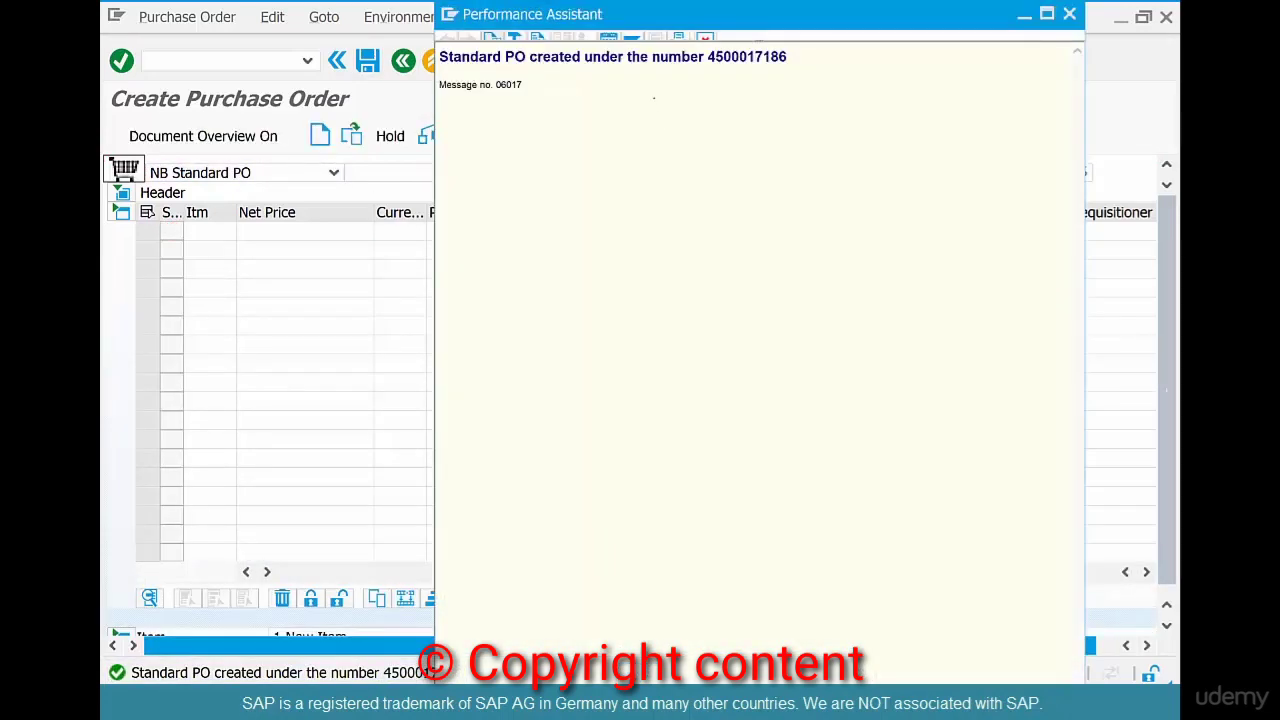
{"action": "double_click", "coordinate": [747, 57]}
{"action": "key", "text": "ctrl+c"}
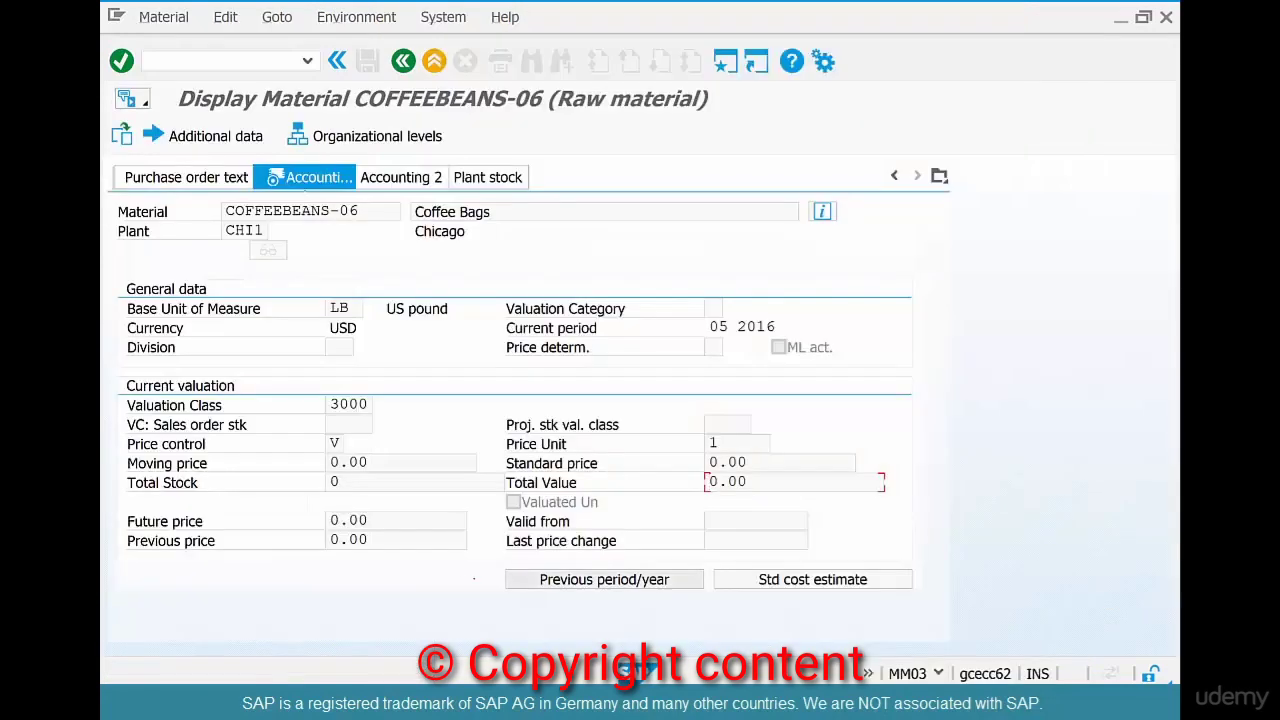
- Redisplay the Accounting 1 view of COFFEEBEANS-06 for plant CHI1 and check its moving price and total stock after the purchase order
{"action": "left_click_drag", "start_coordinate": [371, 463], "coordinate": [329, 463]}
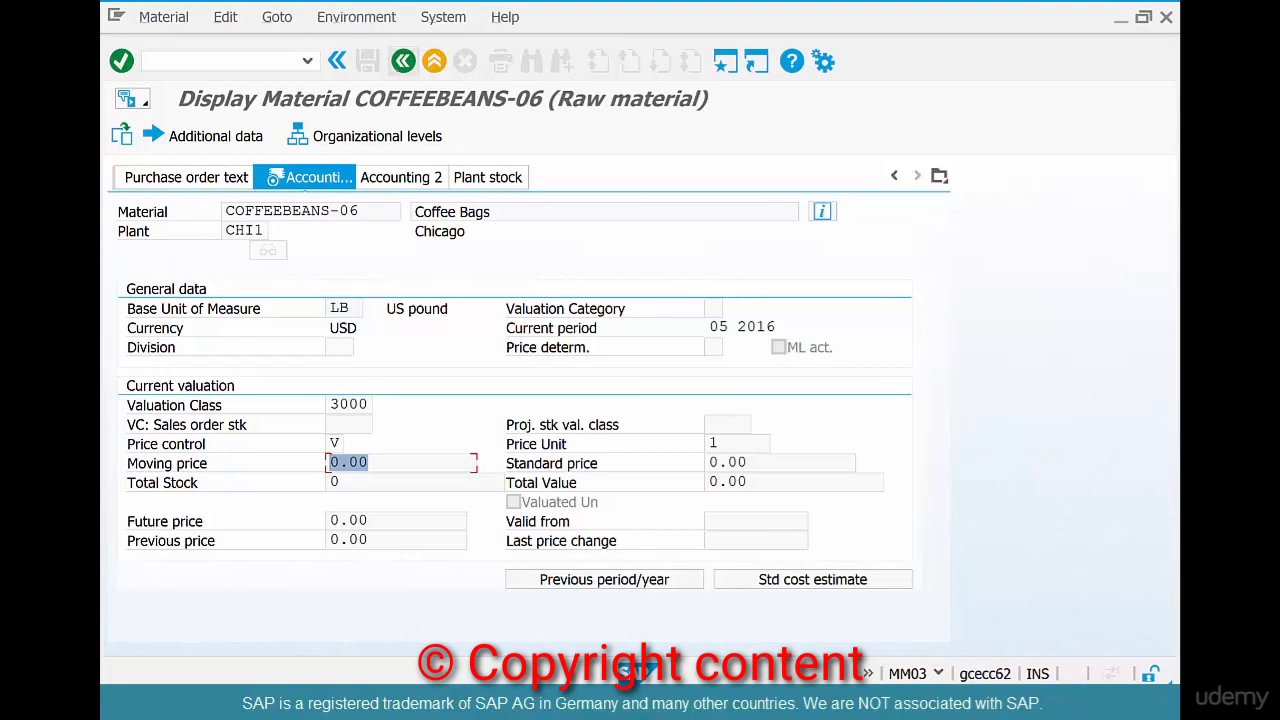
{"action": "left_click", "coordinate": [403, 61]}
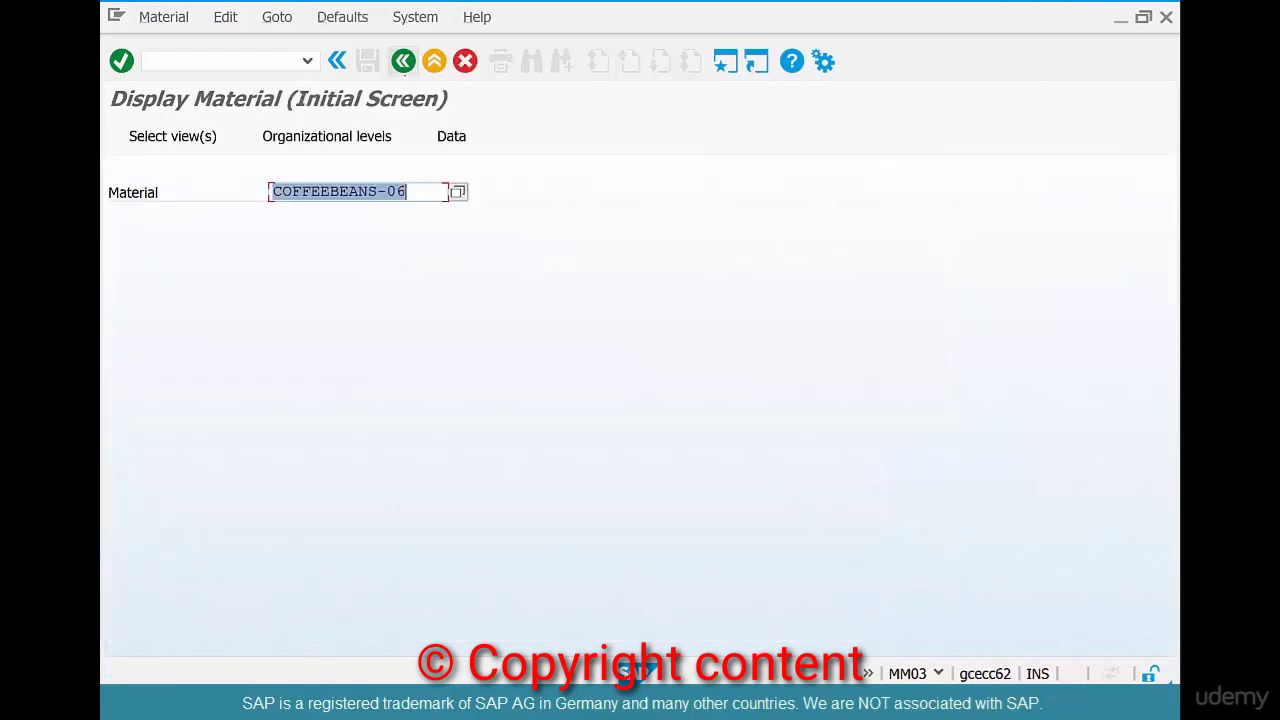
{"action": "key", "text": "Return"}
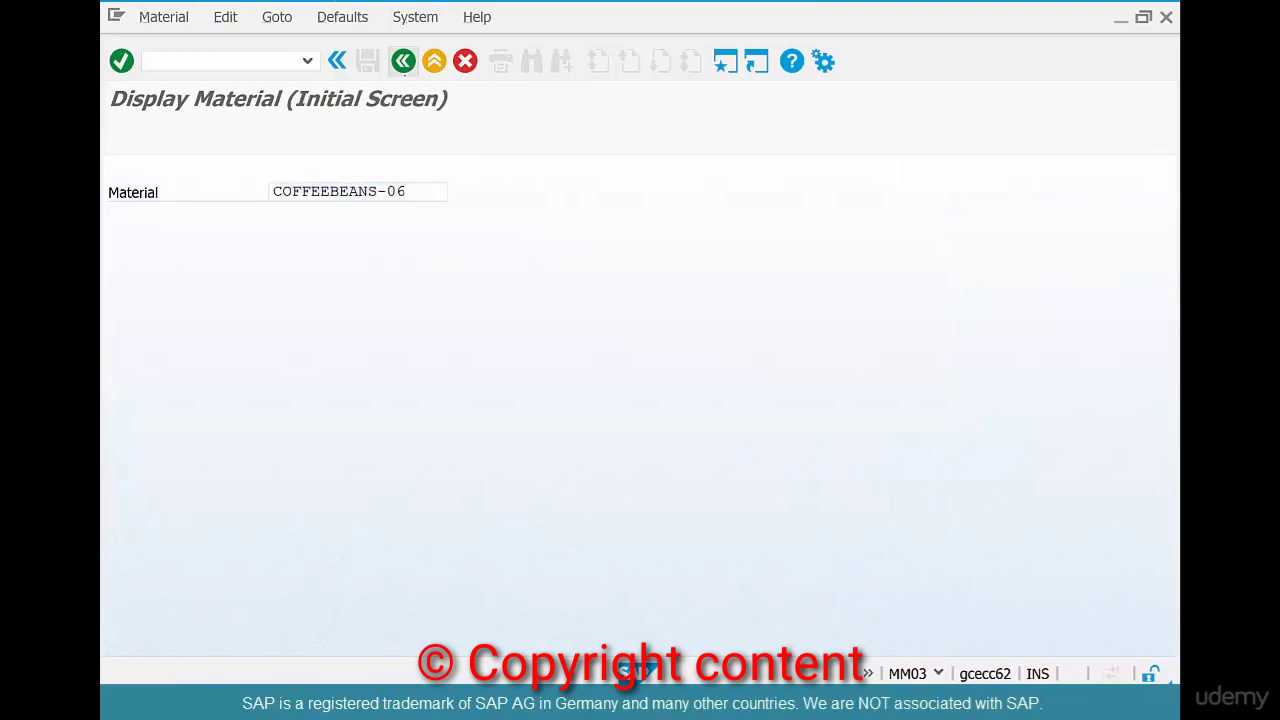
{"action": "left_click", "coordinate": [491, 363]}
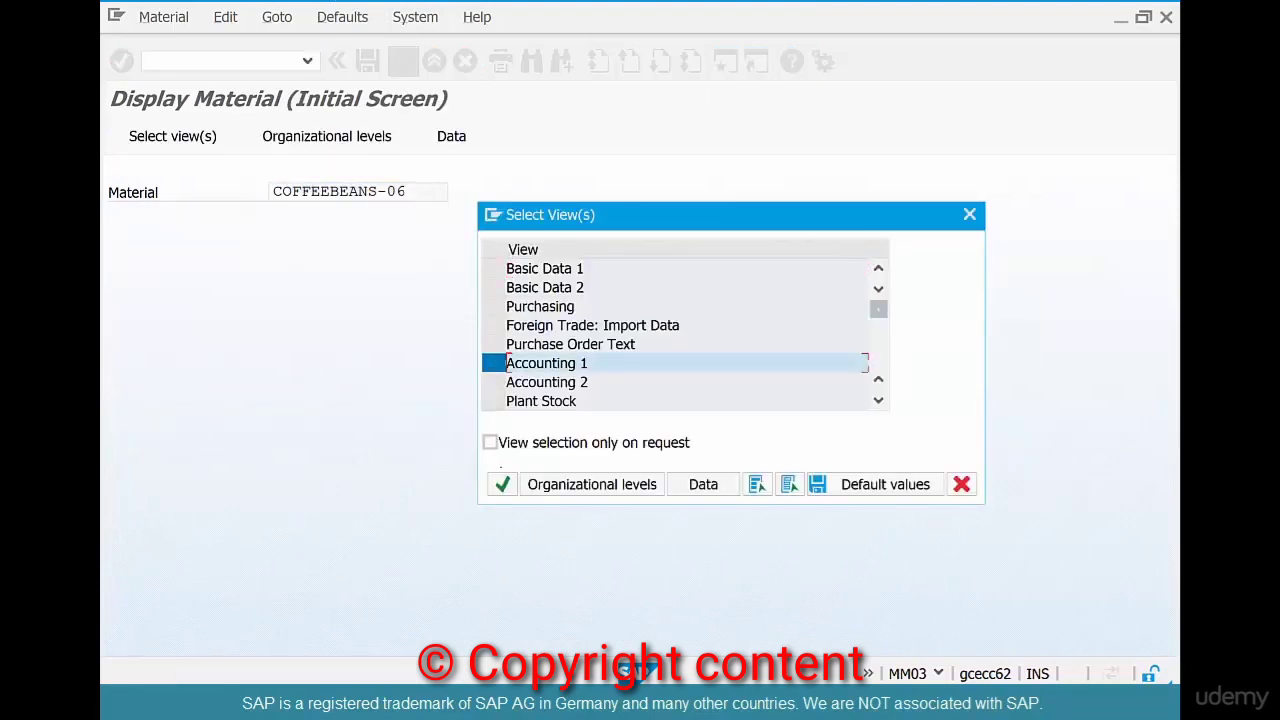
{"action": "left_click", "coordinate": [502, 484]}
{"action": "type", "text": "chi1"}
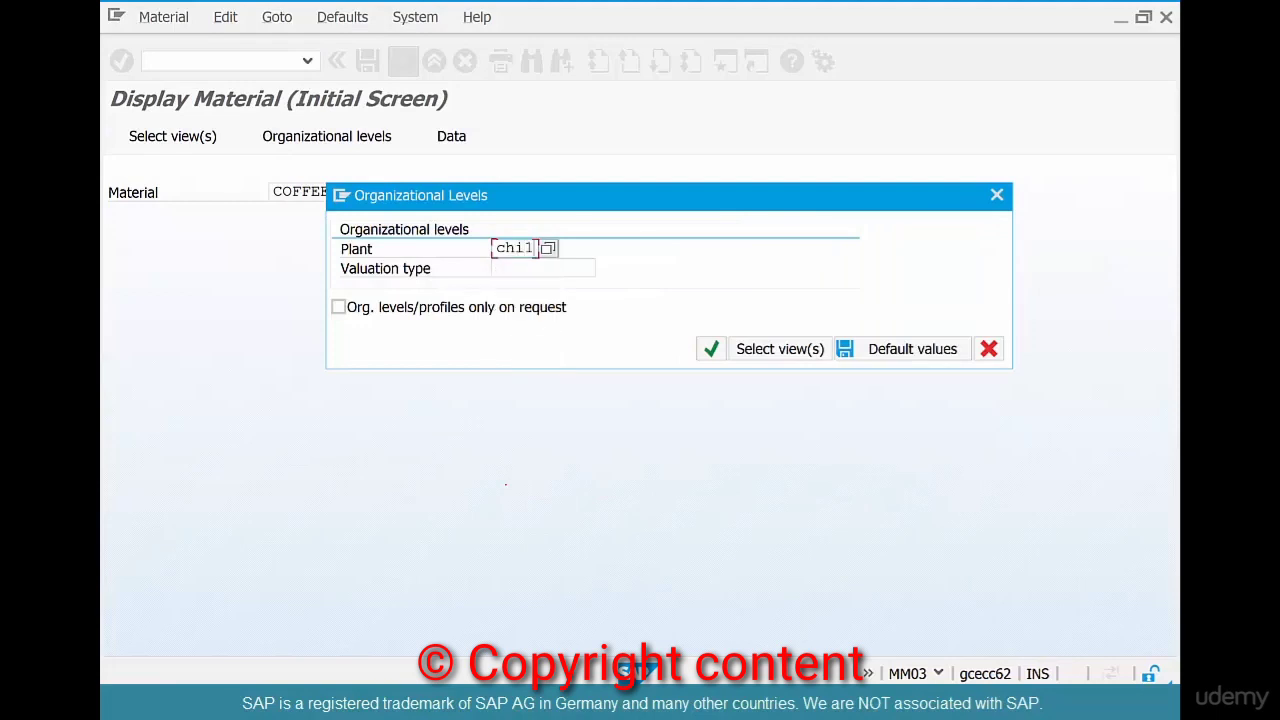
{"action": "key", "text": "Return"}
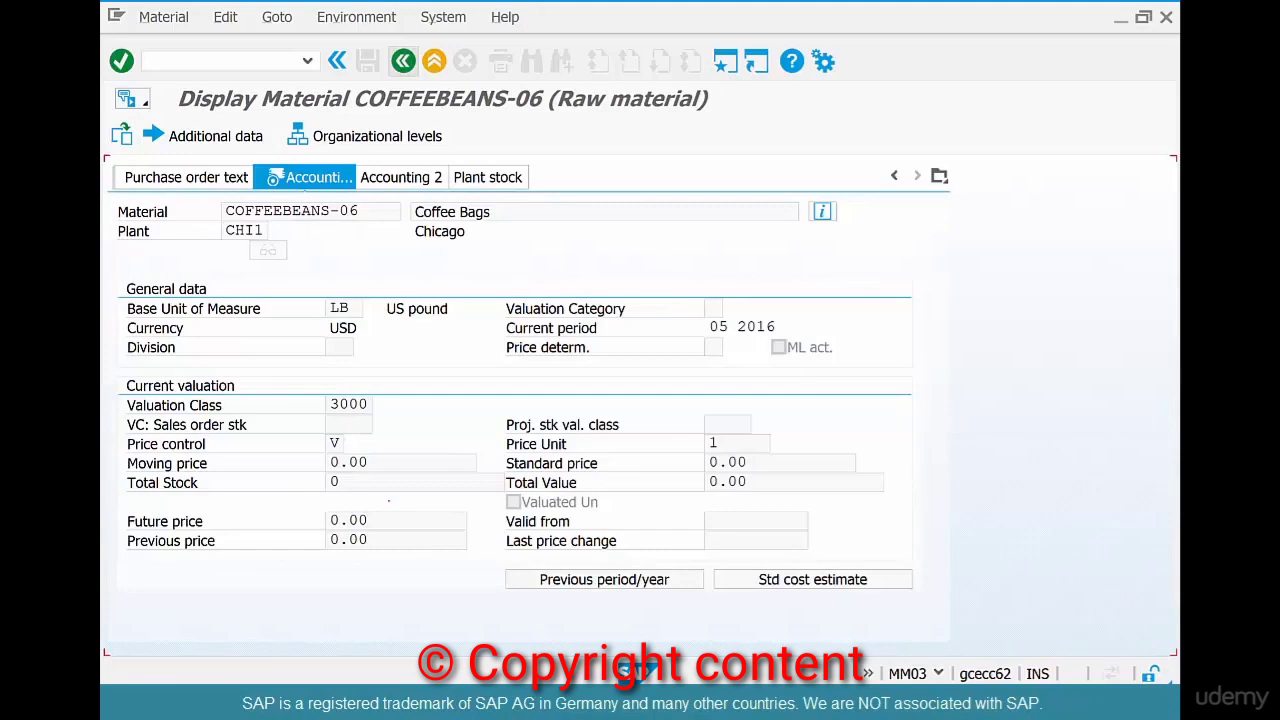
{"action": "left_click", "coordinate": [383, 481]}
{"action": "key", "text": "Tab"}
{"action": "left_click_drag", "start_coordinate": [368, 462], "coordinate": [304, 461]}
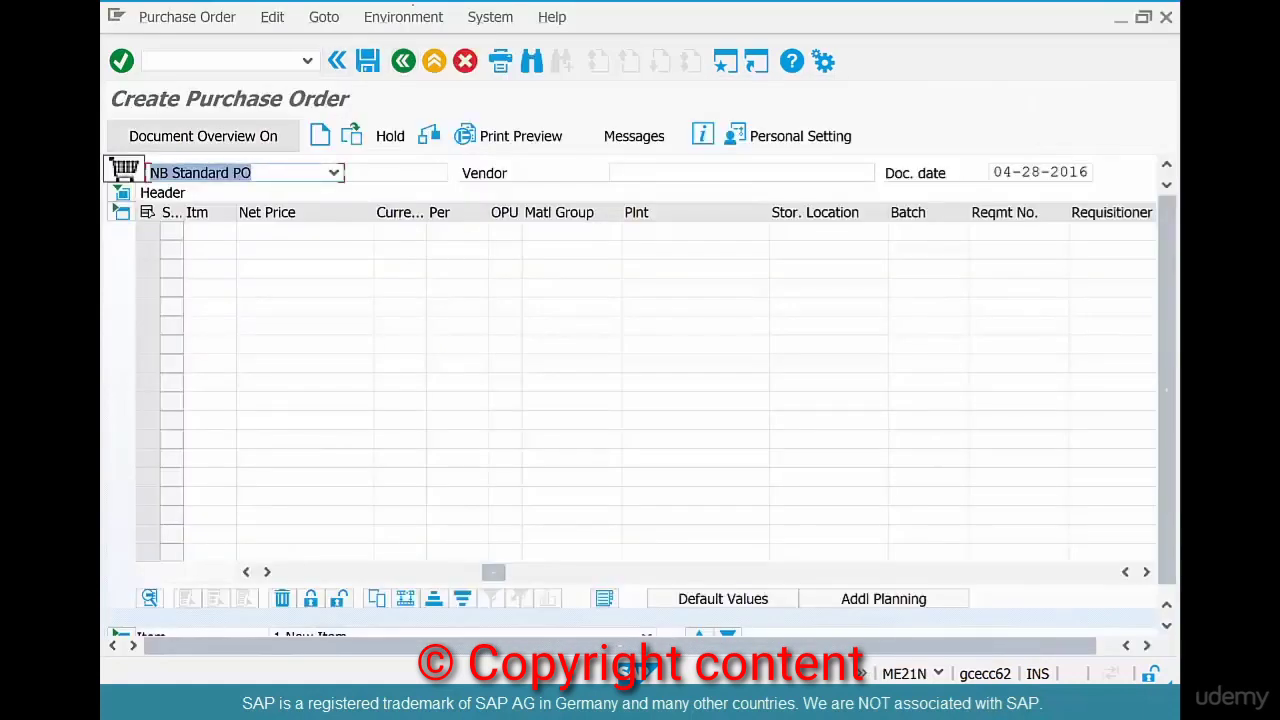
- Leave purchase order creation, start MIGO and load the copied purchase order for goods receipt
{"action": "left_click", "coordinate": [403, 61]}
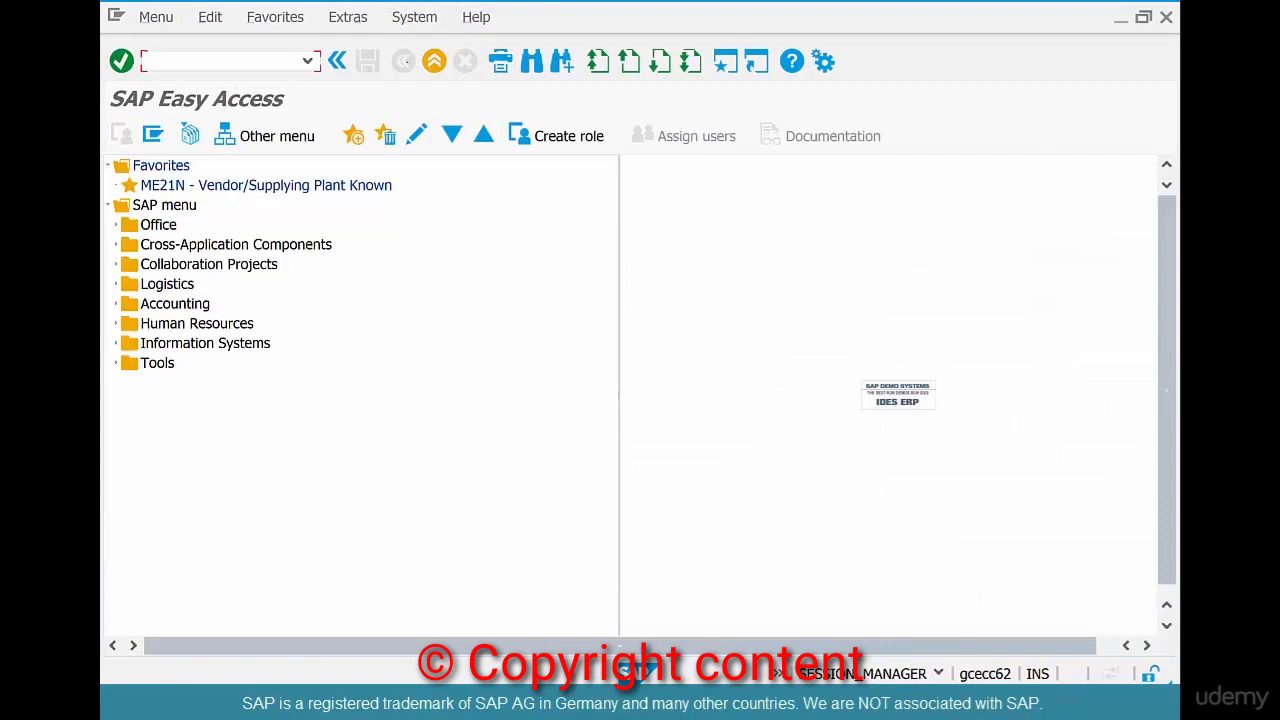
{"action": "type", "text": "migo"}
{"action": "key", "text": "Return"}
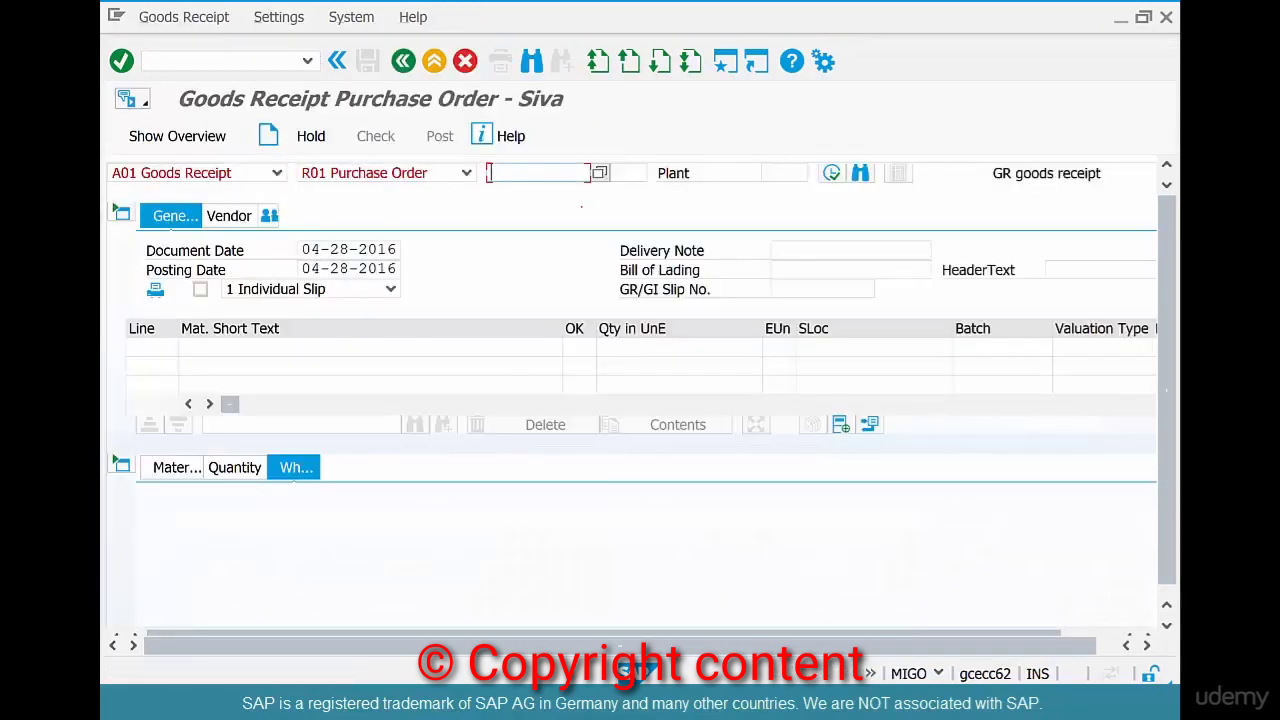
{"action": "key", "text": "ctrl+v"}
{"action": "key", "text": "Return"}
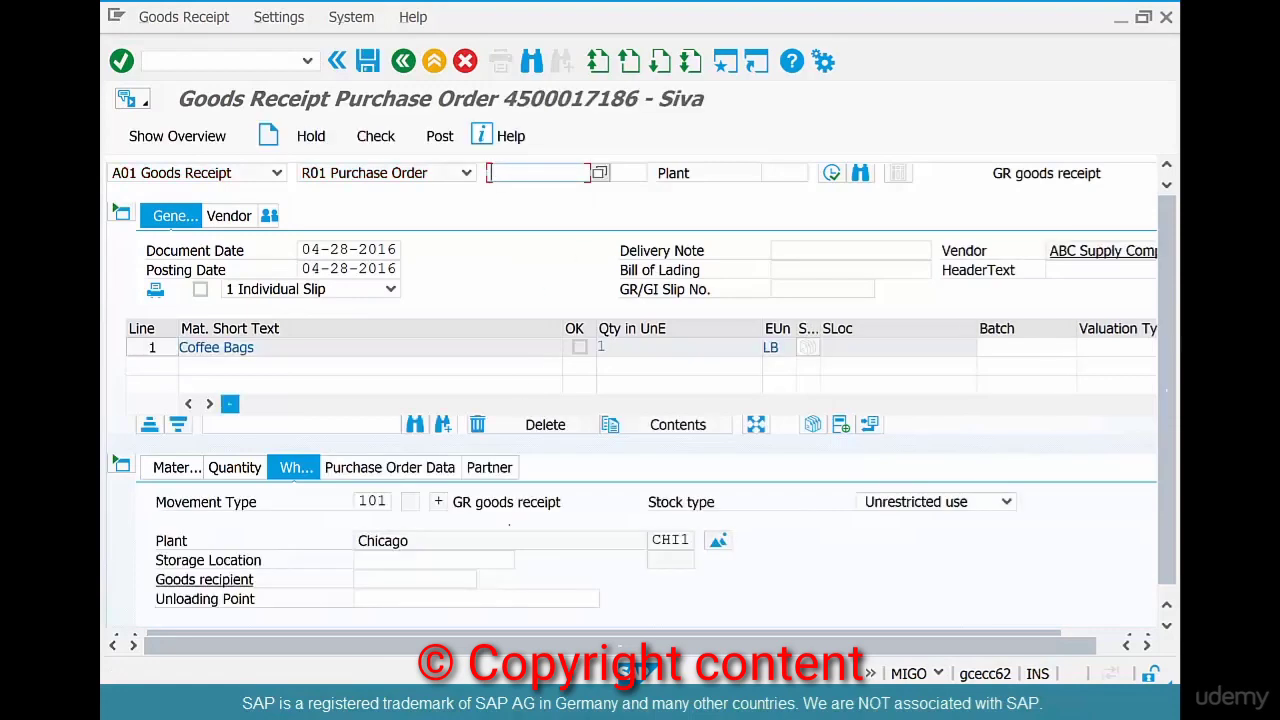
- Assign storage location RAW to the Coffee Bags line, mark the item as OK and post the goods receipt
{"action": "left_click", "coordinate": [409, 558]}
{"action": "type", "text": "raw"}
{"action": "key", "text": "Return"}
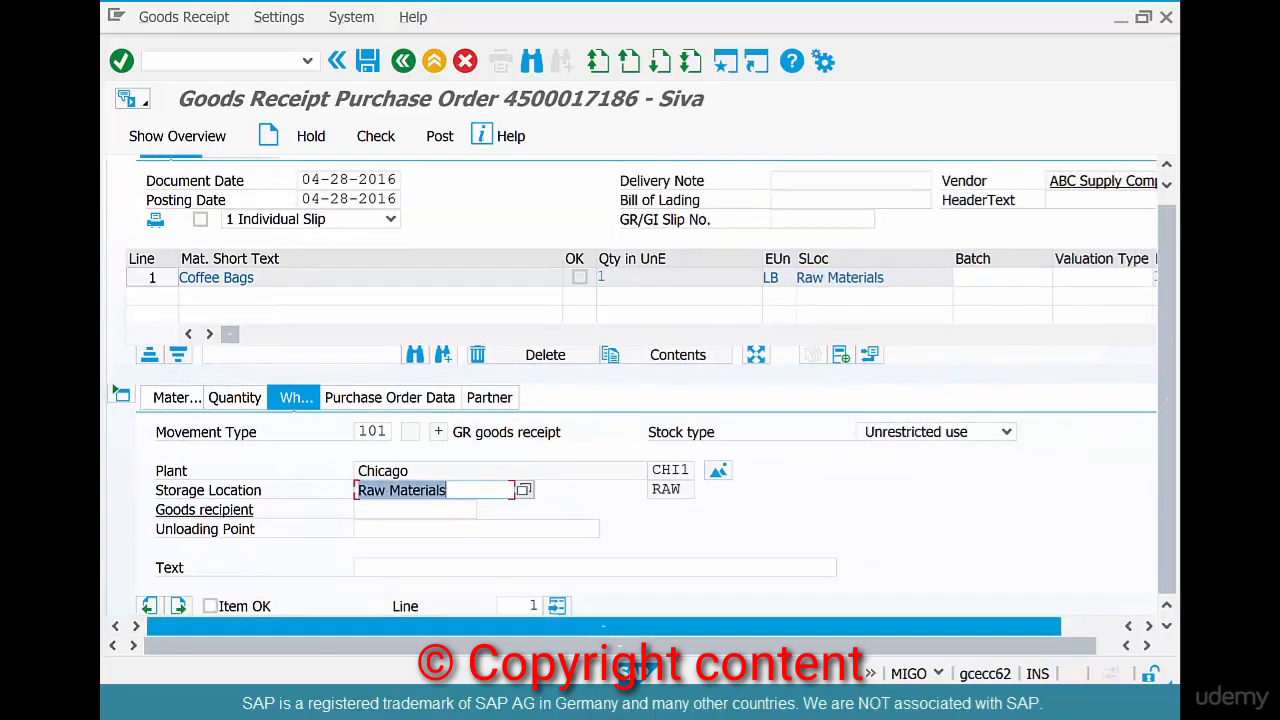
{"action": "left_click", "coordinate": [210, 606]}
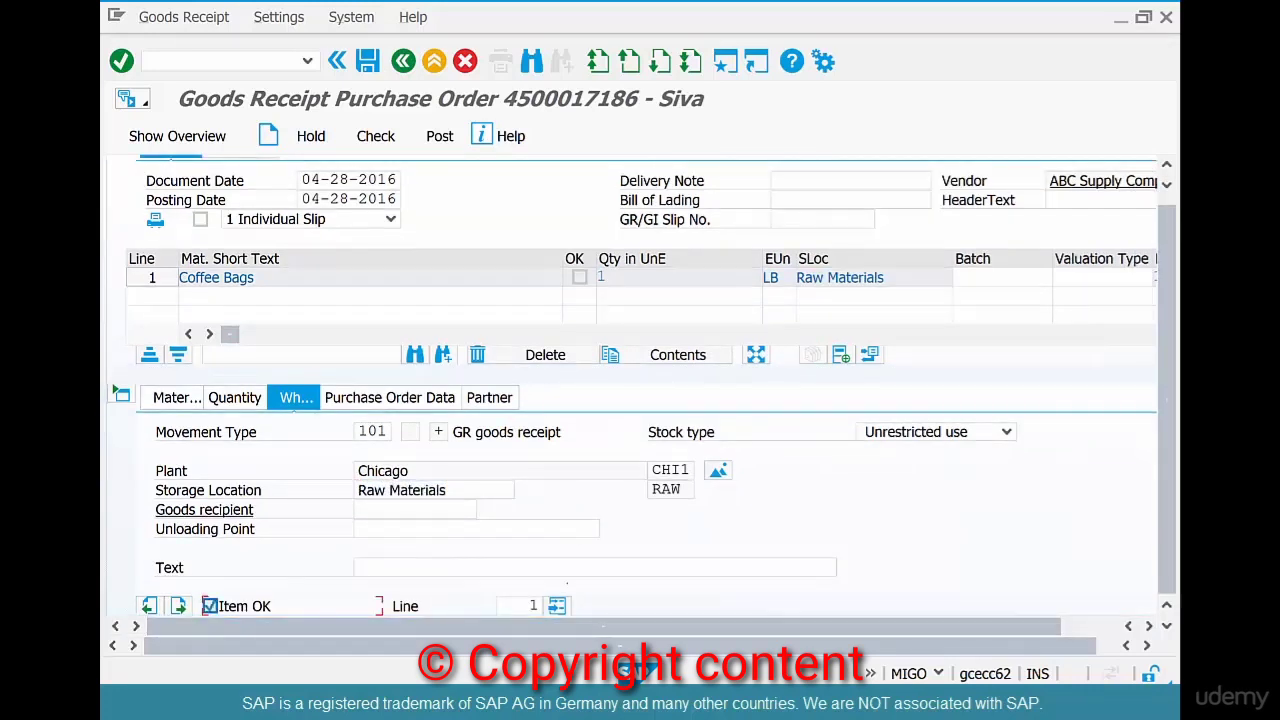
{"action": "left_click_drag", "start_coordinate": [620, 276], "coordinate": [580, 276]}
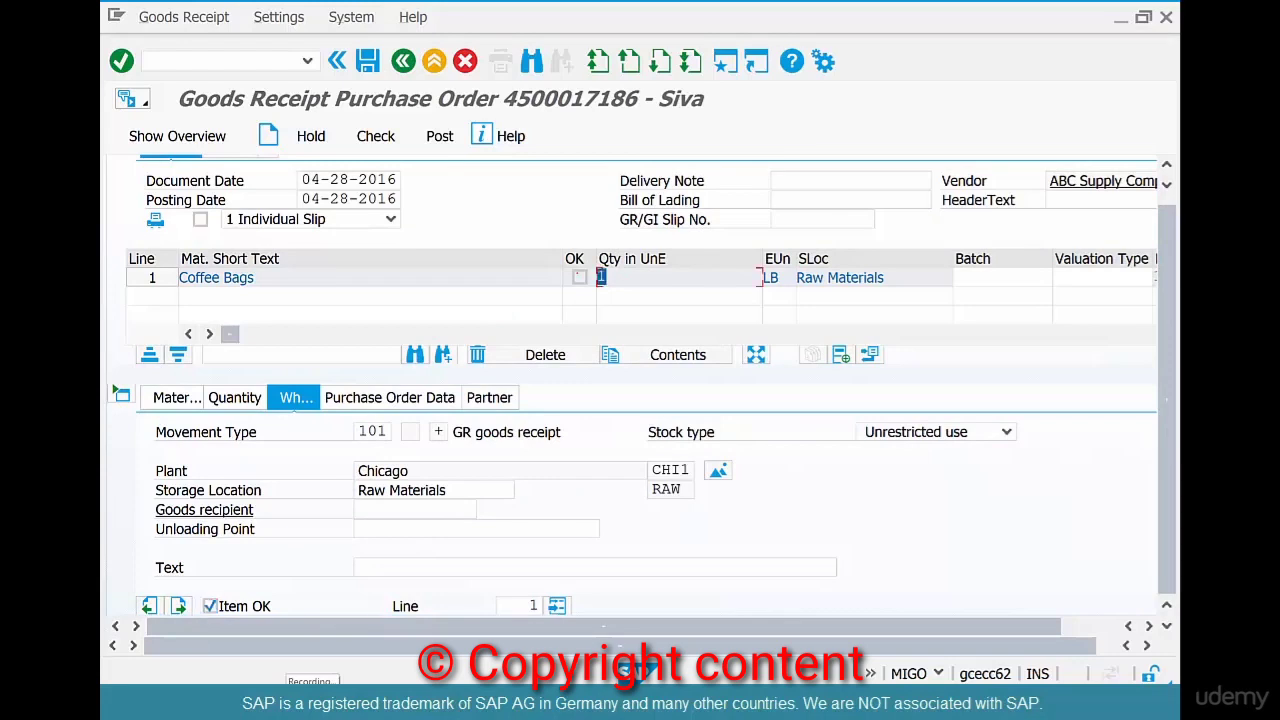
{"action": "left_click", "coordinate": [368, 61]}
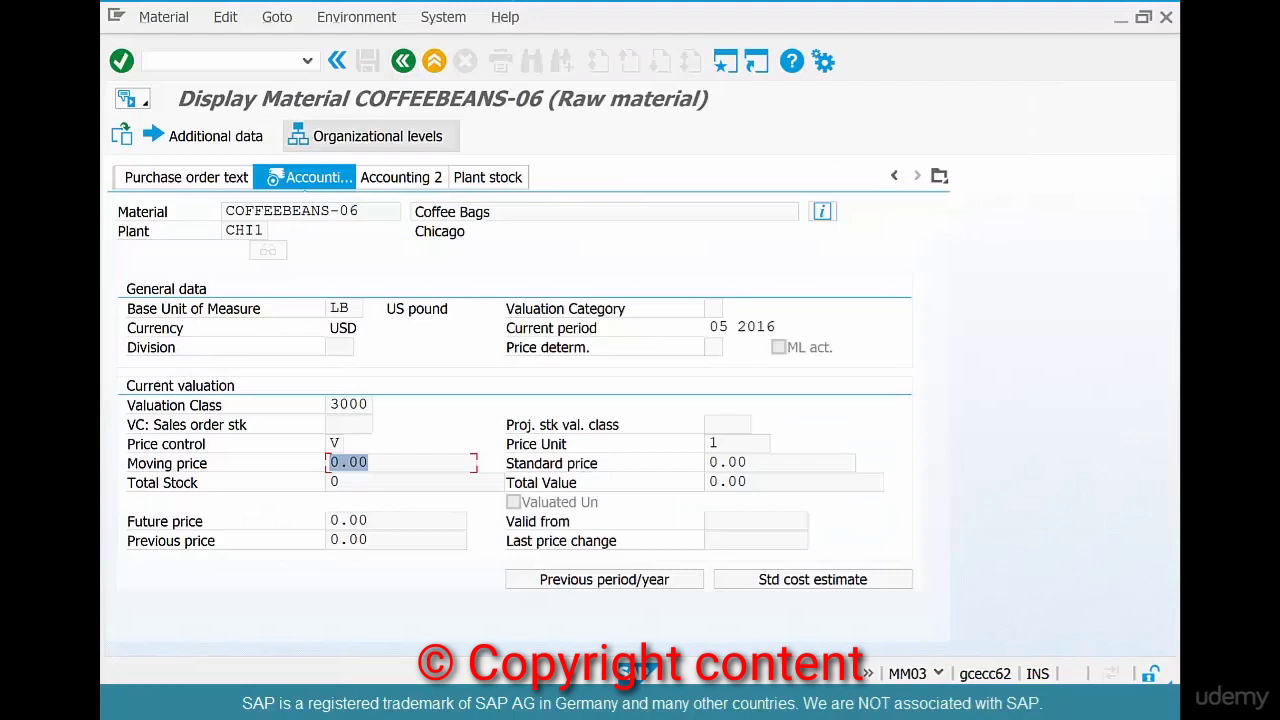
- Reload the Accounting 1 view of COFFEEBEANS-06 for plant CHI1 and check the moving price after the goods receipt
{"action": "left_click", "coordinate": [403, 61]}
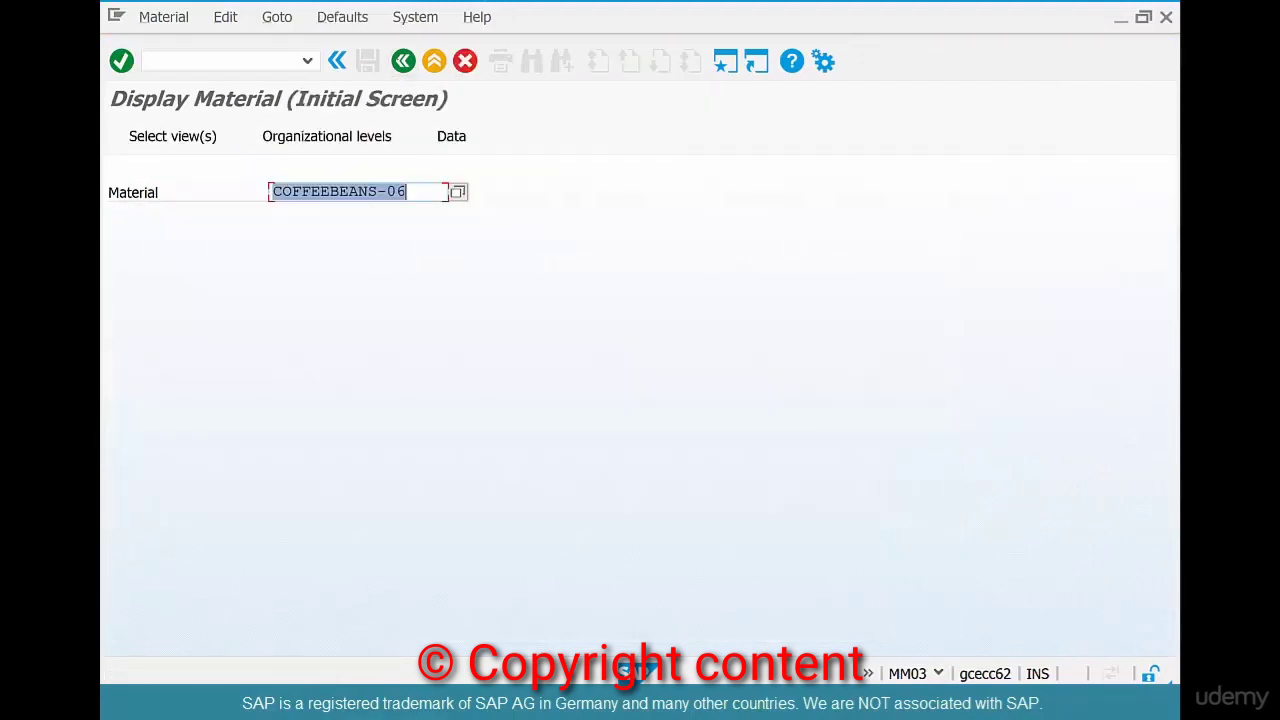
{"action": "key", "text": "Return"}
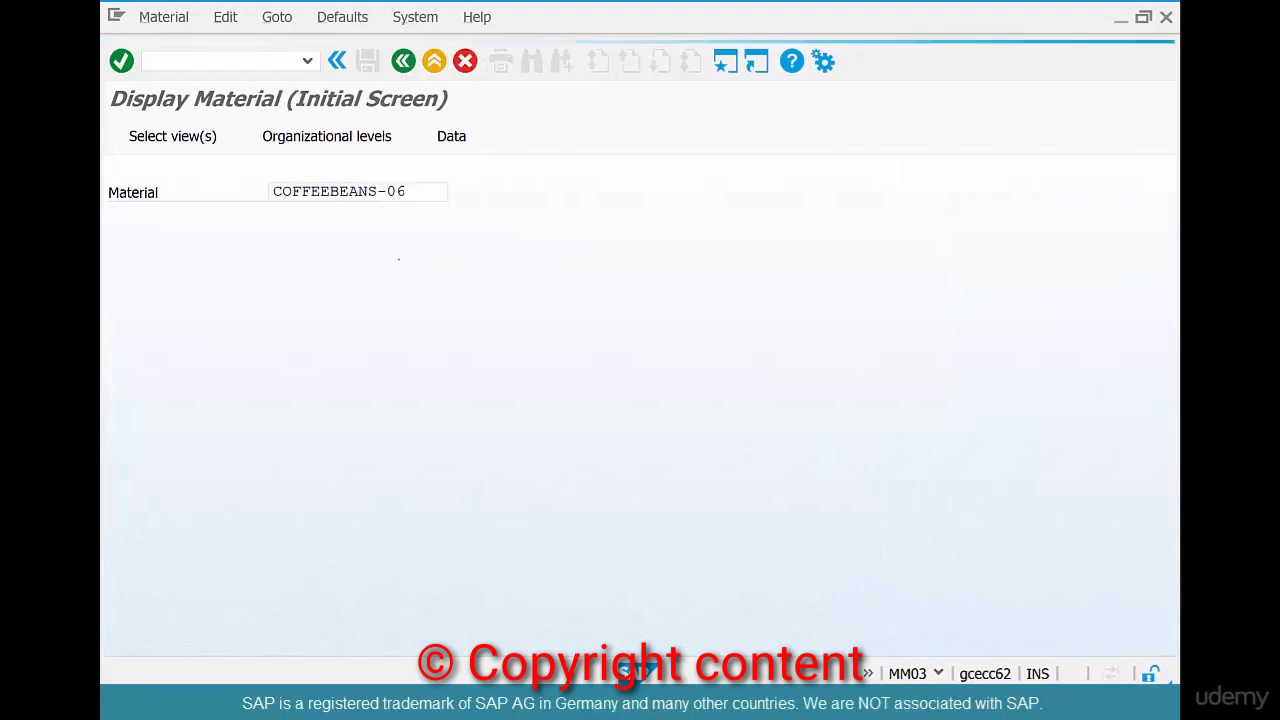
{"action": "left_click", "coordinate": [497, 363]}
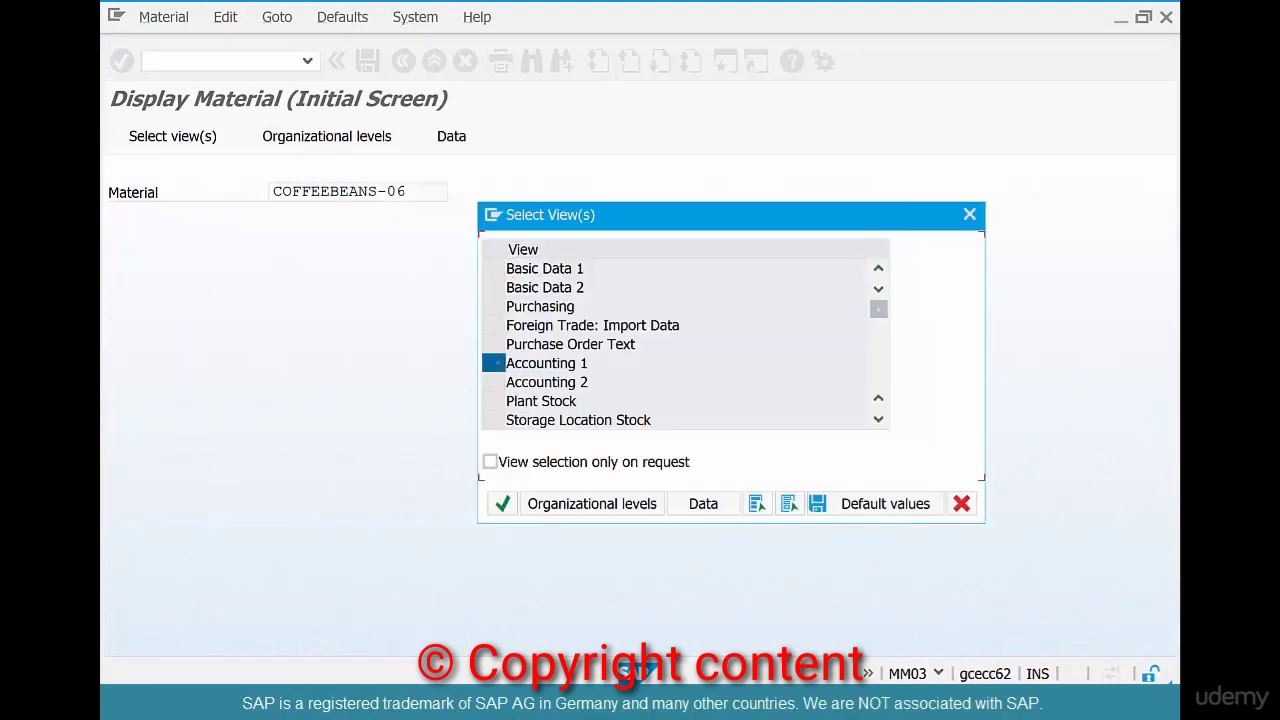
{"action": "left_click", "coordinate": [502, 503]}
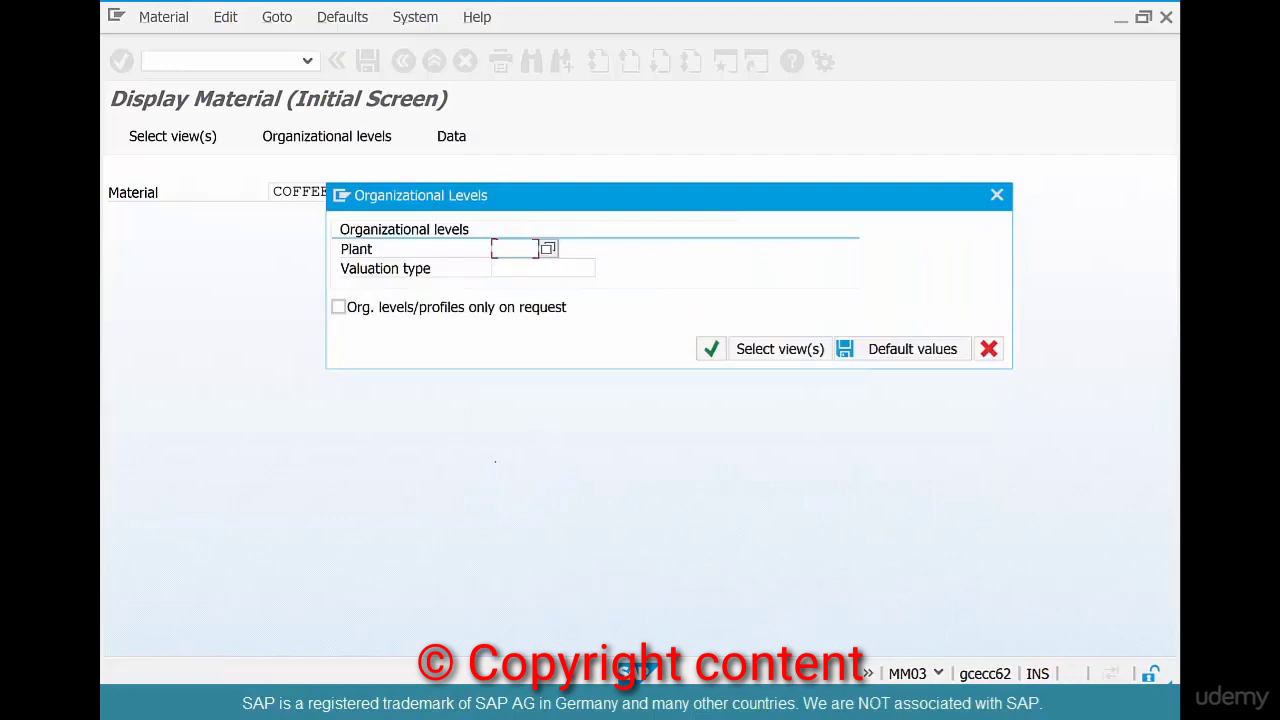
{"action": "type", "text": "chi1"}
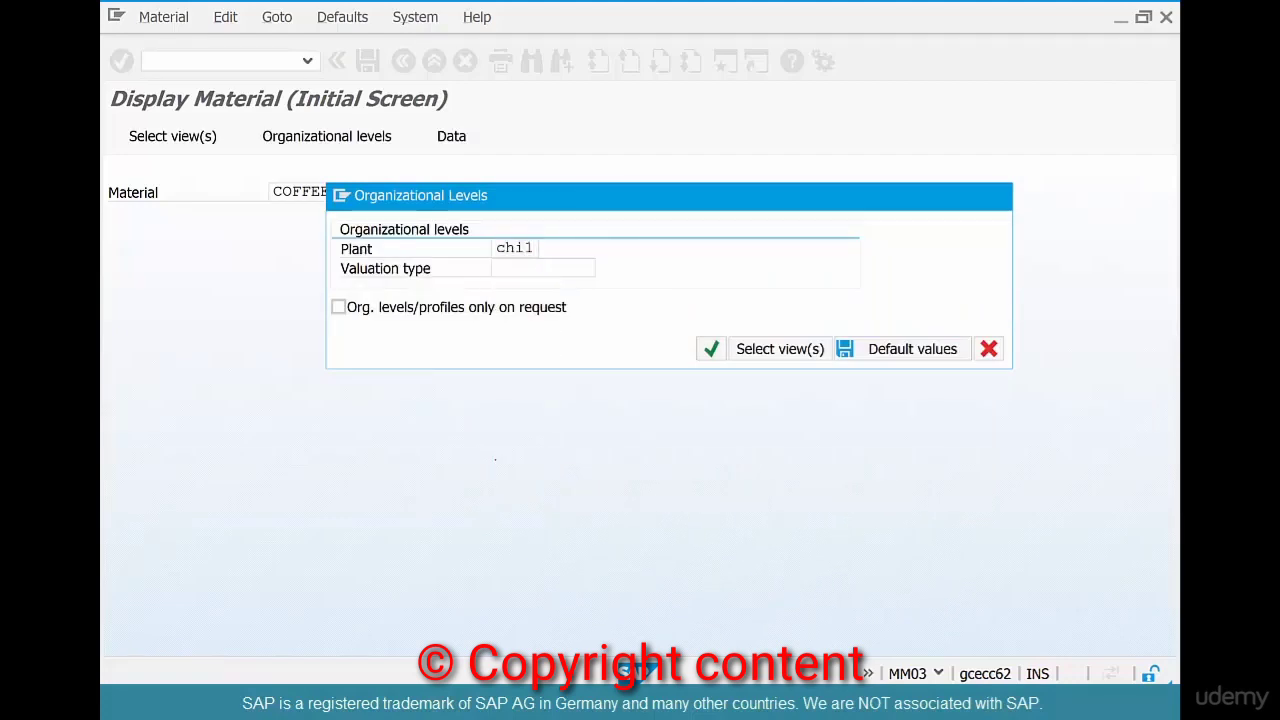
{"action": "key", "text": "Return"}
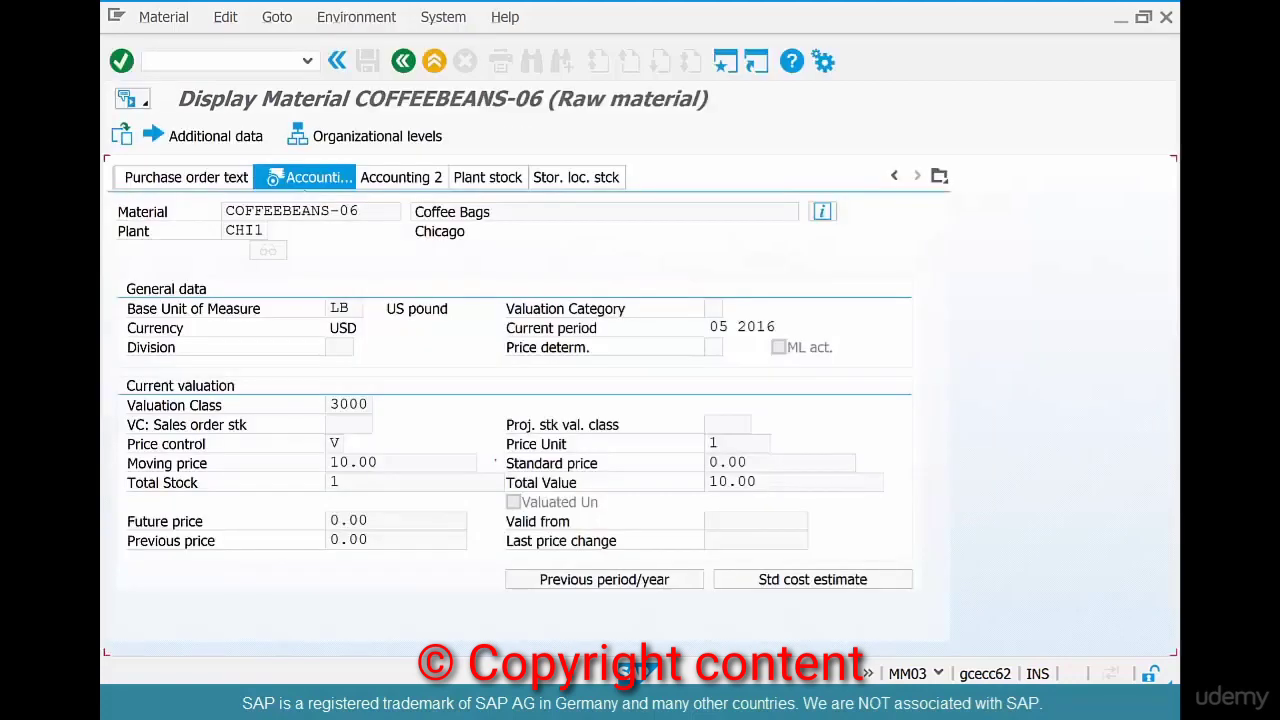
{"action": "left_click_drag", "start_coordinate": [399, 461], "coordinate": [326, 462]}
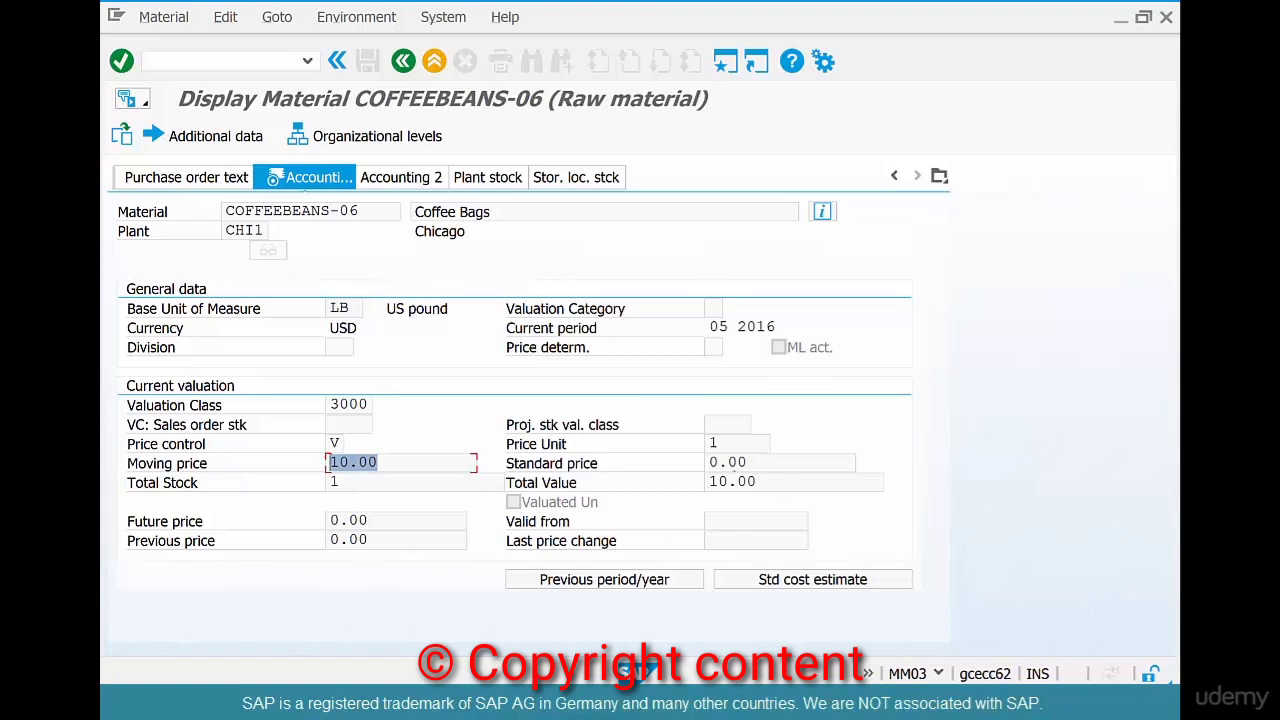
- Compare the moving price, total stock and total value of COFFEEBEANS-06 in the Accounting 1 view
{"action": "left_click_drag", "start_coordinate": [760, 482], "coordinate": [698, 473]}
{"action": "left_click_drag", "start_coordinate": [352, 481], "coordinate": [285, 462]}
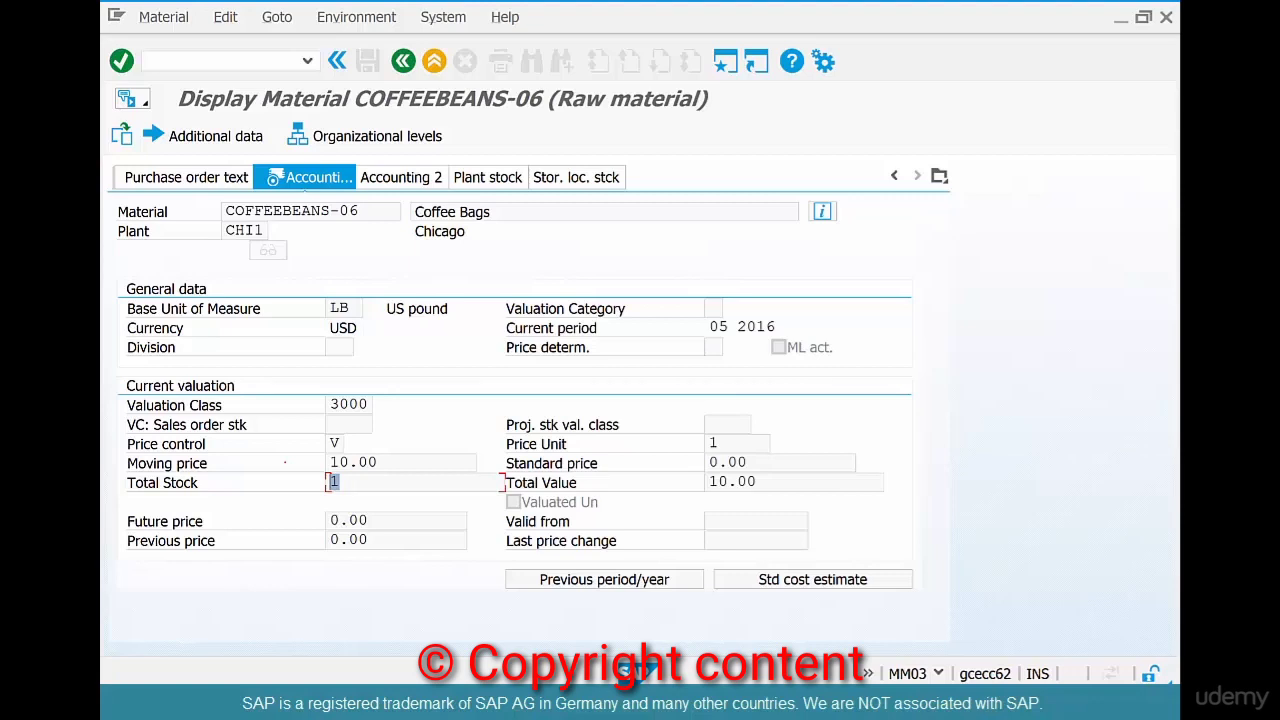
{"action": "left_click_drag", "start_coordinate": [380, 463], "coordinate": [329, 482]}
{"action": "left_click_drag", "start_coordinate": [776, 482], "coordinate": [709, 482]}
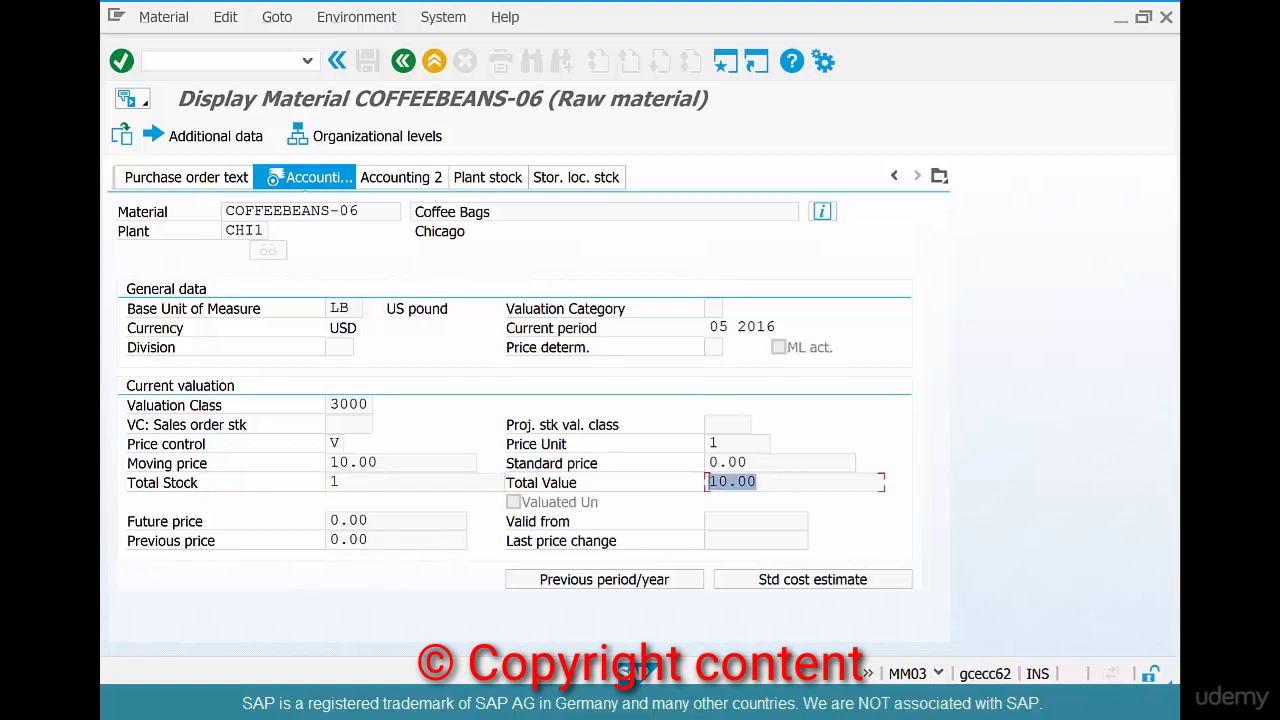
{"action": "left_click_drag", "start_coordinate": [388, 463], "coordinate": [329, 482]}
{"action": "left_click_drag", "start_coordinate": [762, 482], "coordinate": [703, 482]}
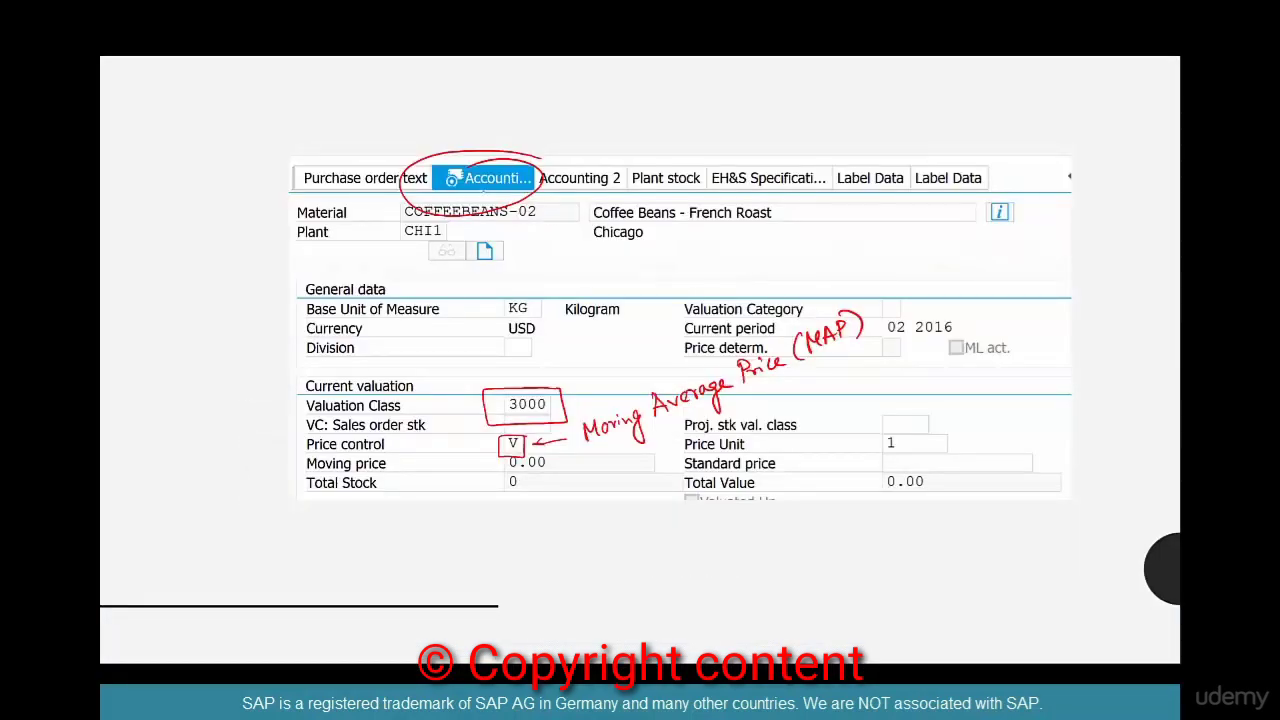
{"action": "left_click_drag", "start_coordinate": [541, 201], "coordinate": [533, 211]}
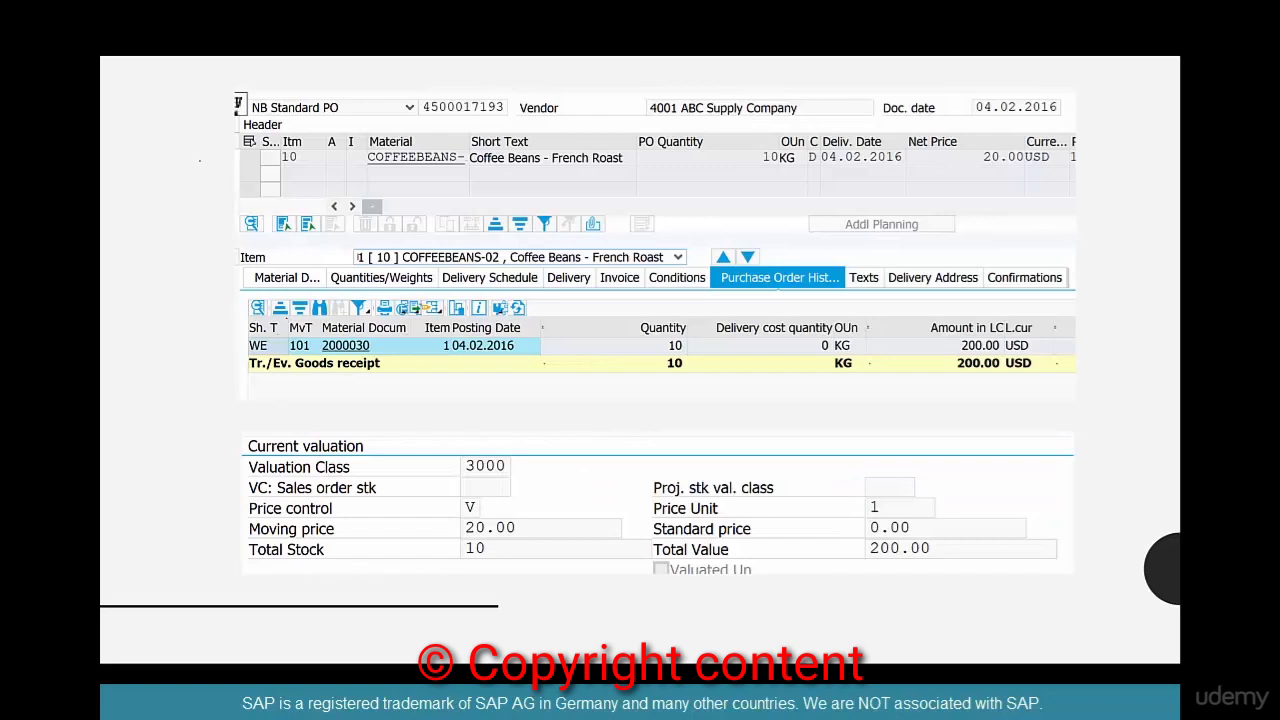
{"action": "mouse_move", "coordinate": [204, 150]}
{"action": "left_mouse_down"}
{"action": "mouse_move", "coordinate": [205, 169]}
{"action": "mouse_move", "coordinate": [206, 145]}
{"action": "left_mouse_up"}
{"action": "left_click_drag", "start_coordinate": [272, 144], "coordinate": [303, 131]}
{"action": "left_click_drag", "start_coordinate": [281, 129], "coordinate": [320, 123]}
{"action": "left_click_drag", "start_coordinate": [314, 109], "coordinate": [333, 109]}
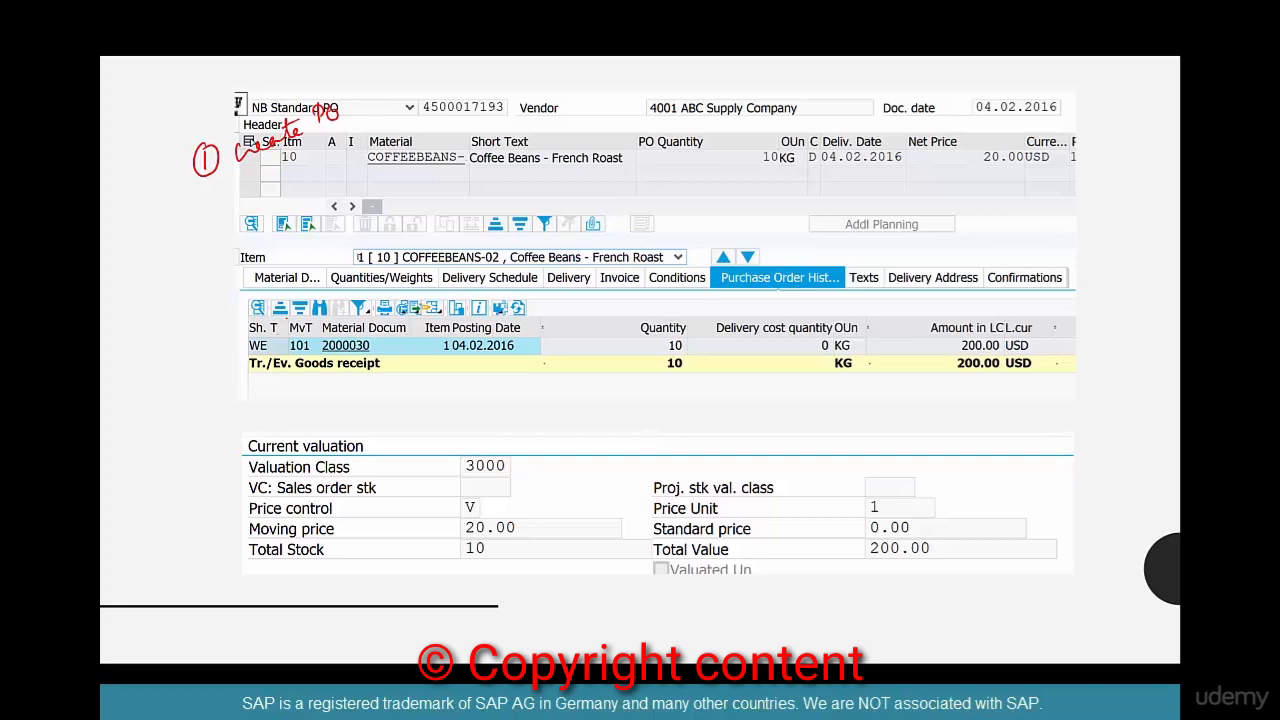
{"action": "mouse_move", "coordinate": [167, 337]}
{"action": "left_mouse_down"}
{"action": "mouse_move", "coordinate": [175, 350]}
{"action": "mouse_move", "coordinate": [173, 329]}
{"action": "left_mouse_up"}
{"action": "left_click_drag", "start_coordinate": [211, 316], "coordinate": [203, 323]}
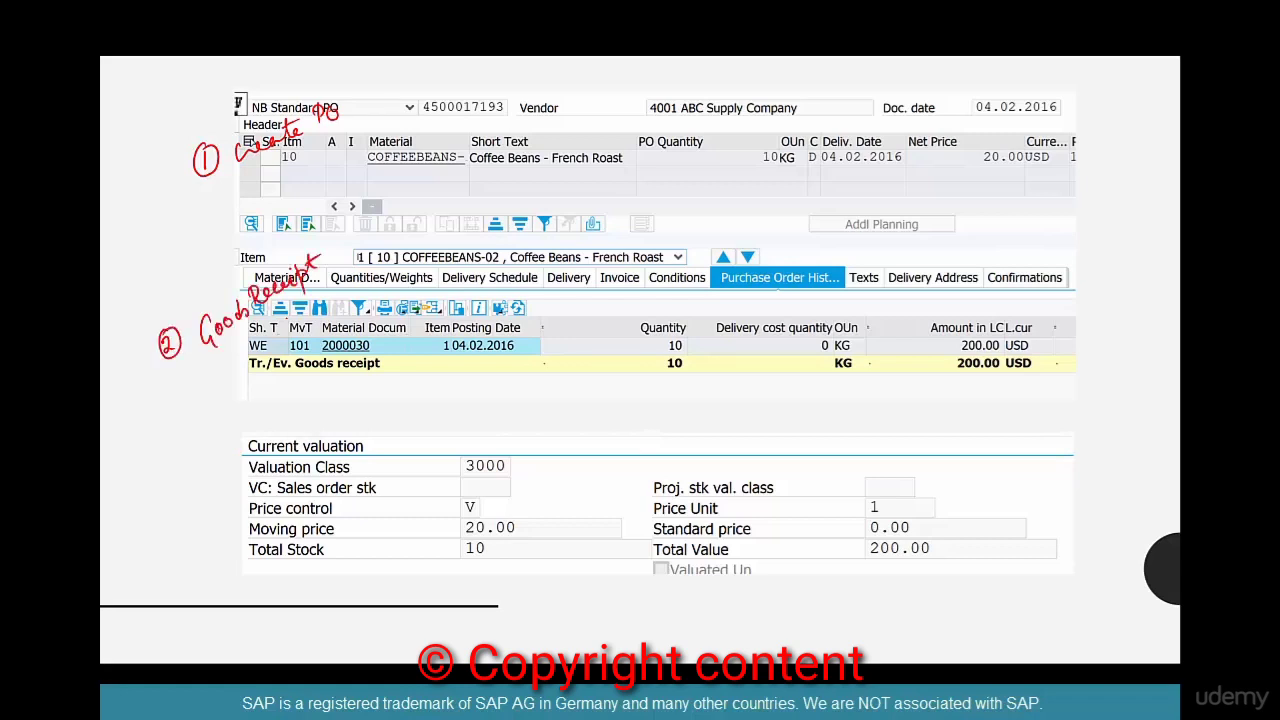
{"action": "left_click_drag", "start_coordinate": [525, 520], "coordinate": [562, 494]}
{"action": "left_click_drag", "start_coordinate": [510, 552], "coordinate": [546, 532]}
{"action": "left_click_drag", "start_coordinate": [945, 540], "coordinate": [985, 521]}
{"action": "mouse_move", "coordinate": [553, 525]}
{"action": "left_mouse_down"}
{"action": "mouse_move", "coordinate": [567, 531]}
{"action": "mouse_move", "coordinate": [551, 556]}
{"action": "mouse_move", "coordinate": [590, 539]}
{"action": "mouse_move", "coordinate": [578, 540]}
{"action": "mouse_move", "coordinate": [580, 522]}
{"action": "mouse_move", "coordinate": [577, 540]}
{"action": "mouse_move", "coordinate": [716, 606]}
{"action": "mouse_move", "coordinate": [860, 557]}
{"action": "left_mouse_up"}
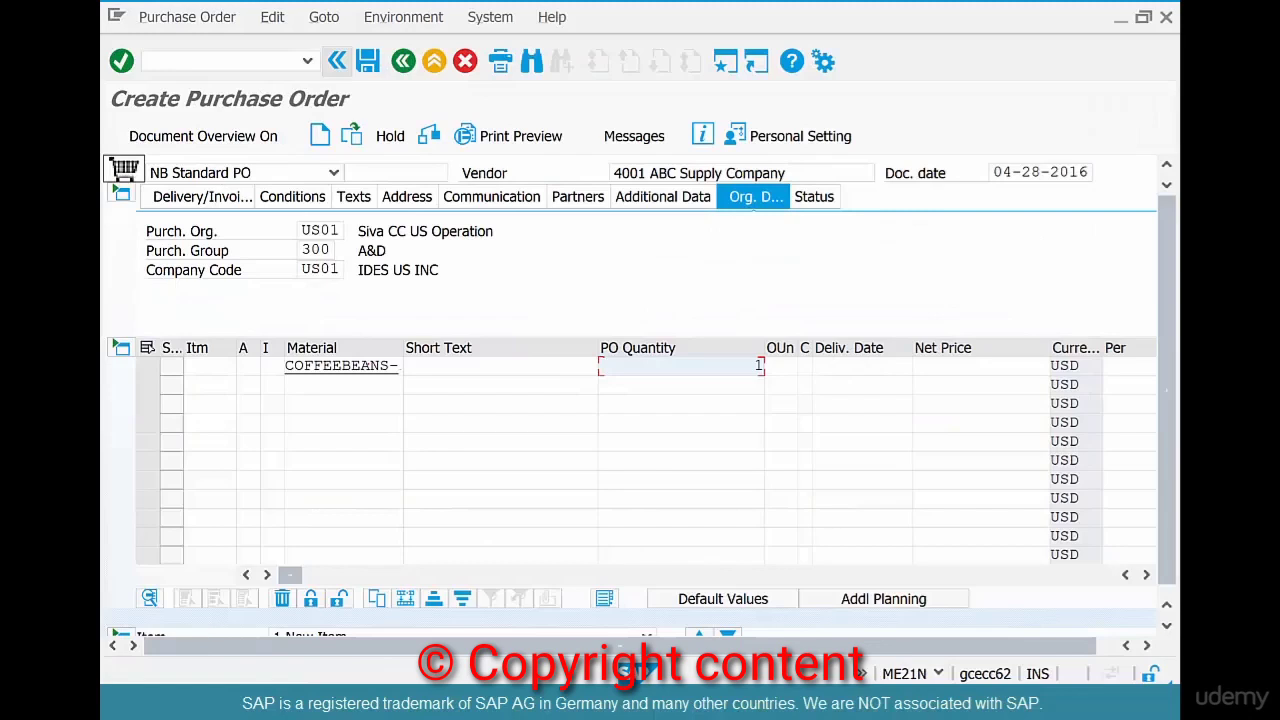
- Set the COFFEEBEANS-06 order quantity to 2, assign the Chicago plant CHI1 and have the purchase order item determined
{"action": "key", "text": "BackSpace"}
{"action": "type", "text": "2"}
{"action": "key", "text": "Tab"}
{"action": "key", "text": "Tab"}
{"action": "key", "text": "Tab"}
{"action": "key", "text": "Tab"}
{"action": "key", "text": "Tab"}
{"action": "key", "text": "Tab"}
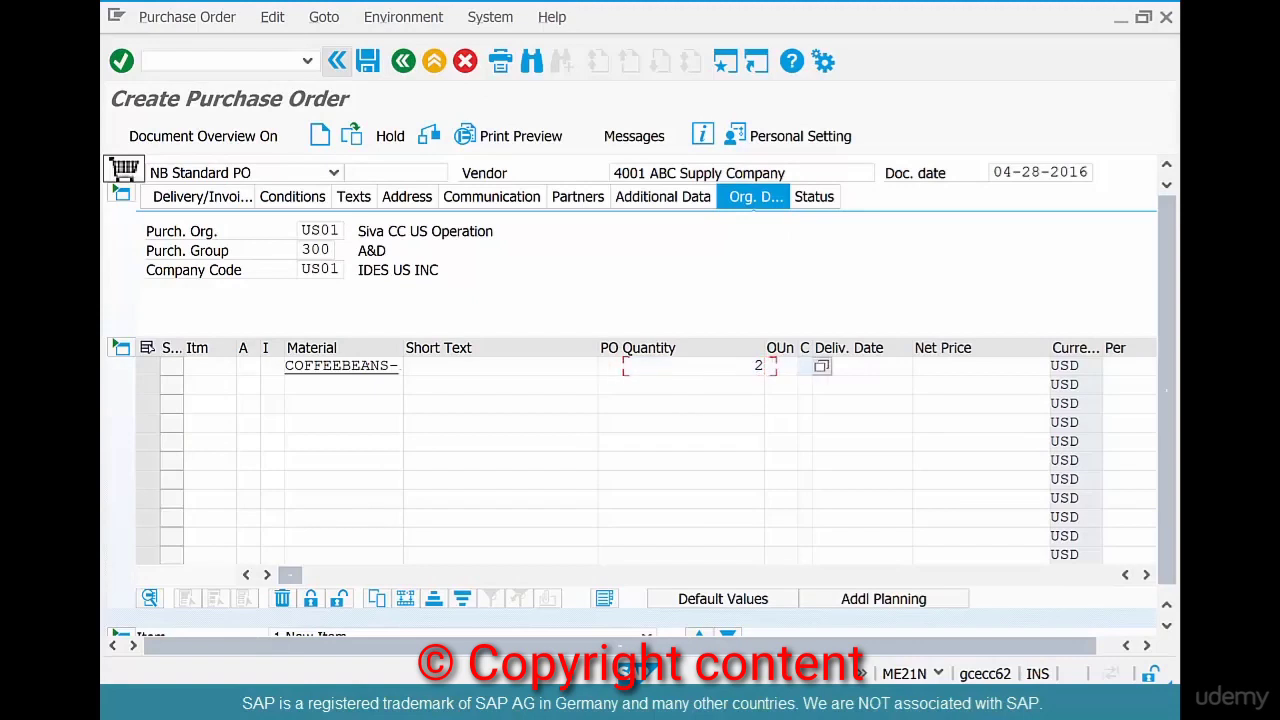
{"action": "key", "text": "Tab"}
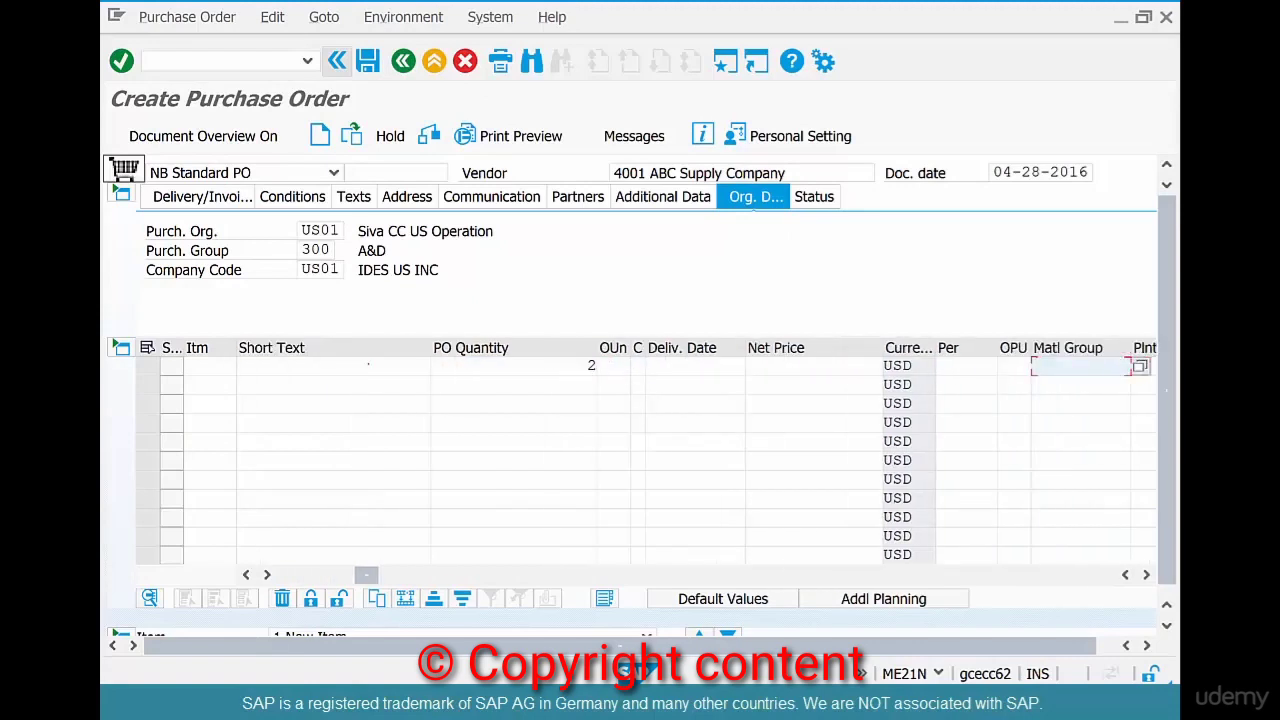
{"action": "key", "text": "Tab"}
{"action": "type", "text": "ch"}
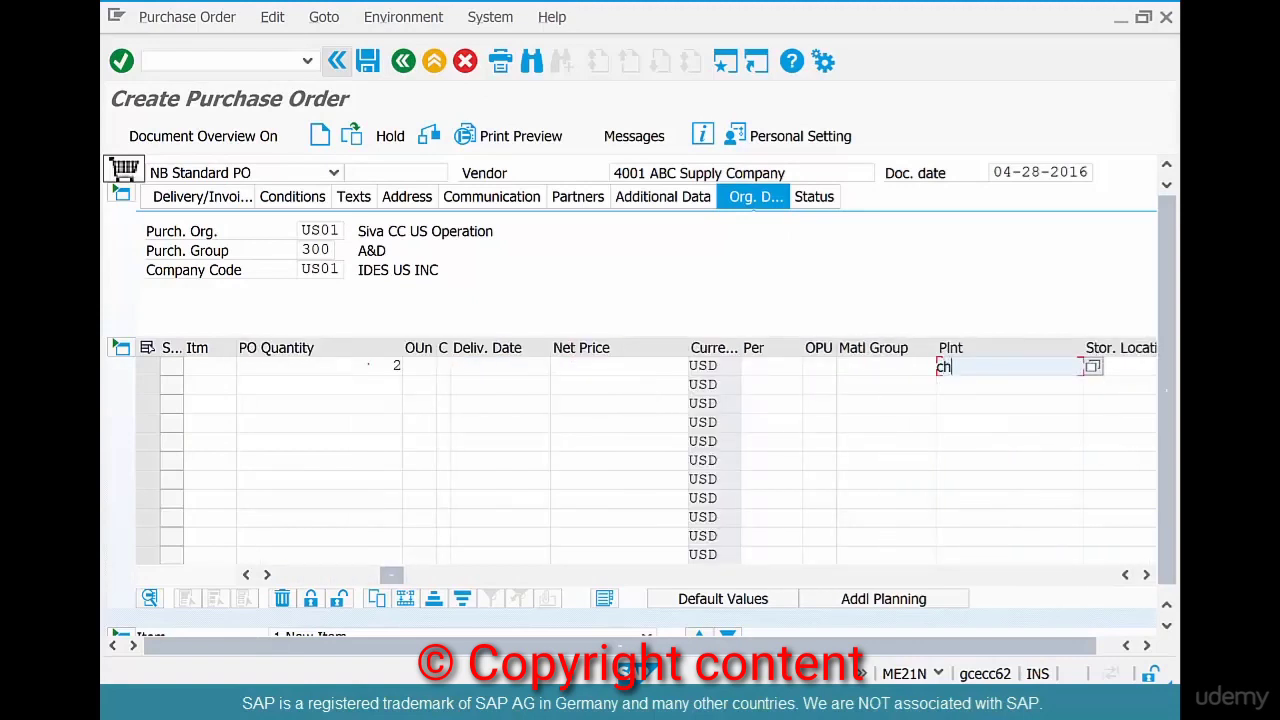
{"action": "key", "text": "Down"}
{"action": "key", "text": "Return"}
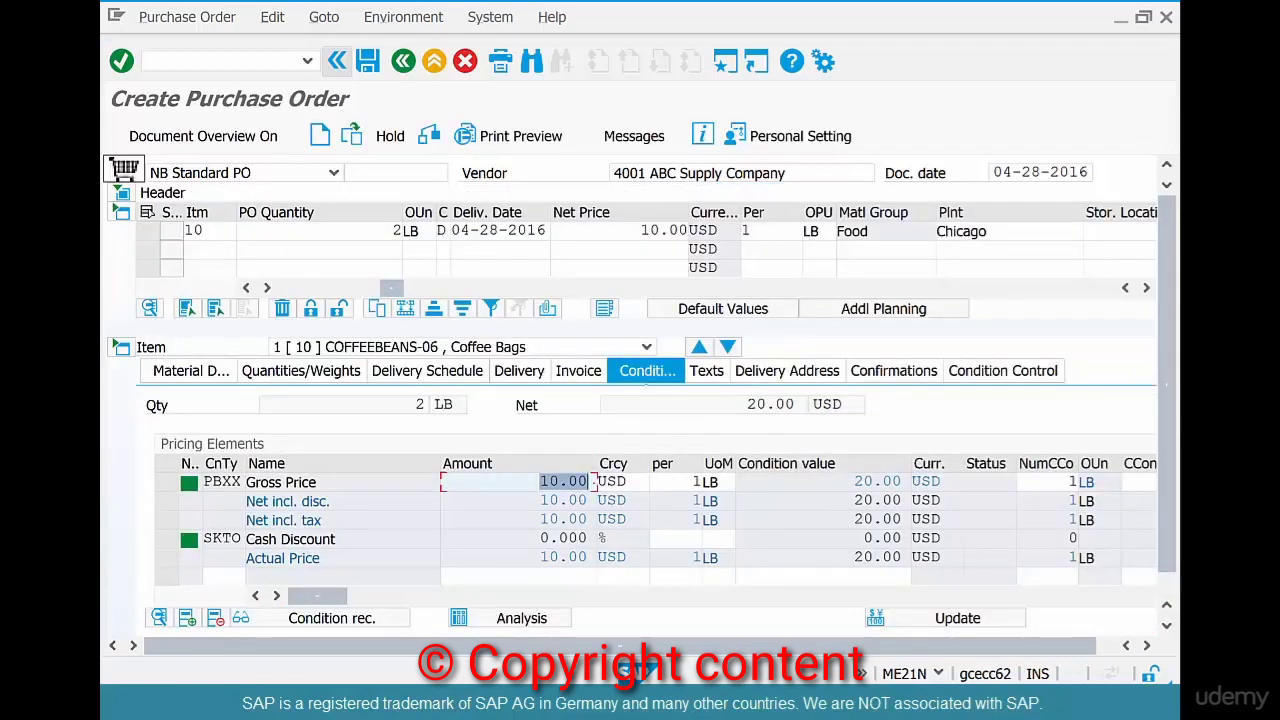
- Set the item's PBXX gross price to 20 USD per LB and save the purchase order
{"action": "type", "text": "20"}
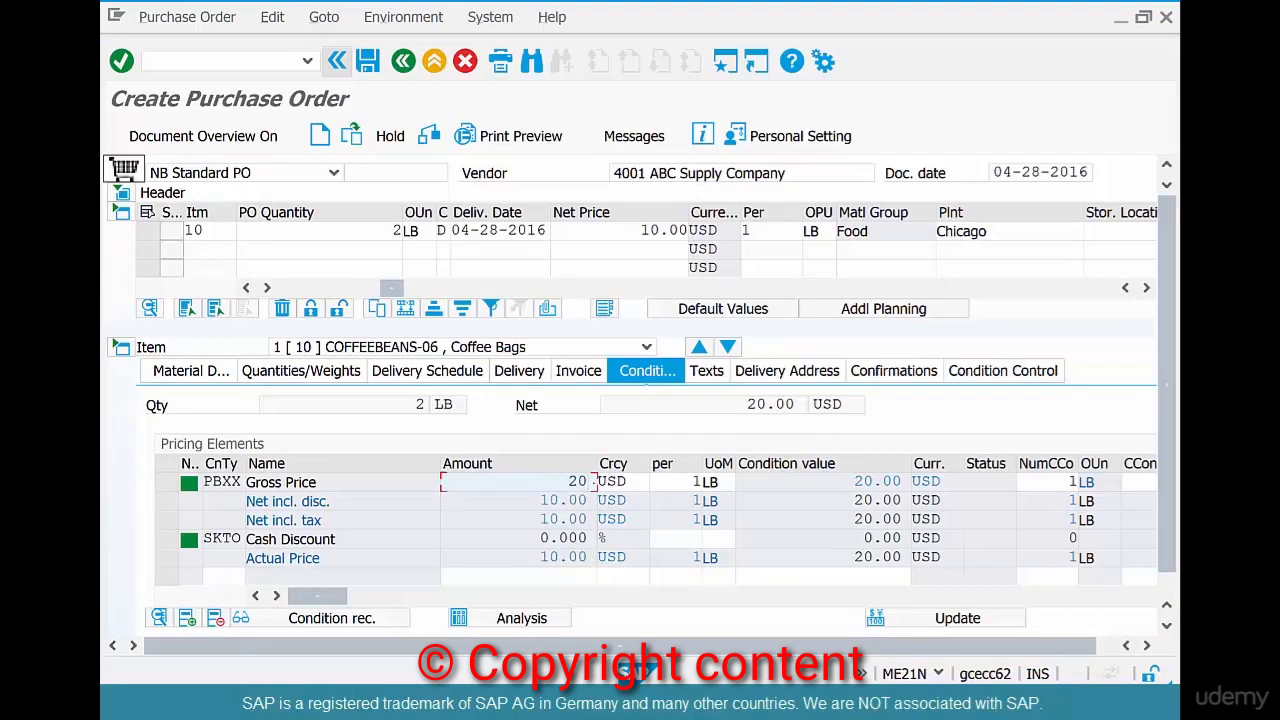
{"action": "key", "text": "Return"}
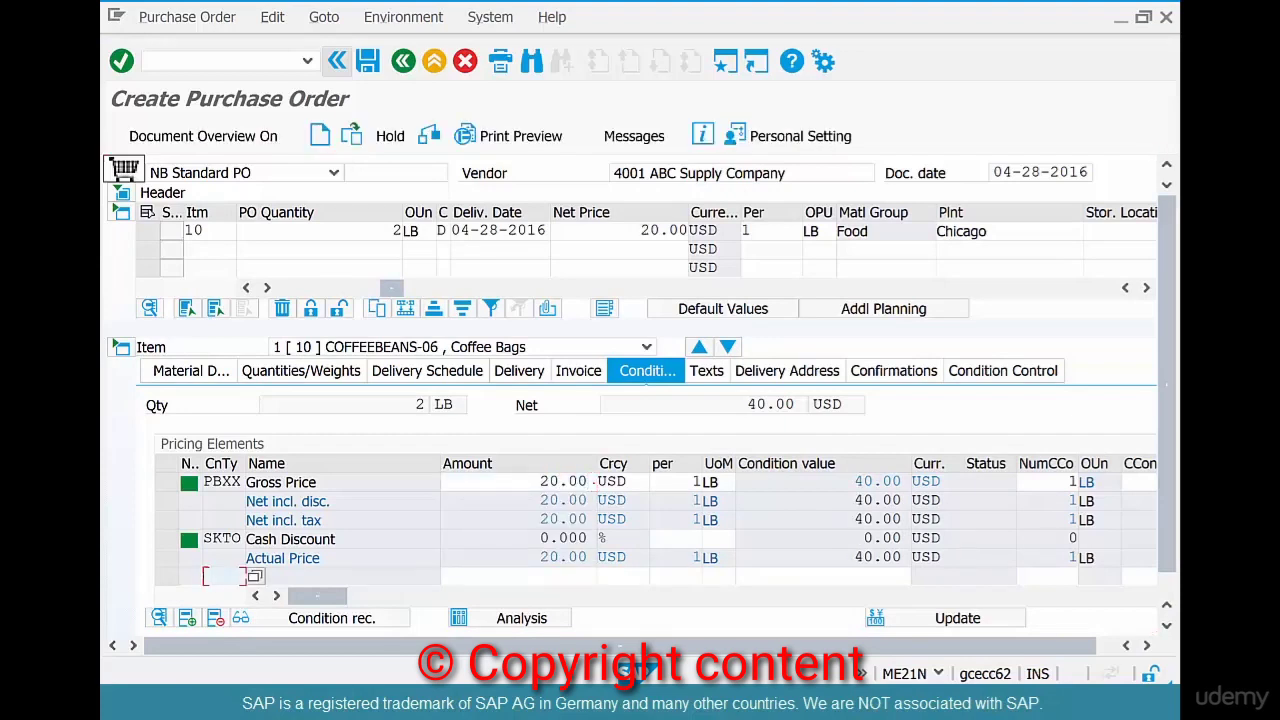
{"action": "left_click", "coordinate": [367, 61]}
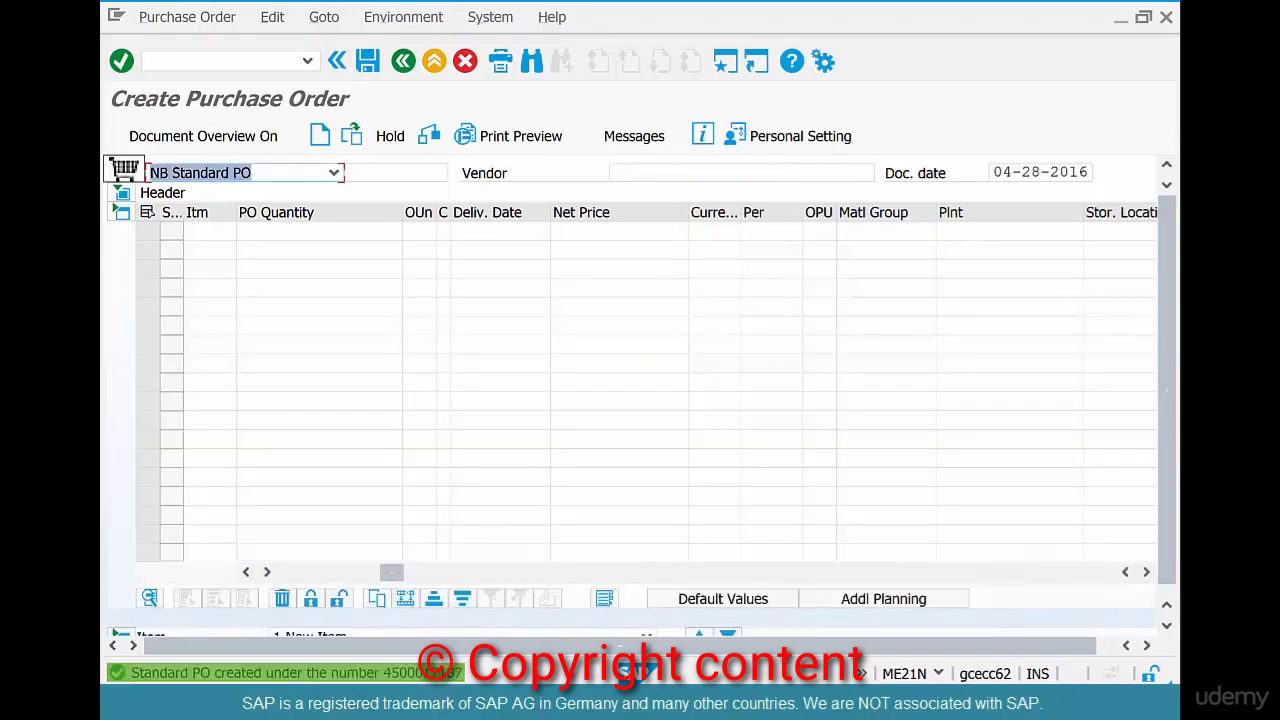
- Copy the new purchase order's number from the creation message, leave purchase order creation and start MIGO
{"action": "left_click", "coordinate": [272, 673]}
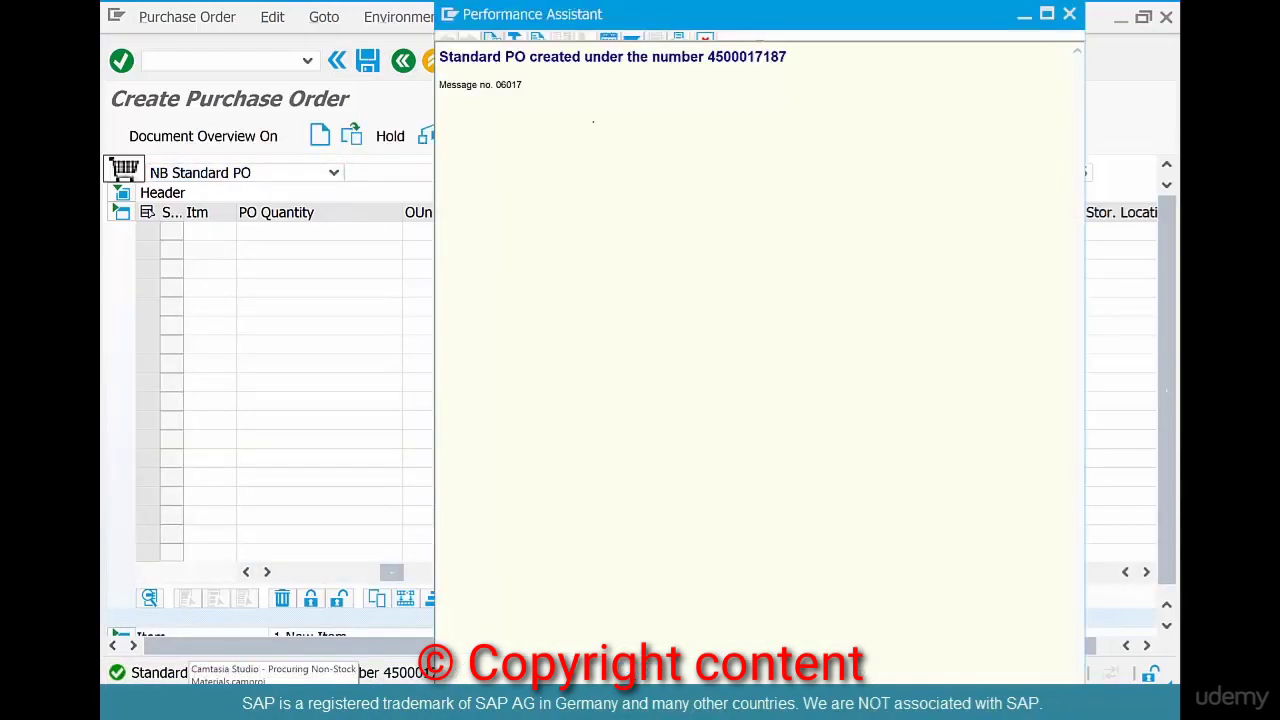
{"action": "double_click", "coordinate": [738, 56]}
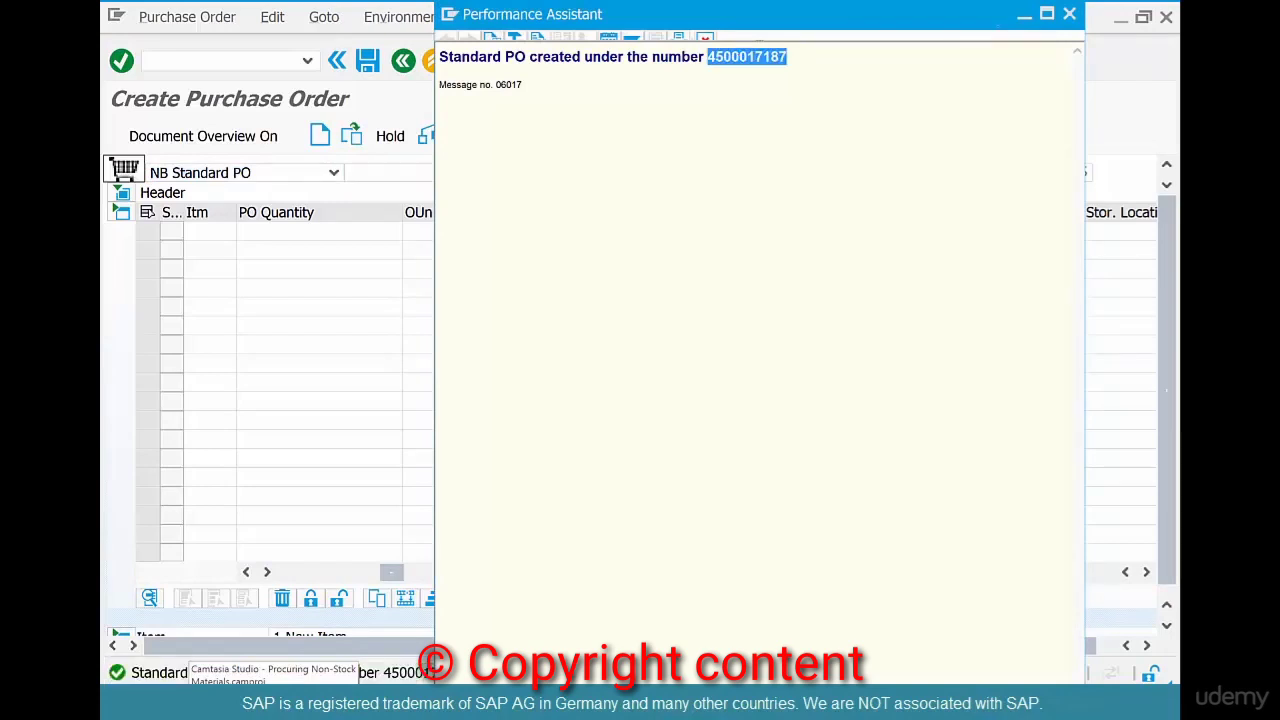
{"action": "left_click", "coordinate": [1070, 14]}
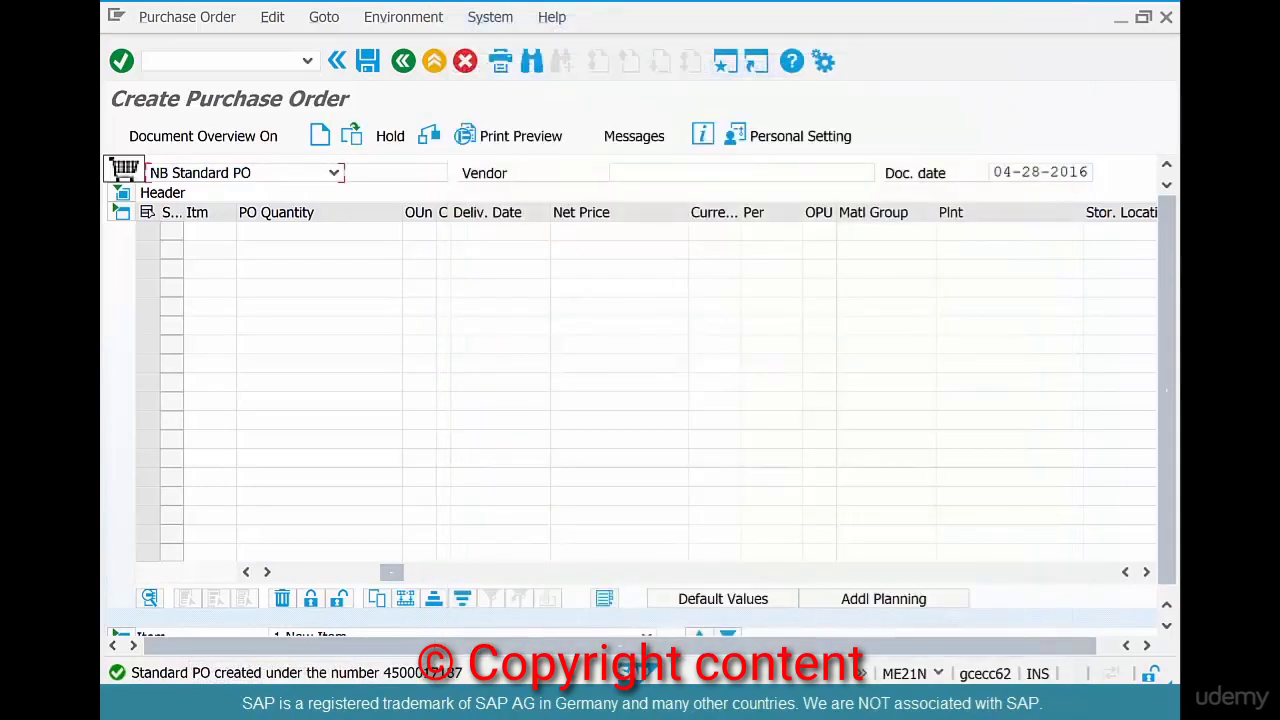
{"action": "key", "text": "F3"}
{"action": "type", "text": "mig"}
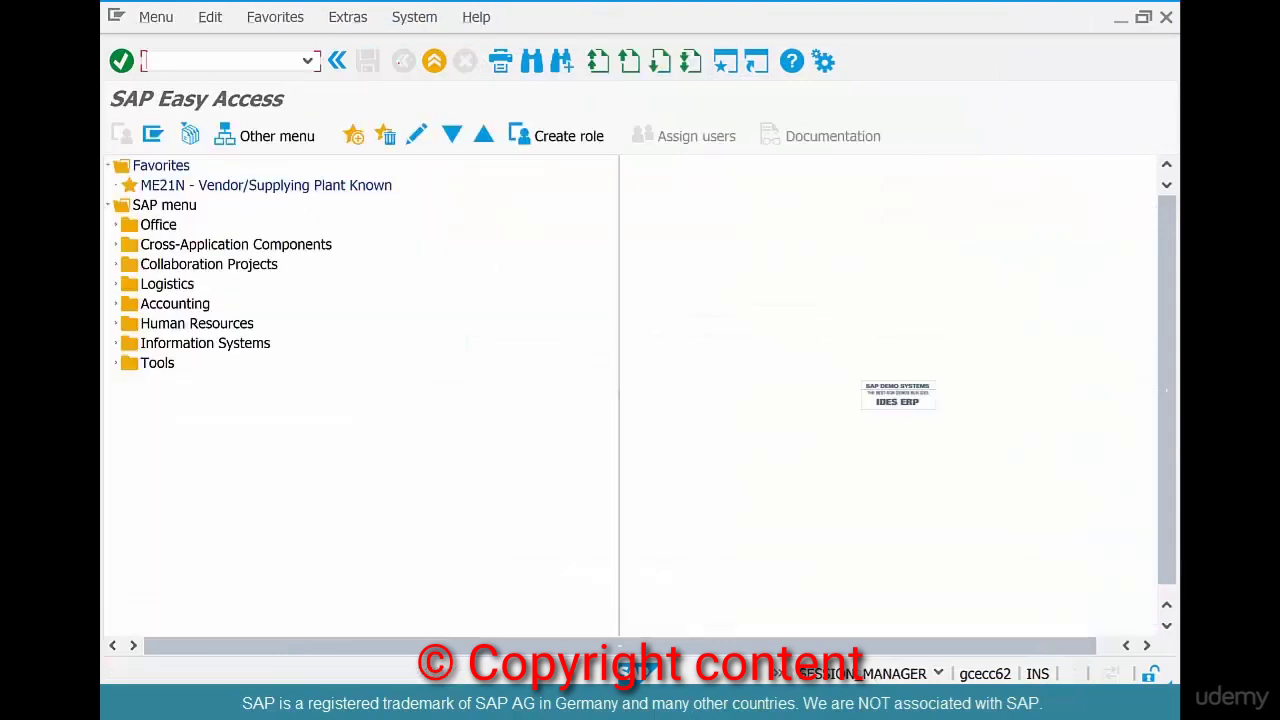
{"action": "type", "text": "o"}
{"action": "key", "text": "Return"}
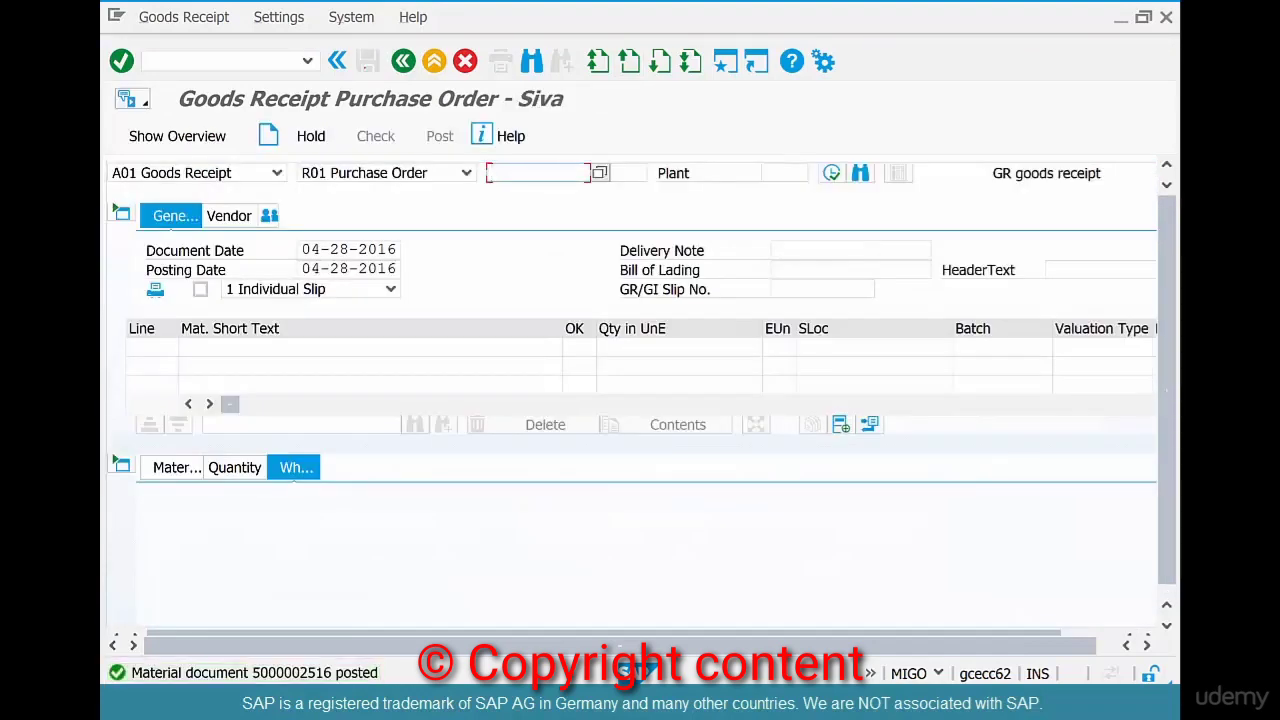
- Switch to the material display and reload the Accounting 1 view of COFFEEBEANS-06 for plant CHI1
{"action": "key", "text": "alt+Tab"}
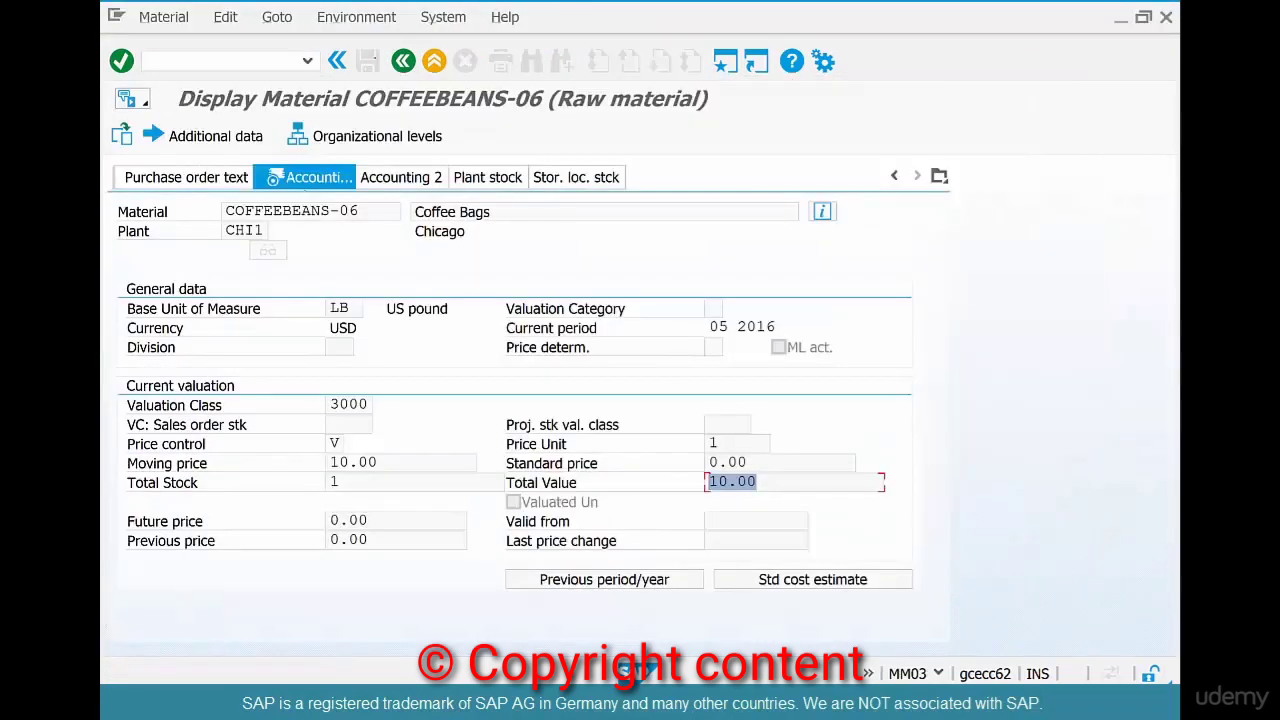
{"action": "left_click", "coordinate": [403, 61]}
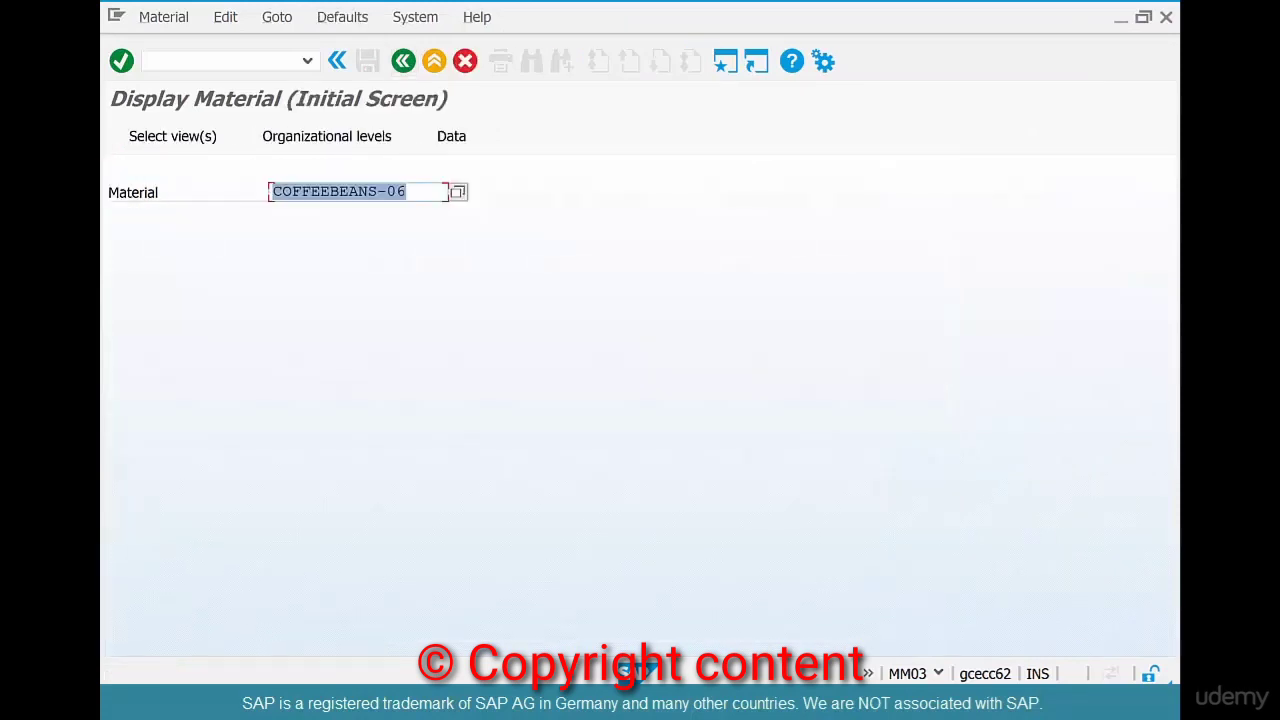
{"action": "key", "text": "Return"}
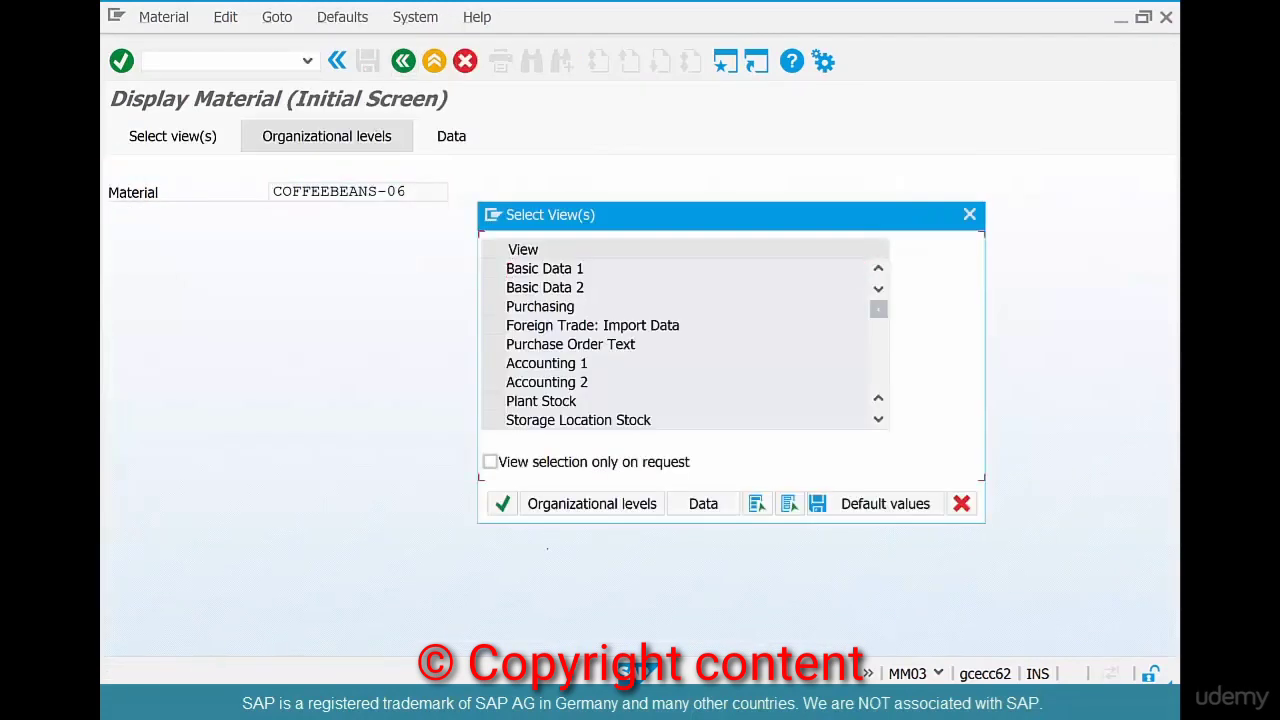
{"action": "left_click", "coordinate": [492, 363]}
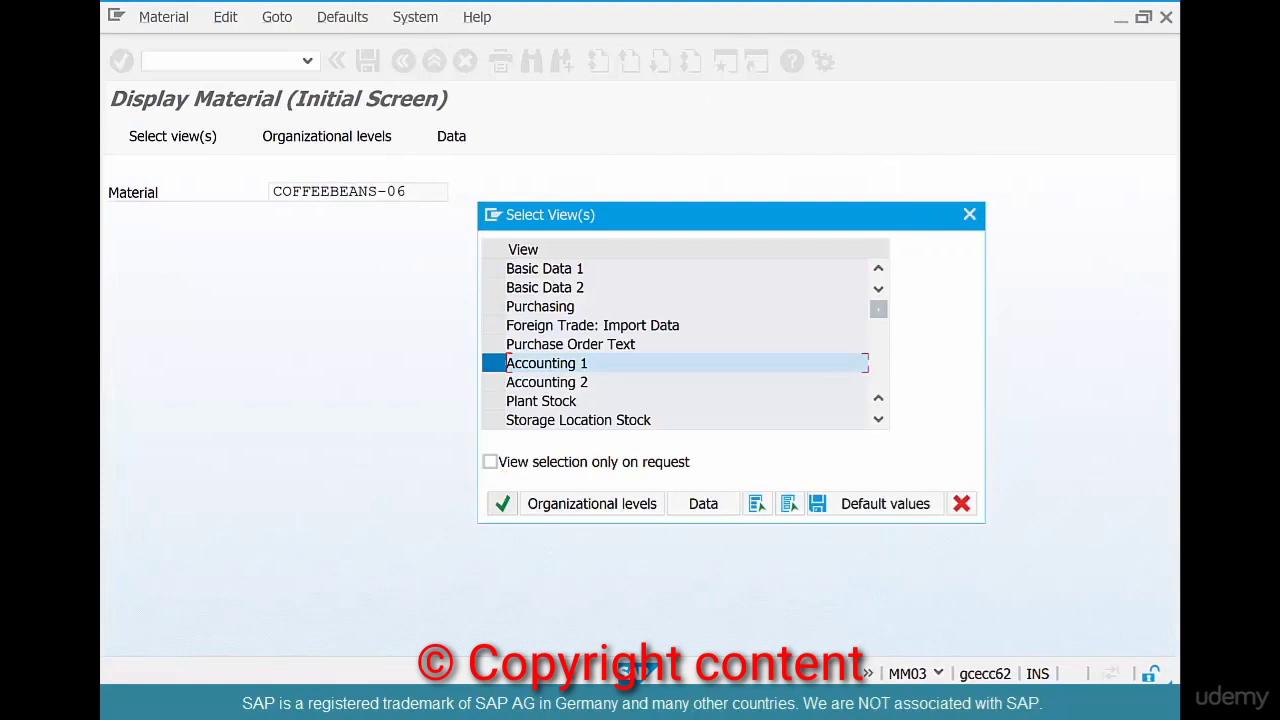
{"action": "left_click", "coordinate": [502, 503]}
{"action": "type", "text": "c"}
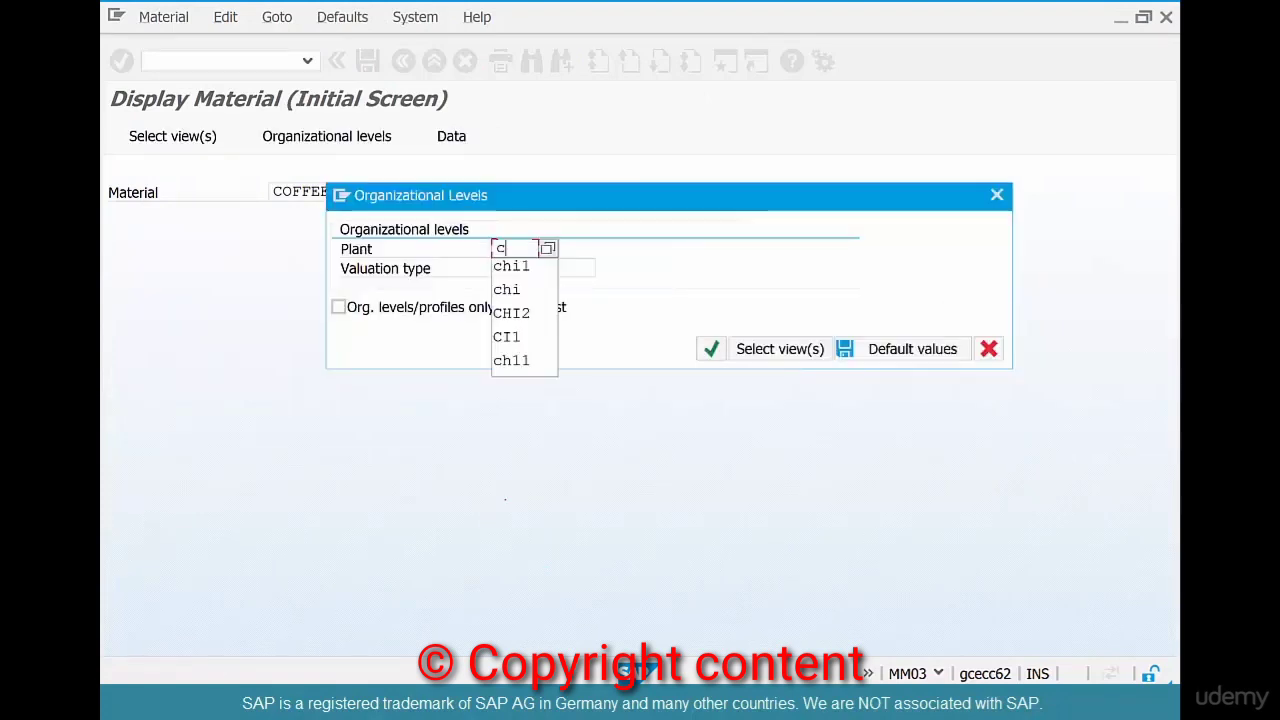
{"action": "key", "text": "Return"}
{"action": "key", "text": "Return"}
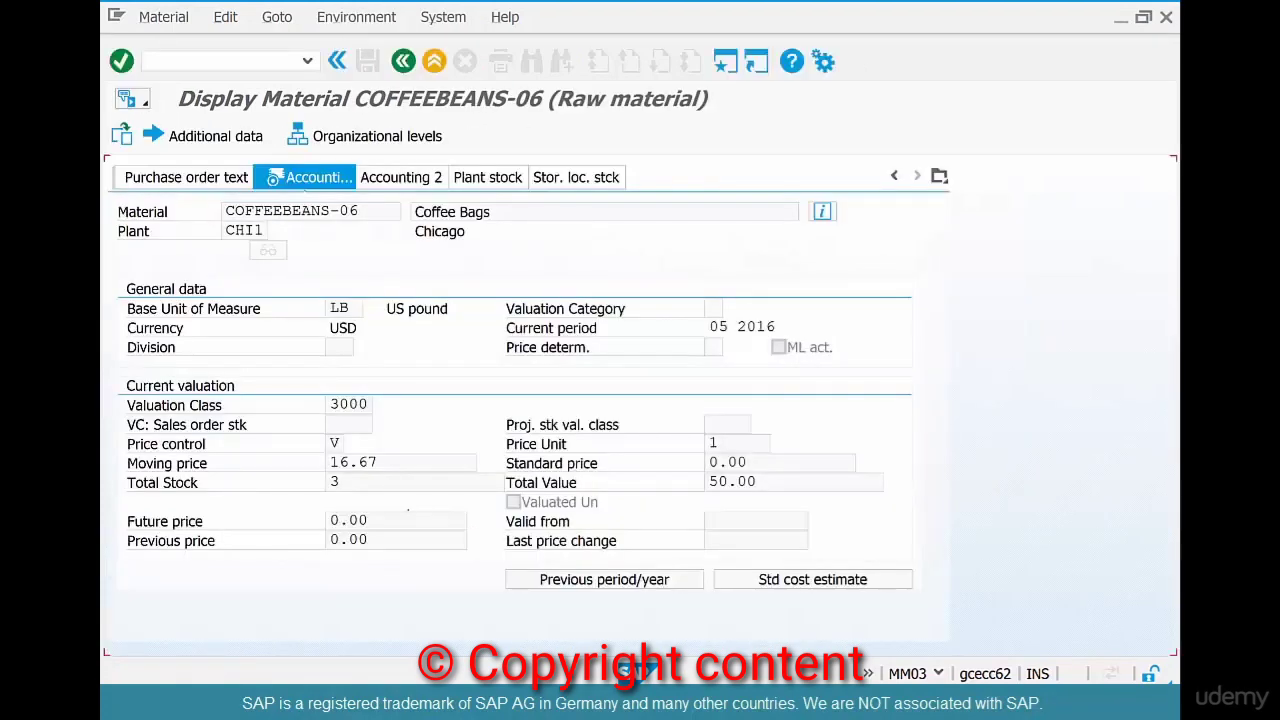
- Check the moving price, total stock and total value of COFFEEBEANS-06 after the second goods receipt
{"action": "double_click", "coordinate": [360, 463]}
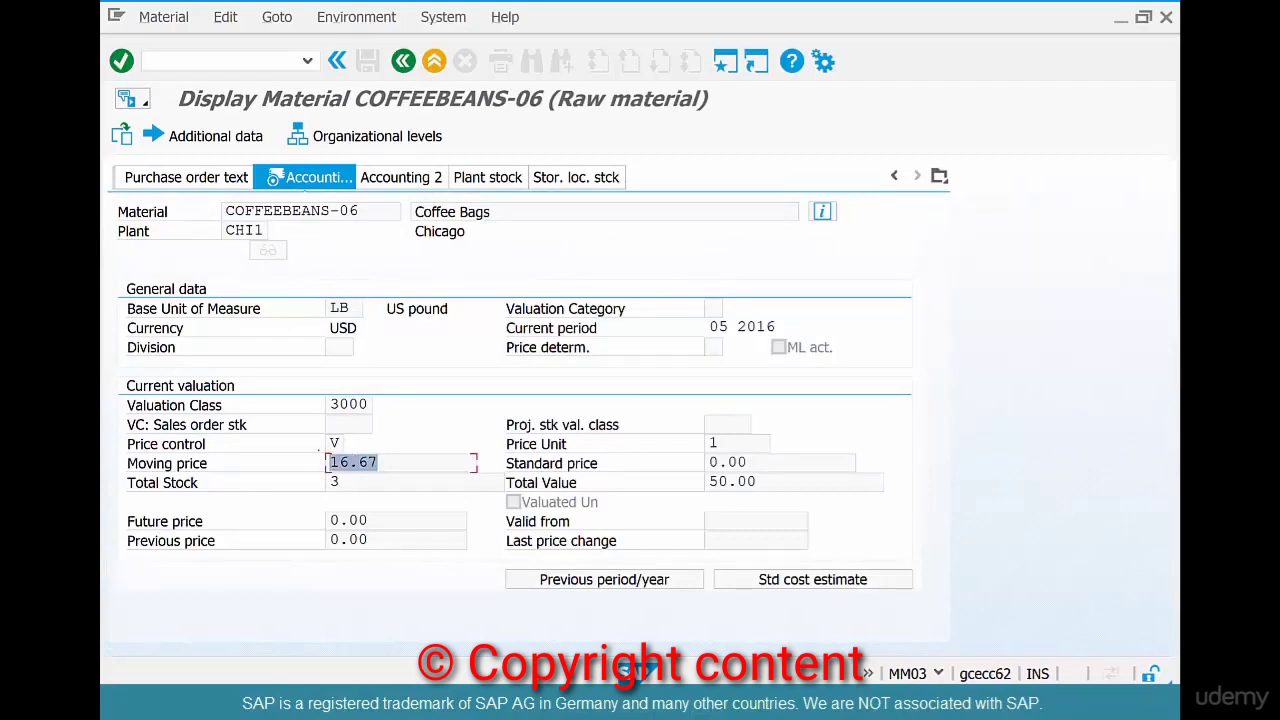
{"action": "left_click", "coordinate": [342, 482]}
{"action": "double_click", "coordinate": [334, 482]}
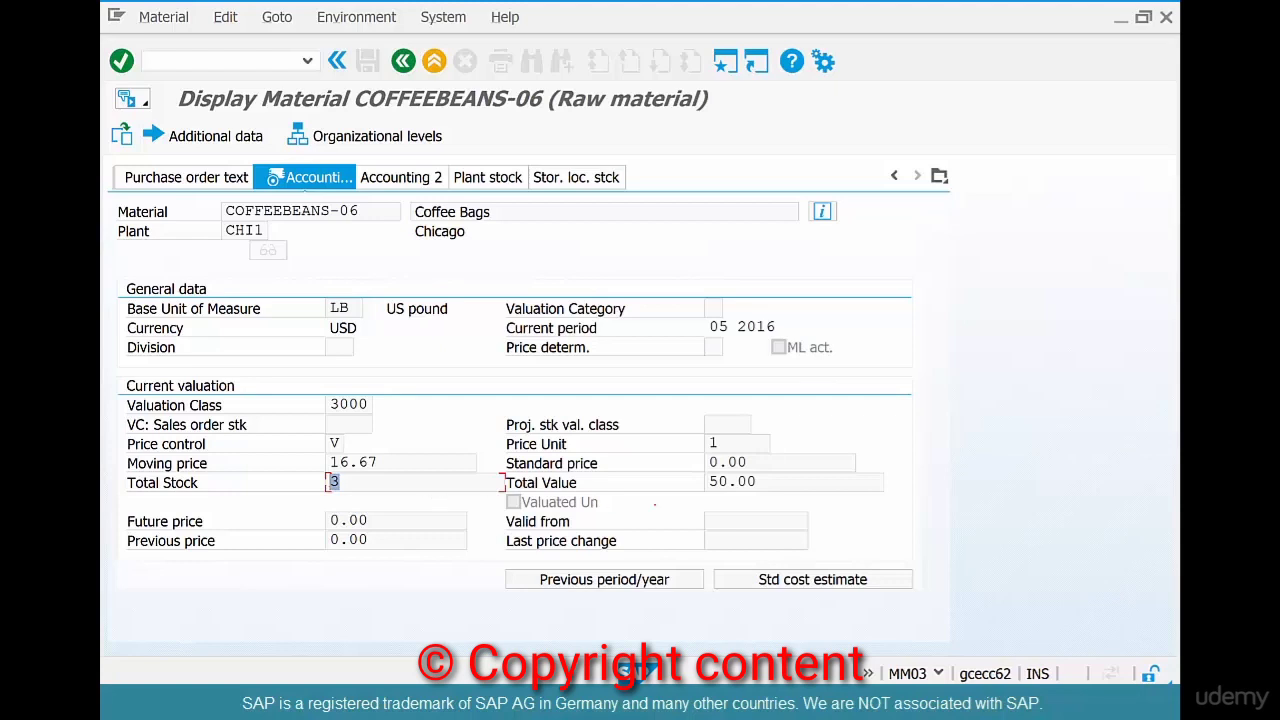
{"action": "key", "text": "Tab"}
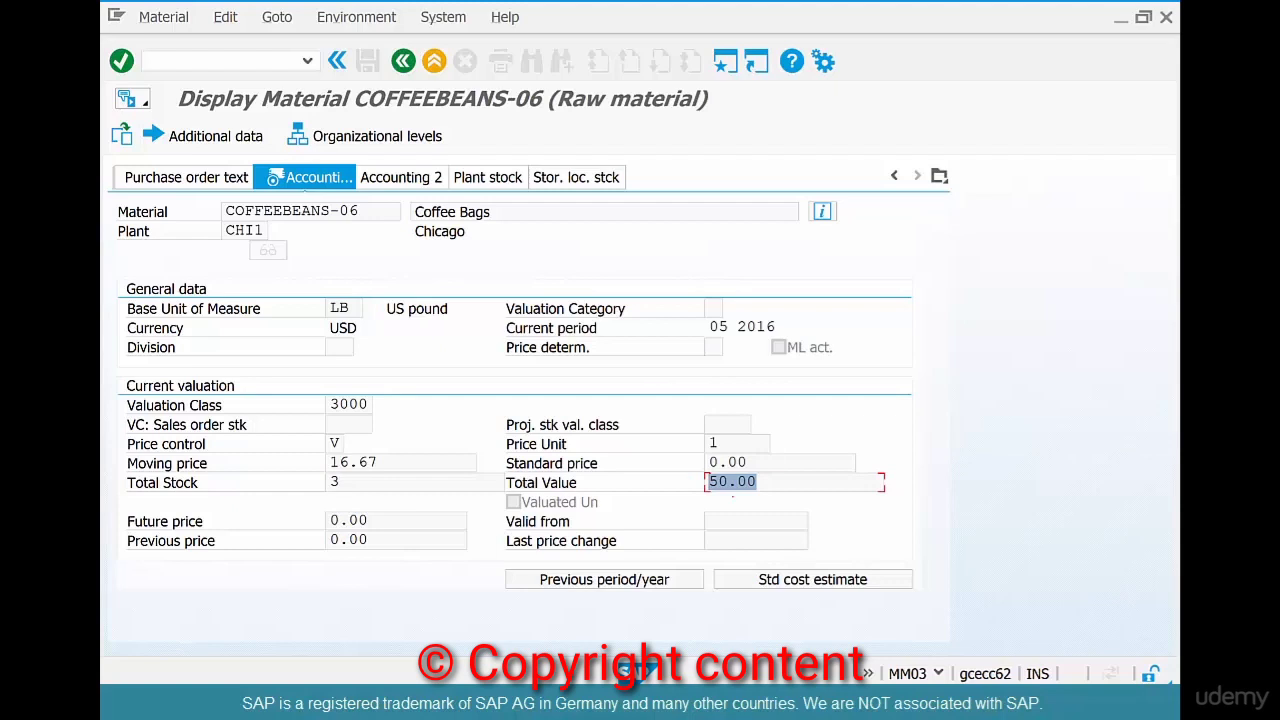
{"action": "left_click_drag", "start_coordinate": [398, 462], "coordinate": [322, 482]}
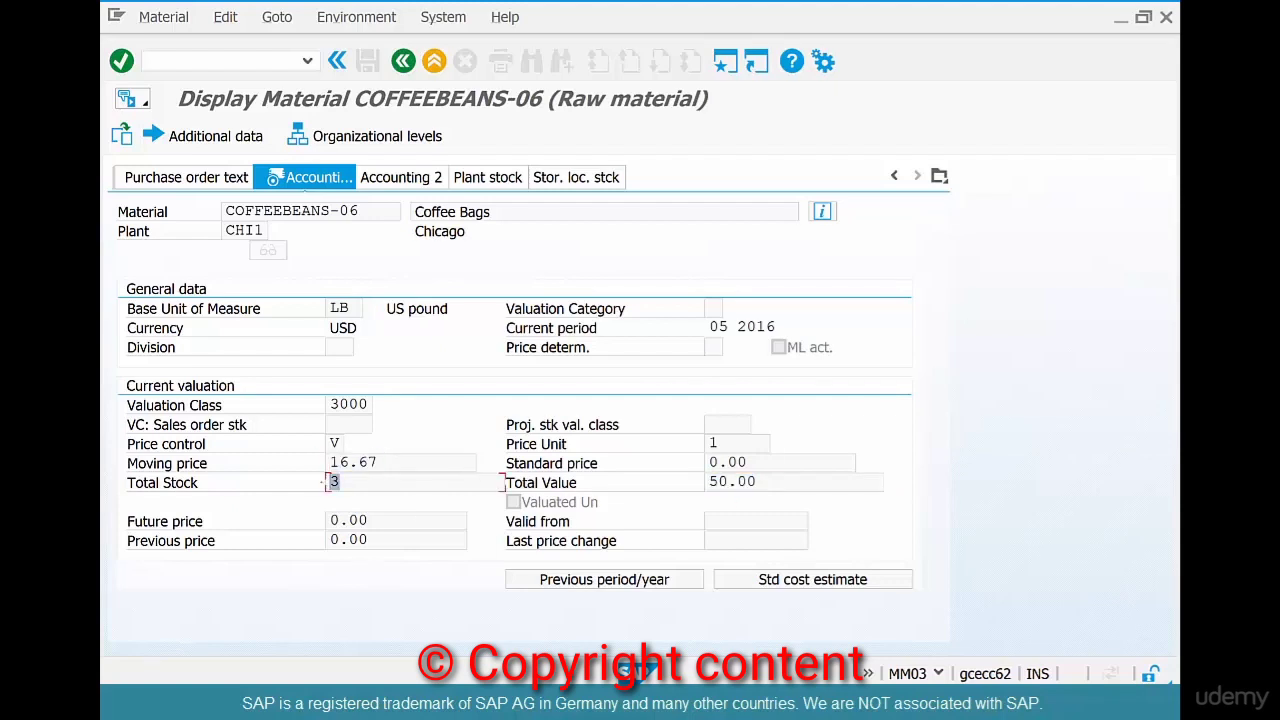
- Open the Windows Calculator and multiply the moving price 16.67 by the stock quantity 3
{"action": "key", "text": "super+r"}
{"action": "type", "text": "calc"}
{"action": "key", "text": "Return"}
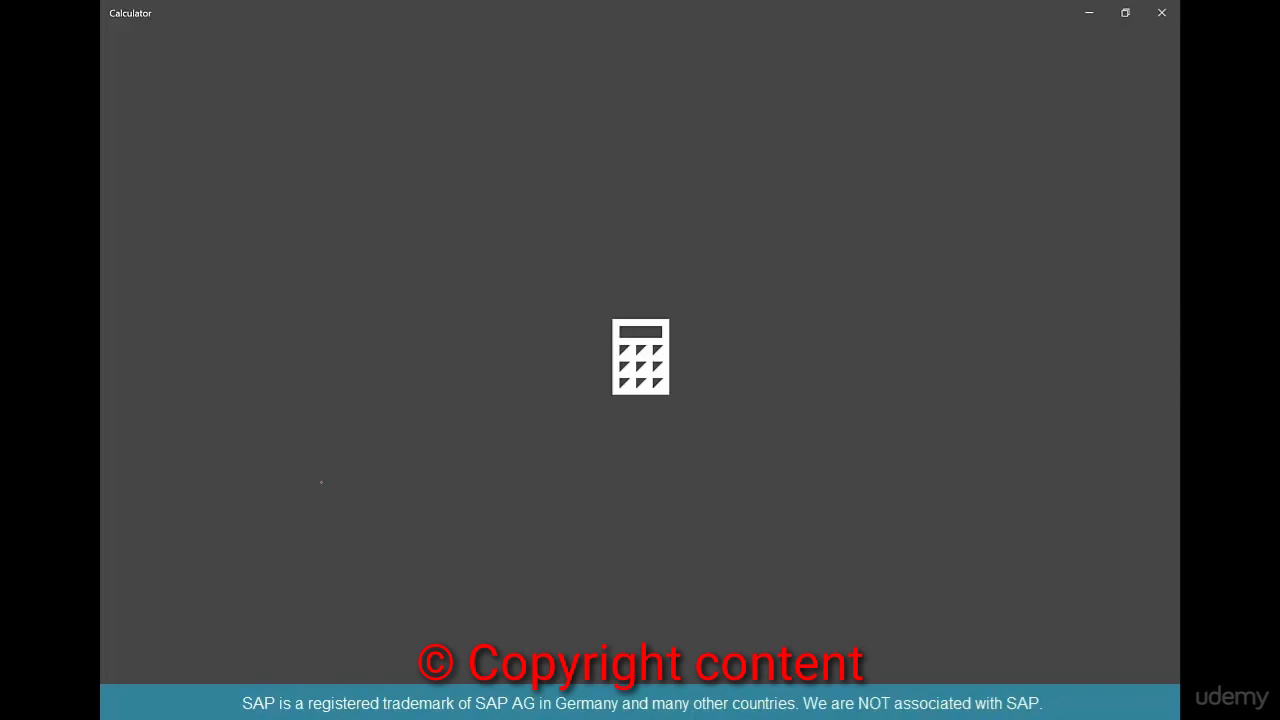
{"action": "type", "text": "16.6"}
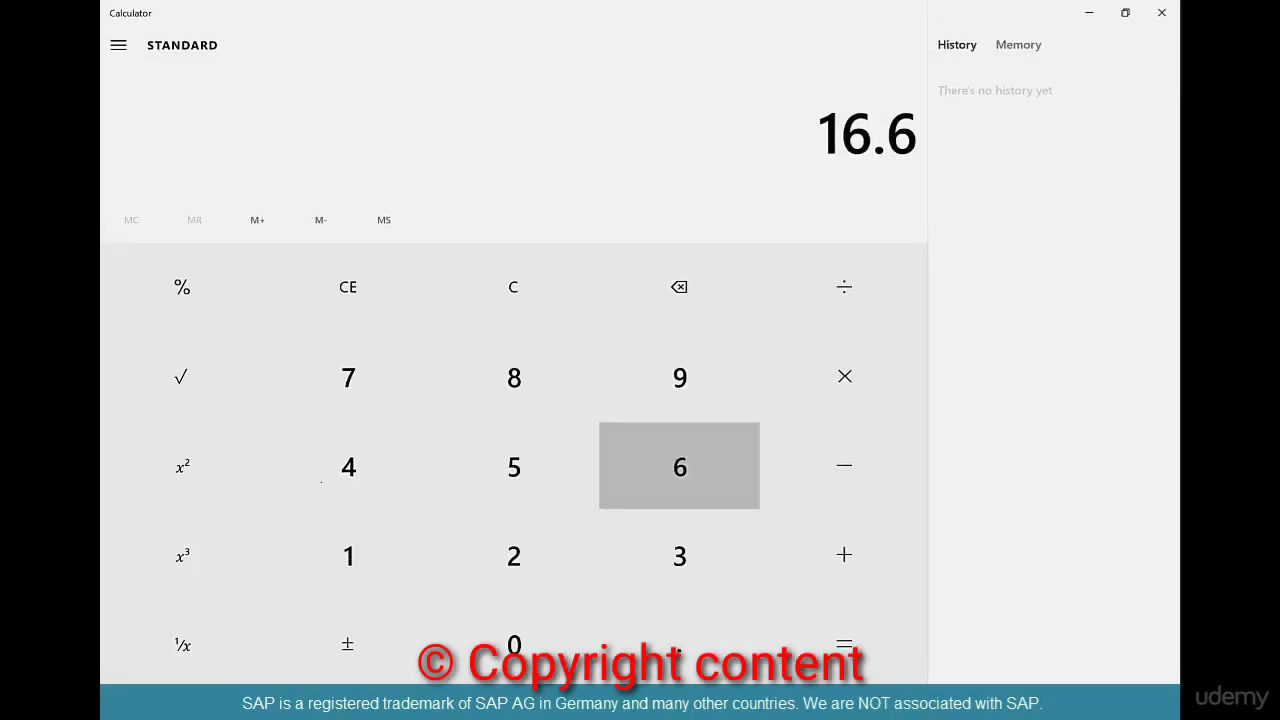
{"action": "type", "text": "7"}
{"action": "type", "text": "*"}
{"action": "type", "text": "3"}
{"action": "key", "text": "Return"}
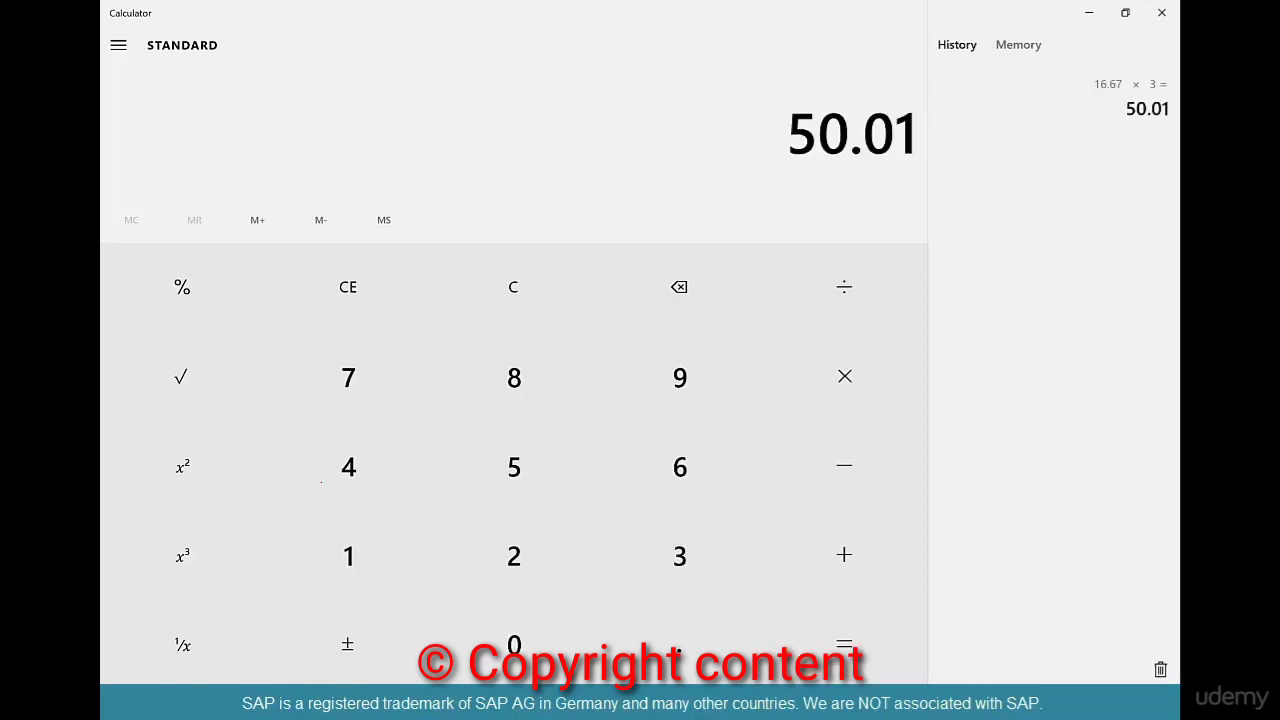
- Return to the COFFEEBEANS-06 material display in SAP and compare its moving price with the calculated product
{"action": "key", "text": "alt+Tab"}
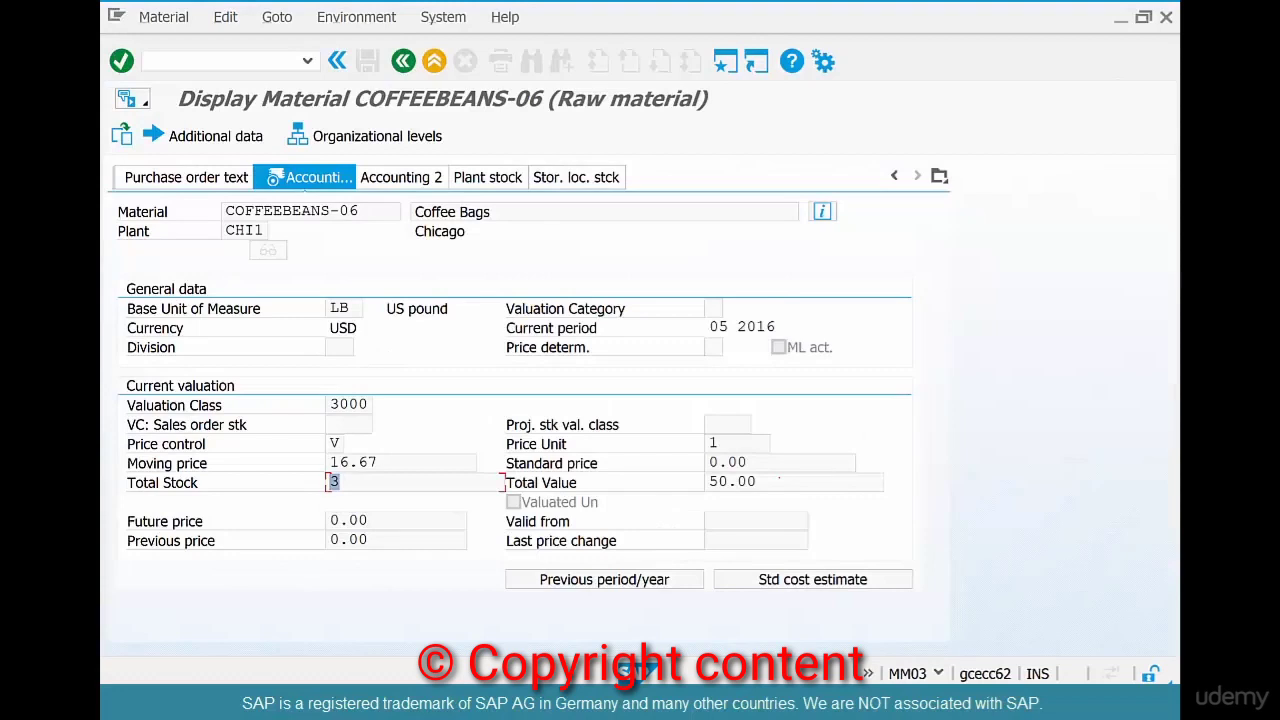
{"action": "left_click", "coordinate": [380, 463]}
{"action": "left_click_drag", "start_coordinate": [378, 463], "coordinate": [313, 460]}
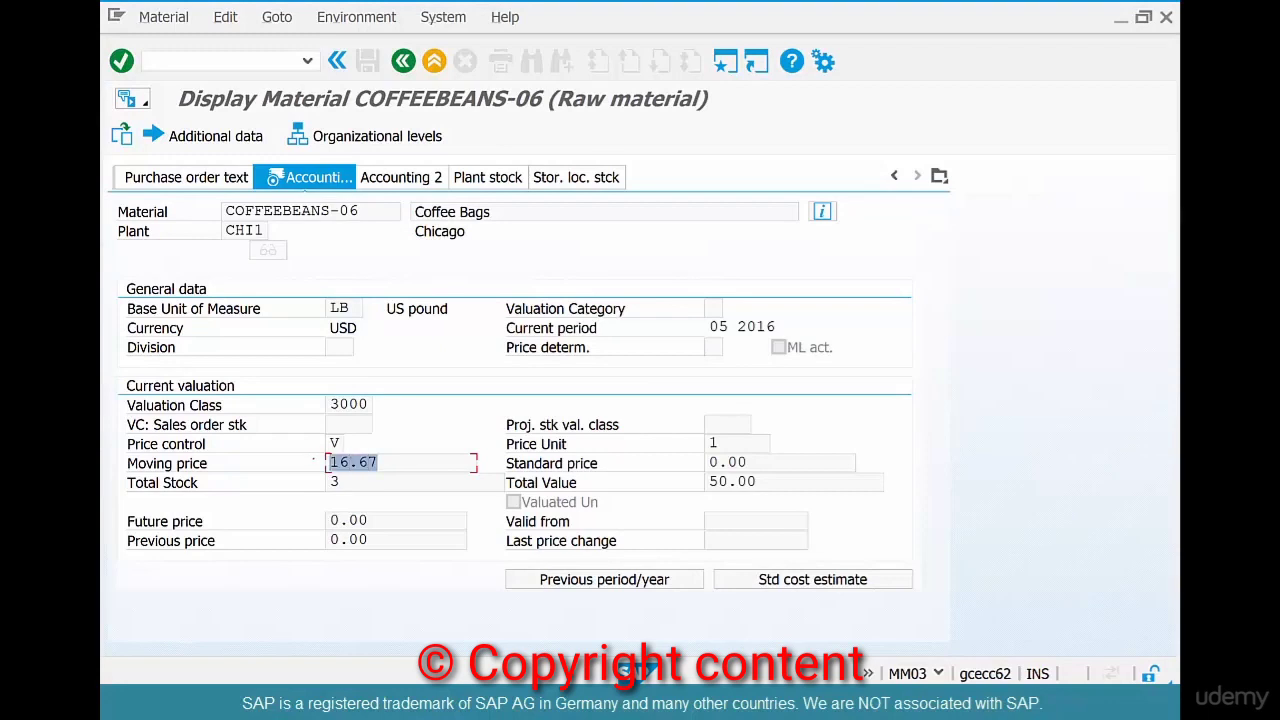
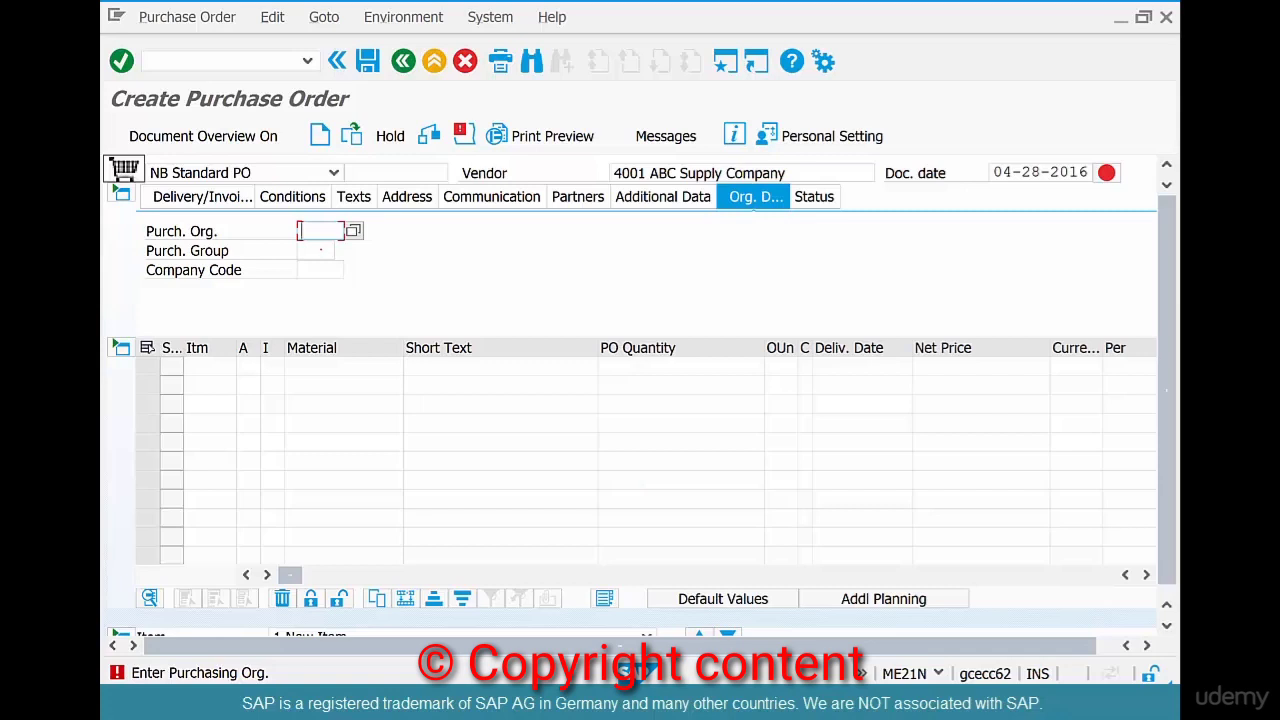
- Open the personal settings of the purchase order and set the default purchasing organization to US01 Siva CC US Operation
{"action": "left_click", "coordinate": [320, 250]}
{"action": "left_click", "coordinate": [318, 271]}
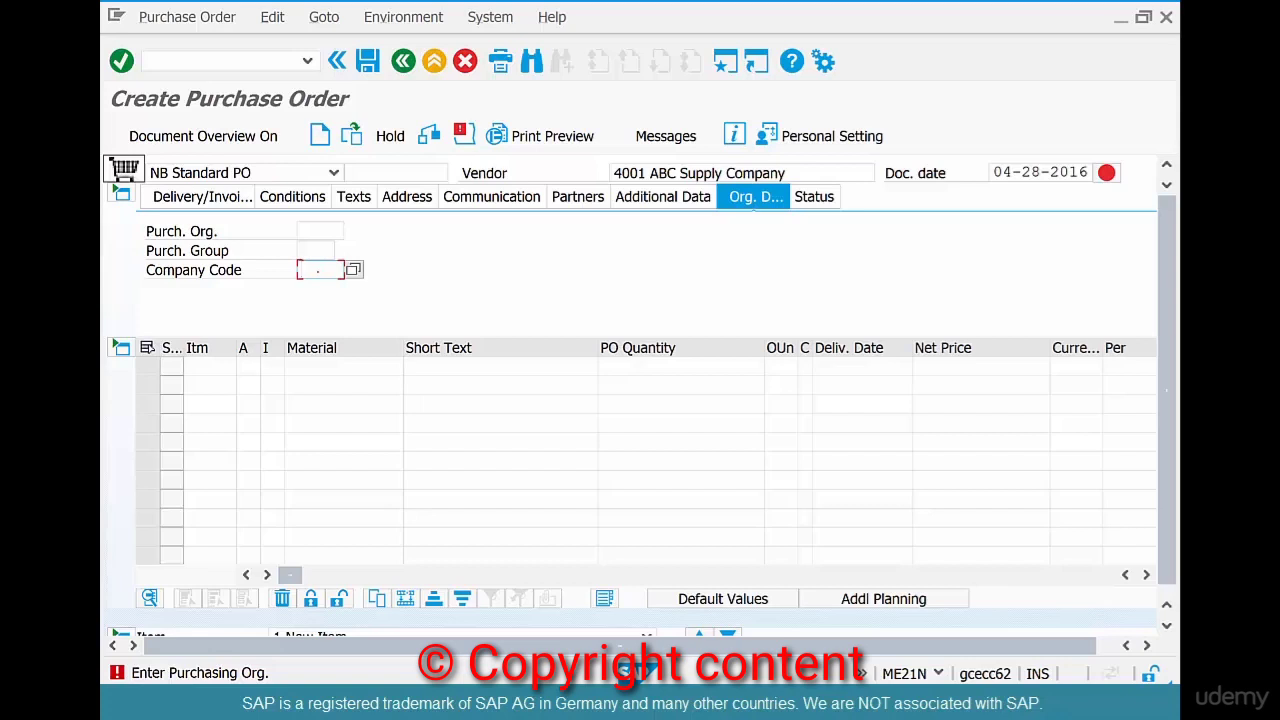
{"action": "left_click", "coordinate": [830, 136]}
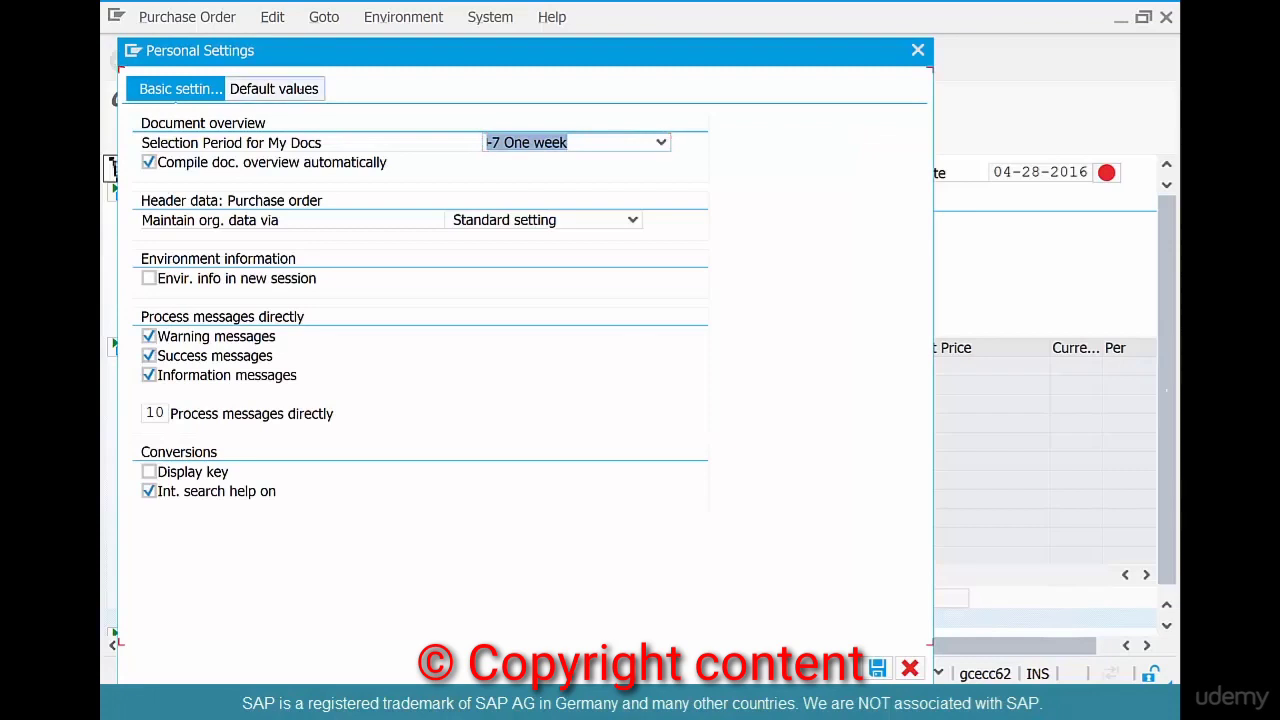
{"action": "left_click", "coordinate": [274, 89]}
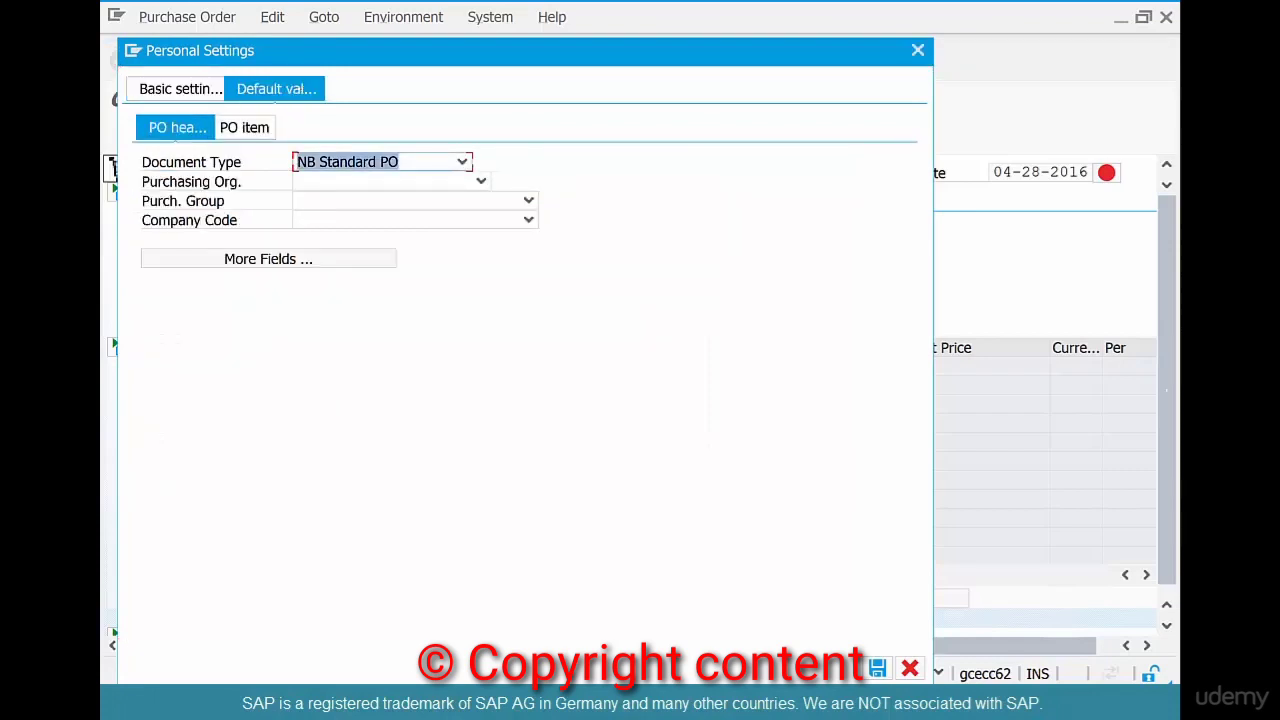
{"action": "left_click", "coordinate": [481, 181]}
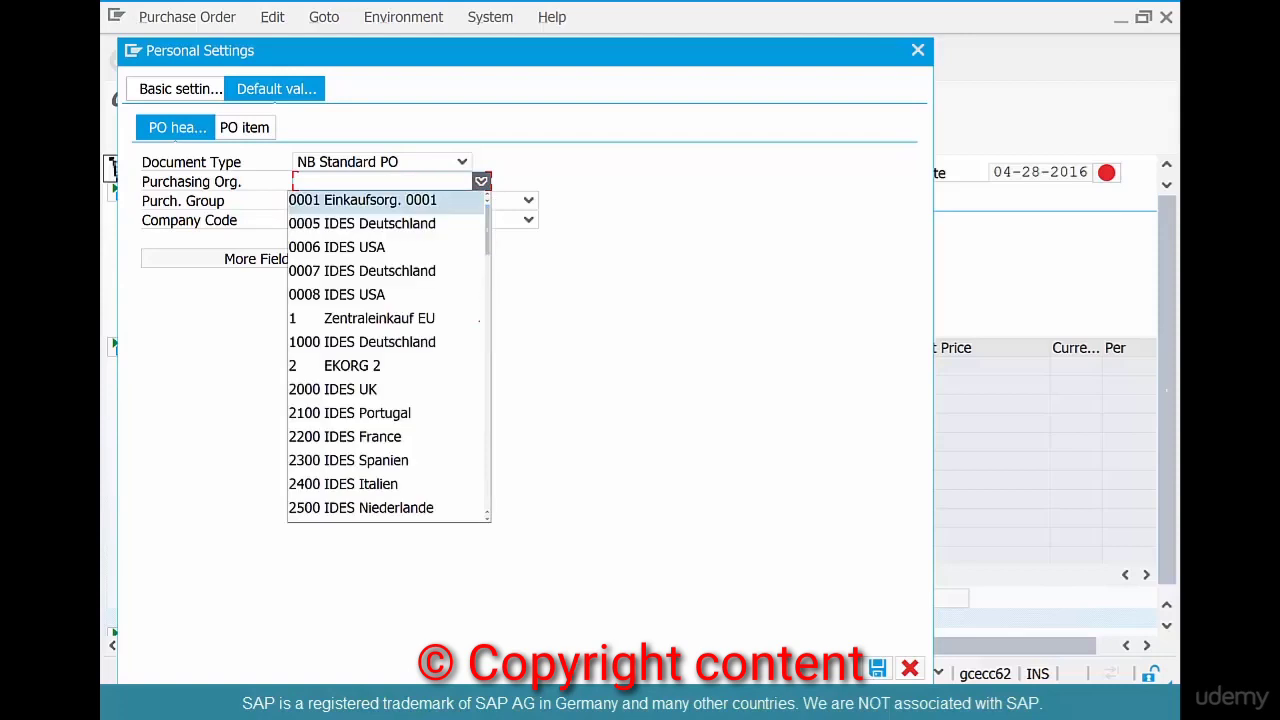
{"action": "left_click_drag", "start_coordinate": [488, 260], "coordinate": [488, 504]}
{"action": "left_click", "coordinate": [425, 484]}
{"action": "left_click", "coordinate": [481, 181]}
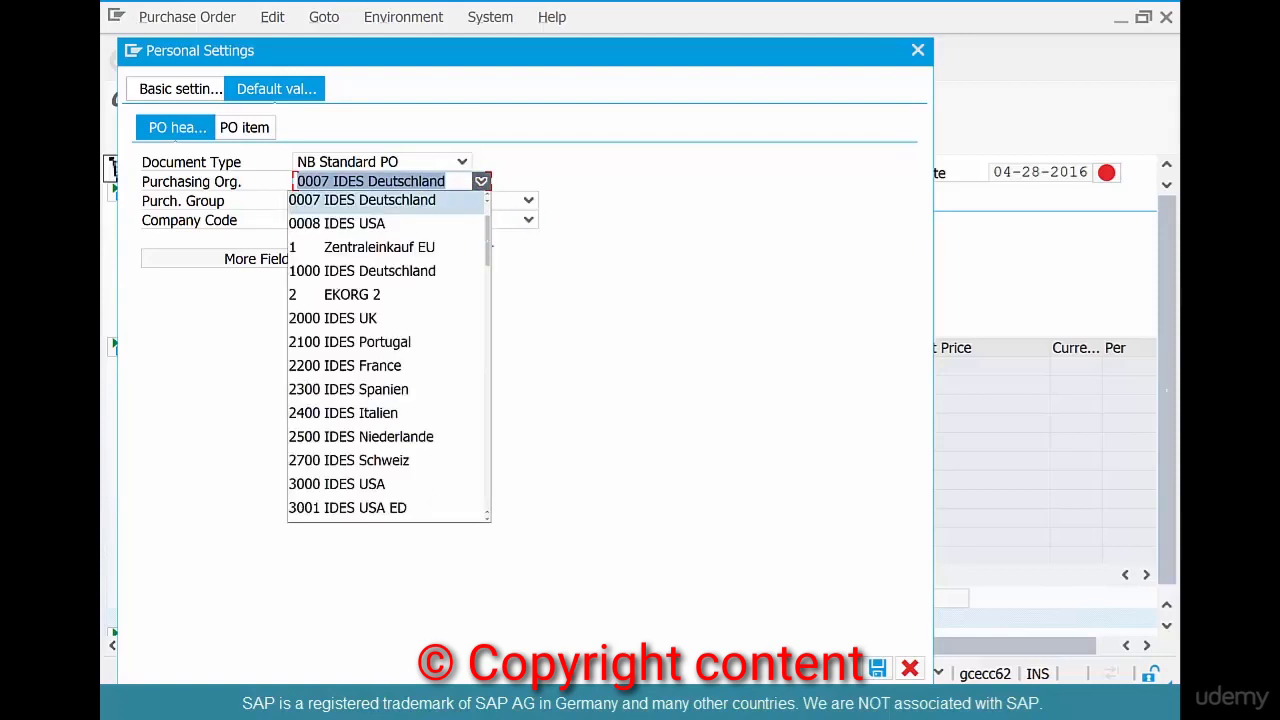
{"action": "left_click_drag", "start_coordinate": [487, 261], "coordinate": [484, 494]}
{"action": "scroll", "coordinate": [388, 450], "scroll_direction": "down", "scroll_amount": 1}
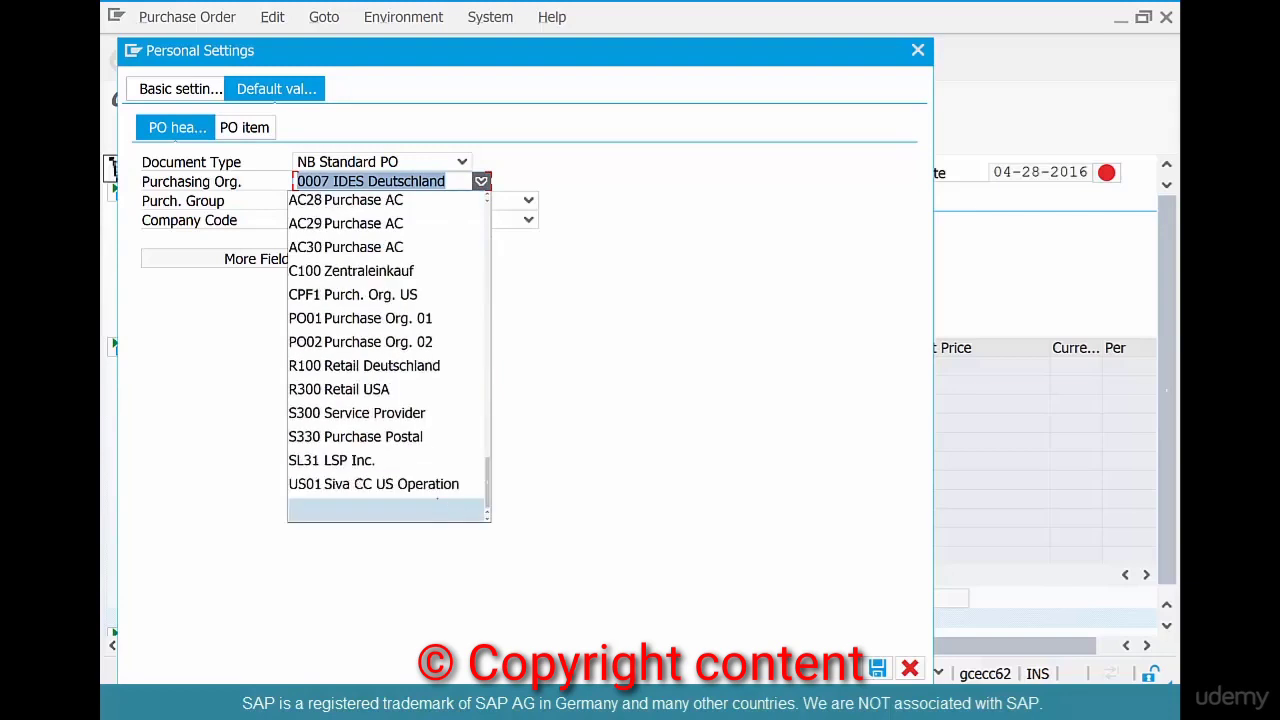
{"action": "left_click", "coordinate": [400, 483]}
- Set the default purchasing group to 300 A&D and company code to US01 IDES US INC, and save the personal settings
{"action": "left_click", "coordinate": [529, 201]}
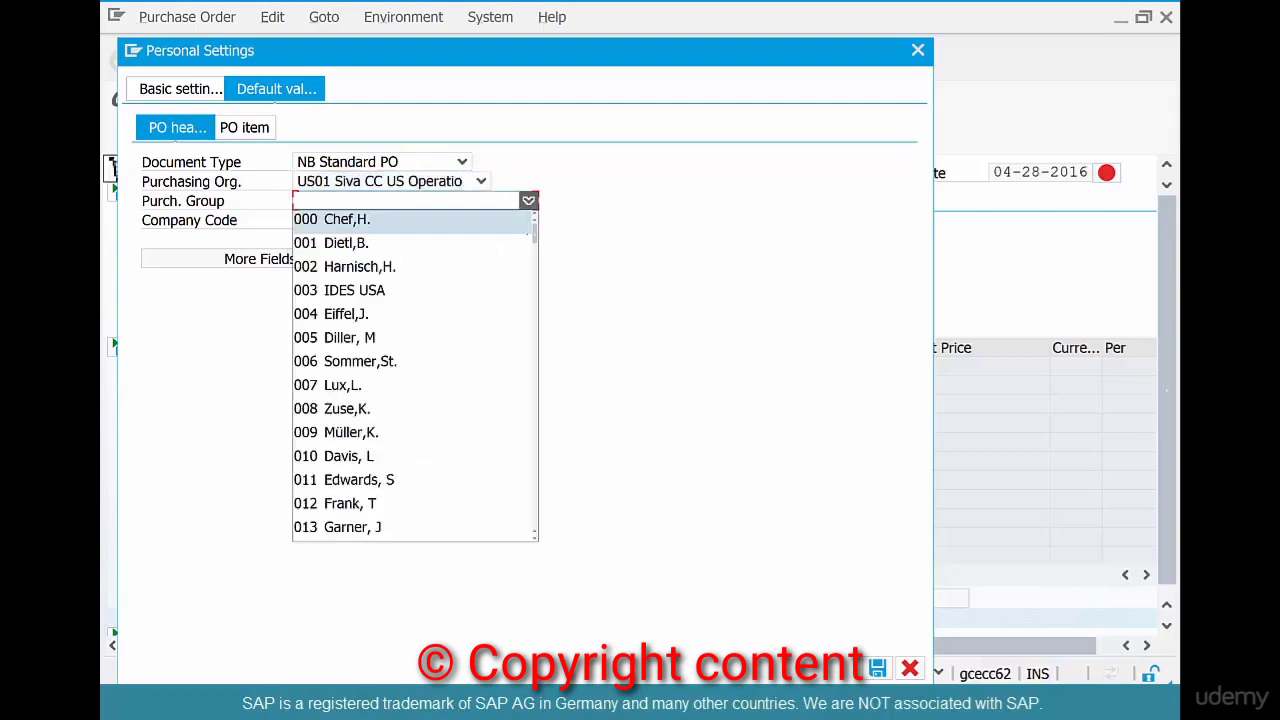
{"action": "left_click_drag", "start_coordinate": [535, 233], "coordinate": [522, 280]}
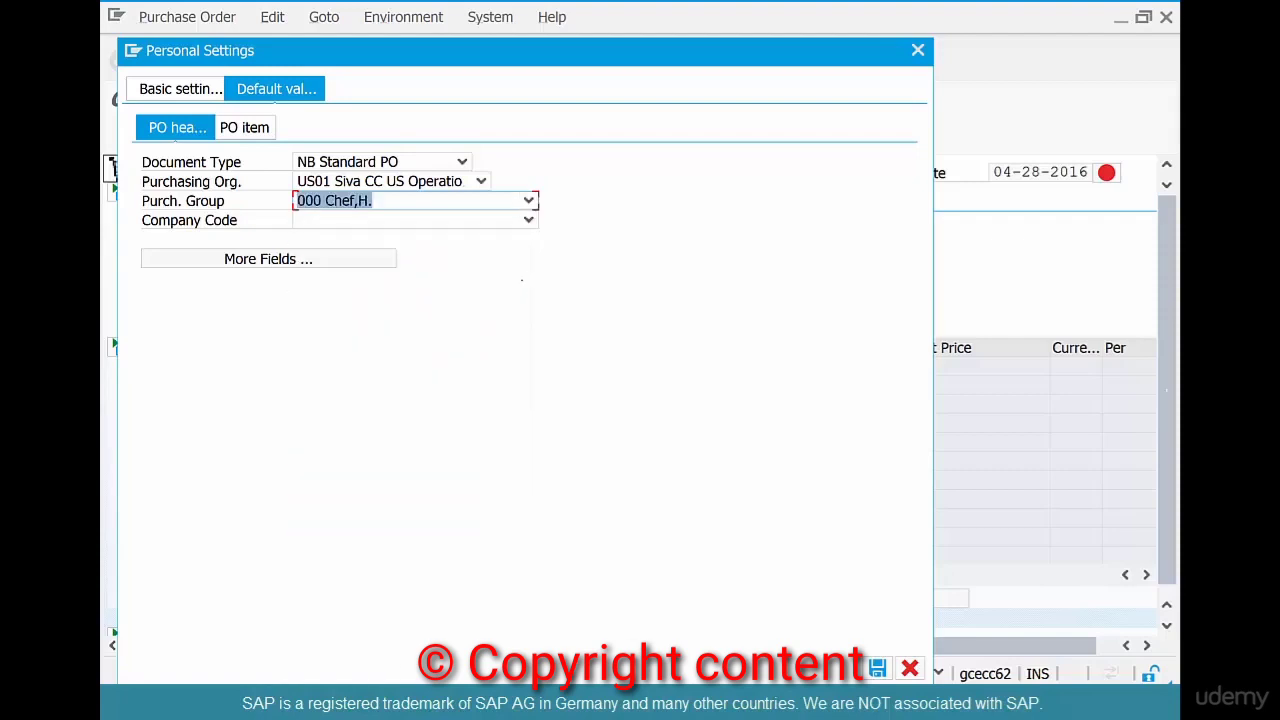
{"action": "type", "text": "300 A&D"}
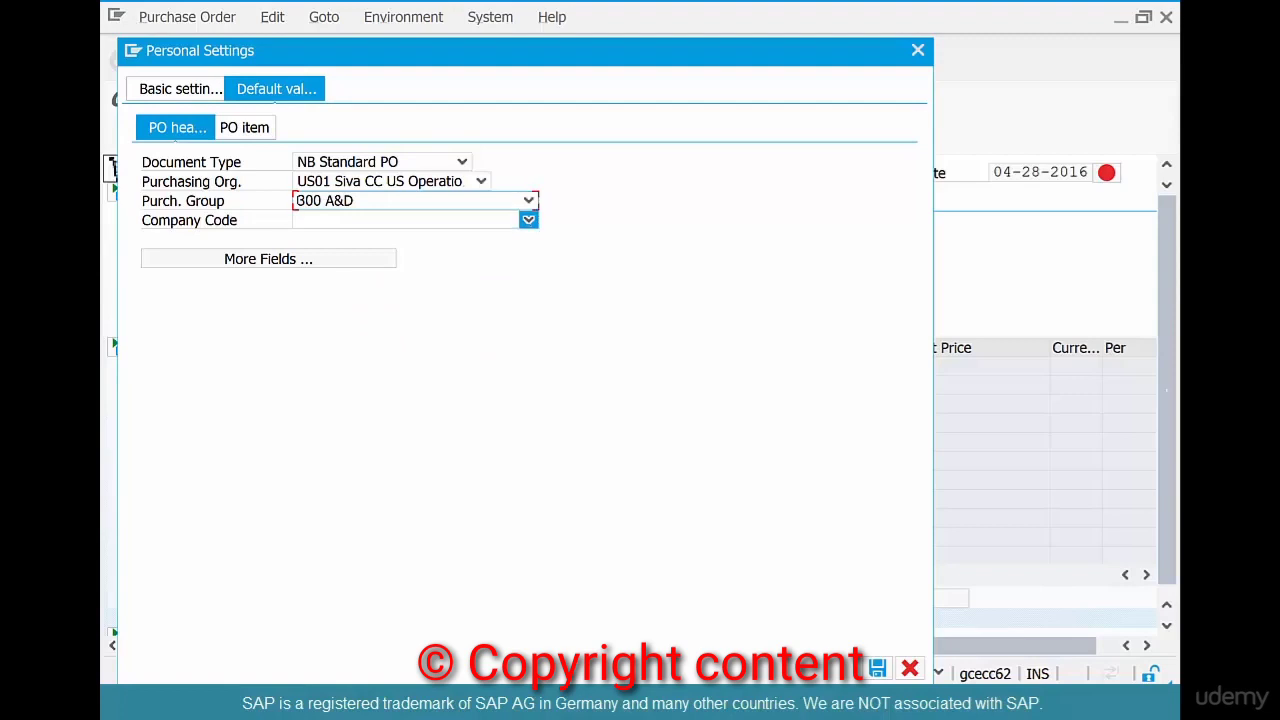
{"action": "left_click", "coordinate": [528, 220]}
{"action": "left_click_drag", "start_coordinate": [535, 254], "coordinate": [535, 535]}
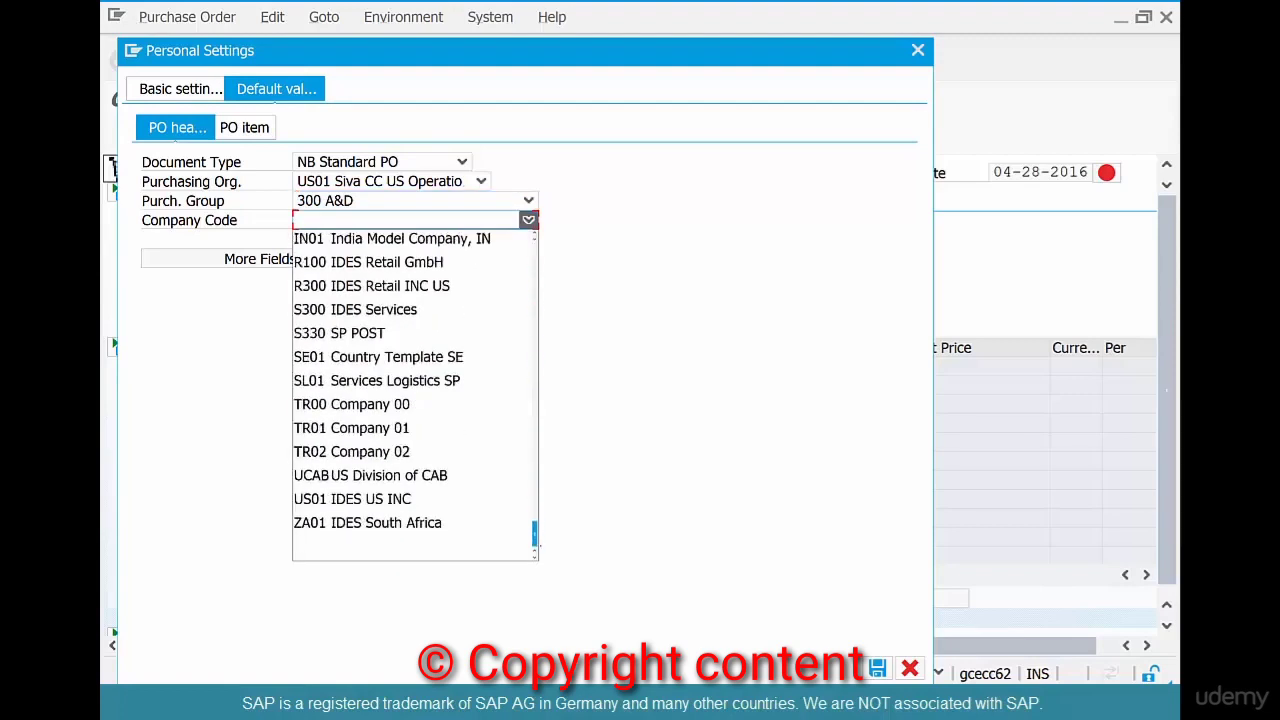
{"action": "left_click", "coordinate": [430, 494]}
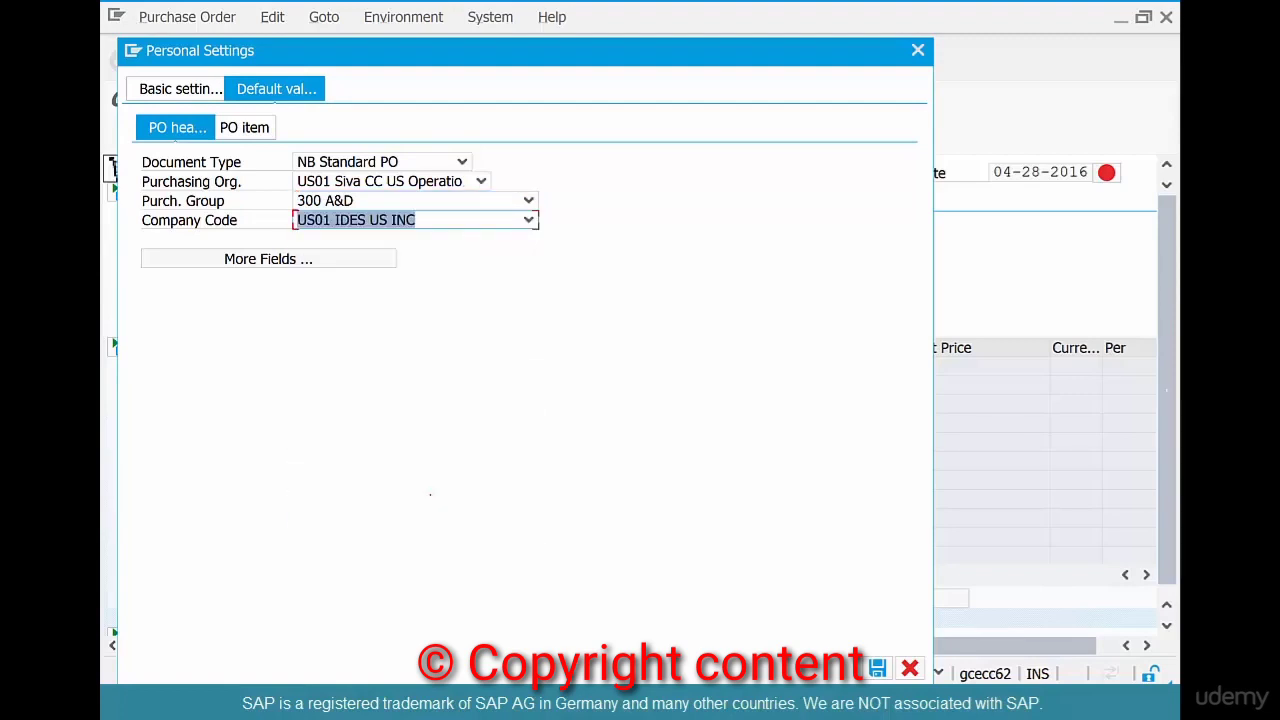
{"action": "left_click", "coordinate": [878, 668]}
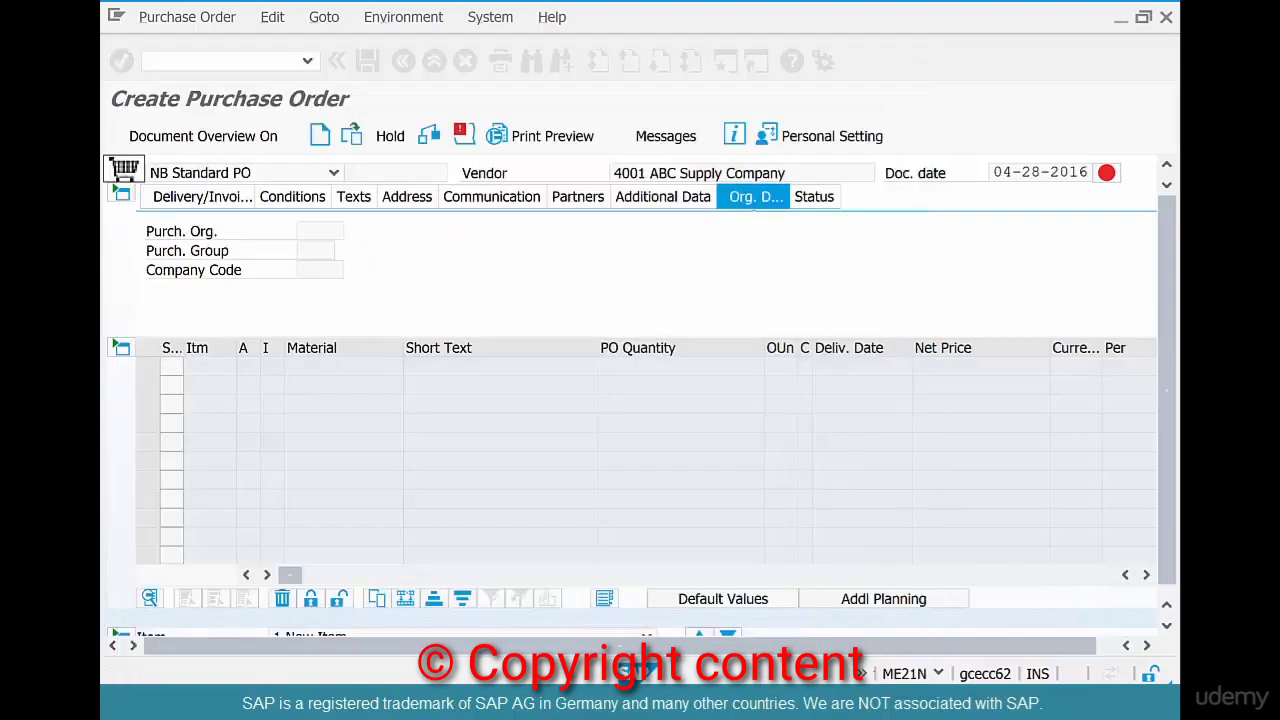
- Exit the purchase order without saving and restart transaction ME21N
{"action": "left_click", "coordinate": [403, 61]}
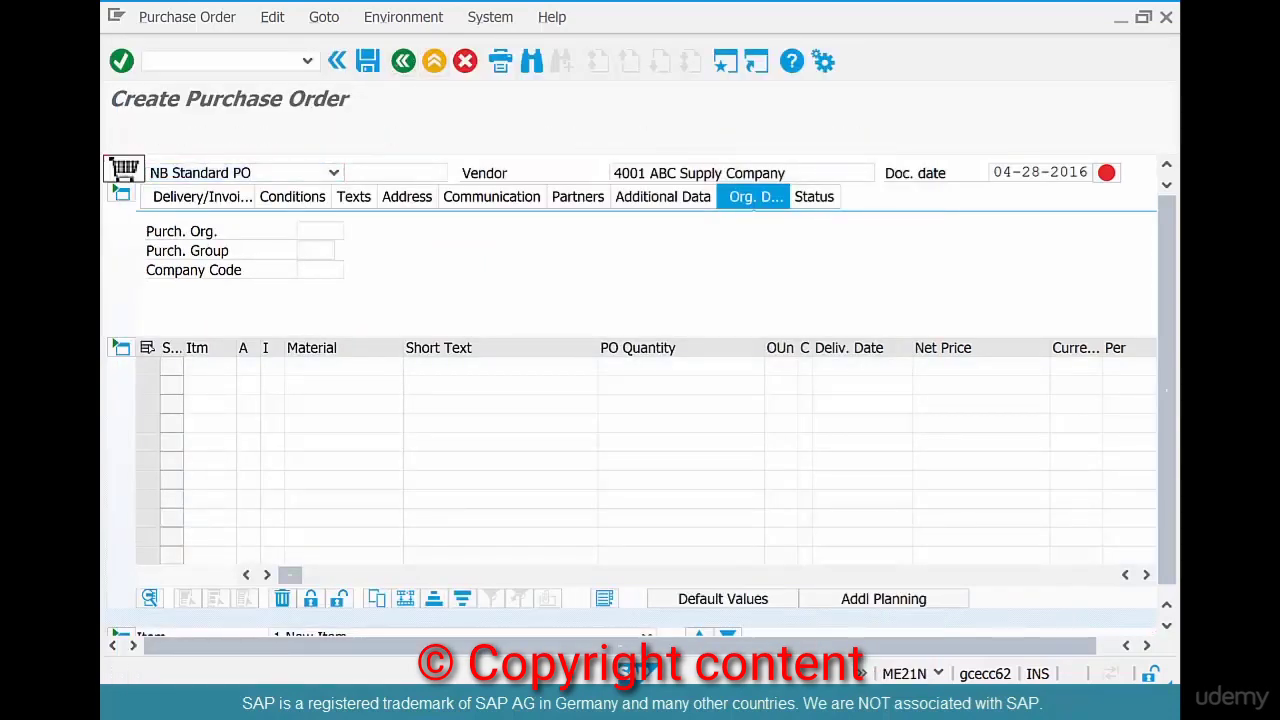
{"action": "left_click", "coordinate": [563, 364]}
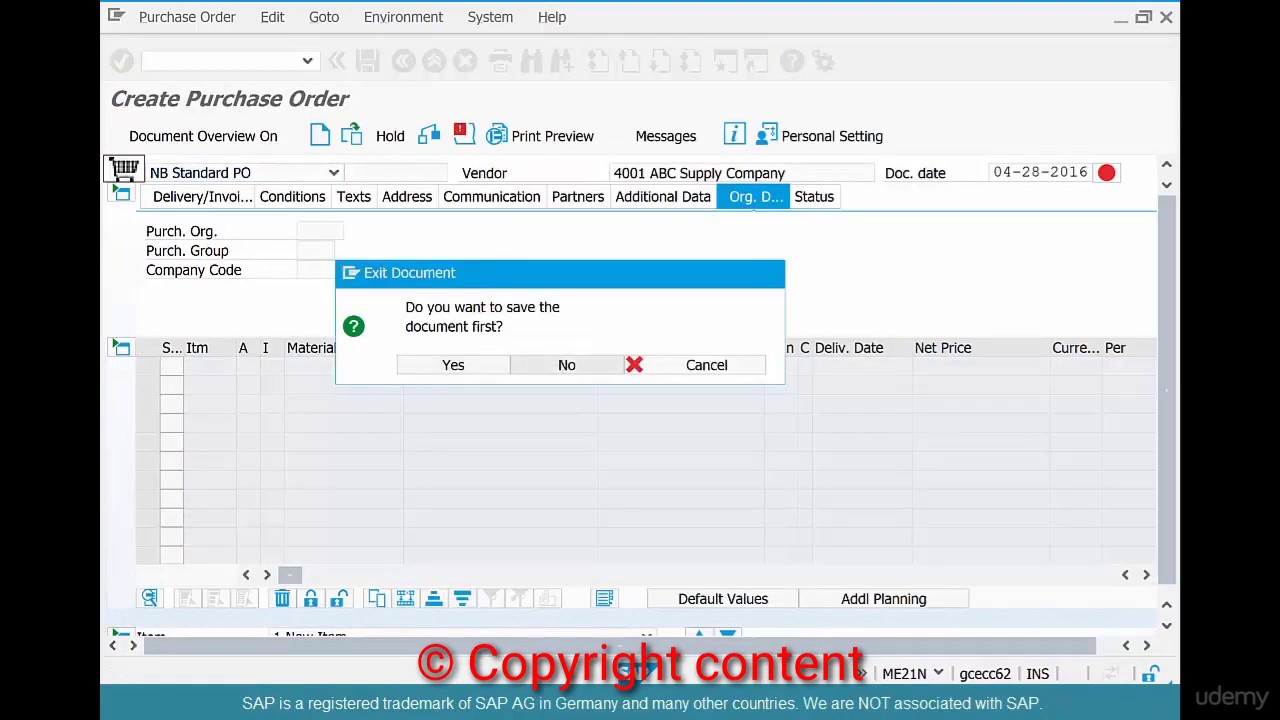
{"action": "type", "text": "m"}
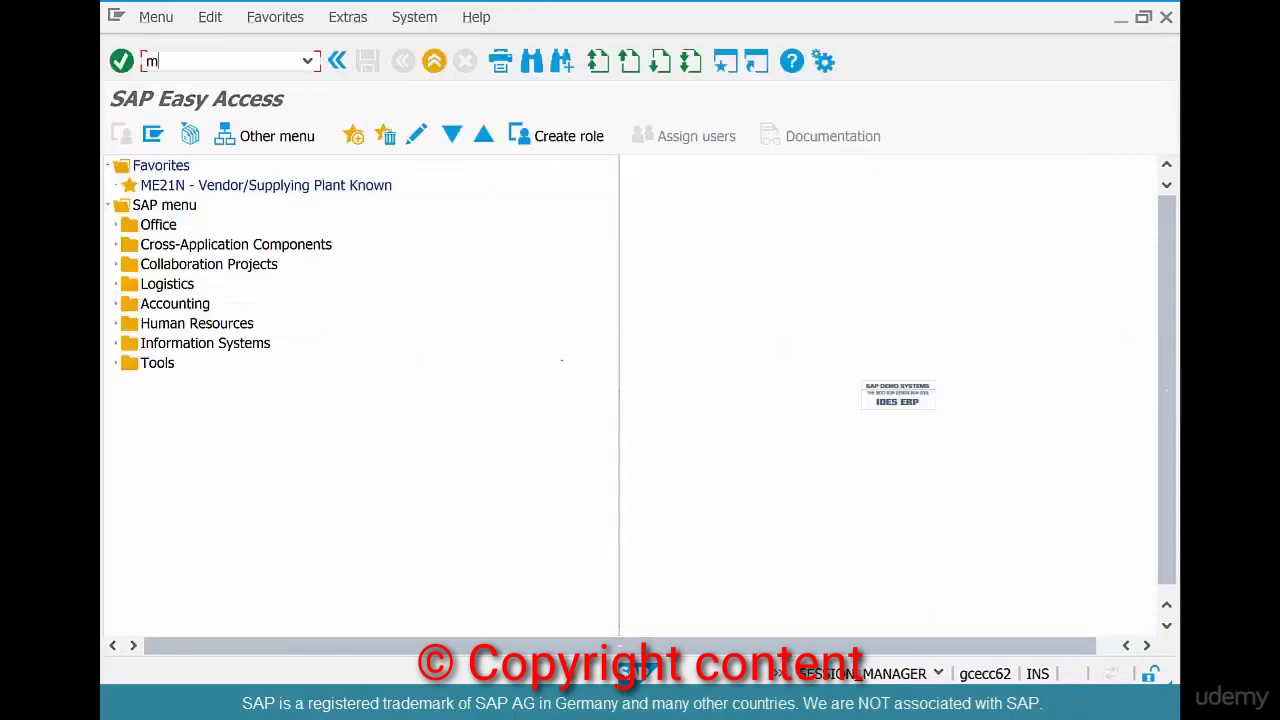
{"action": "type", "text": "e21n"}
{"action": "key", "text": "Return"}
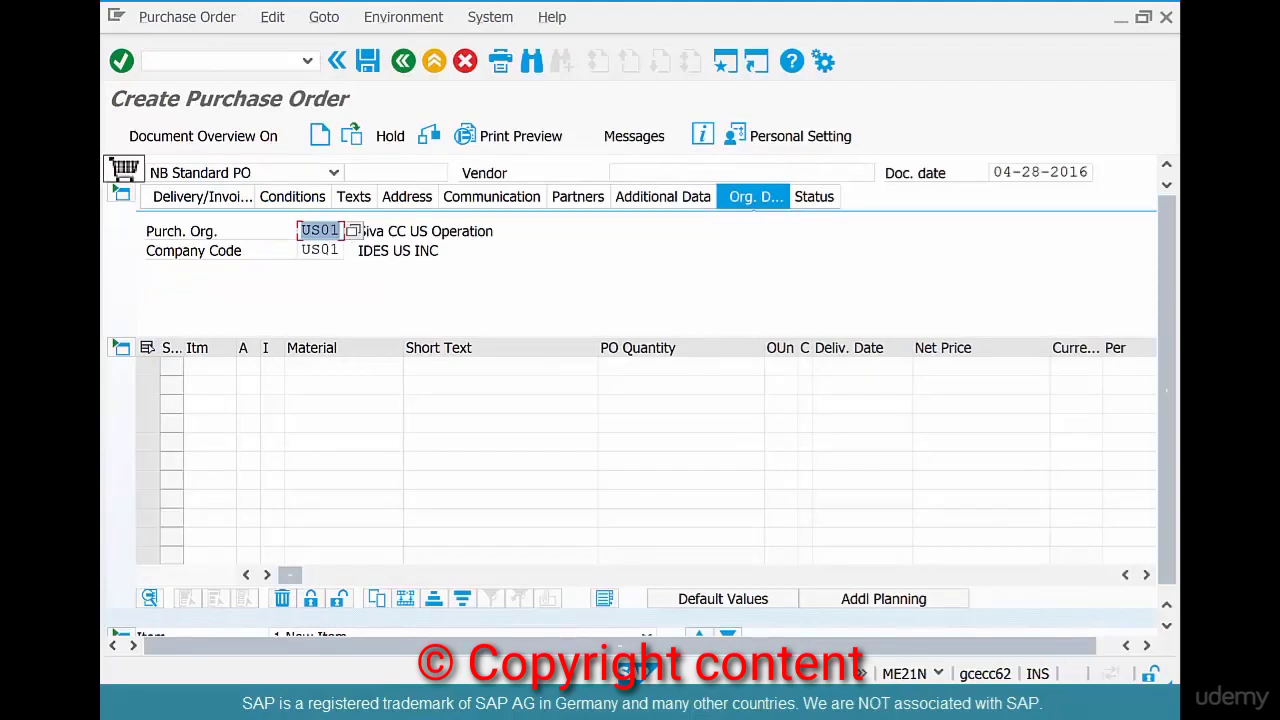
- Enter vendor 4001 in the new purchase order and check the proposed purchasing group
{"action": "left_click", "coordinate": [633, 170]}
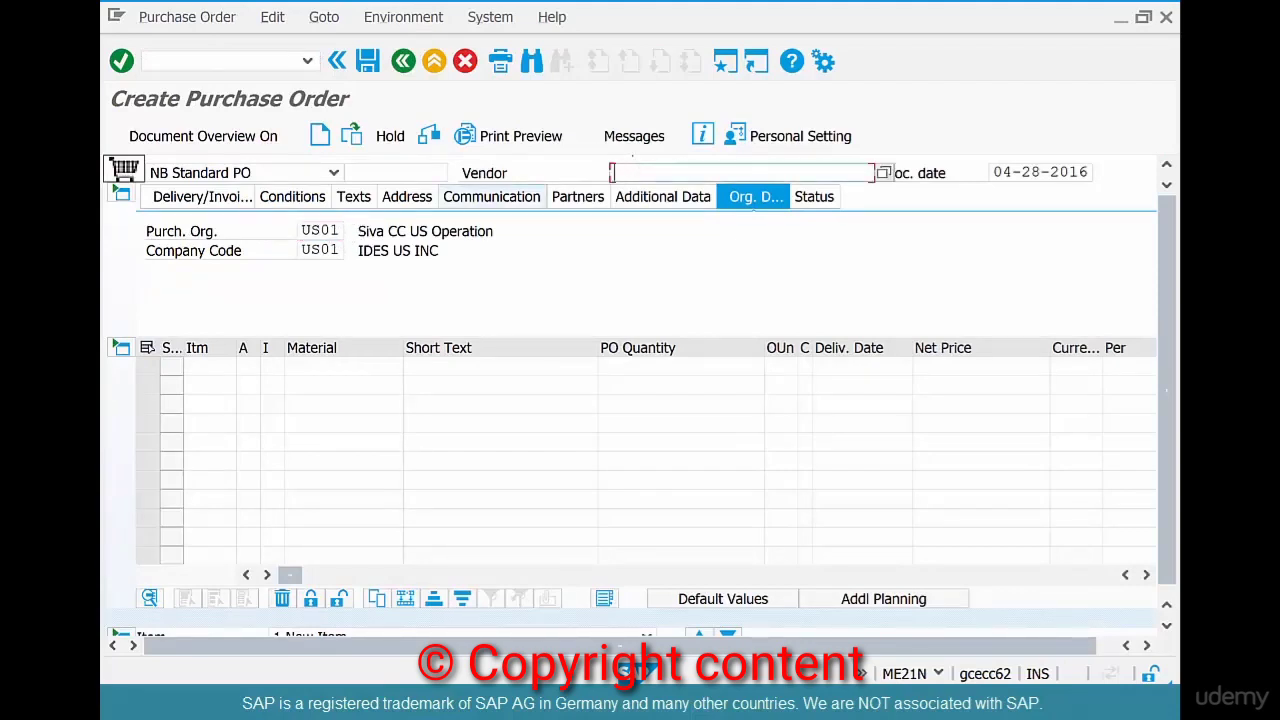
{"action": "type", "text": "4001"}
{"action": "key", "text": "Return"}
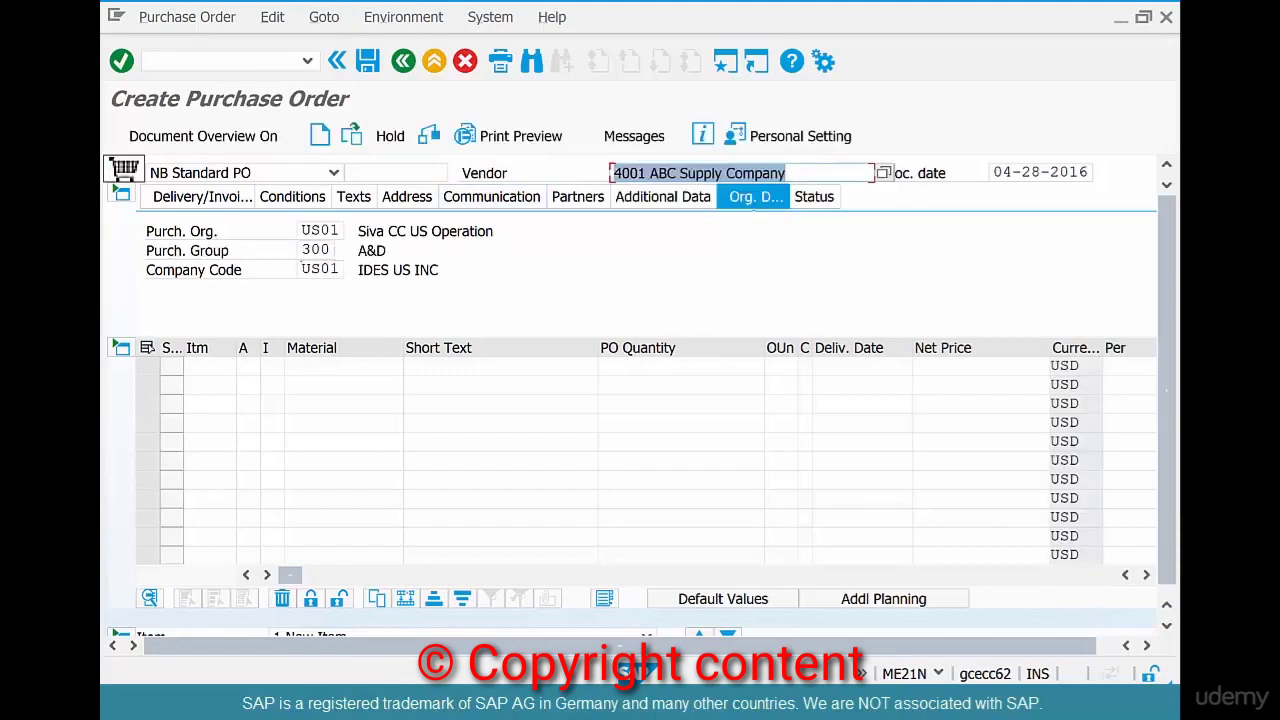
{"action": "double_click", "coordinate": [316, 250]}
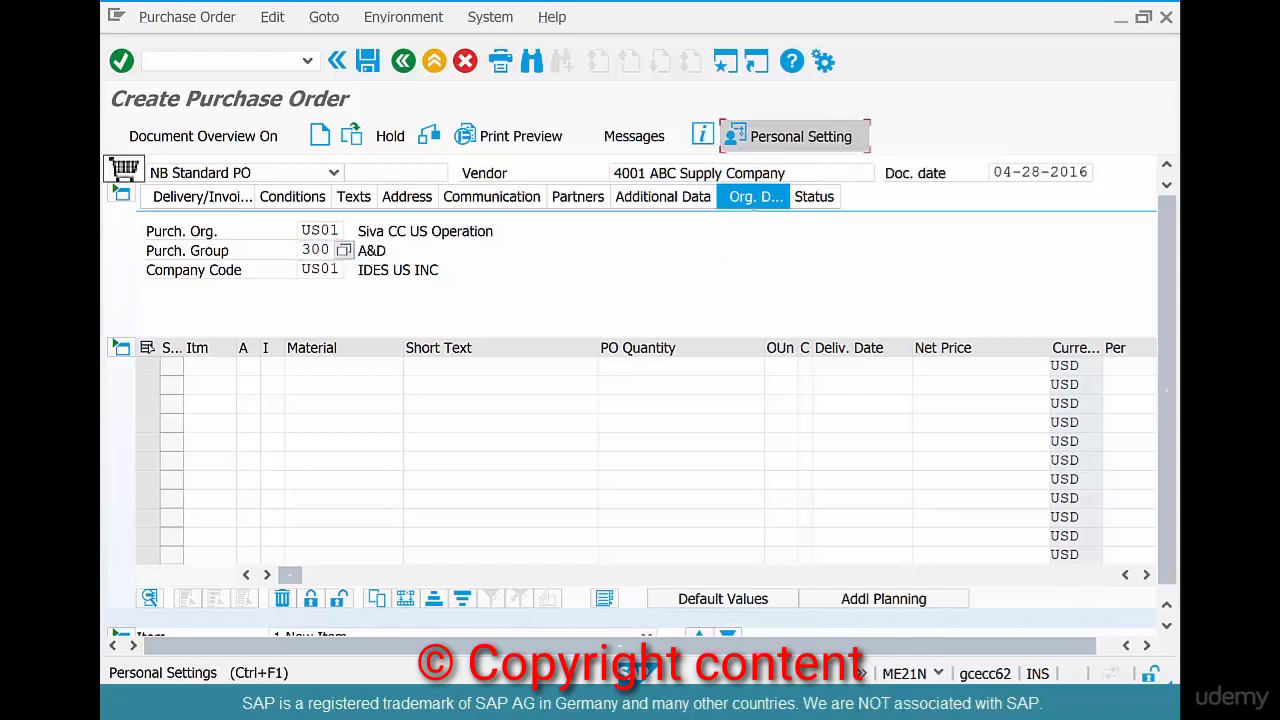
- In the personal settings, set the default plant for purchase order items to CHI1 and save
{"action": "left_click", "coordinate": [770, 137]}
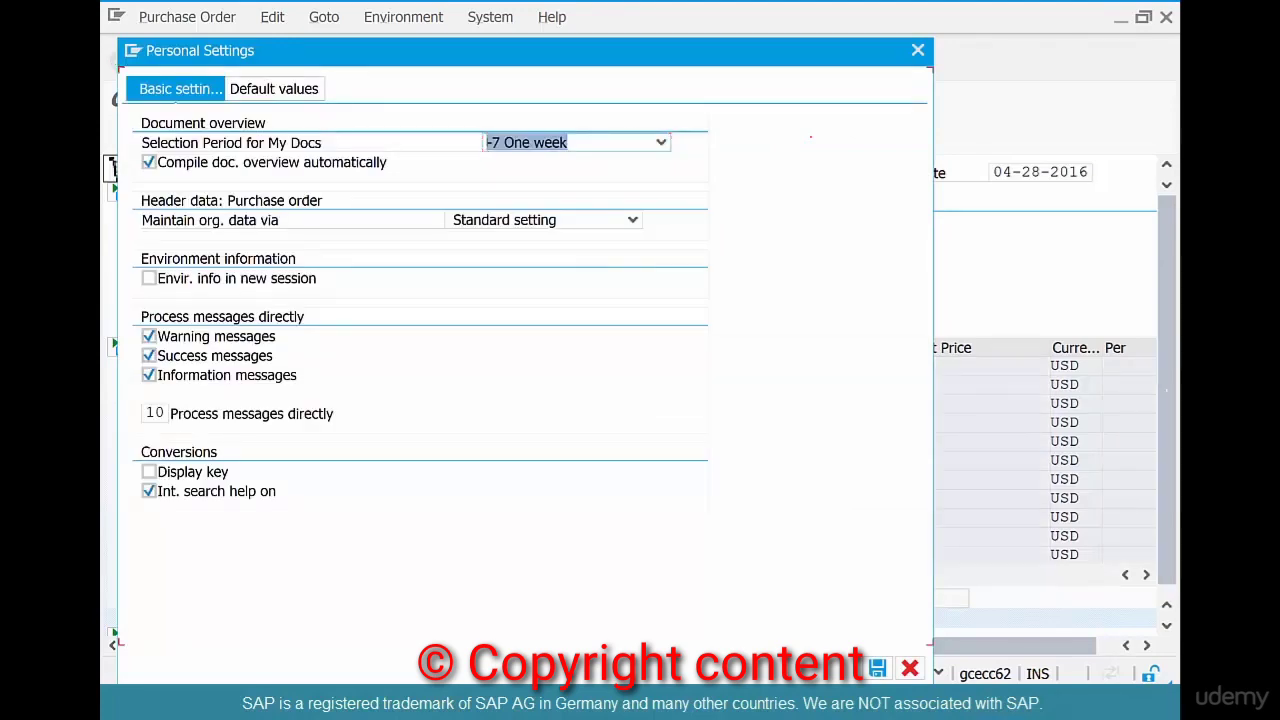
{"action": "key", "text": "Tab"}
{"action": "left_click", "coordinate": [274, 89]}
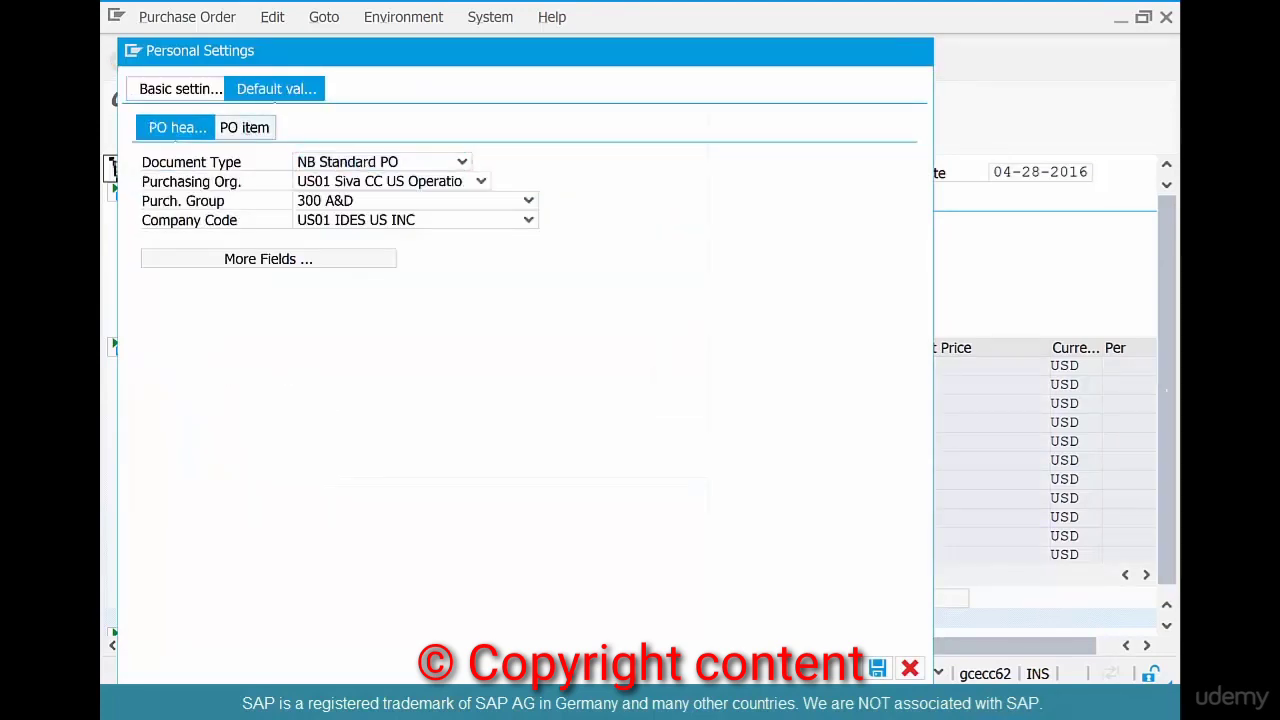
{"action": "left_click", "coordinate": [244, 127]}
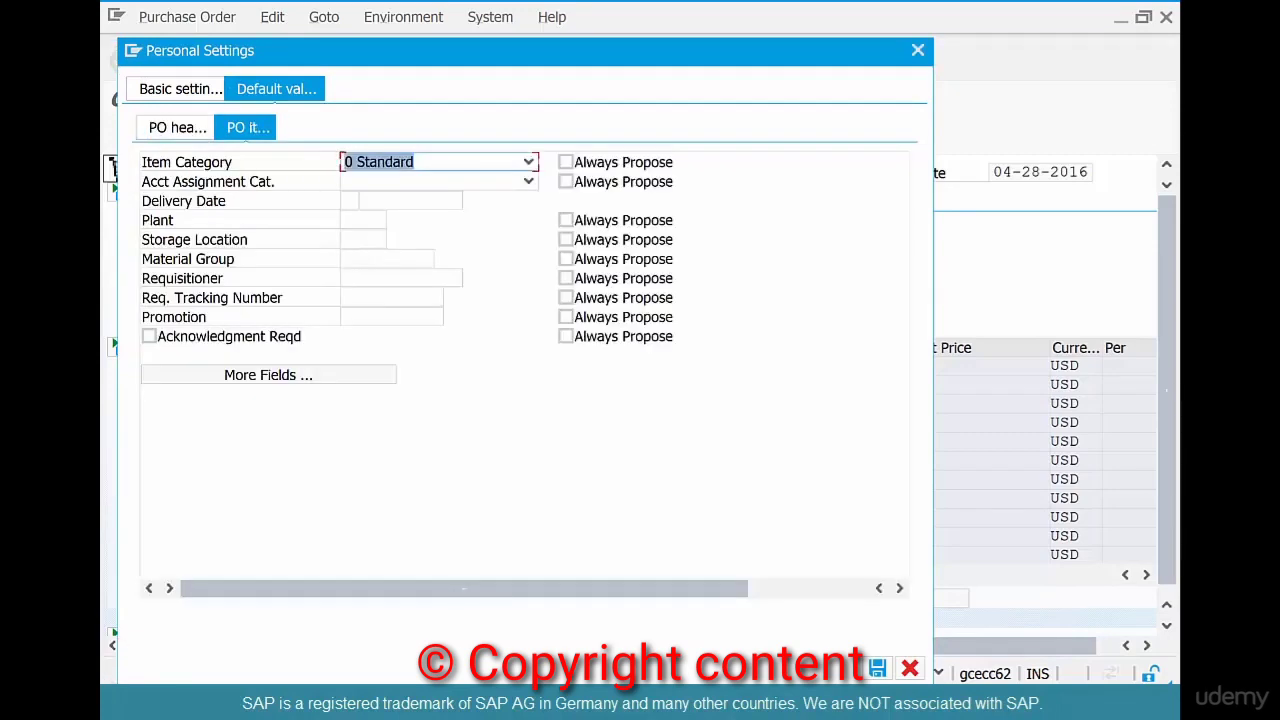
{"action": "left_click", "coordinate": [372, 220]}
{"action": "type", "text": "chil"}
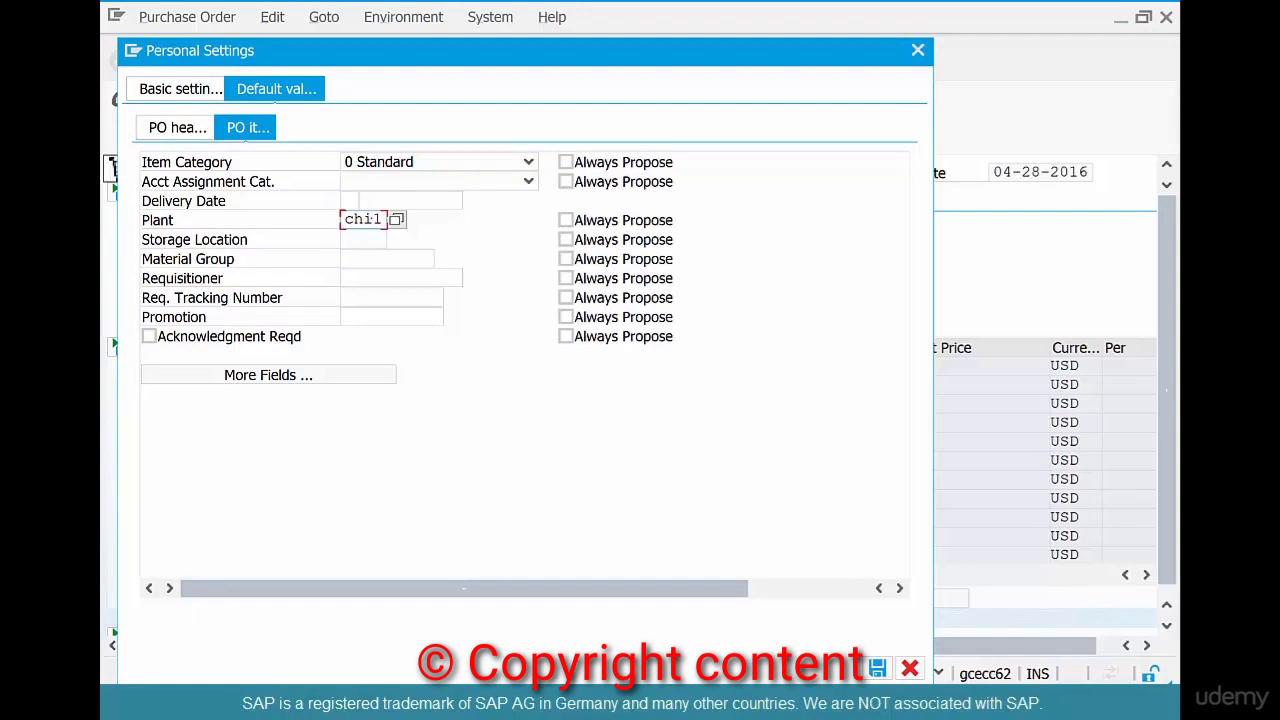
{"action": "left_click", "coordinate": [878, 668]}
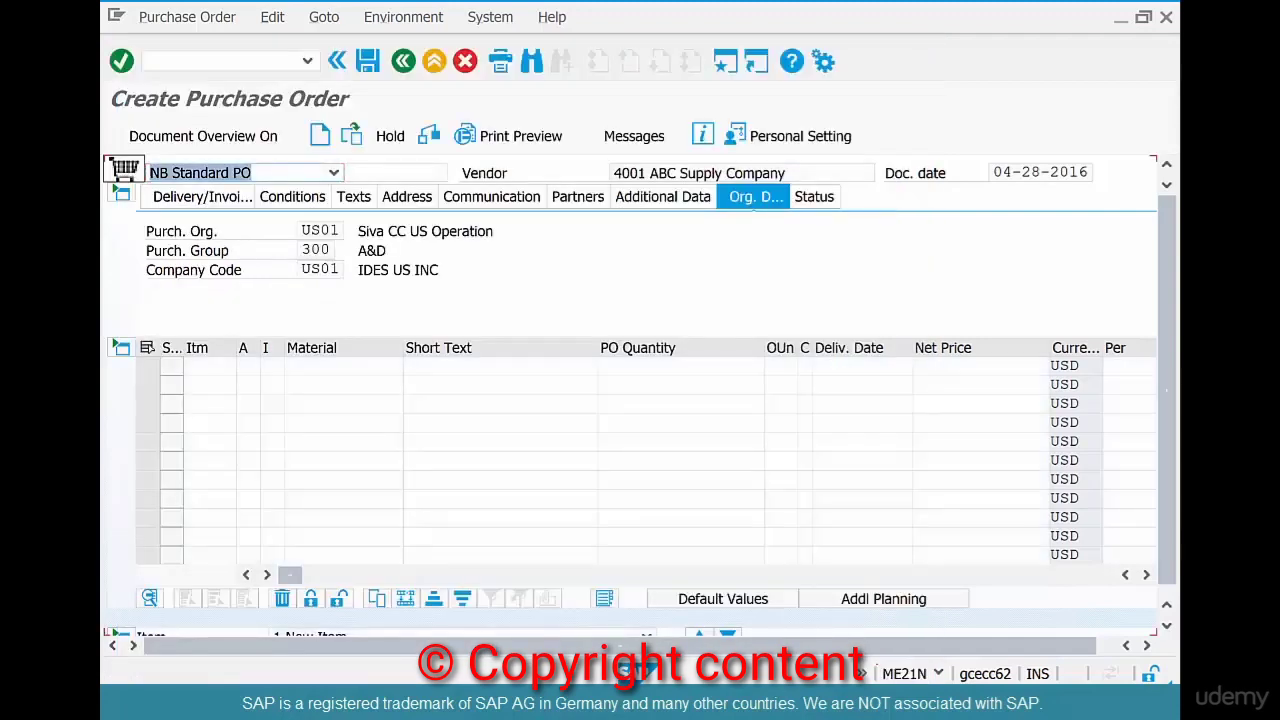
- Discard the current purchase order and start a fresh one with ME21N
{"action": "left_click", "coordinate": [403, 61]}
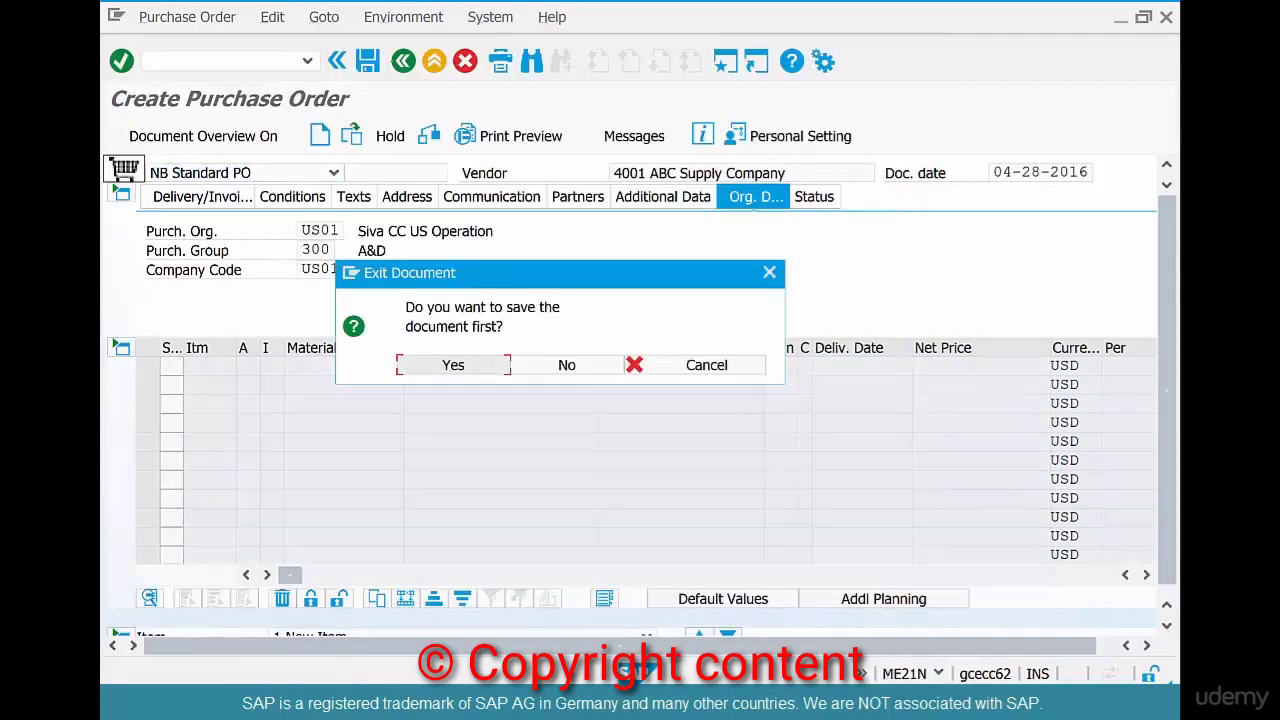
{"action": "left_click", "coordinate": [567, 365]}
{"action": "type", "text": "me"}
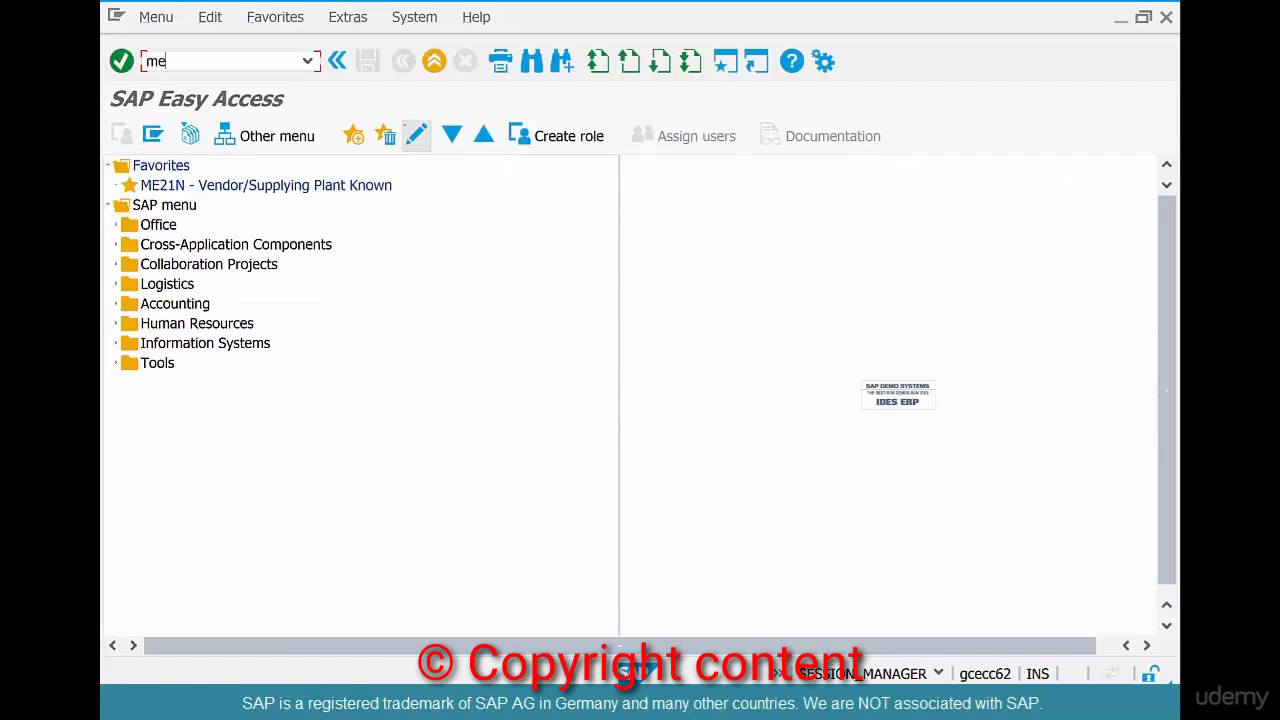
{"action": "type", "text": "21n"}
{"action": "key", "text": "Return"}
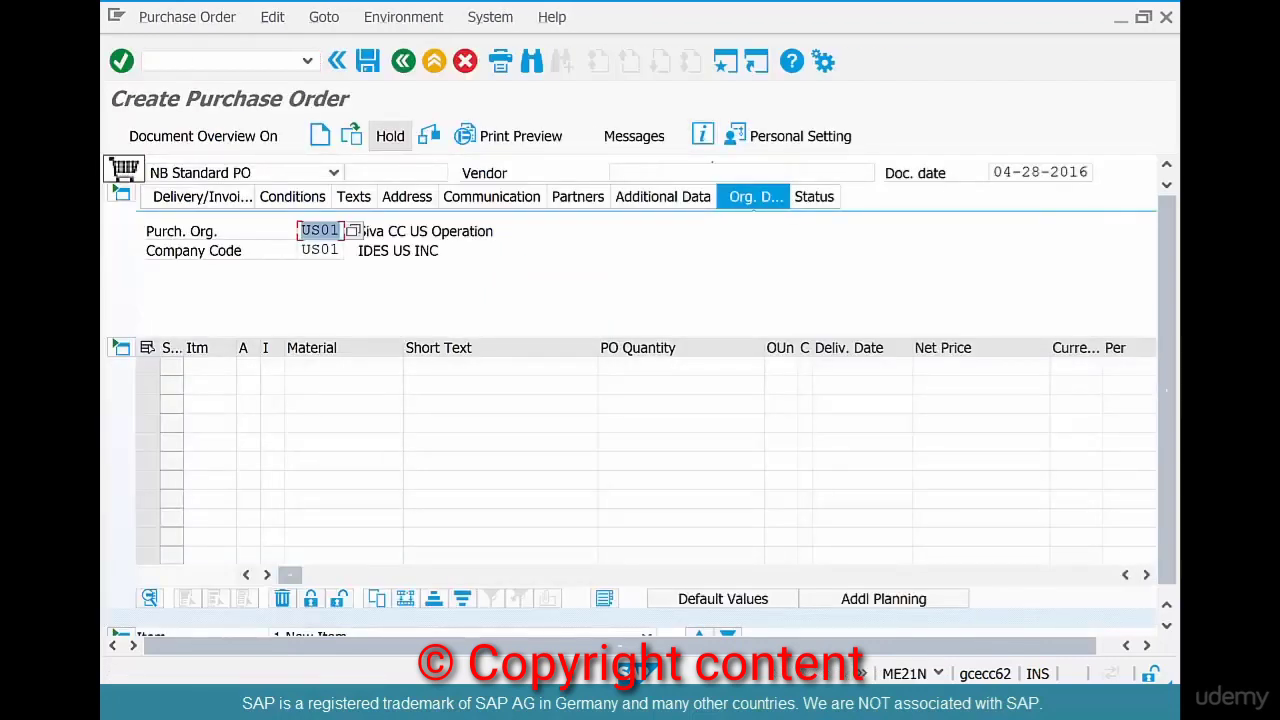
- Set the purchase order's vendor to 4001 ABC Supply Company
{"action": "left_click", "coordinate": [714, 172]}
{"action": "type", "text": "4"}
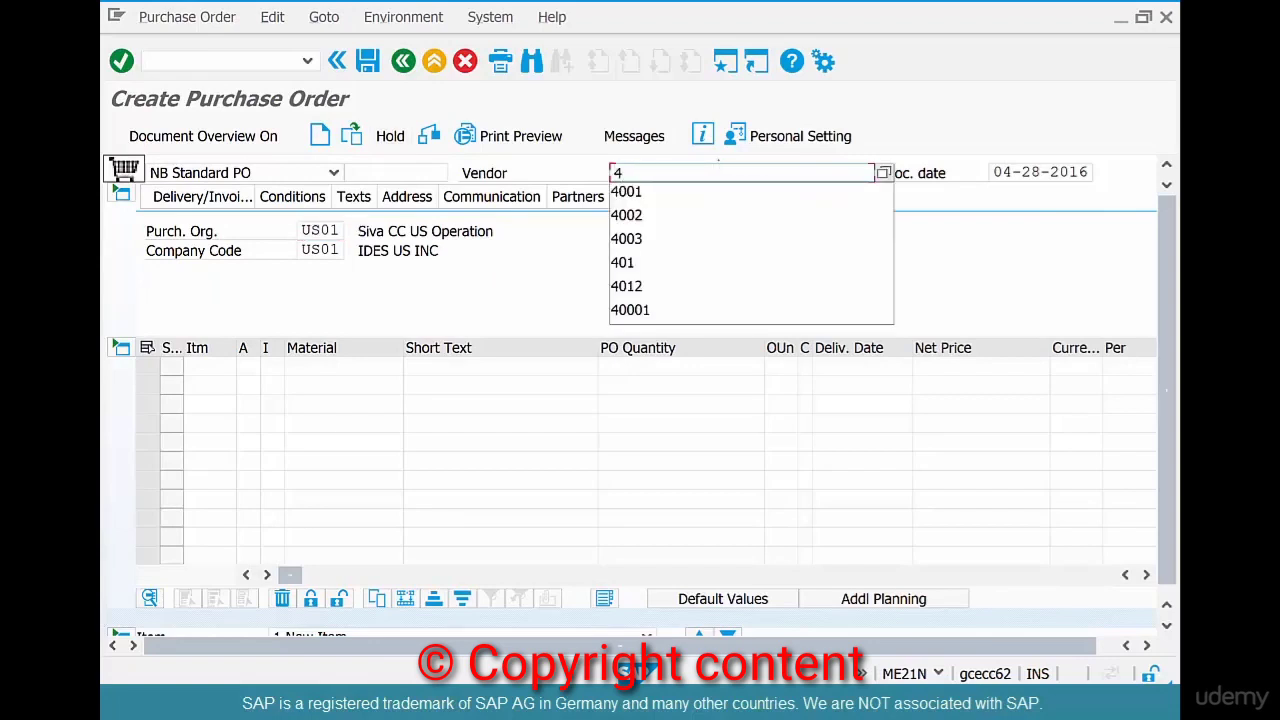
{"action": "key", "text": "Down"}
{"action": "key", "text": "Return"}
{"action": "key", "text": "Return"}
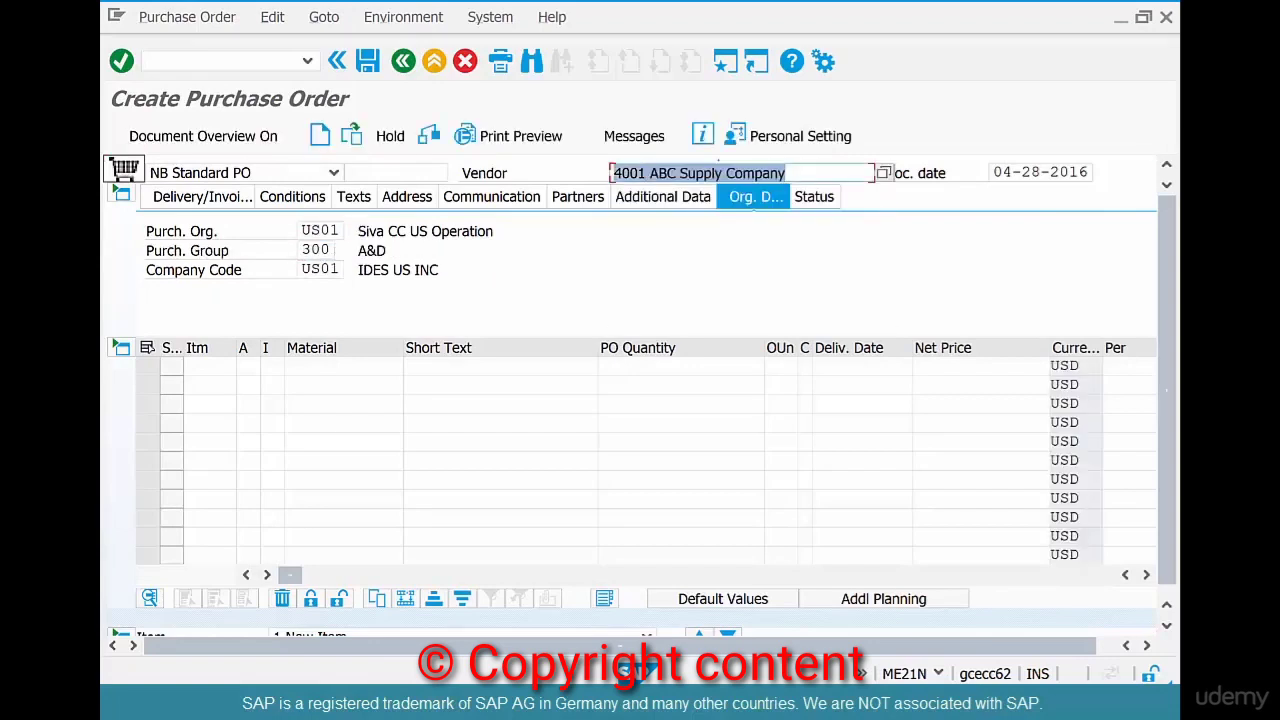
- Add an item for material COFFEEBEANS-06 with a quantity of 3
{"action": "left_click", "coordinate": [348, 366]}
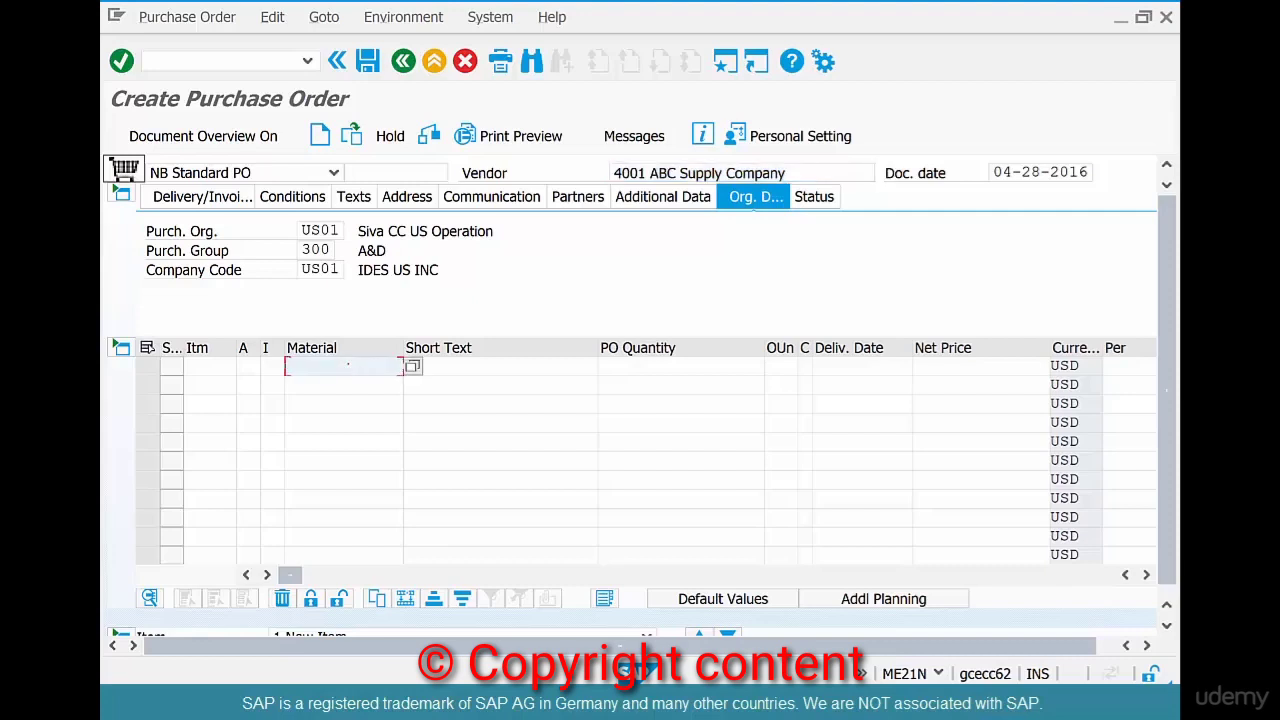
{"action": "type", "text": "c"}
{"action": "key", "text": "Down"}
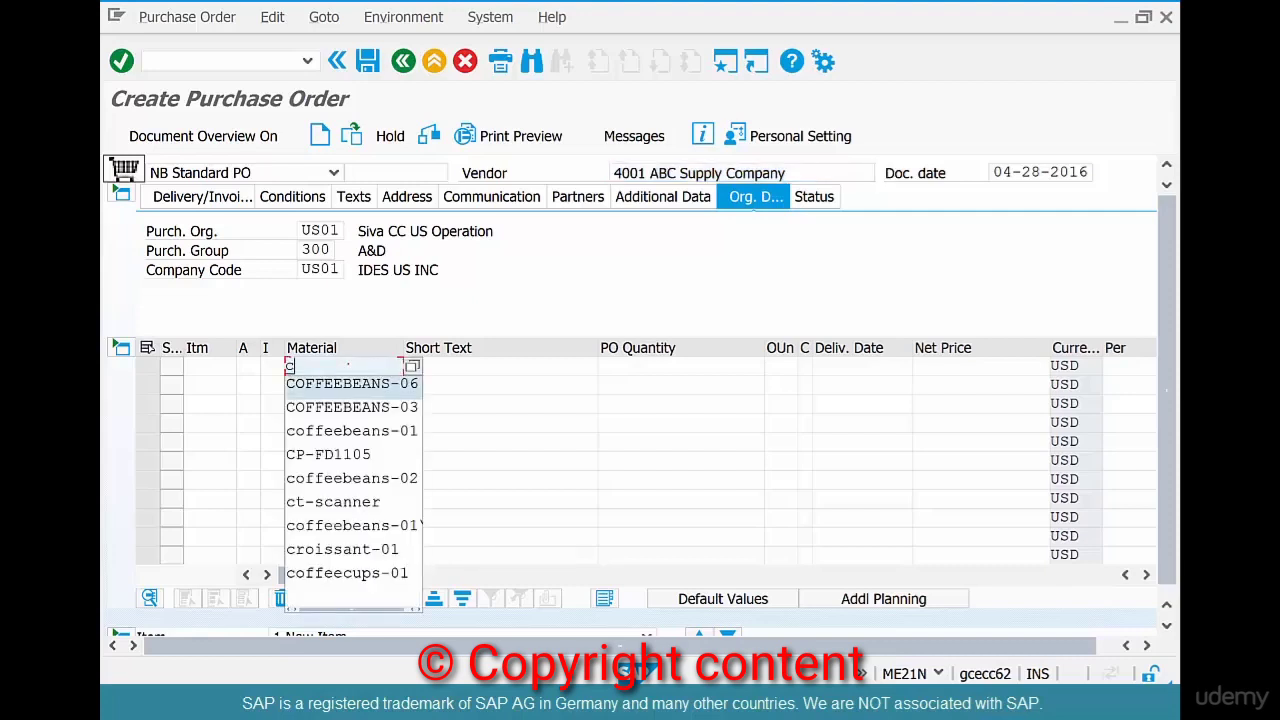
{"action": "key", "text": "Return"}
{"action": "key", "text": "Tab"}
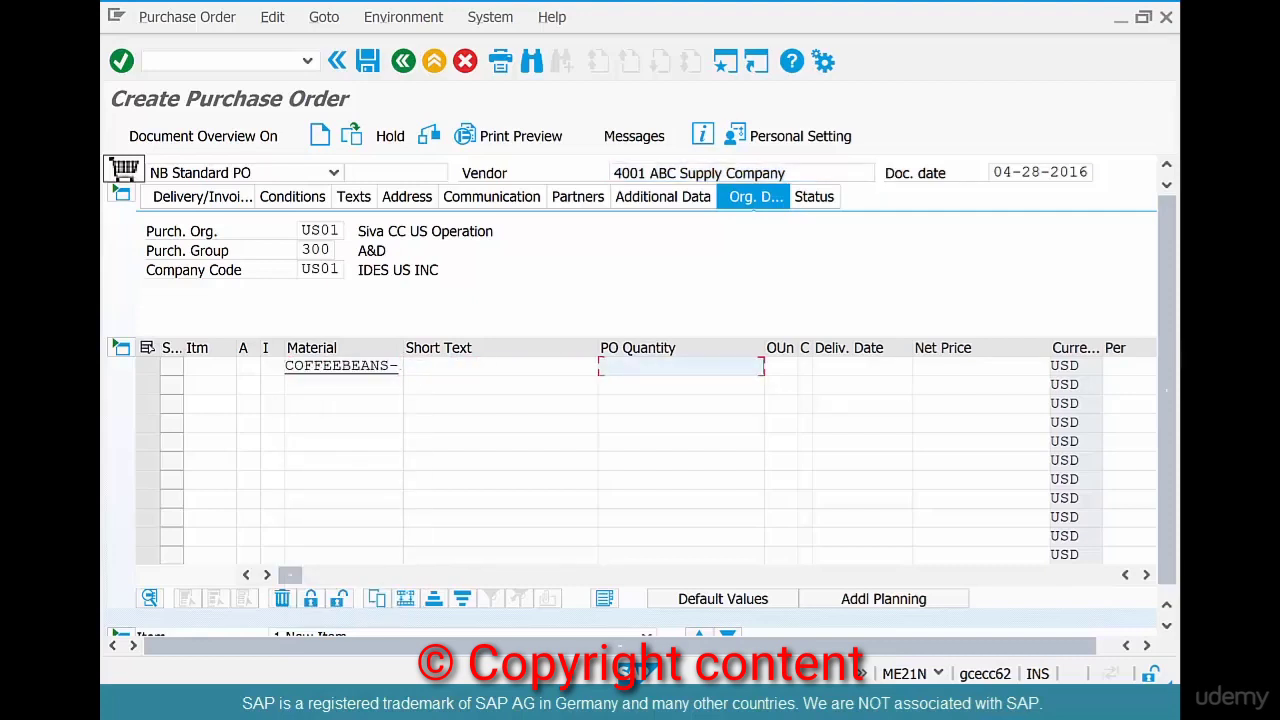
{"action": "type", "text": "3"}
{"action": "key", "text": "Return"}
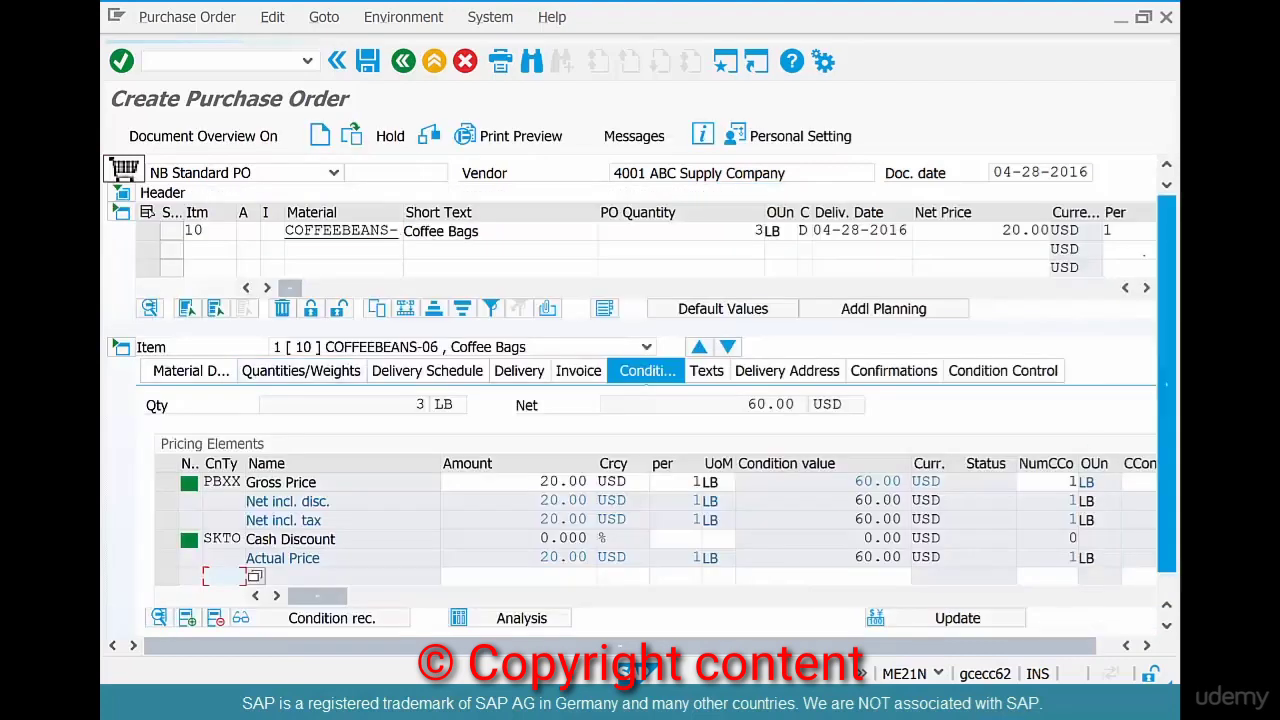
- Circle the third case's $30 receipt price on the PowerPoint slide and set the purchase order item's PBXX gross price to 30 USD
{"action": "left_click_drag", "start_coordinate": [289, 287], "coordinate": [442, 287]}
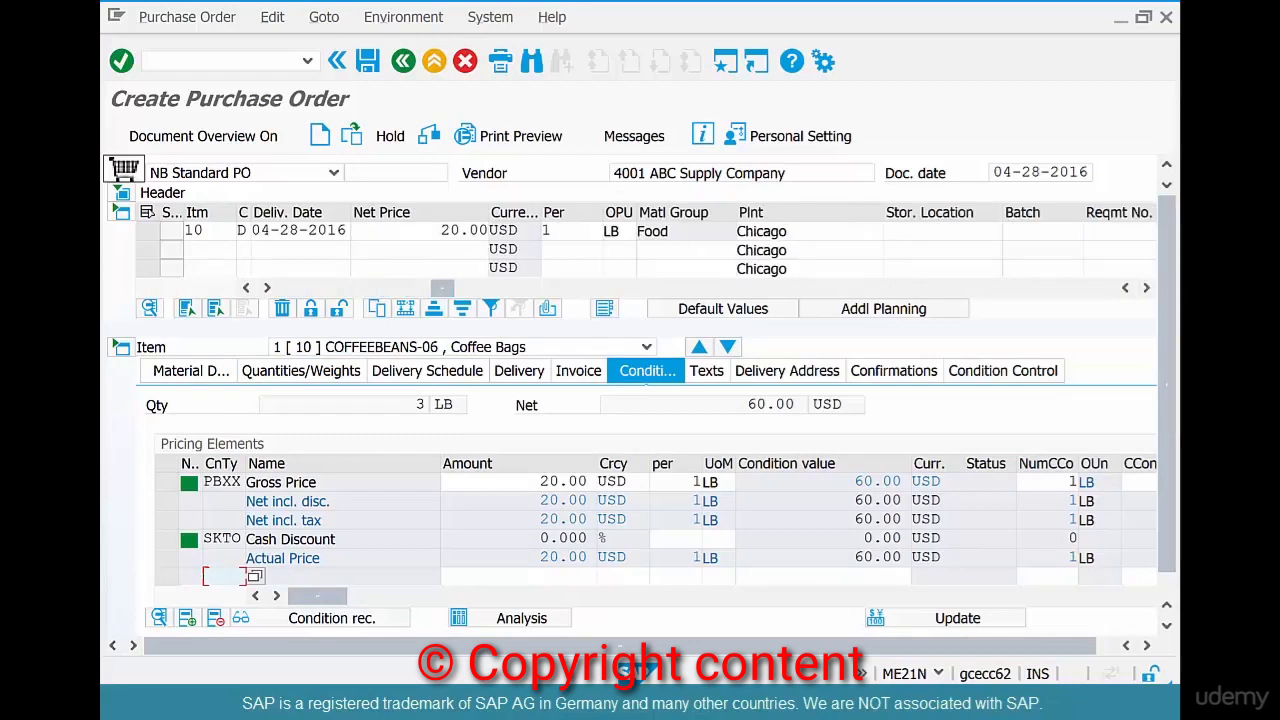
{"action": "double_click", "coordinate": [566, 482]}
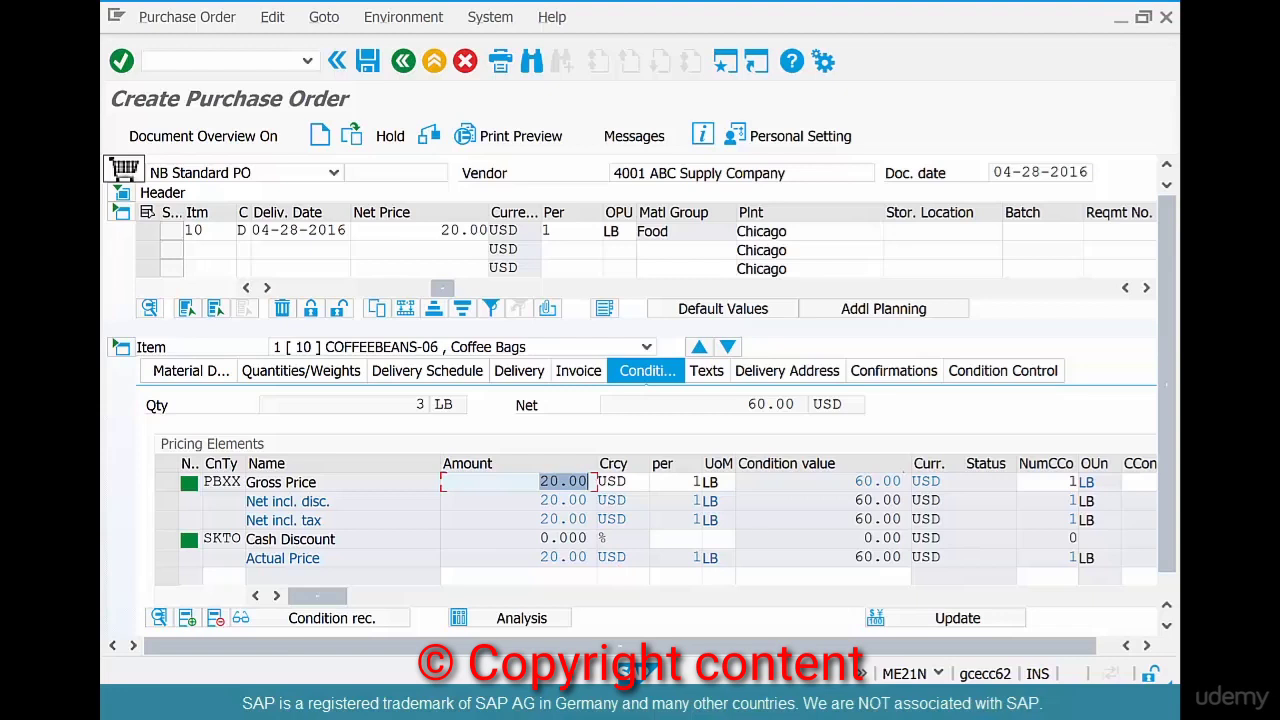
{"action": "left_click_drag", "start_coordinate": [788, 231], "coordinate": [731, 230]}
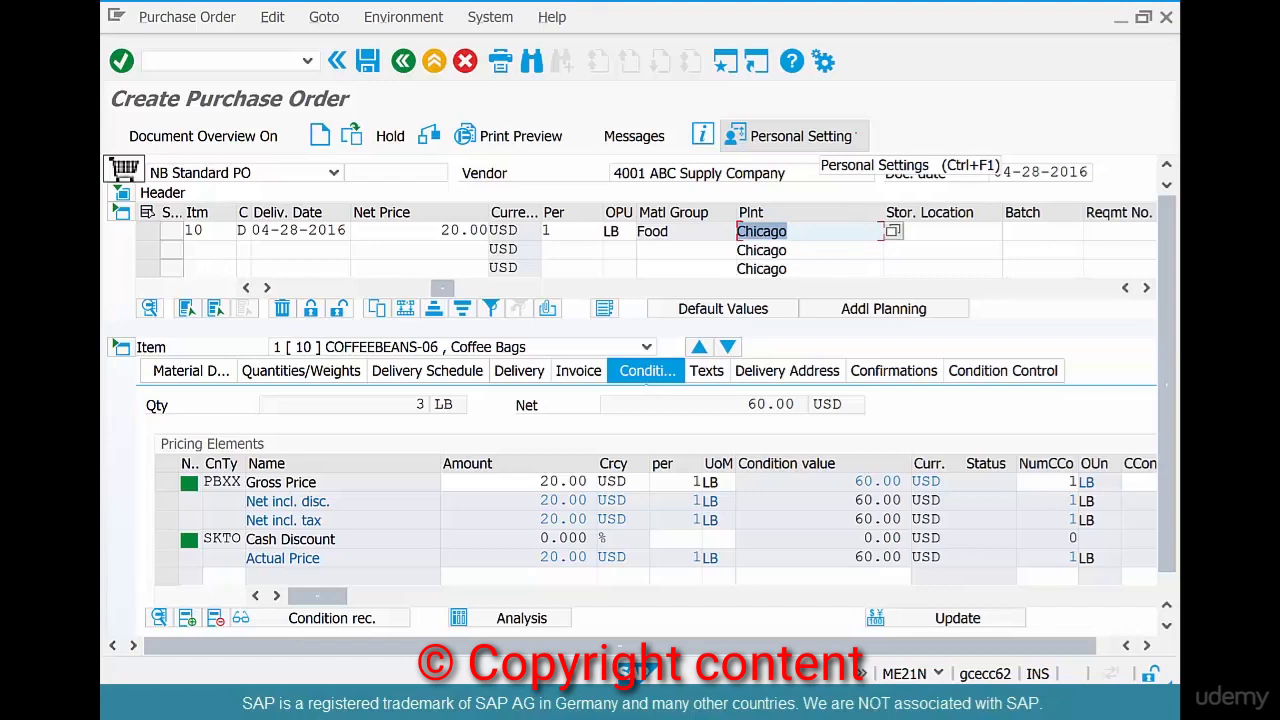
{"action": "left_click", "coordinate": [566, 482]}
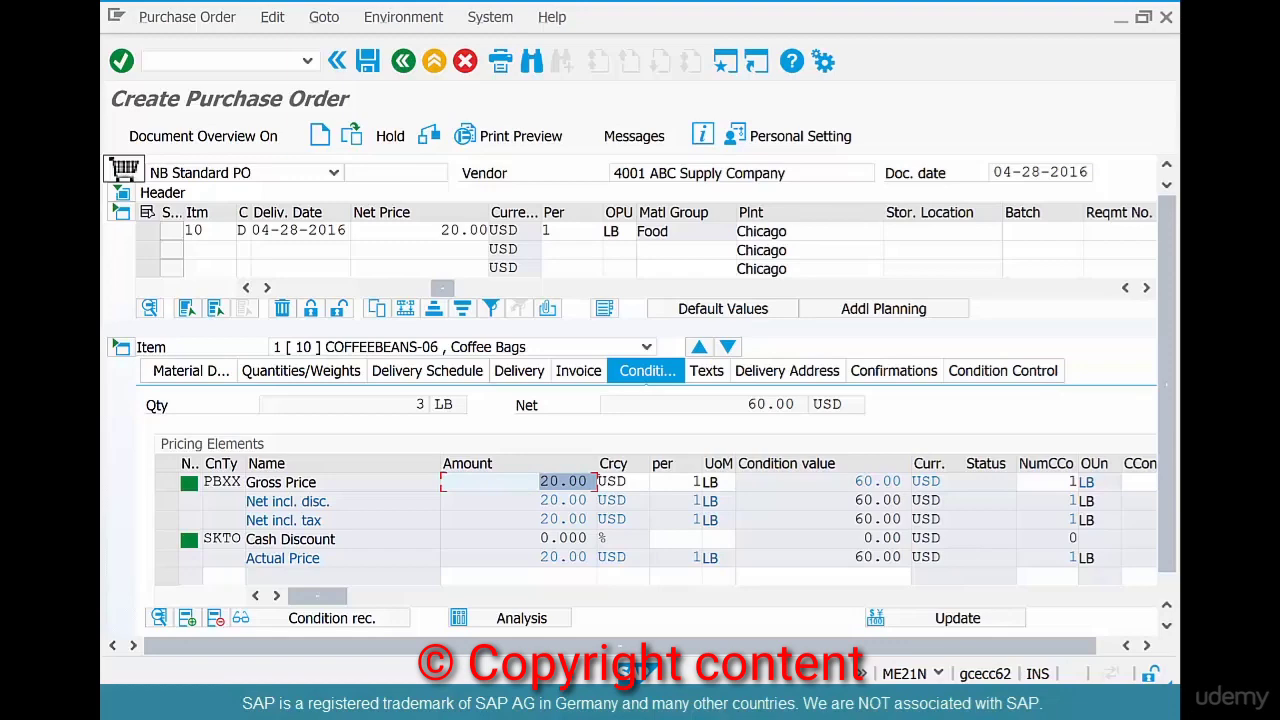
{"action": "key", "text": "alt+Tab"}
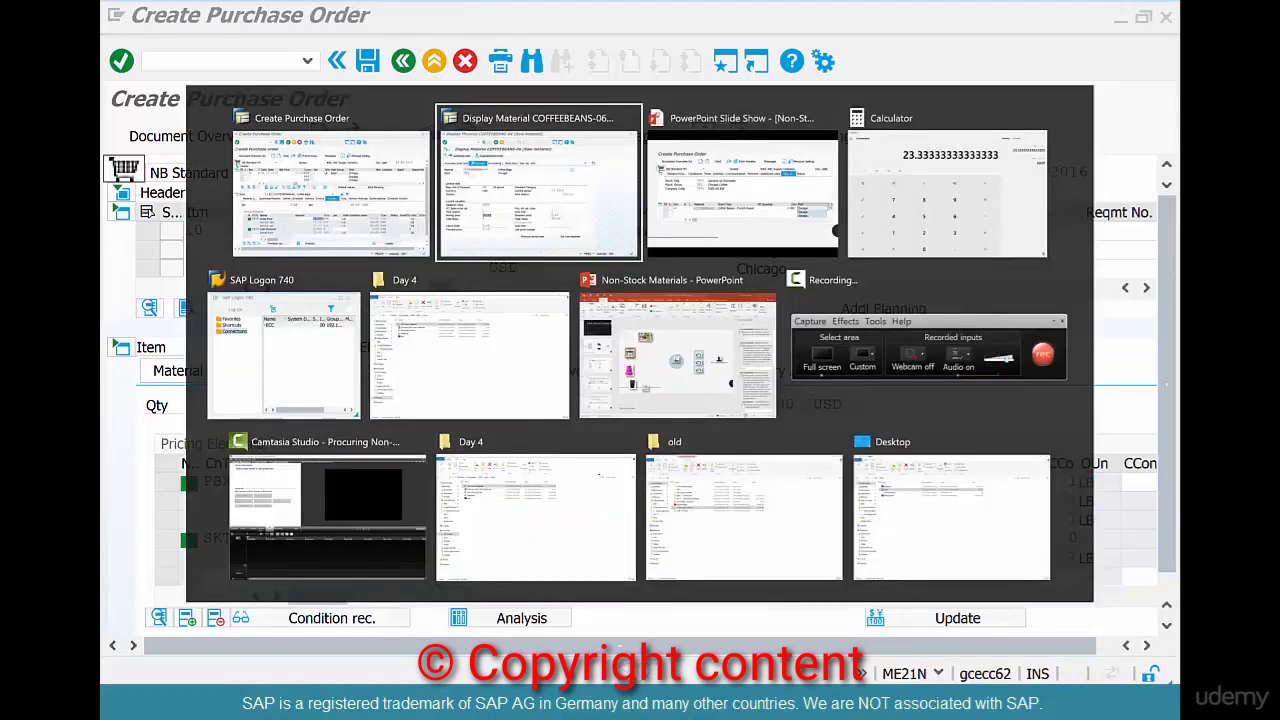
{"action": "key", "text": "alt+Tab"}
{"action": "key", "text": "alt+Tab"}
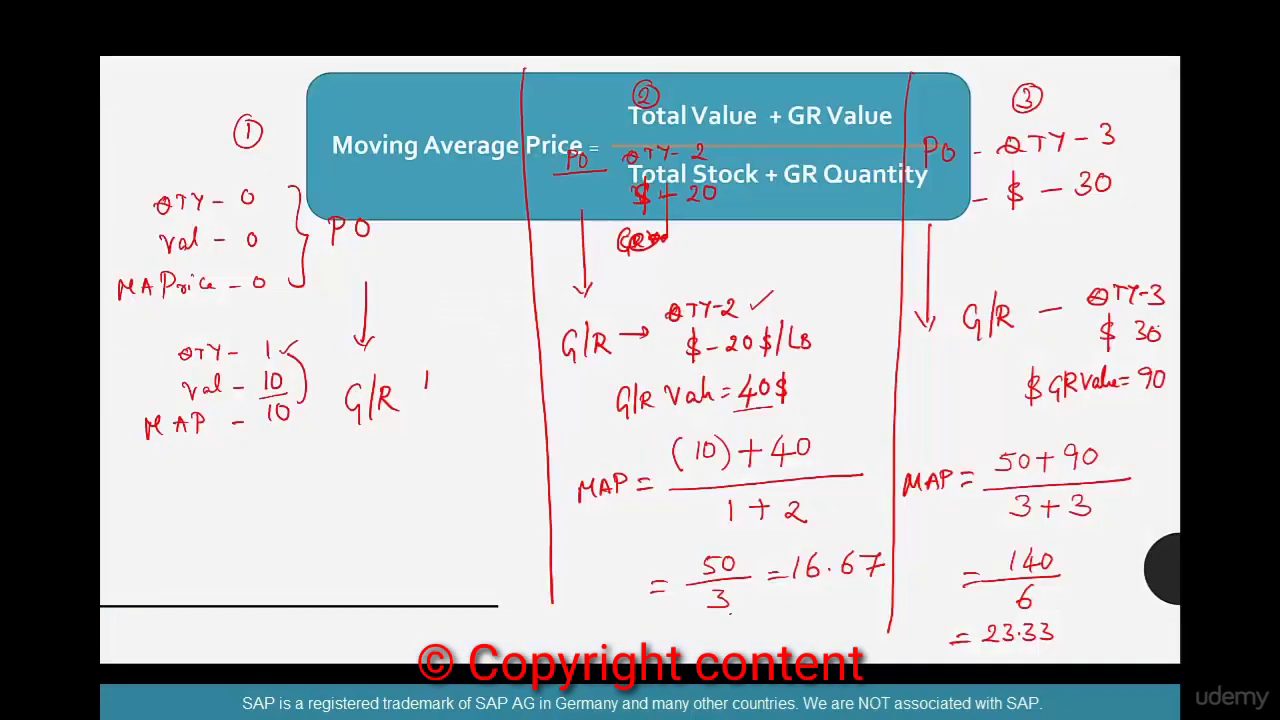
{"action": "mouse_move", "coordinate": [1162, 322]}
{"action": "left_mouse_down"}
{"action": "mouse_move", "coordinate": [1134, 322]}
{"action": "mouse_move", "coordinate": [1161, 327]}
{"action": "left_mouse_up"}
{"action": "key", "text": "alt+Tab"}
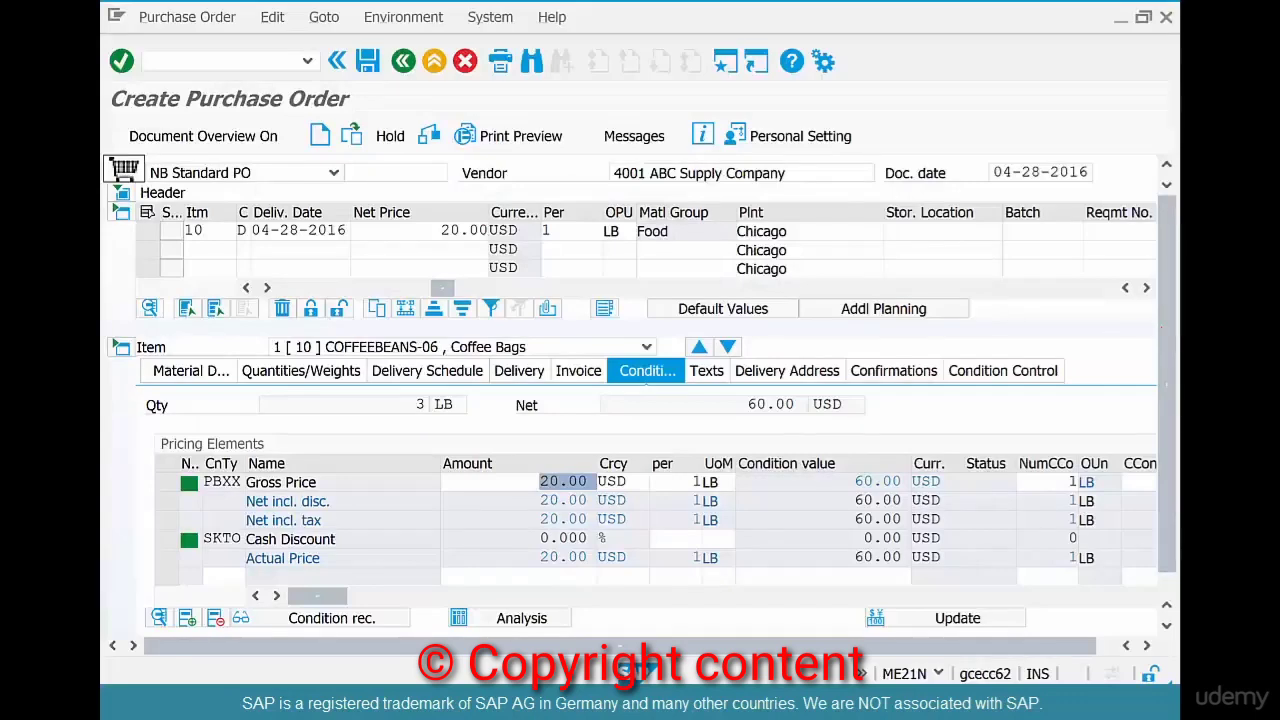
{"action": "type", "text": "30"}
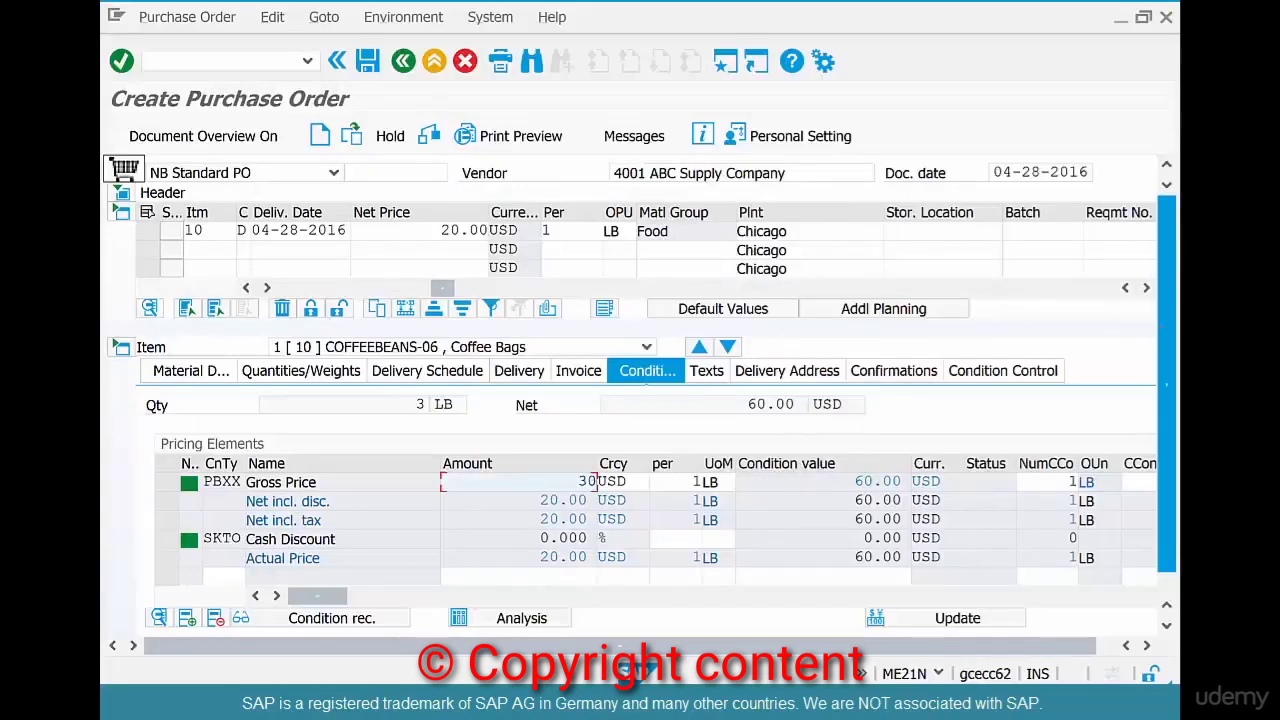
{"action": "key", "text": "Return"}
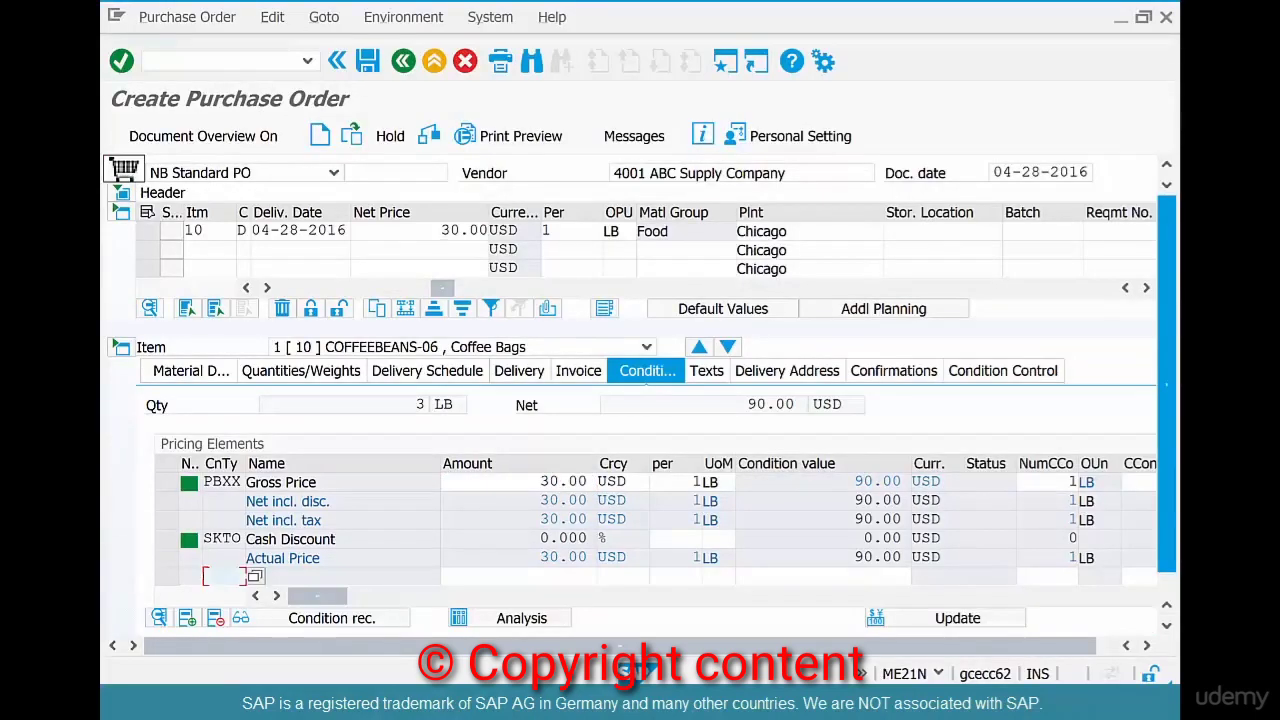
- Save the purchase order for 3 LB of Coffee Bags and copy the new order's number from the message details
{"action": "left_click_drag", "start_coordinate": [442, 288], "coordinate": [290, 288]}
{"action": "left_click_drag", "start_coordinate": [763, 231], "coordinate": [715, 228]}
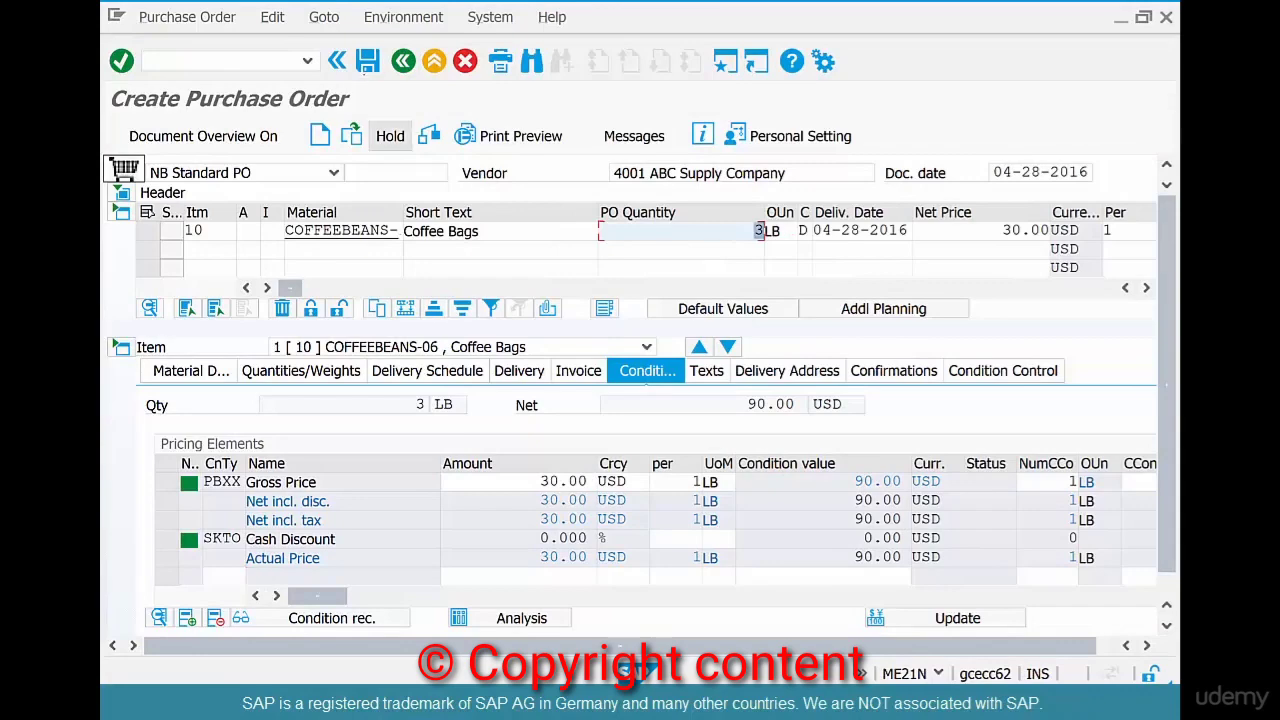
{"action": "left_click", "coordinate": [367, 61]}
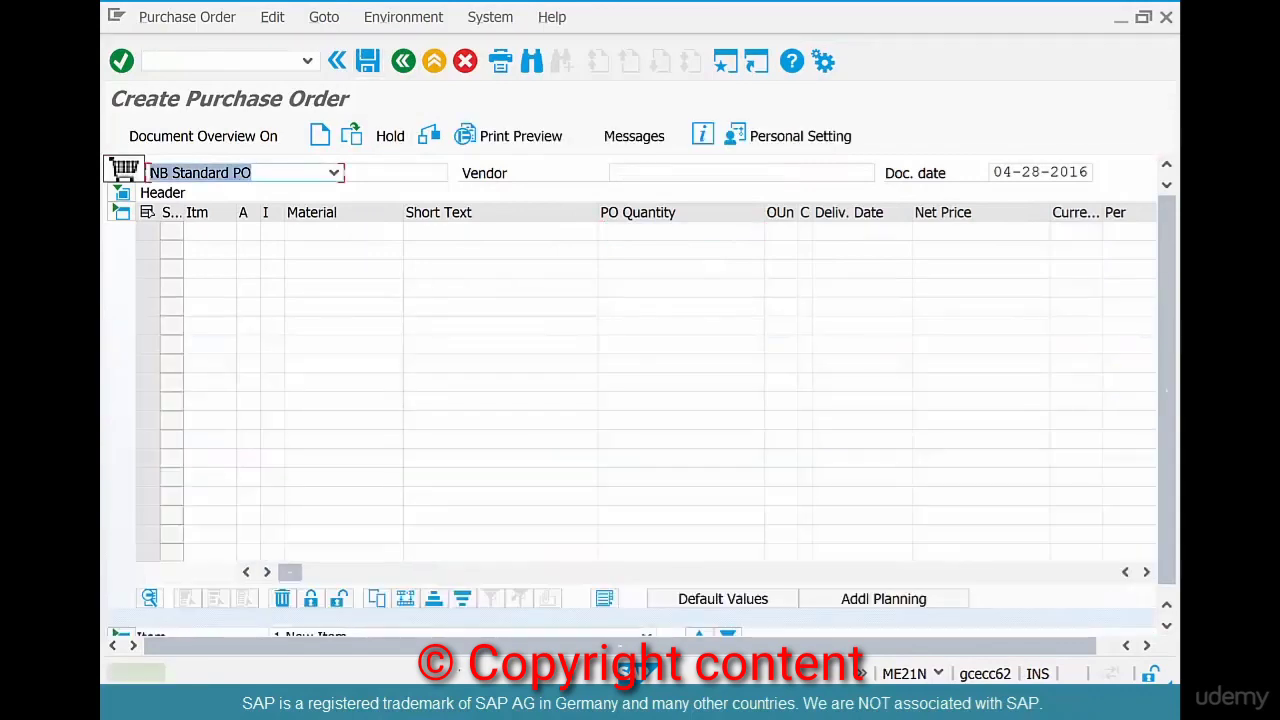
{"action": "double_click", "coordinate": [628, 664]}
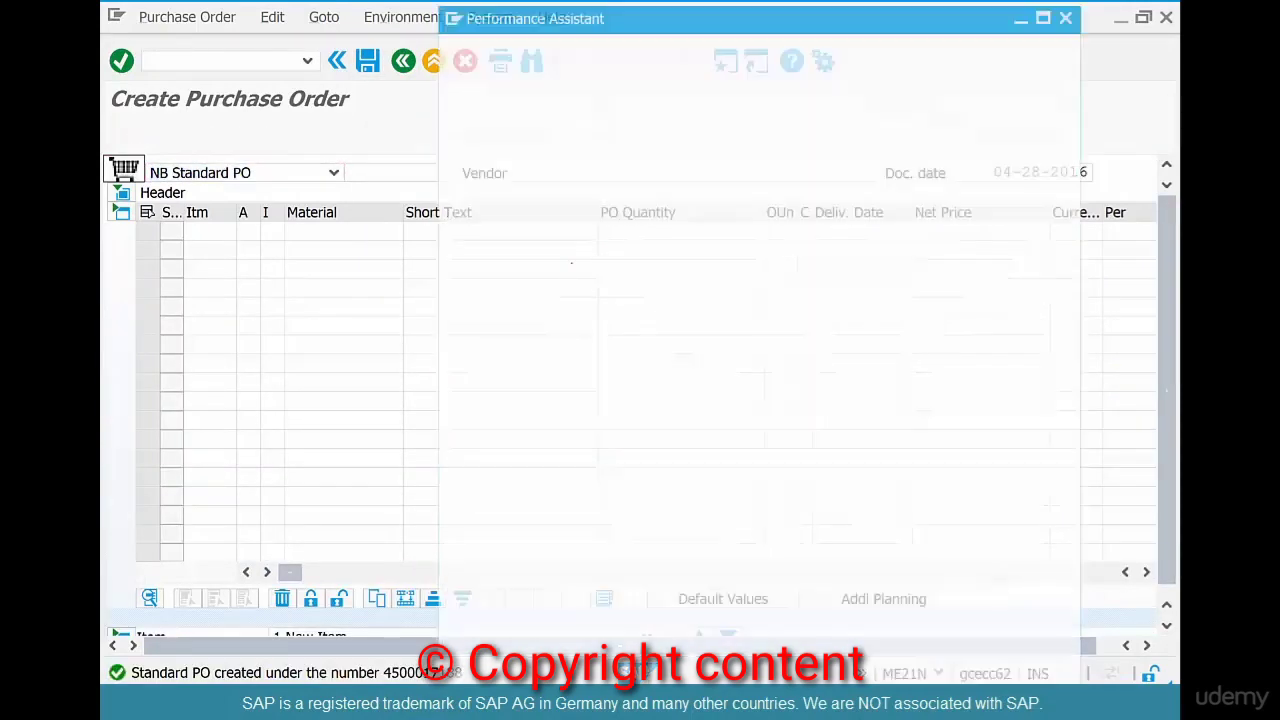
{"action": "double_click", "coordinate": [739, 57]}
{"action": "key", "text": "ctrl+c"}
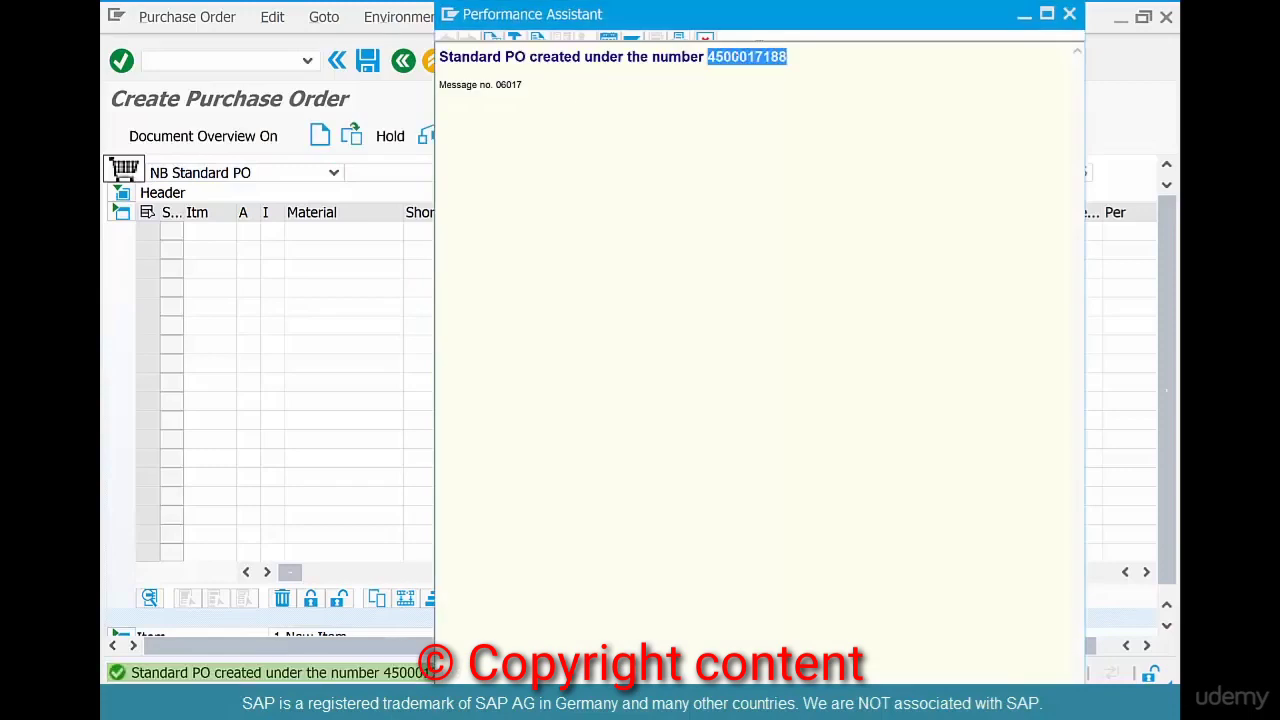
{"action": "key", "text": "Escape"}
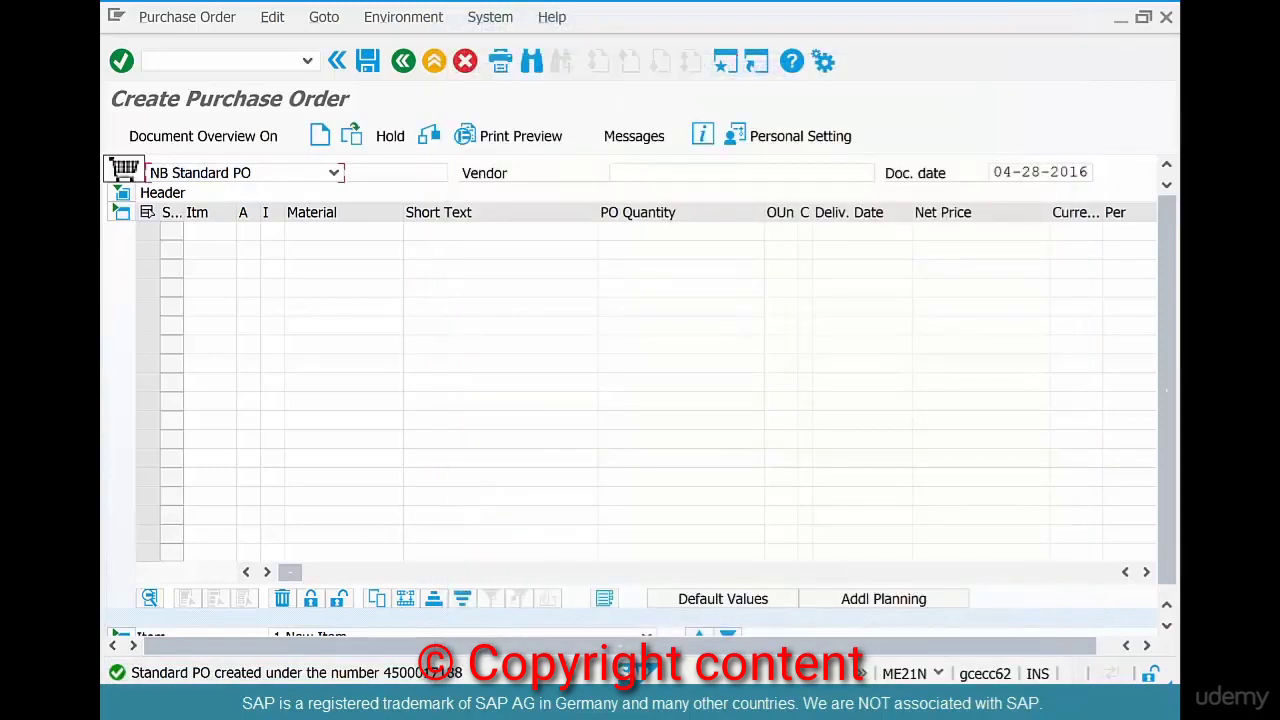
- In MIGO, post a goods receipt against the copied purchase order number with the Coffee Bags item marked OK
{"action": "left_click", "coordinate": [434, 61]}
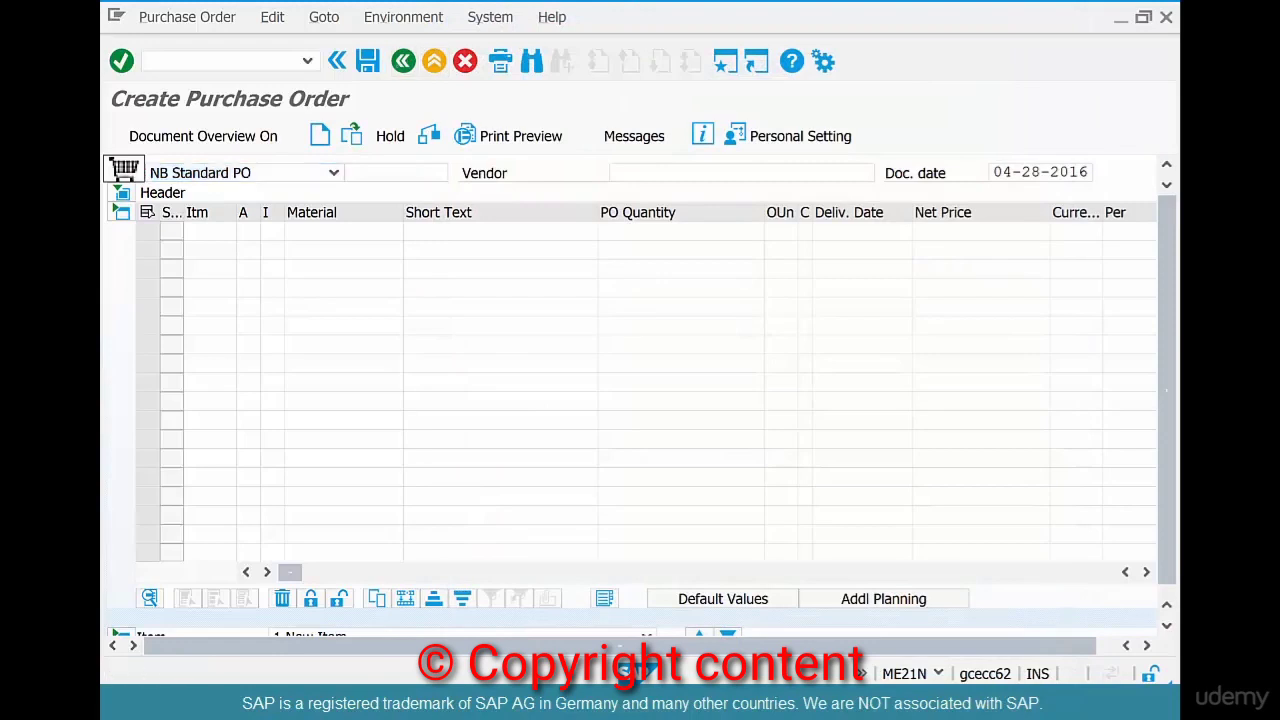
{"action": "type", "text": "migo"}
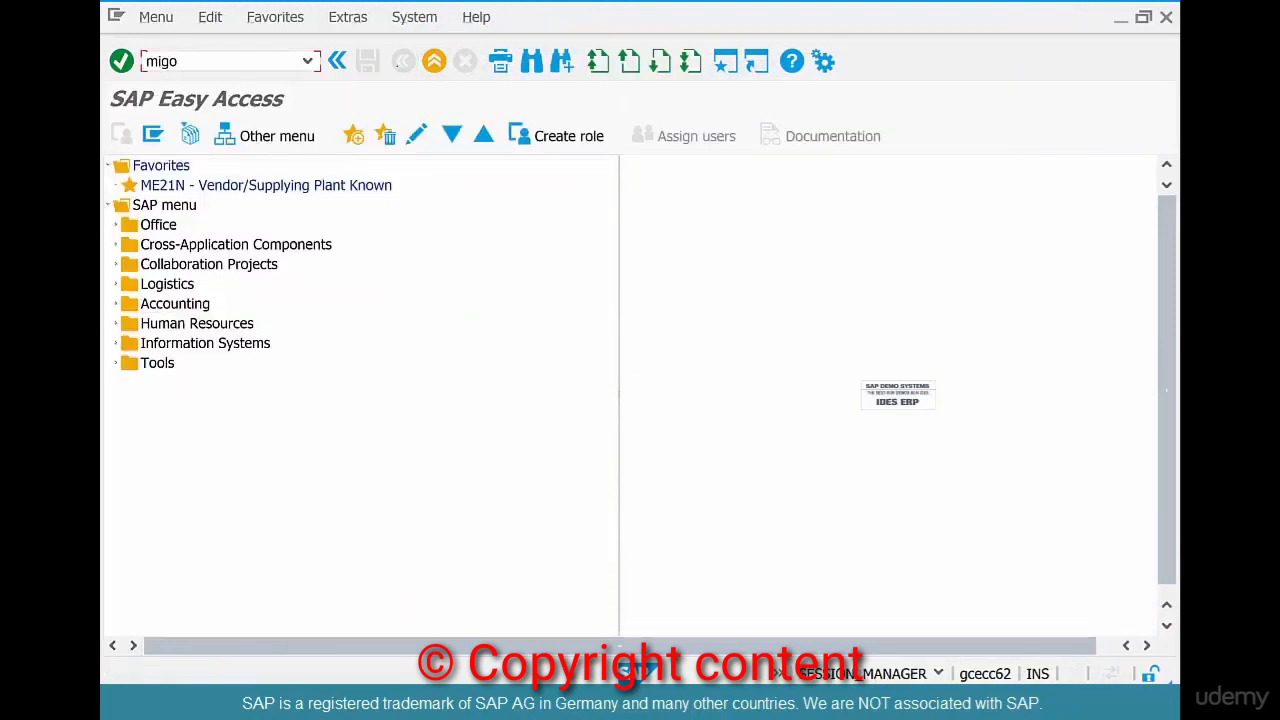
{"action": "key", "text": "Return"}
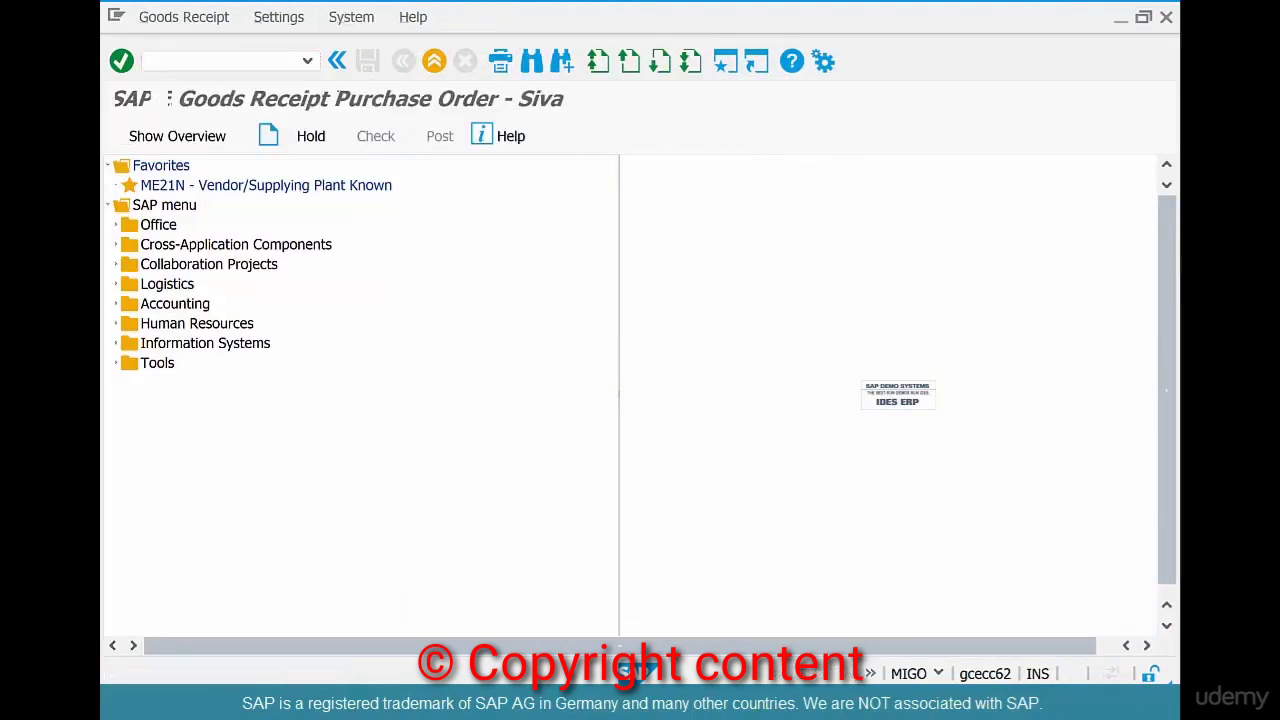
{"action": "key", "text": "ctrl+v"}
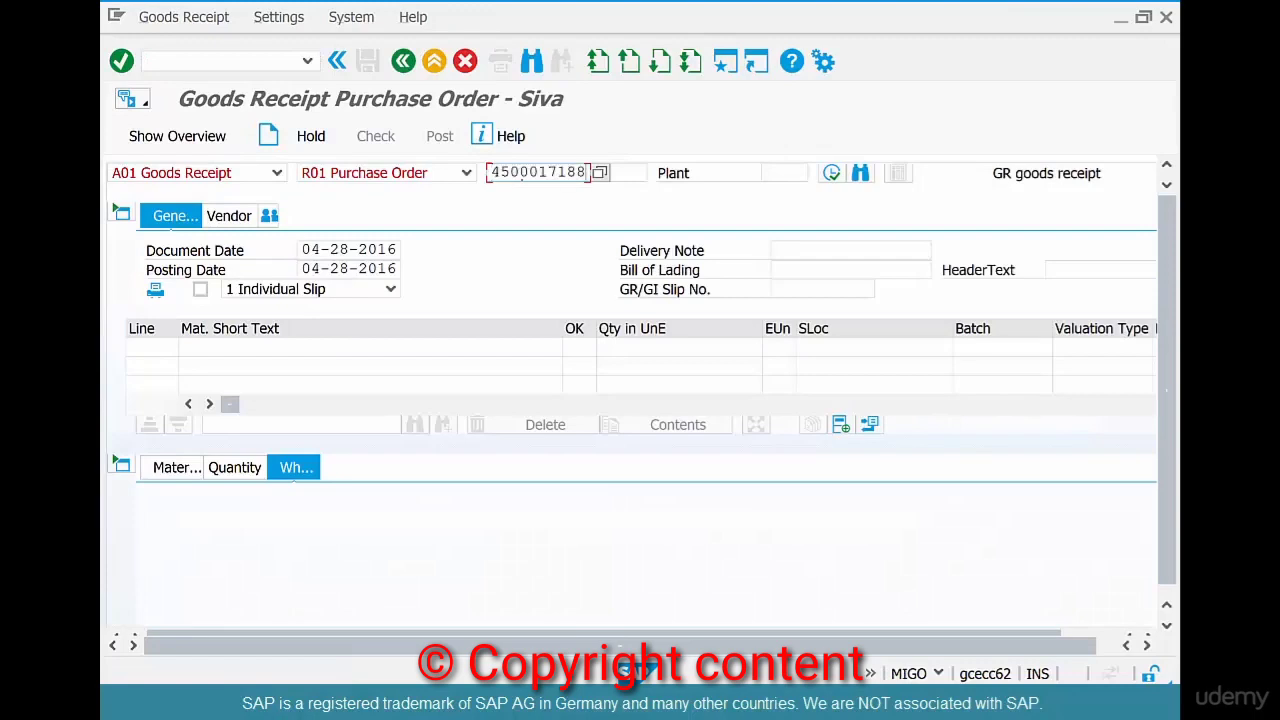
{"action": "key", "text": "Return"}
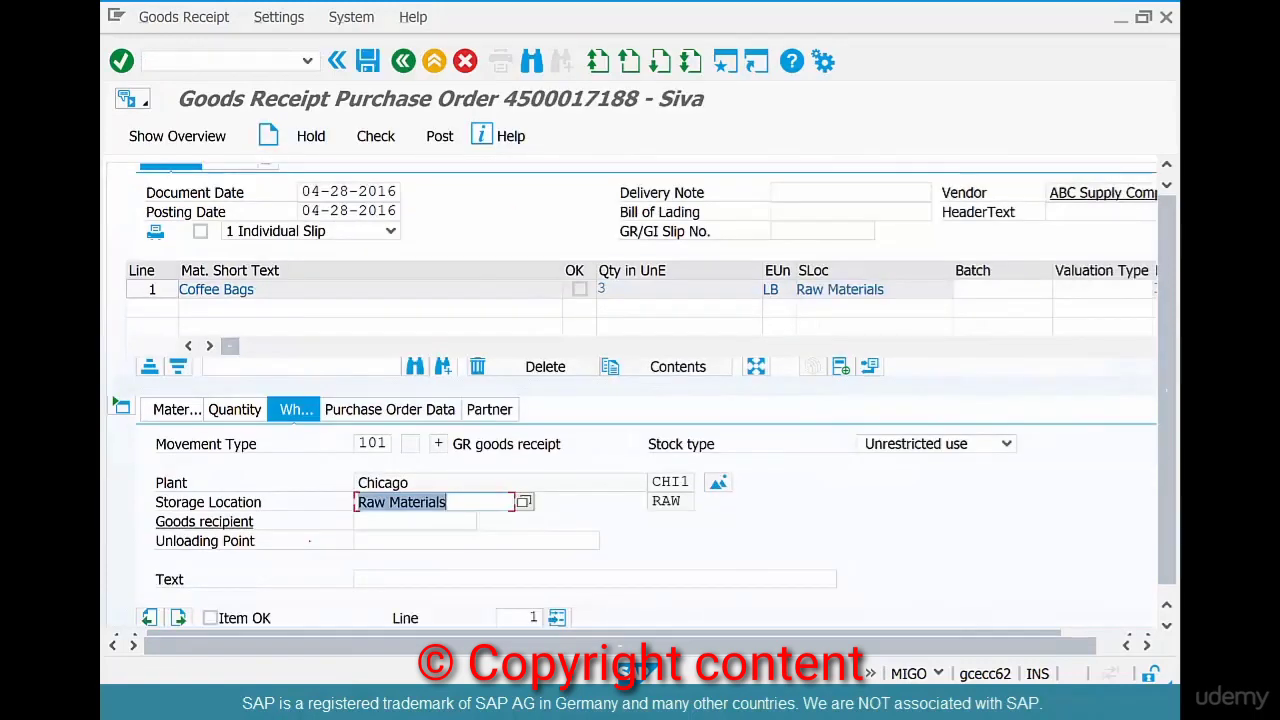
{"action": "left_click", "coordinate": [210, 618]}
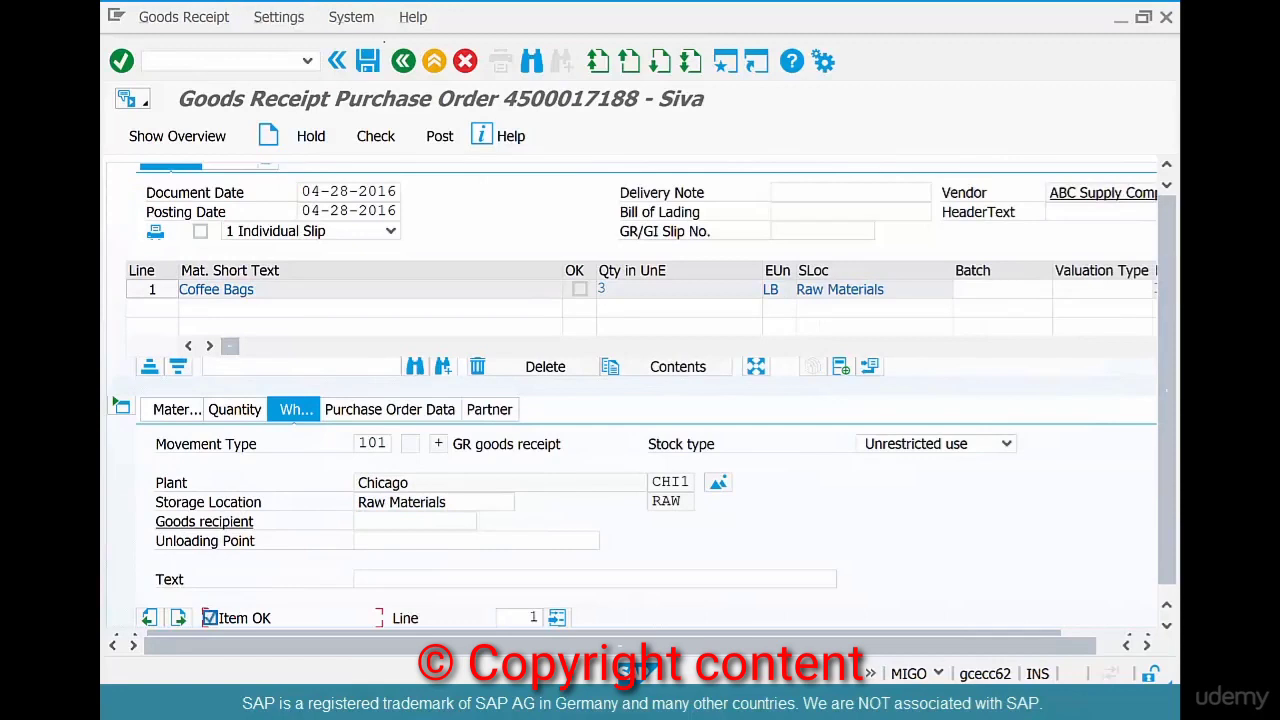
{"action": "left_click", "coordinate": [367, 61]}
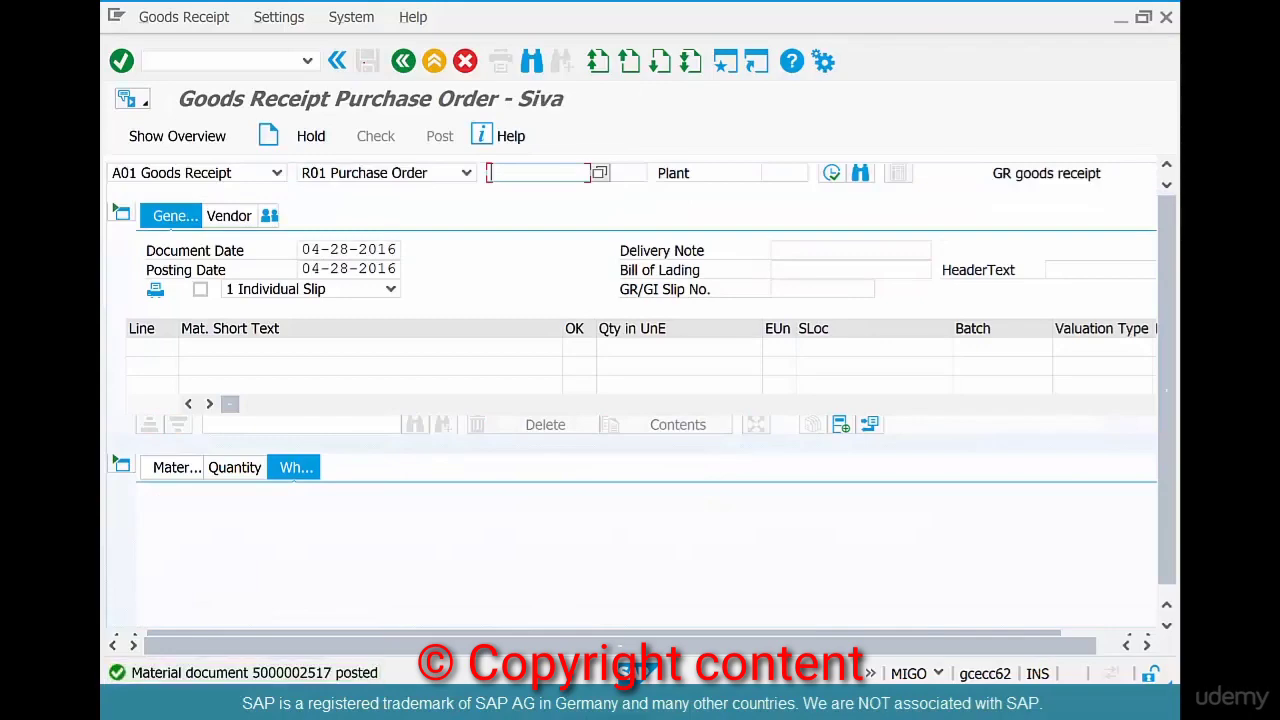
- Reopen the Accounting 1 view of material COFFEEBEANS-06 for plant CHI1 in the material display and check its moving price
{"action": "key", "text": "alt+Tab"}
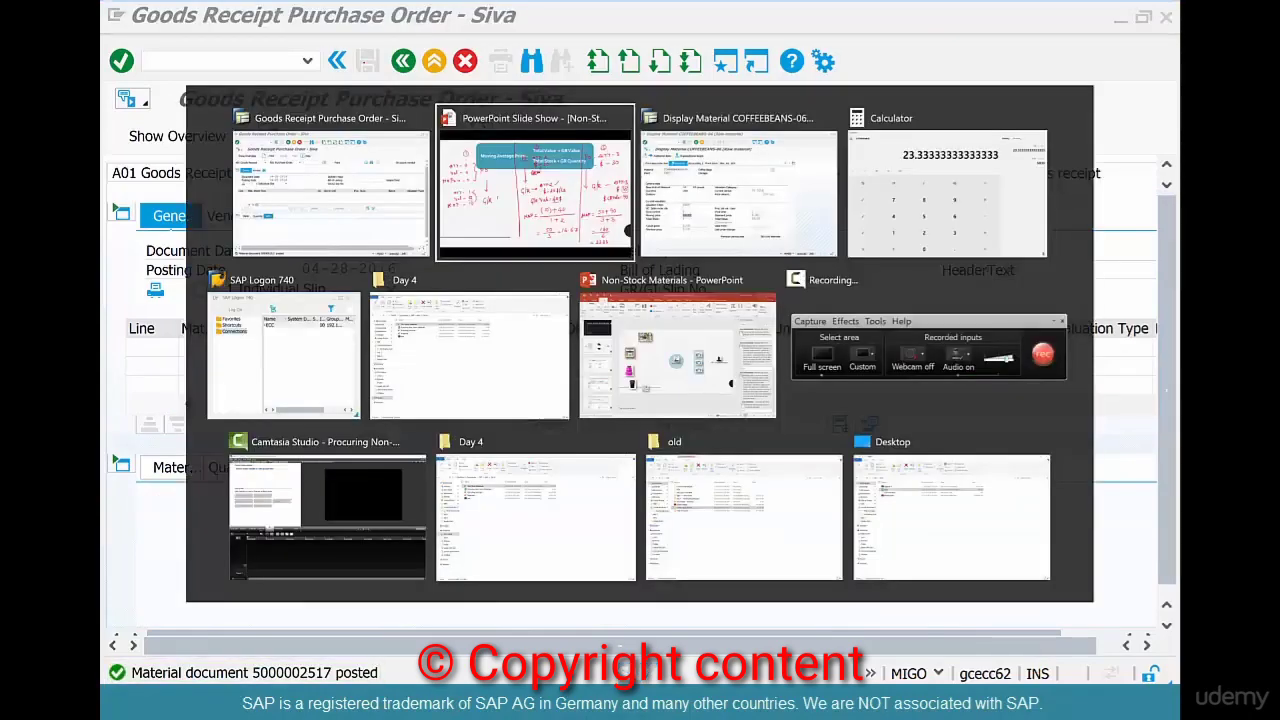
{"action": "key", "text": "alt+Tab"}
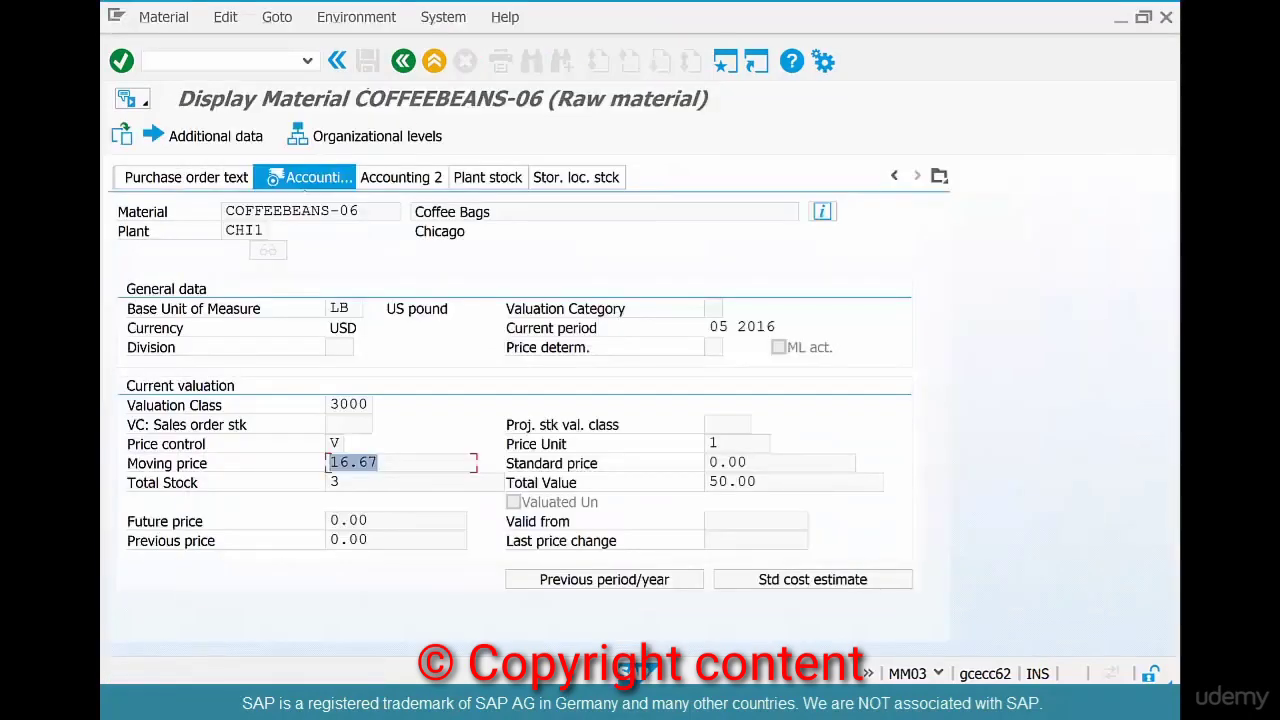
{"action": "left_click", "coordinate": [403, 61]}
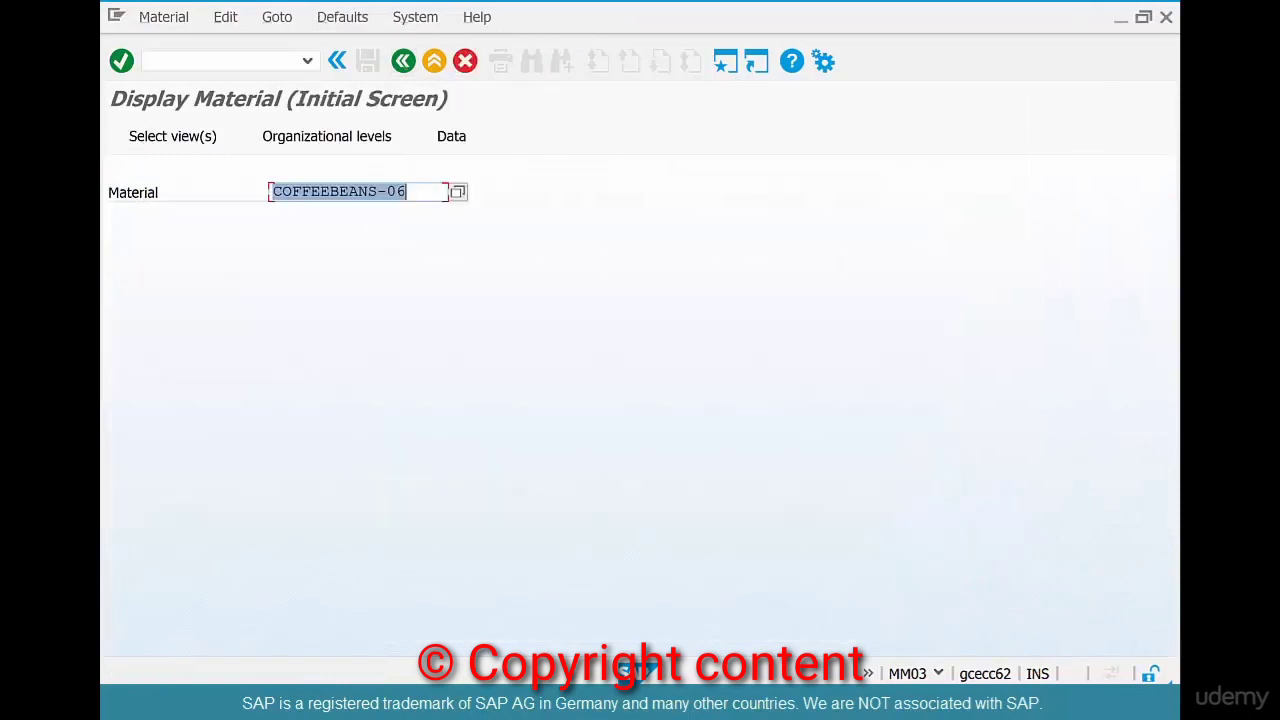
{"action": "key", "text": "Return"}
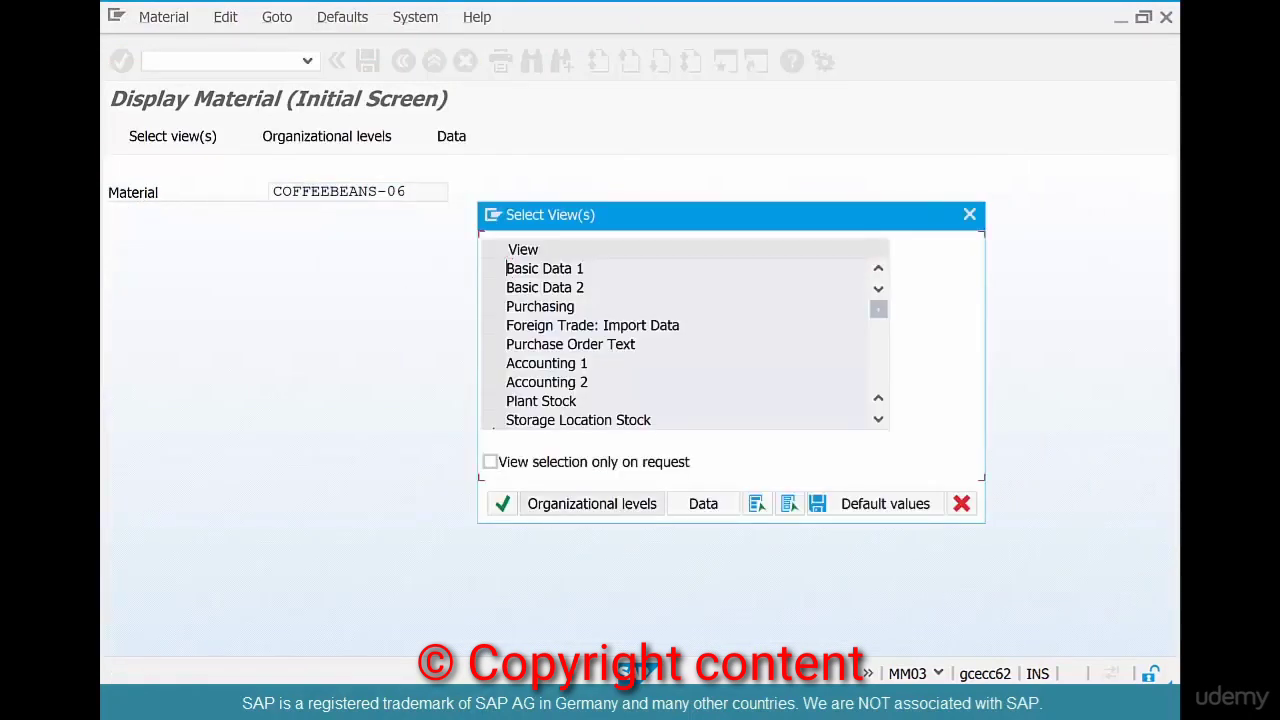
{"action": "left_click", "coordinate": [491, 363]}
{"action": "left_click", "coordinate": [502, 503]}
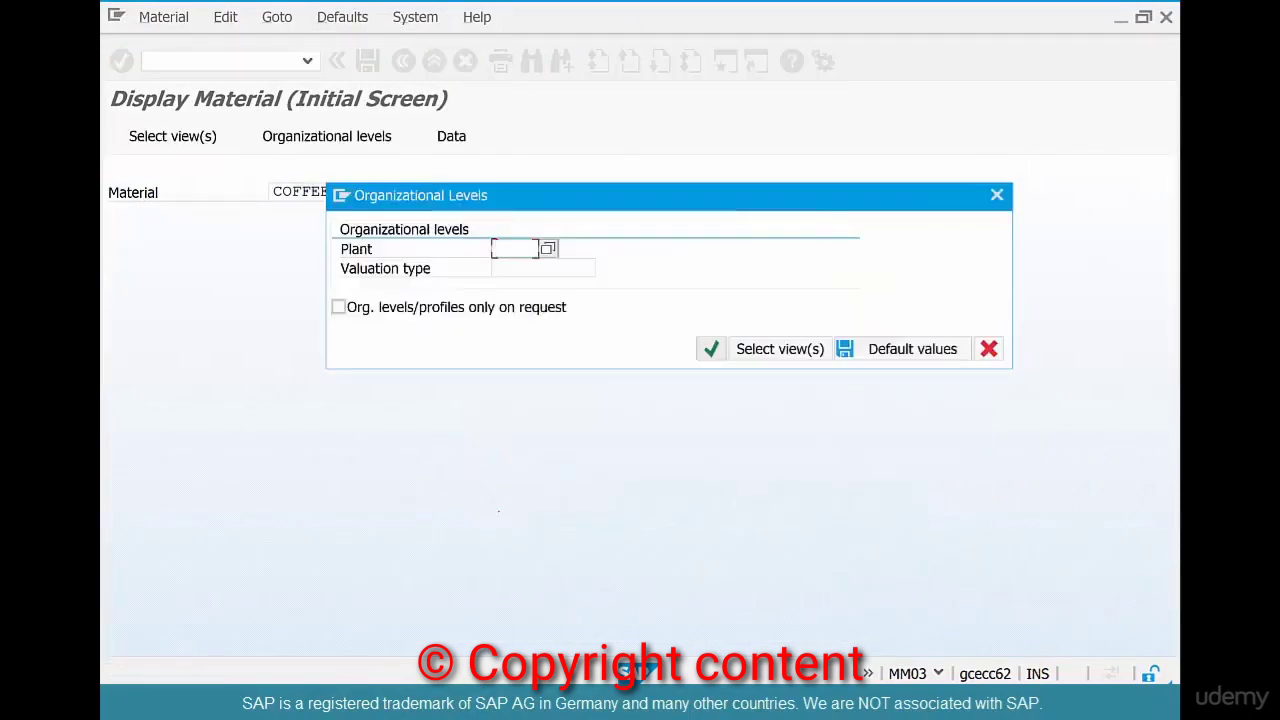
{"action": "type", "text": "chi1"}
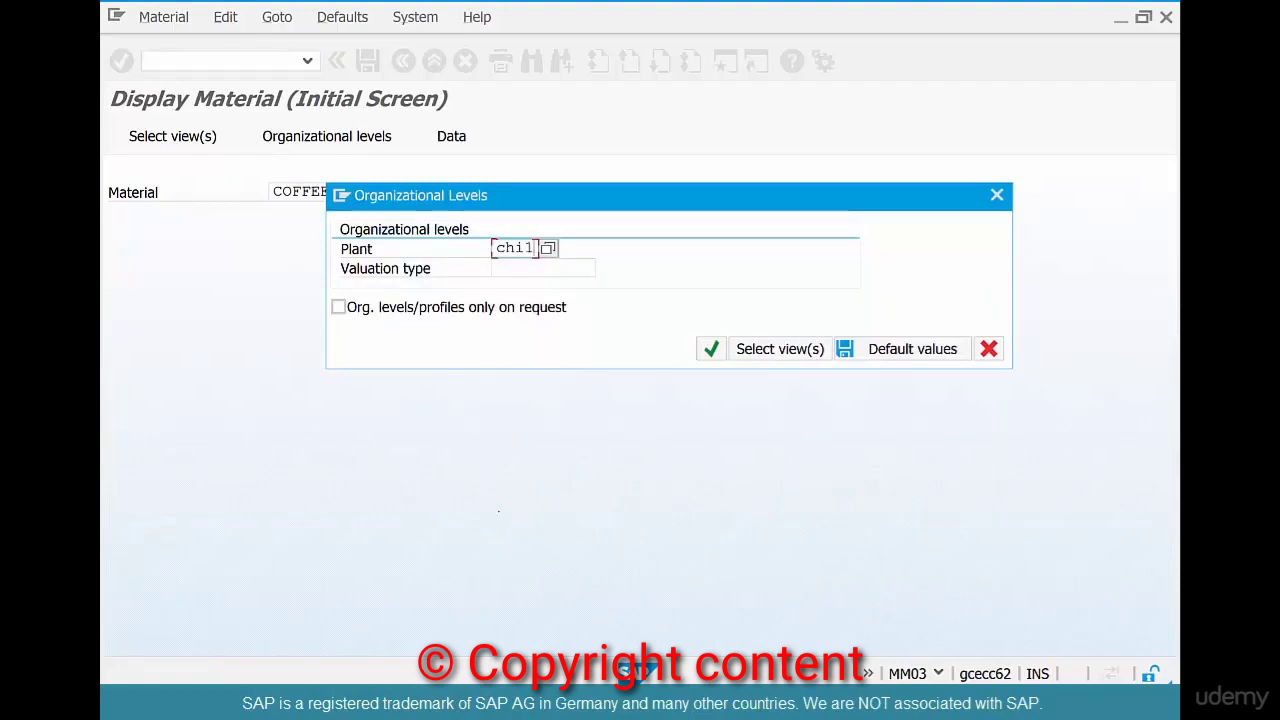
{"action": "key", "text": "Return"}
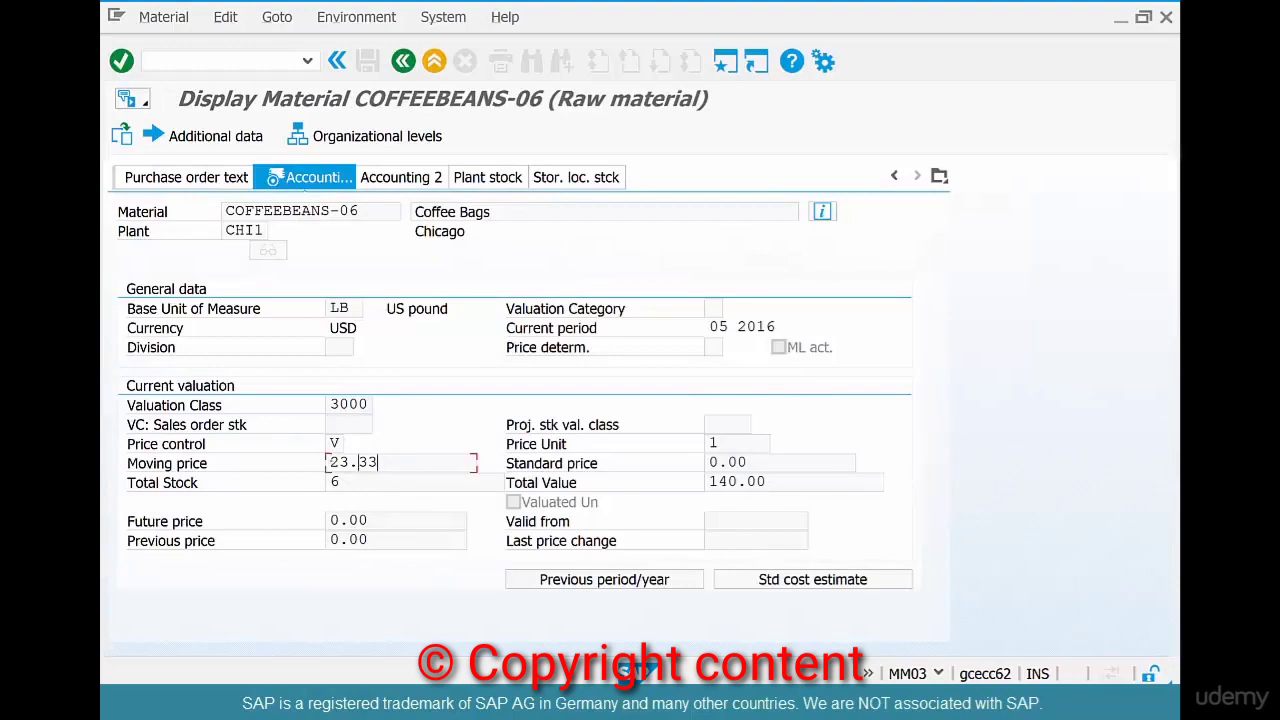
{"action": "left_click_drag", "start_coordinate": [403, 462], "coordinate": [328, 462]}
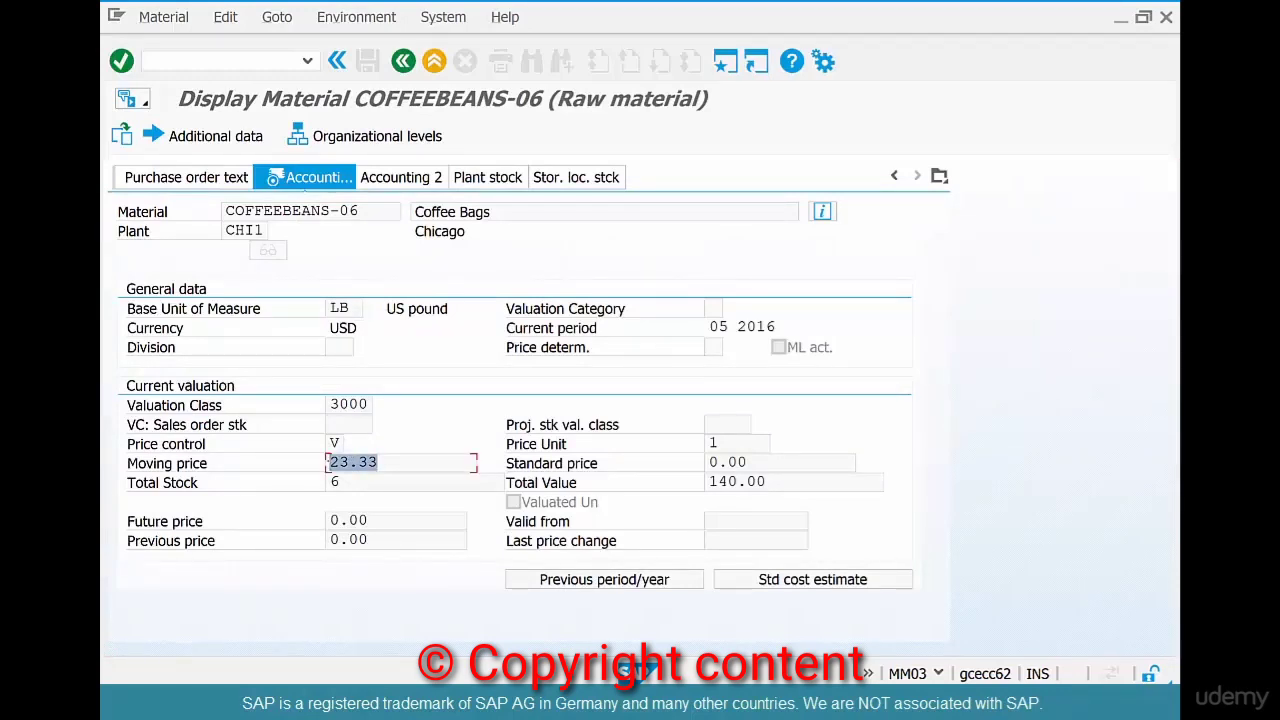
- Switch to the PowerPoint slide show and underline the third case's final moving average price result
{"action": "key", "text": "alt+Tab"}
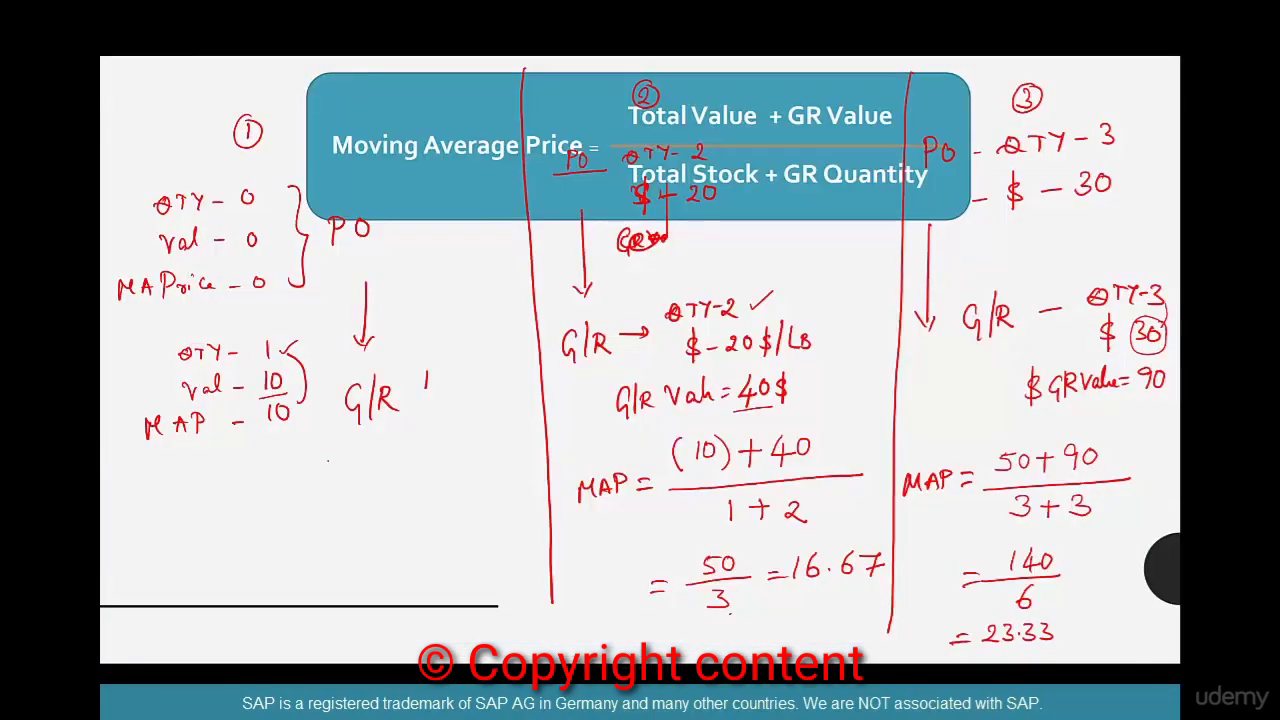
{"action": "left_click_drag", "start_coordinate": [974, 652], "coordinate": [1061, 650]}
{"action": "key", "text": "alt+Tab"}
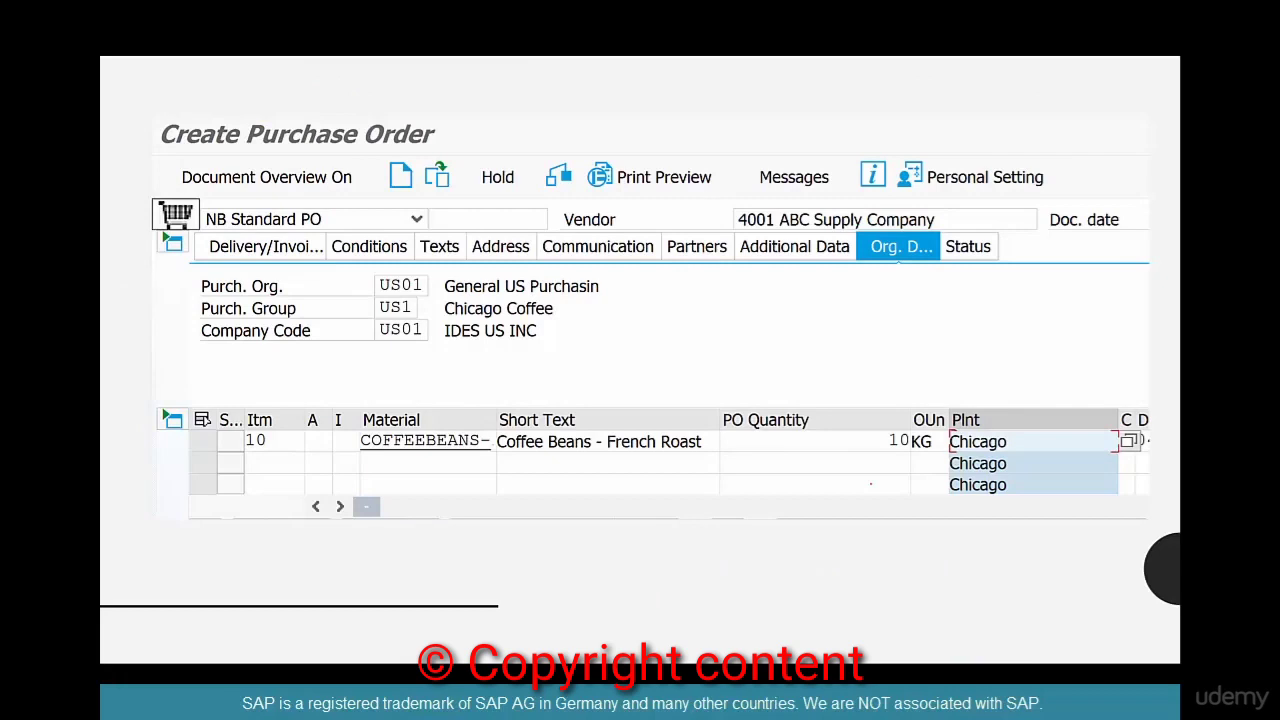
- Mark Personal Setting on the slide, and on the next slide circle PO header and PO item and mark the three organizational defaults
{"action": "mouse_move", "coordinate": [1046, 169]}
{"action": "left_mouse_down"}
{"action": "mouse_move", "coordinate": [894, 203]}
{"action": "mouse_move", "coordinate": [1017, 157]}
{"action": "left_mouse_up"}
{"action": "key", "text": "Right"}
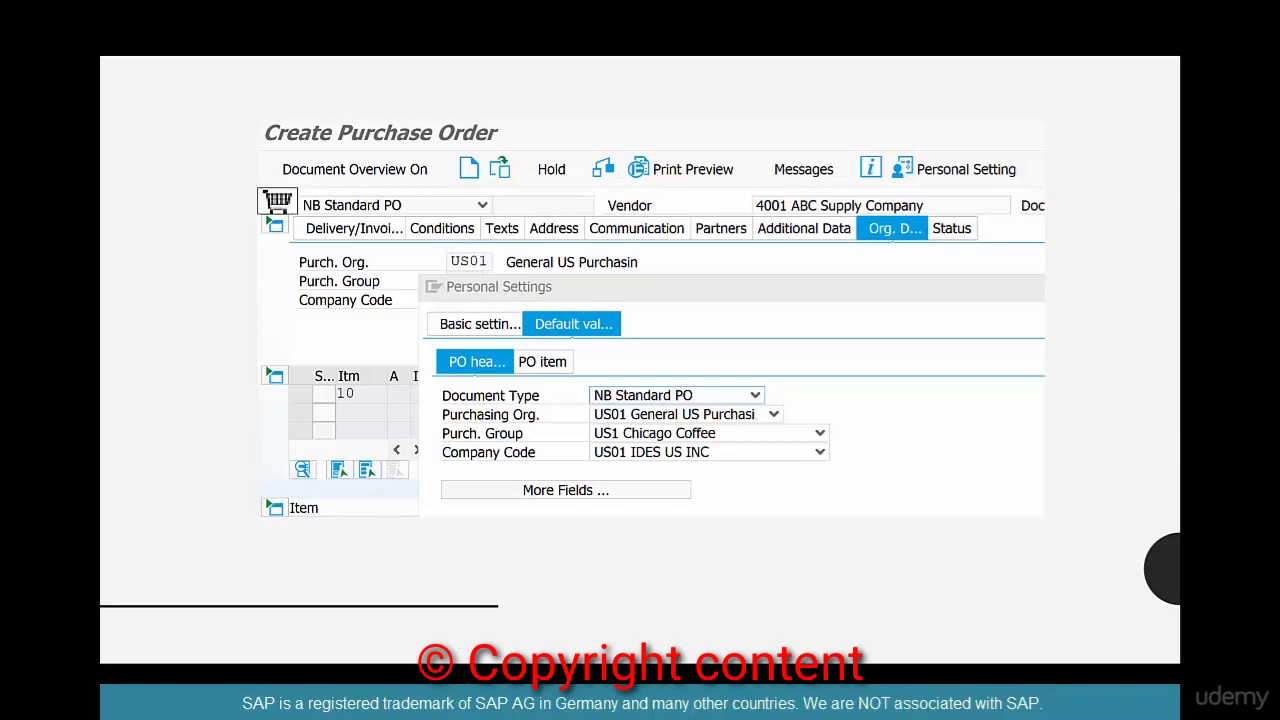
{"action": "mouse_move", "coordinate": [506, 352]}
{"action": "left_mouse_down"}
{"action": "mouse_move", "coordinate": [438, 364]}
{"action": "mouse_move", "coordinate": [510, 372]}
{"action": "mouse_move", "coordinate": [508, 346]}
{"action": "left_mouse_up"}
{"action": "left_click_drag", "start_coordinate": [788, 413], "coordinate": [872, 419]}
{"action": "mouse_move", "coordinate": [852, 411]}
{"action": "left_mouse_down"}
{"action": "mouse_move", "coordinate": [872, 446]}
{"action": "mouse_move", "coordinate": [855, 455]}
{"action": "left_mouse_up"}
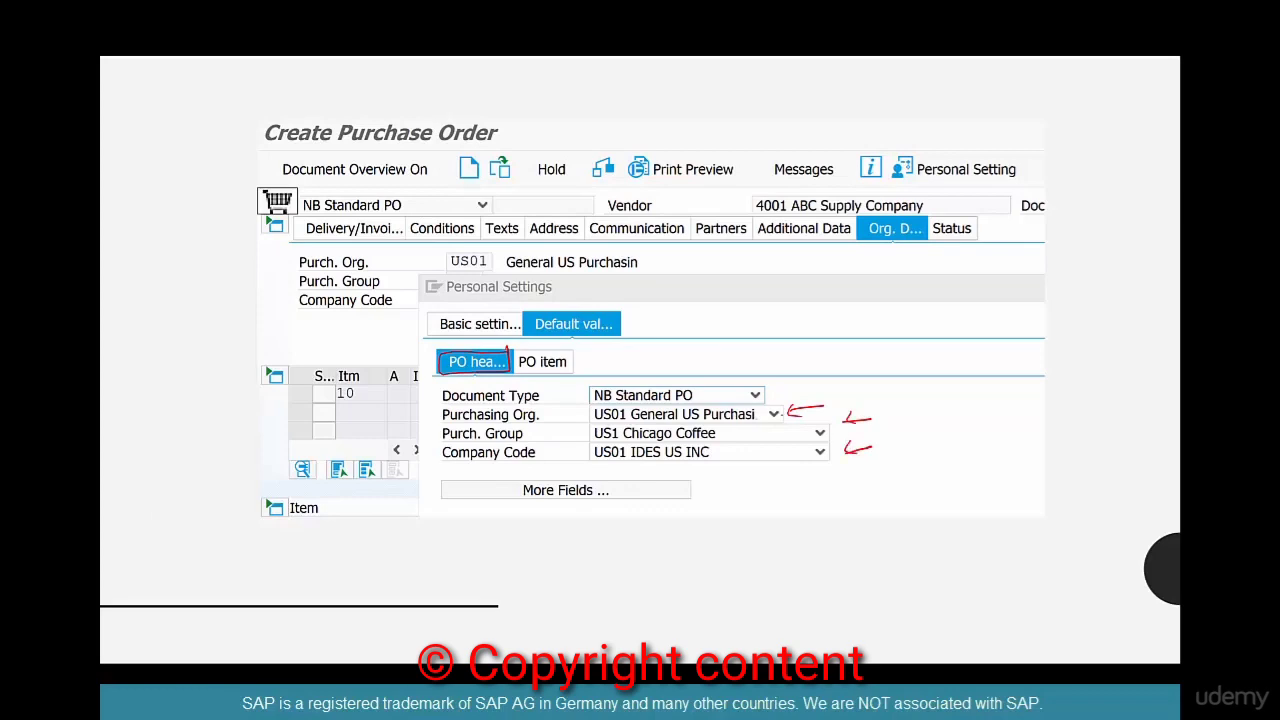
{"action": "mouse_move", "coordinate": [566, 352]}
{"action": "left_mouse_down"}
{"action": "mouse_move", "coordinate": [518, 356]}
{"action": "mouse_move", "coordinate": [574, 364]}
{"action": "left_mouse_up"}
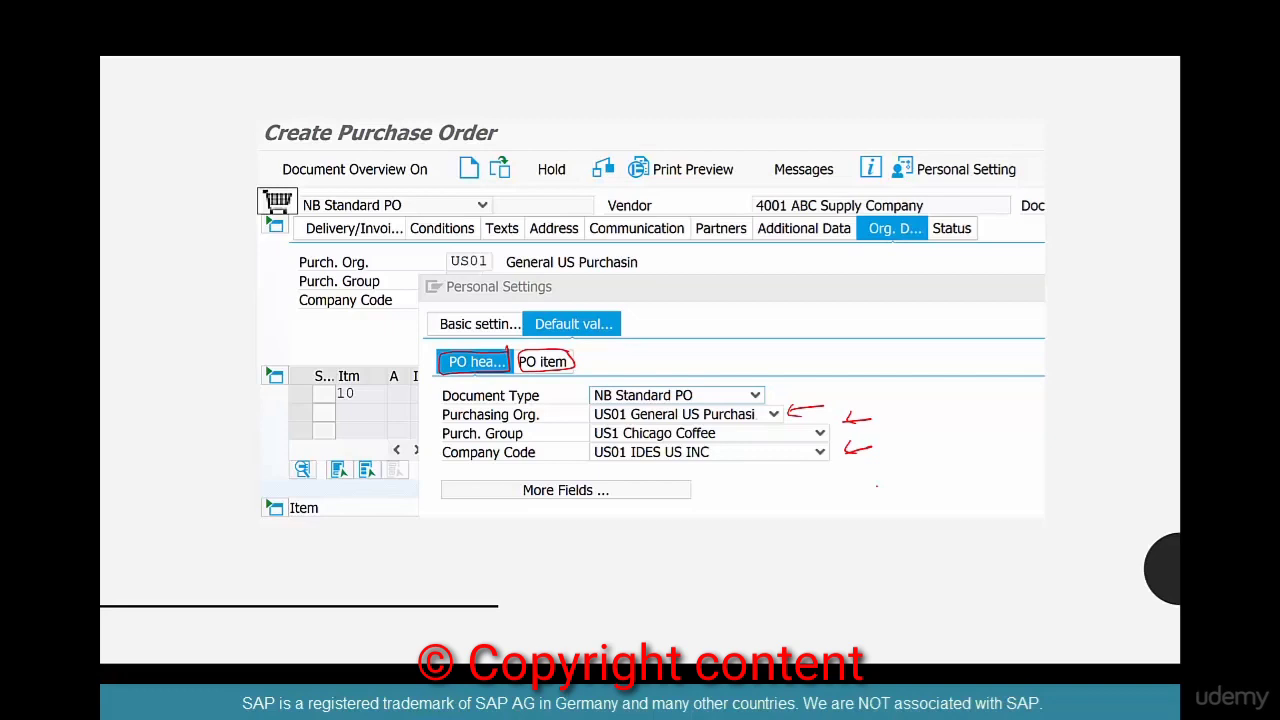
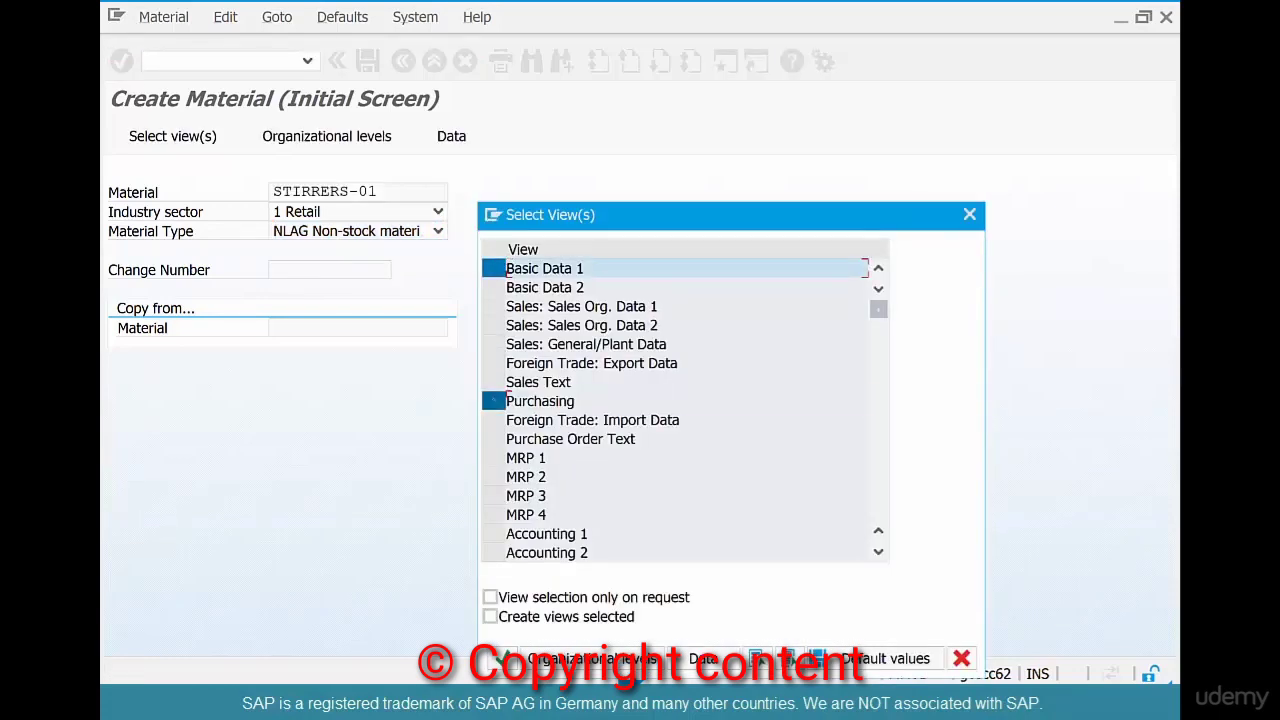
- Select the Purchasing and Accounting 1 views besides Basic Data 1 for material STIRRERS-01 and enter plant CHI1
{"action": "left_click", "coordinate": [494, 401]}
{"action": "left_click", "coordinate": [494, 533]}
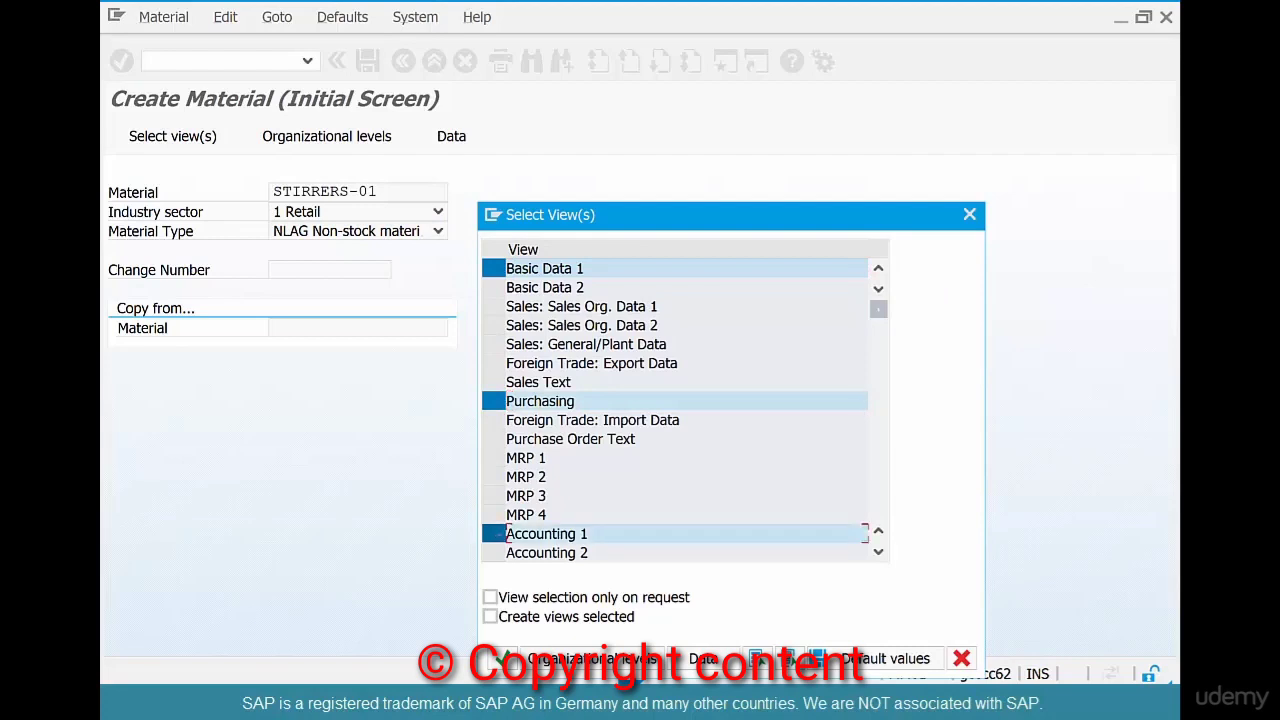
{"action": "key", "text": "Return"}
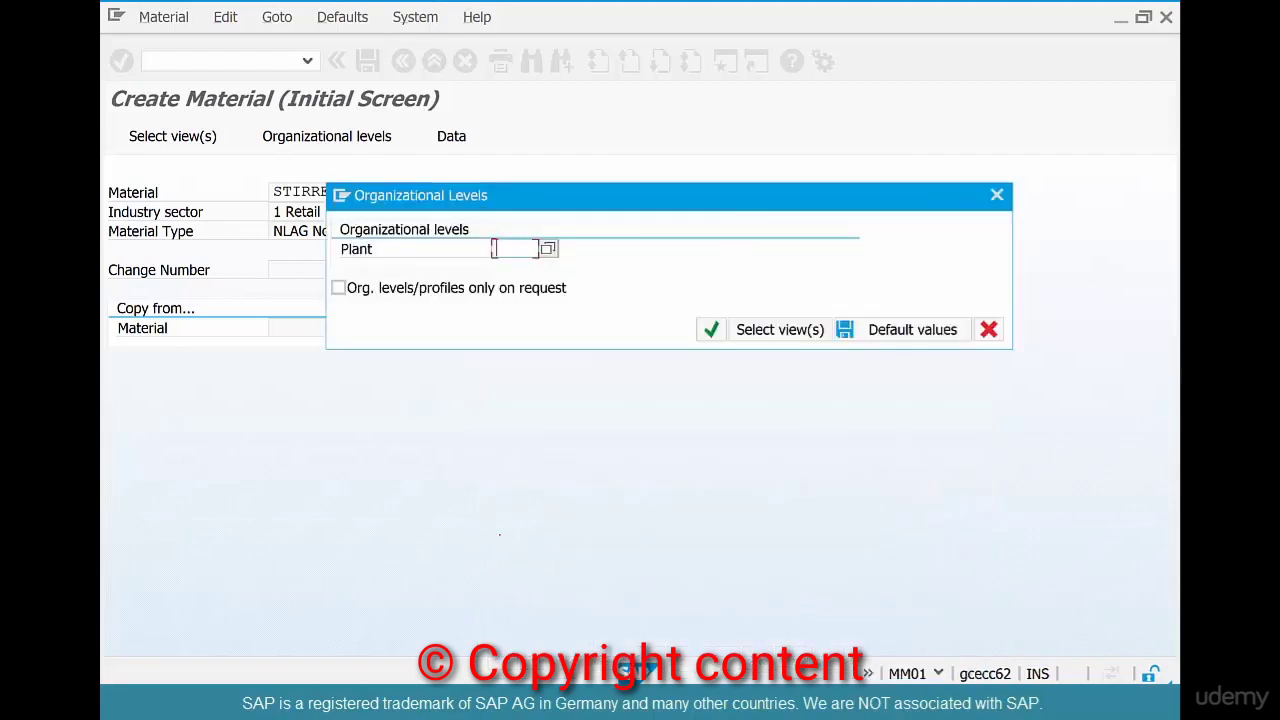
{"action": "type", "text": "chil"}
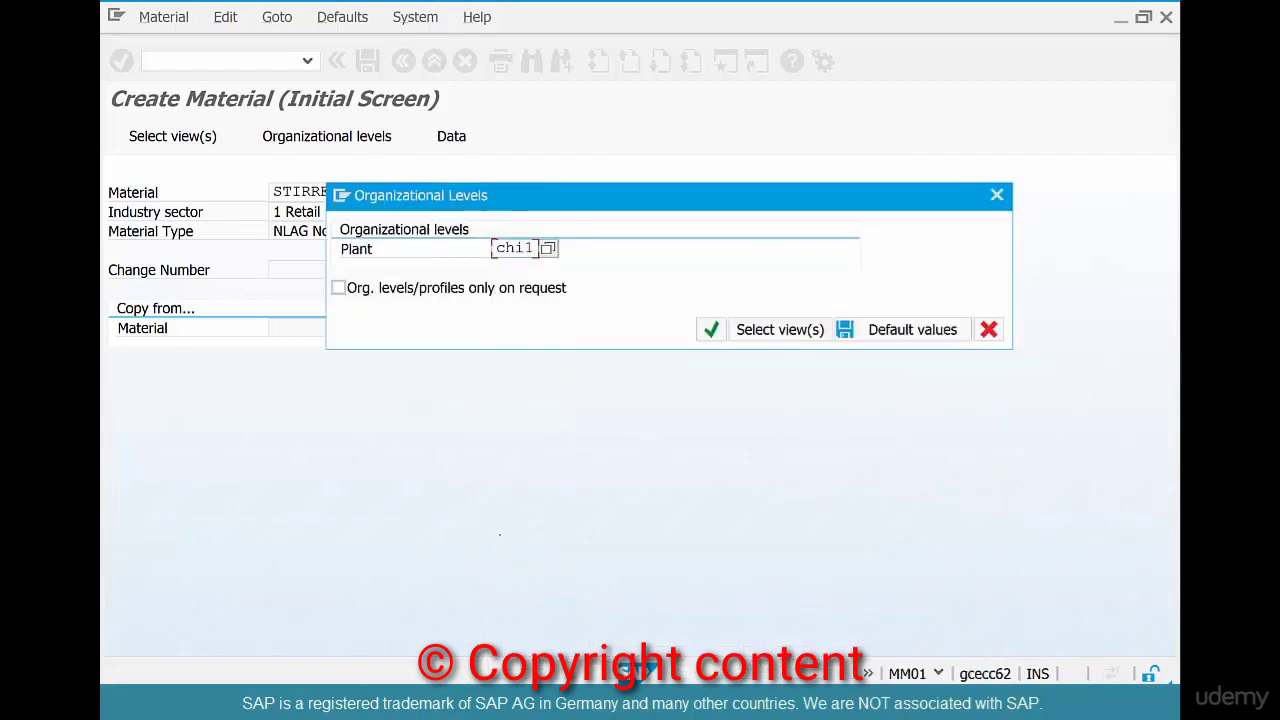
{"action": "key", "text": "Return"}
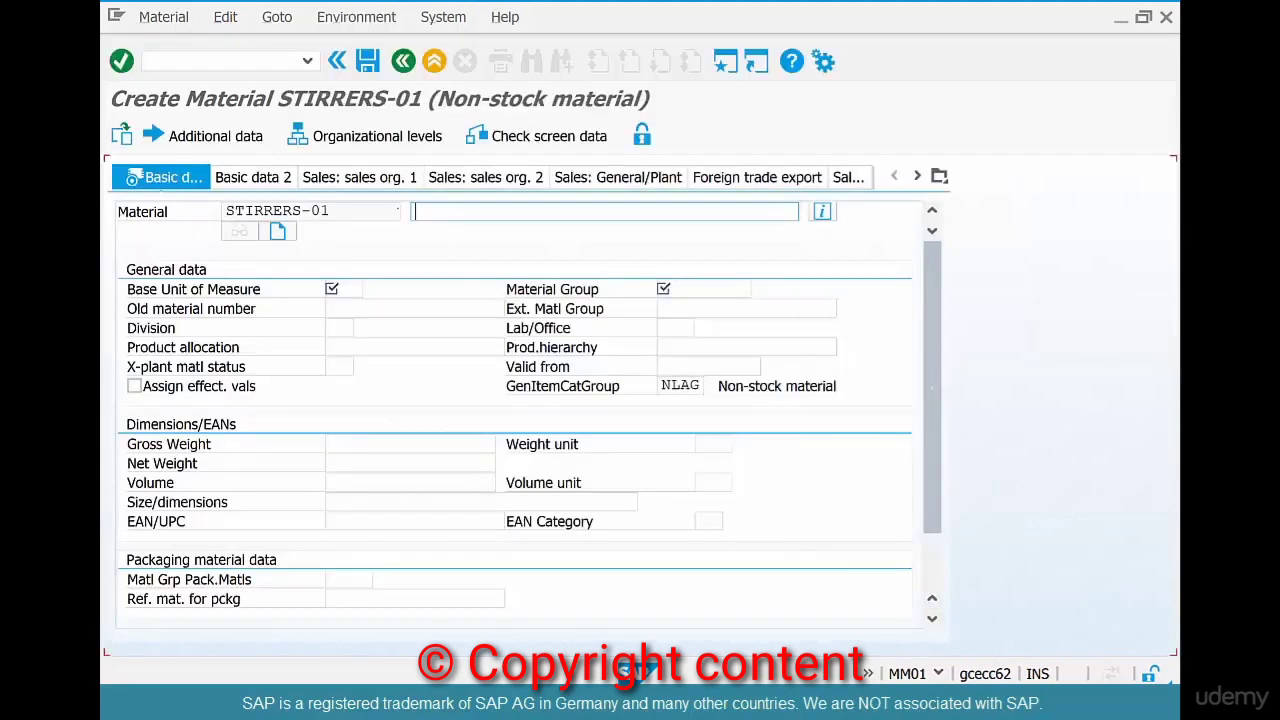
- Fill Basic Data 1 of STIRRERS-01 with description Stirrers - Brown, base unit of measure EA and material group 015
{"action": "type", "text": "st"}
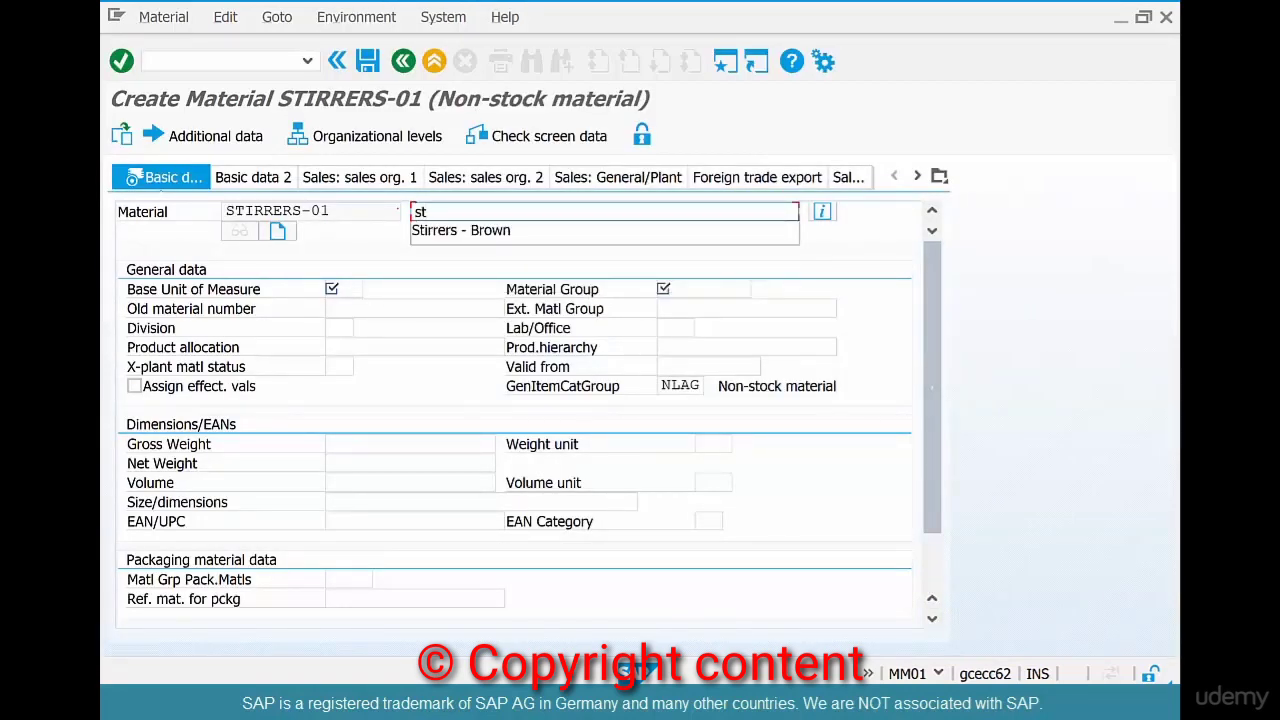
{"action": "key", "text": "Down"}
{"action": "key", "text": "Return"}
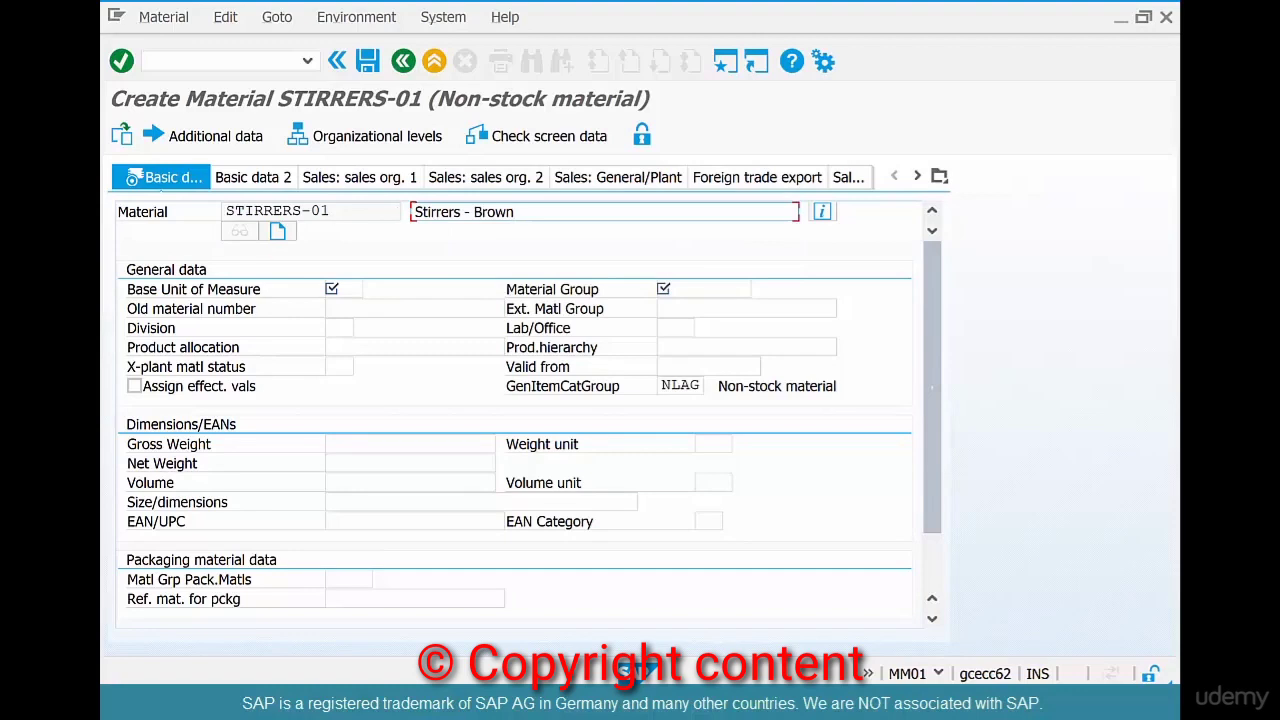
{"action": "key", "text": "Down"}
{"action": "key", "text": "Up"}
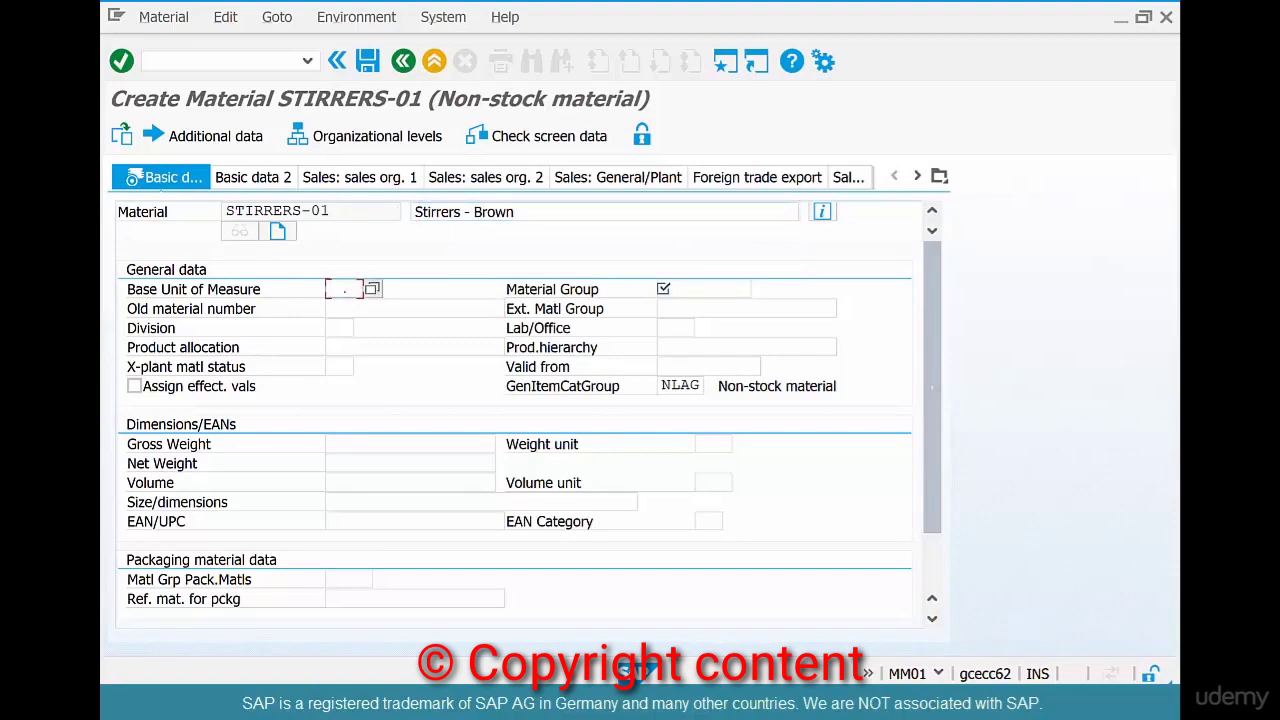
{"action": "type", "text": "ea"}
{"action": "key", "text": "Tab"}
{"action": "type", "text": "015"}
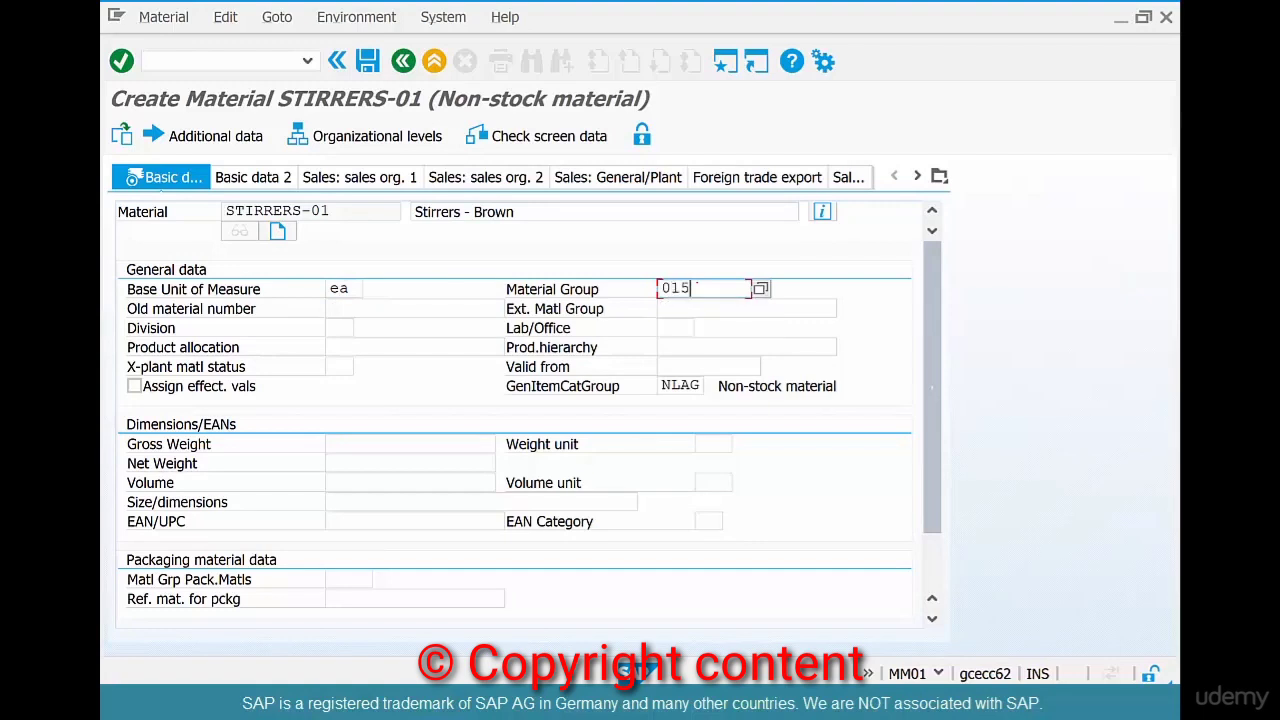
{"action": "key", "text": "Return"}
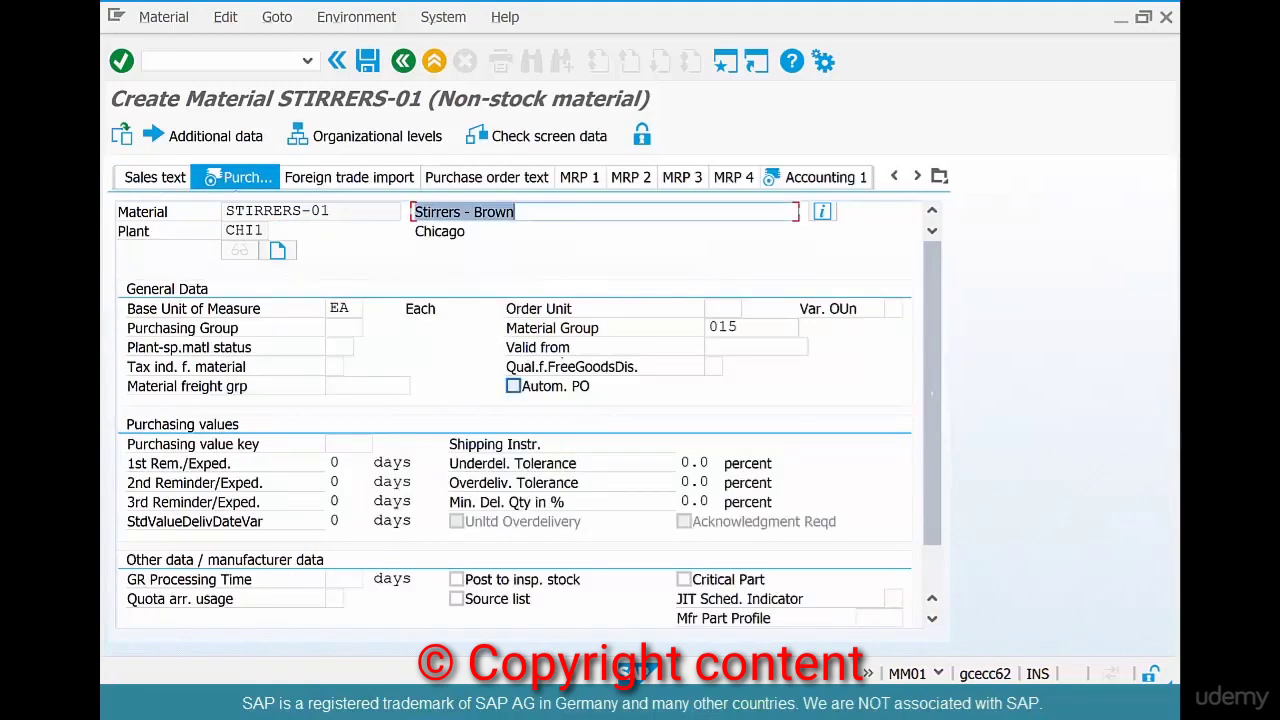
- Accept the Purchasing and Accounting 1 views of STIRRERS-01 without a price, save the material and leave material creation
{"action": "key", "text": "Return"}
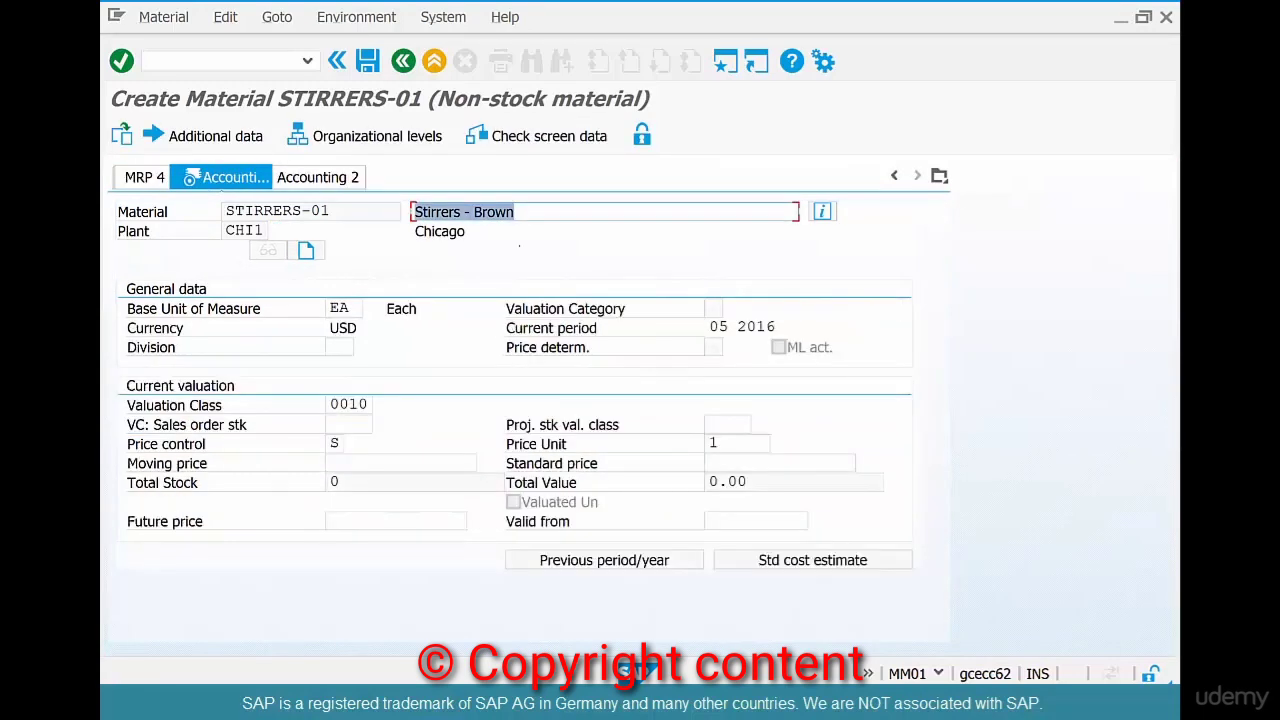
{"action": "key", "text": "Return"}
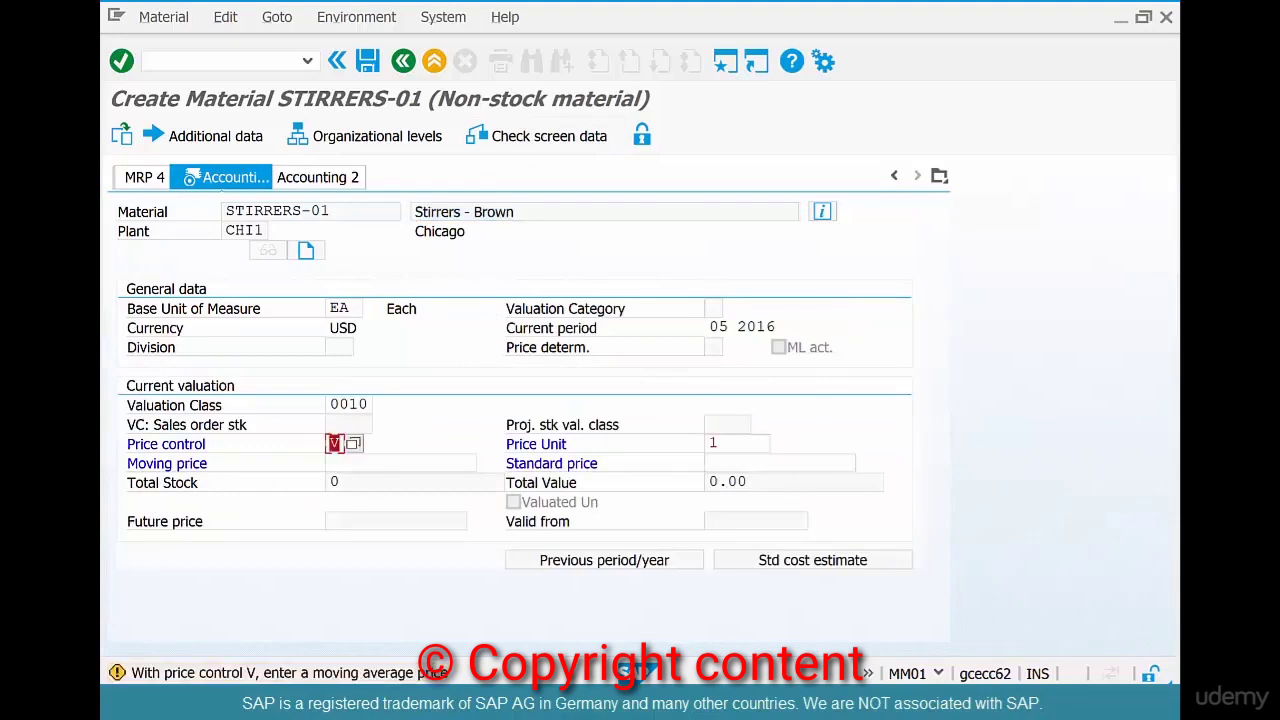
{"action": "key", "text": "Return"}
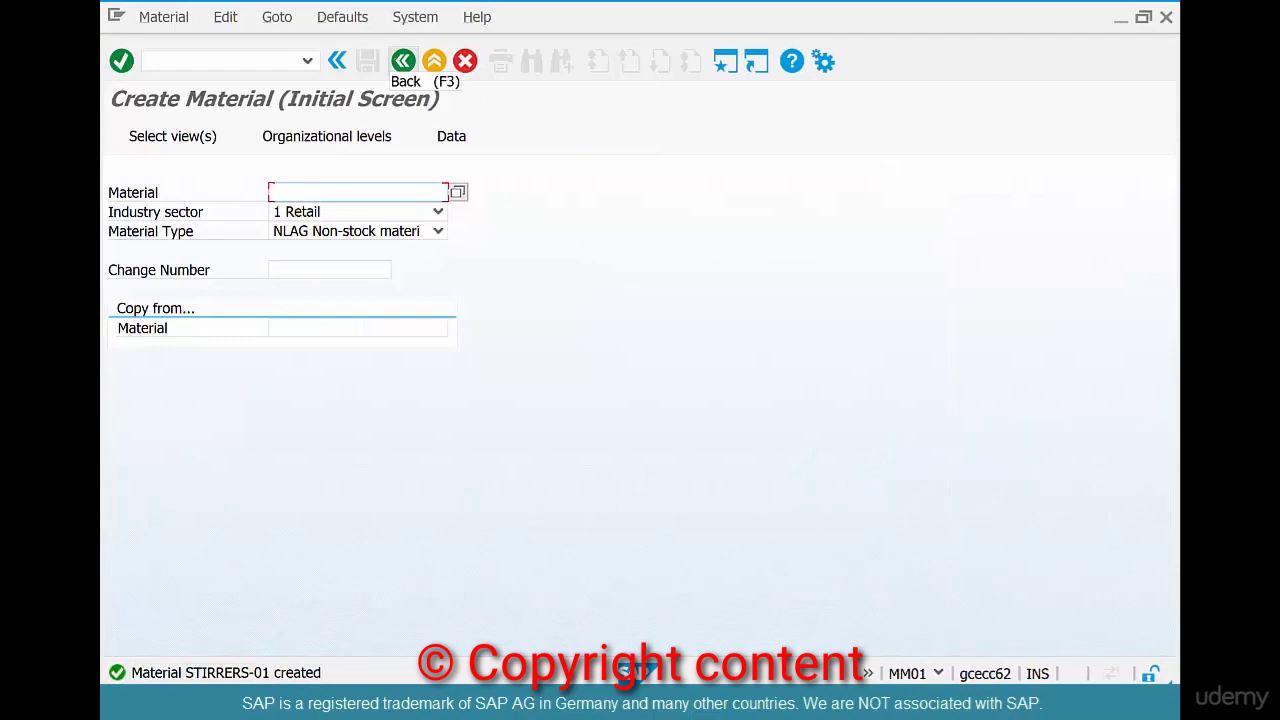
{"action": "left_click", "coordinate": [403, 61]}
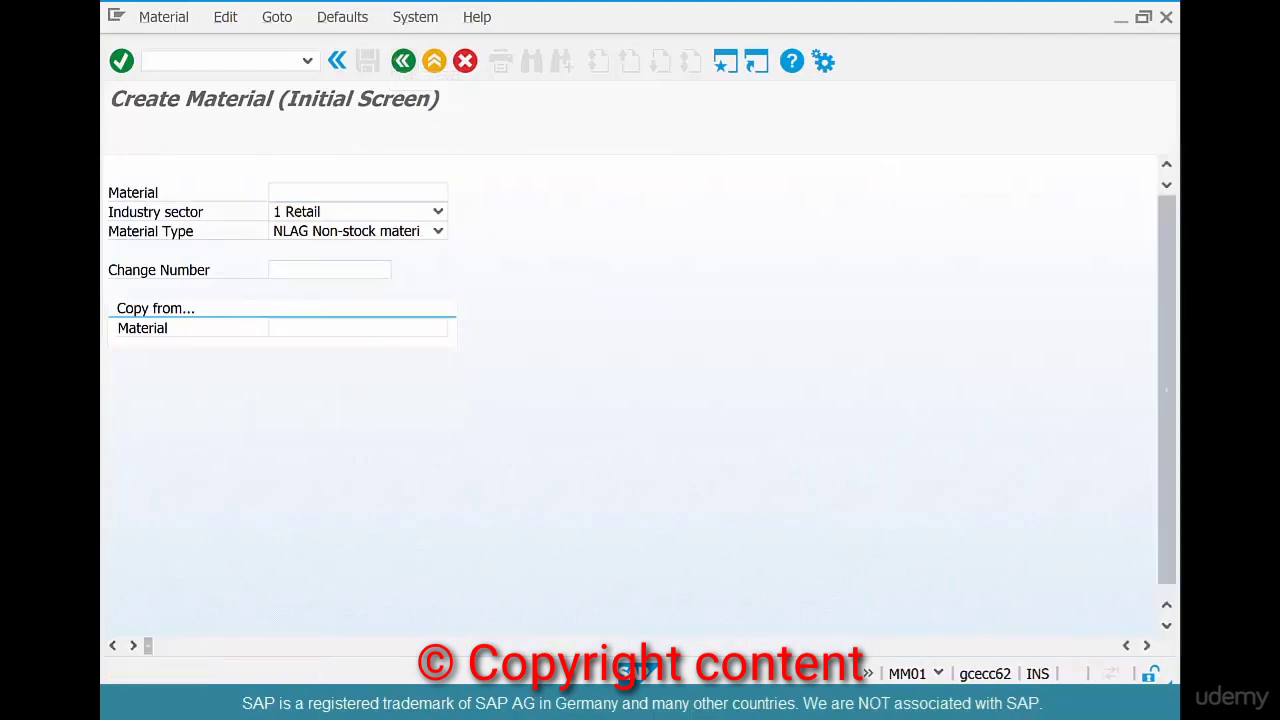
- Start transaction ME21N and enter vendor 4001 (ABC Supply Company) on the standard purchase order
{"action": "type", "text": "me21n"}
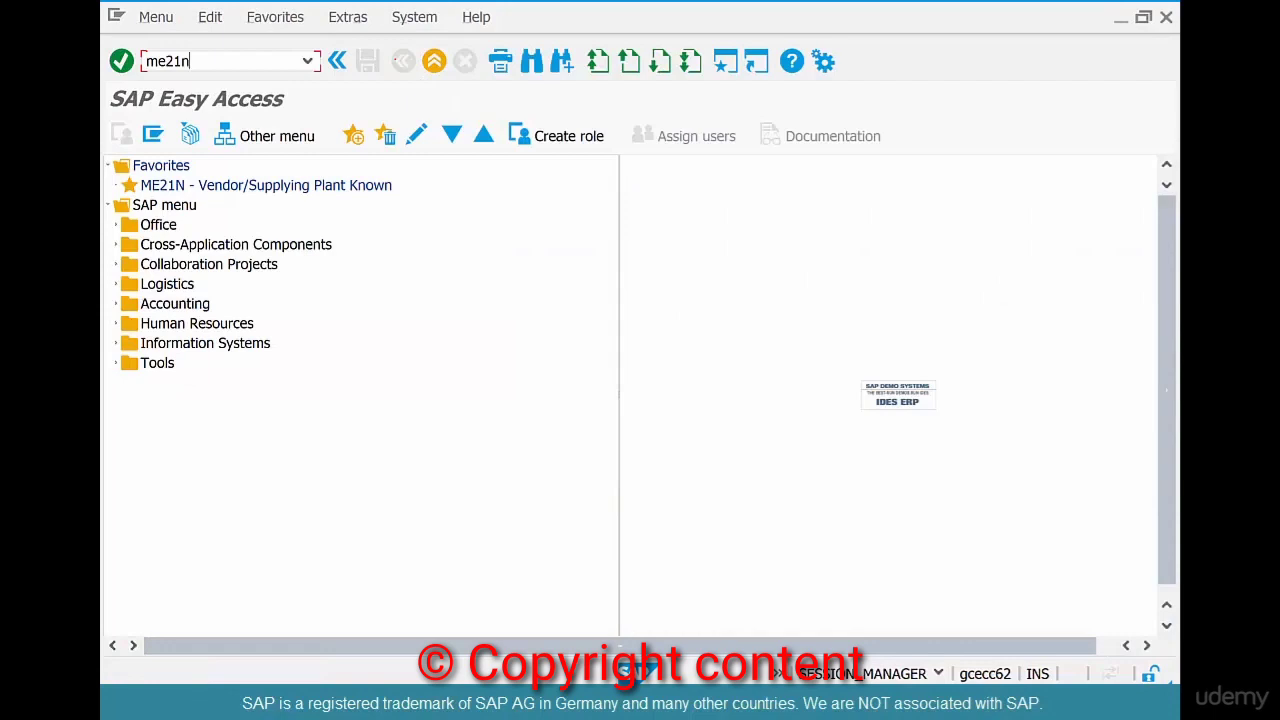
{"action": "key", "text": "Return"}
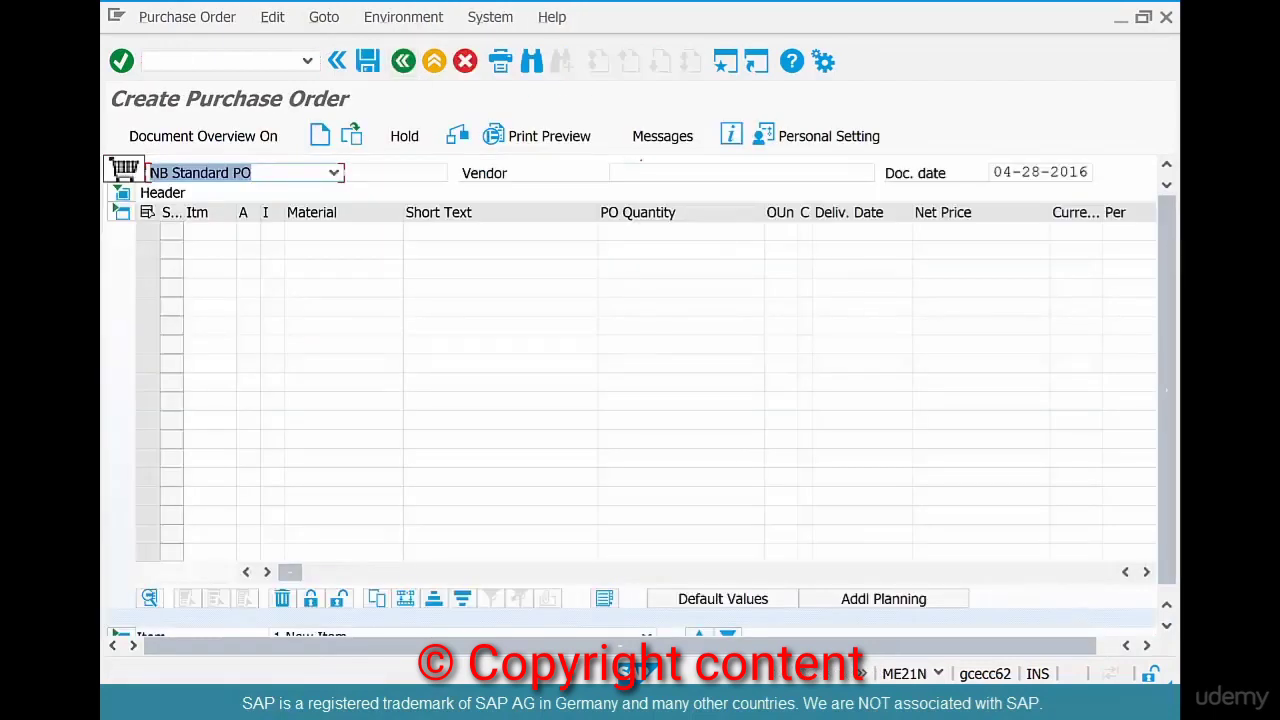
{"action": "left_click", "coordinate": [641, 173]}
{"action": "type", "text": "4"}
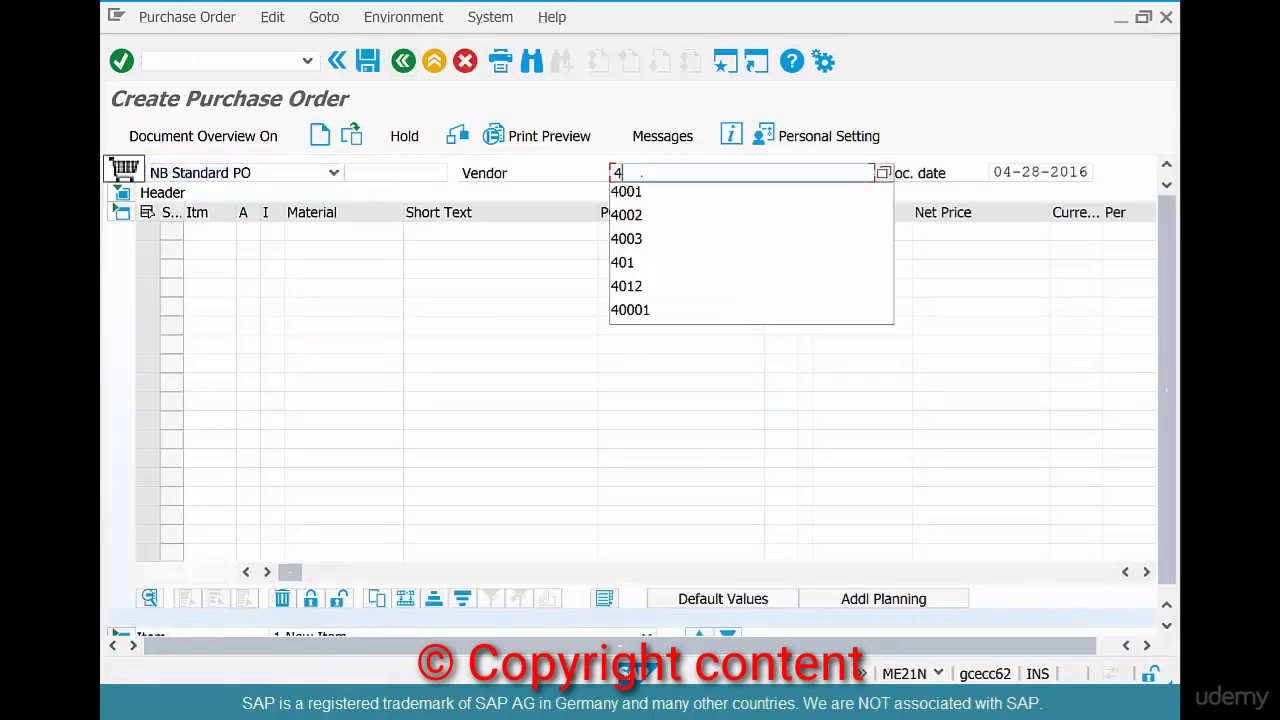
{"action": "type", "text": "0"}
{"action": "key", "text": "Down"}
{"action": "key", "text": "Return"}
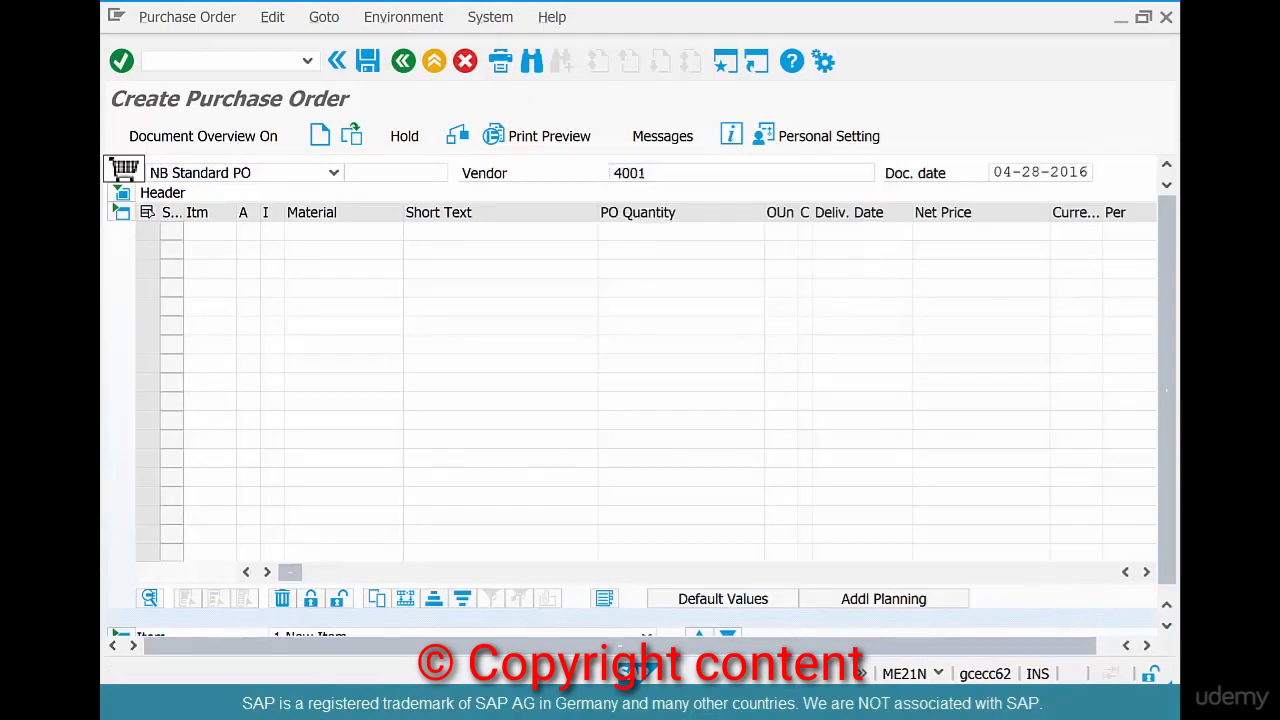
{"action": "key", "text": "Return"}
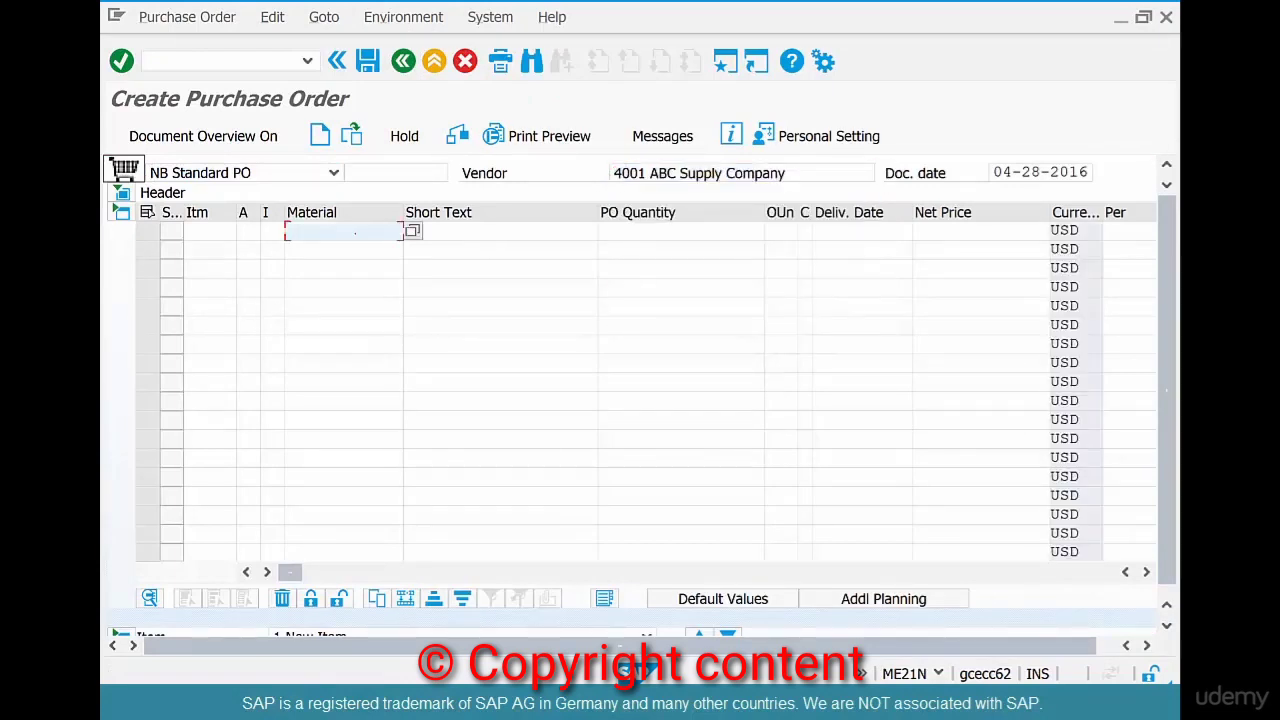
- Add material COFFEEBEANS-06 with a quantity of 100 as the first purchase order item
{"action": "type", "text": "co"}
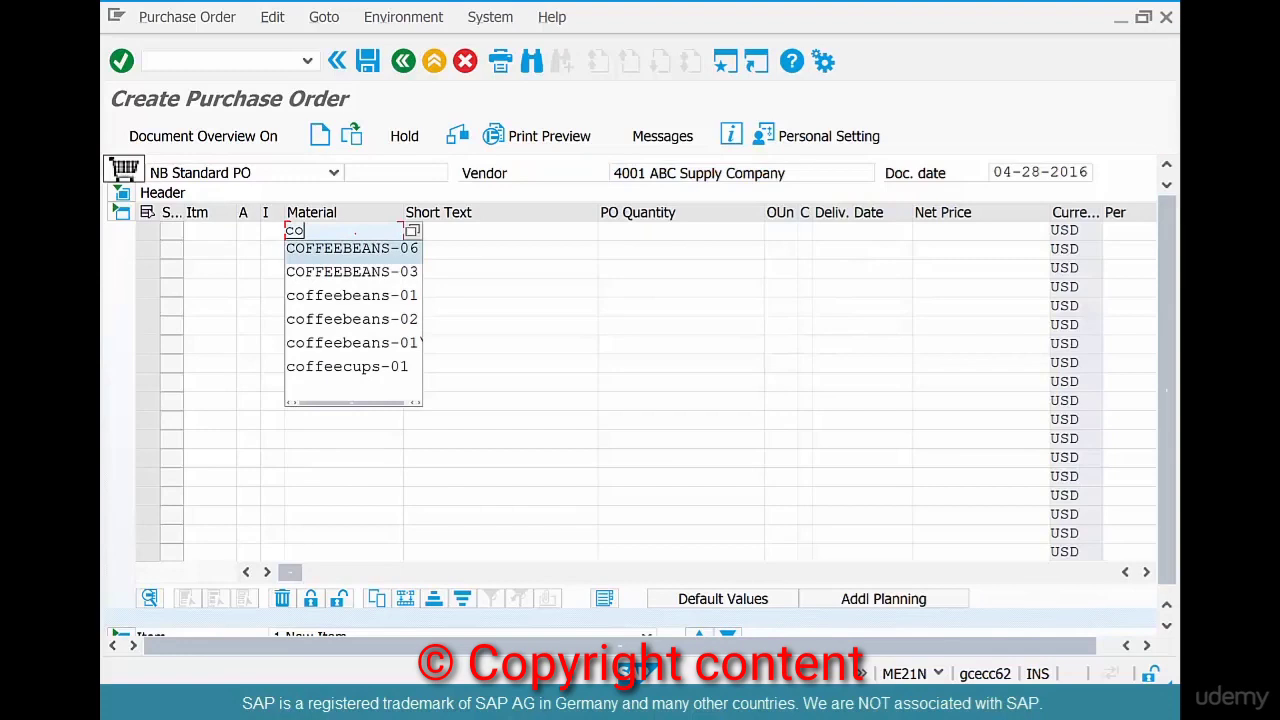
{"action": "key", "text": "Return"}
{"action": "key", "text": "Tab"}
{"action": "type", "text": "1"}
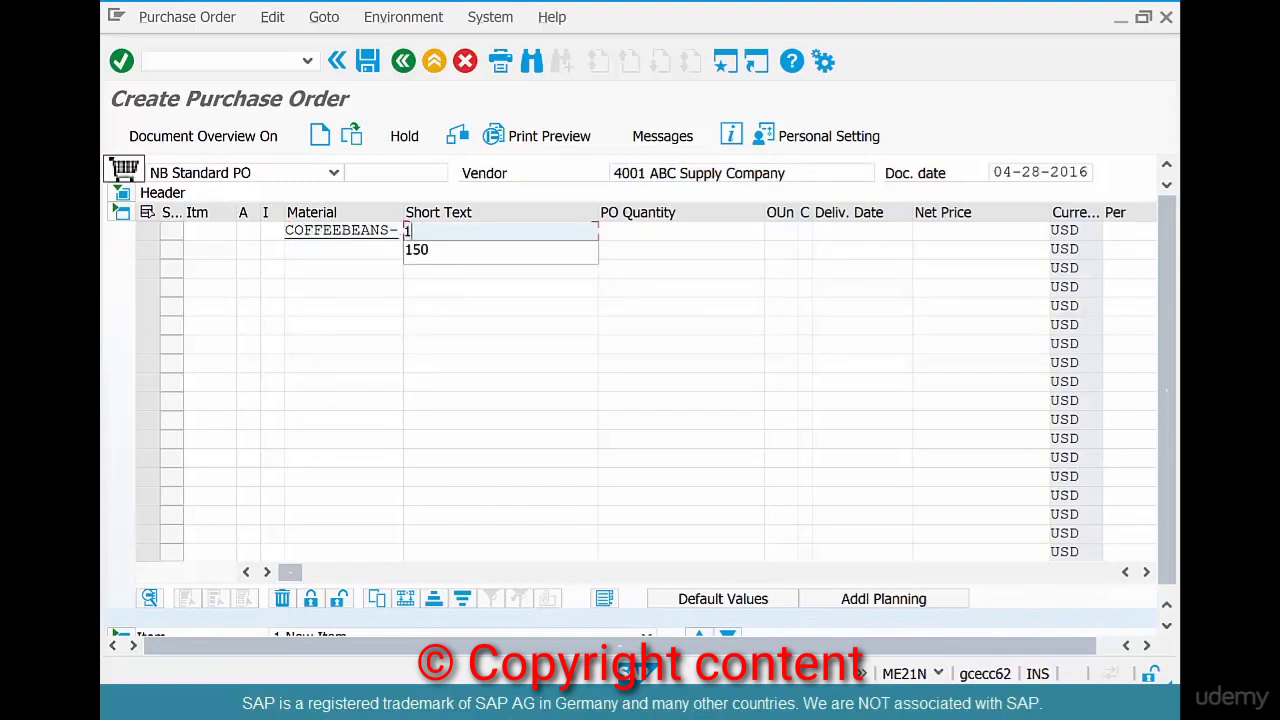
{"action": "key", "text": "BackSpace"}
{"action": "key", "text": "Tab"}
{"action": "type", "text": "100"}
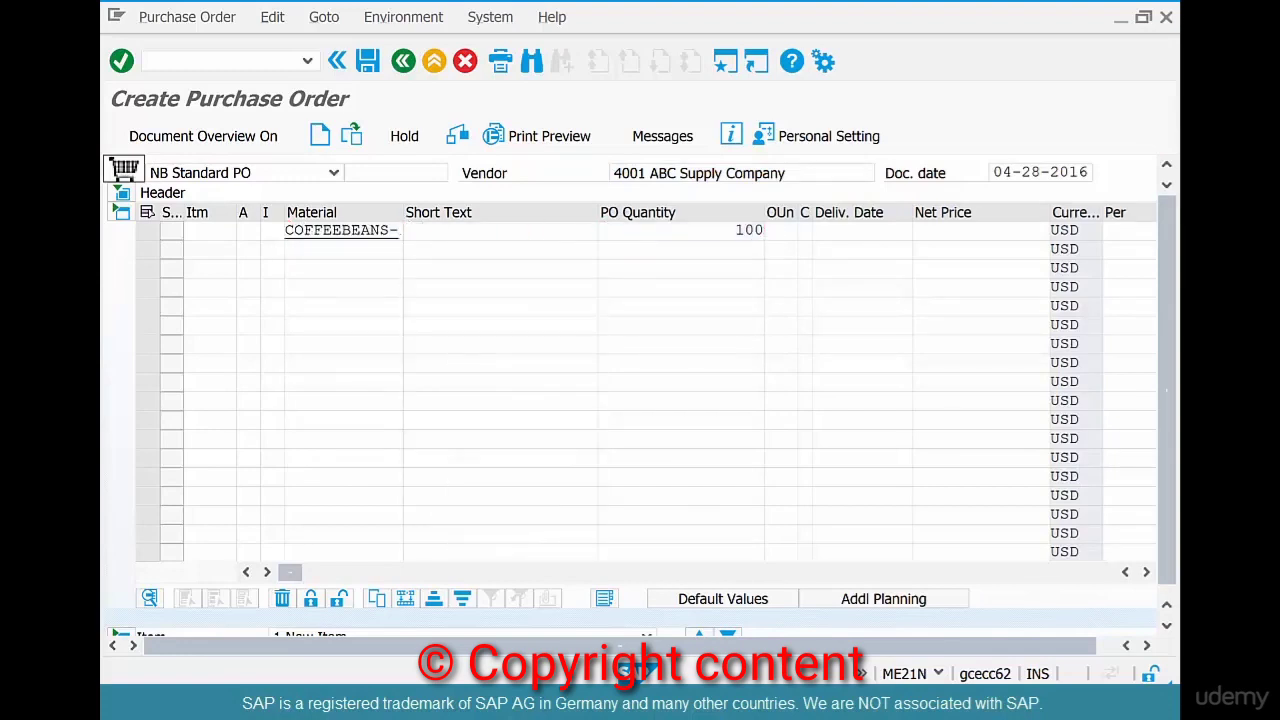
{"action": "key", "text": "Return"}
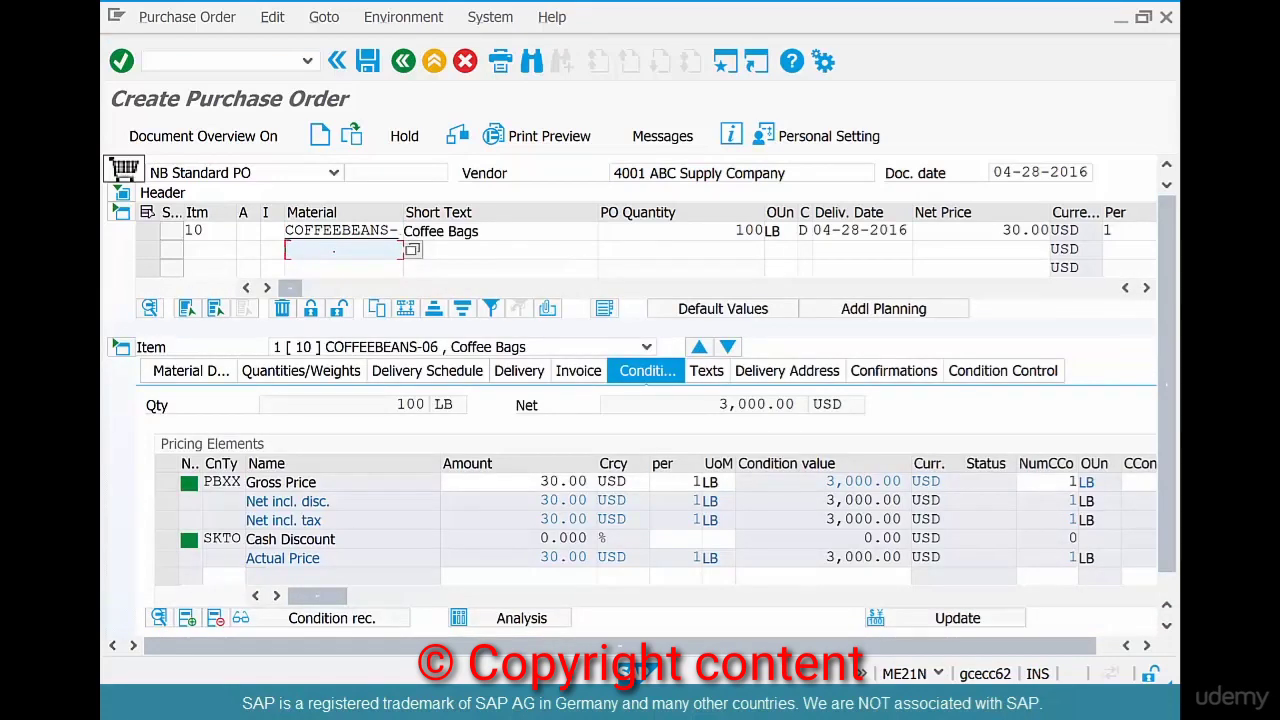
- Add material STIRRERS-01 with a quantity of 1000 as the second purchase order item
{"action": "type", "text": "st"}
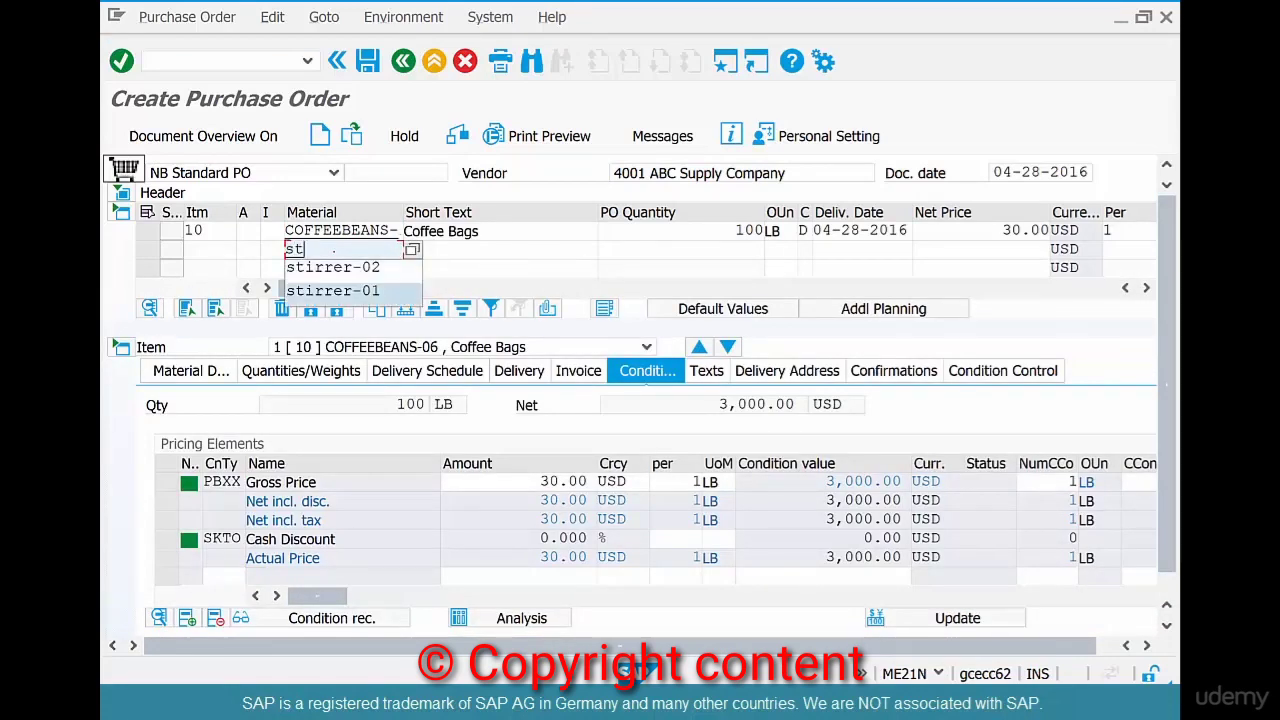
{"action": "type", "text": "irrer"}
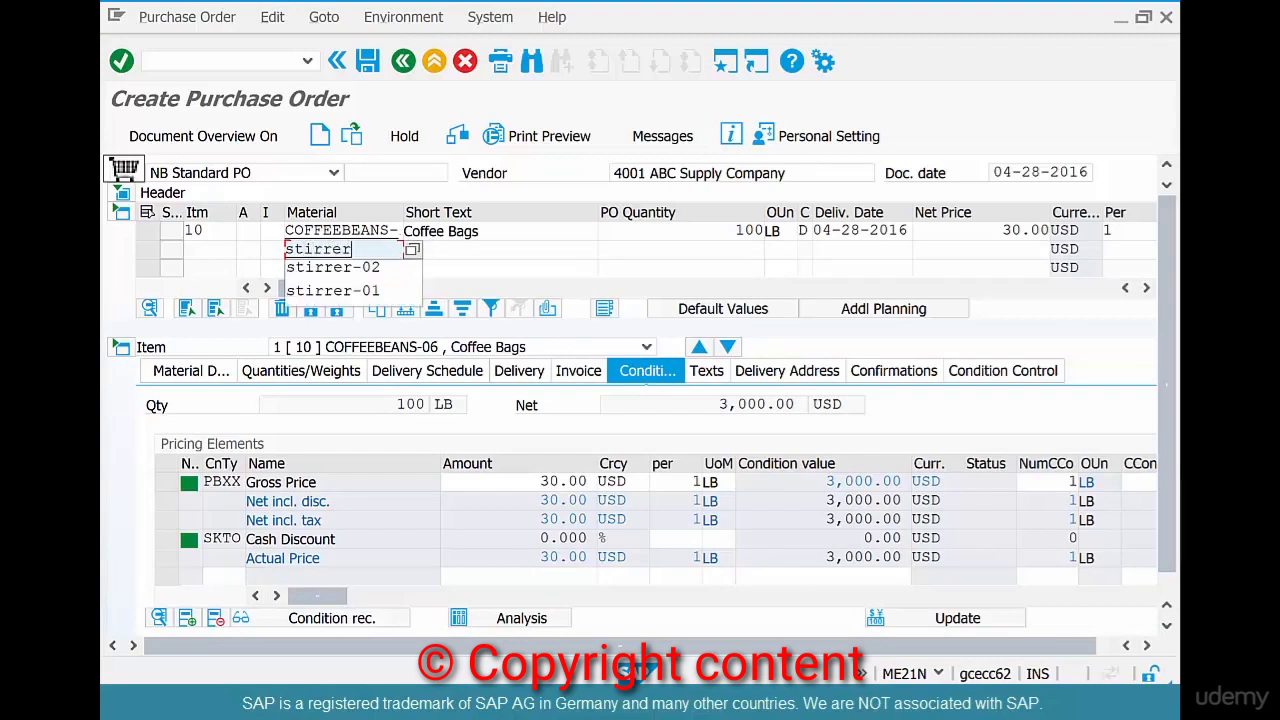
{"action": "type", "text": "s-01"}
{"action": "key", "text": "Tab"}
{"action": "key", "text": "Tab"}
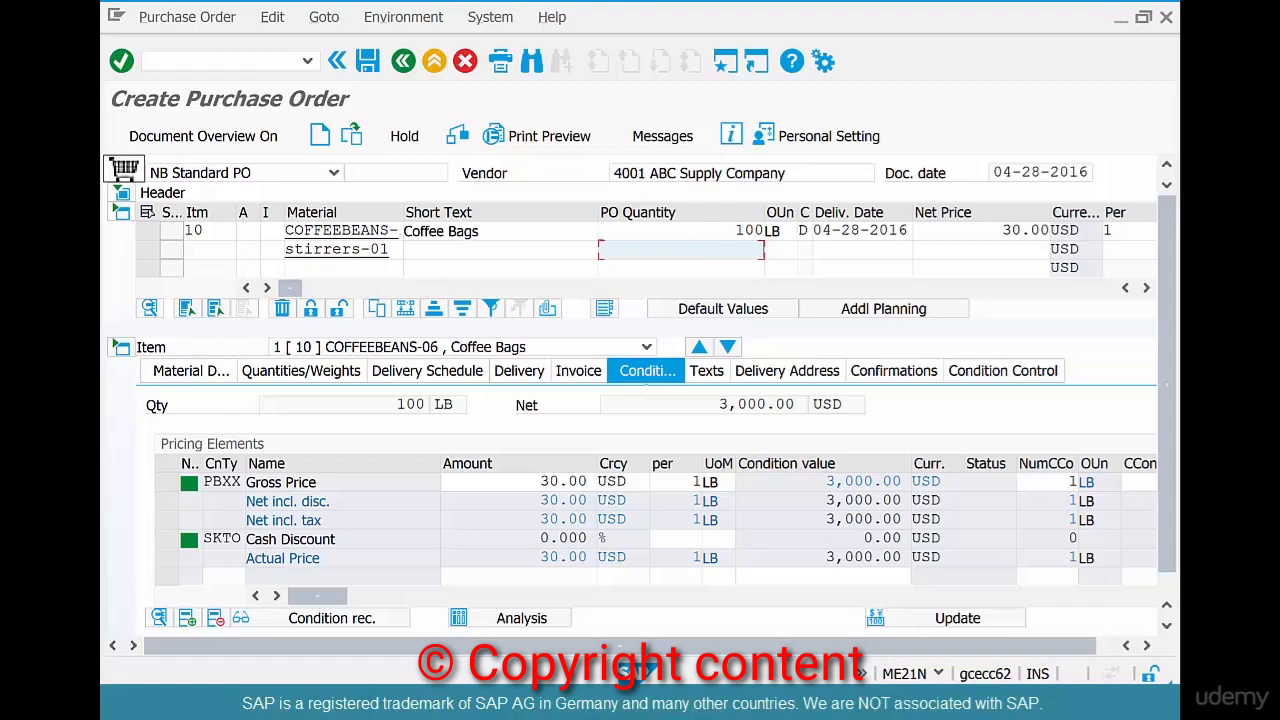
{"action": "type", "text": "1000"}
{"action": "key", "text": "Return"}
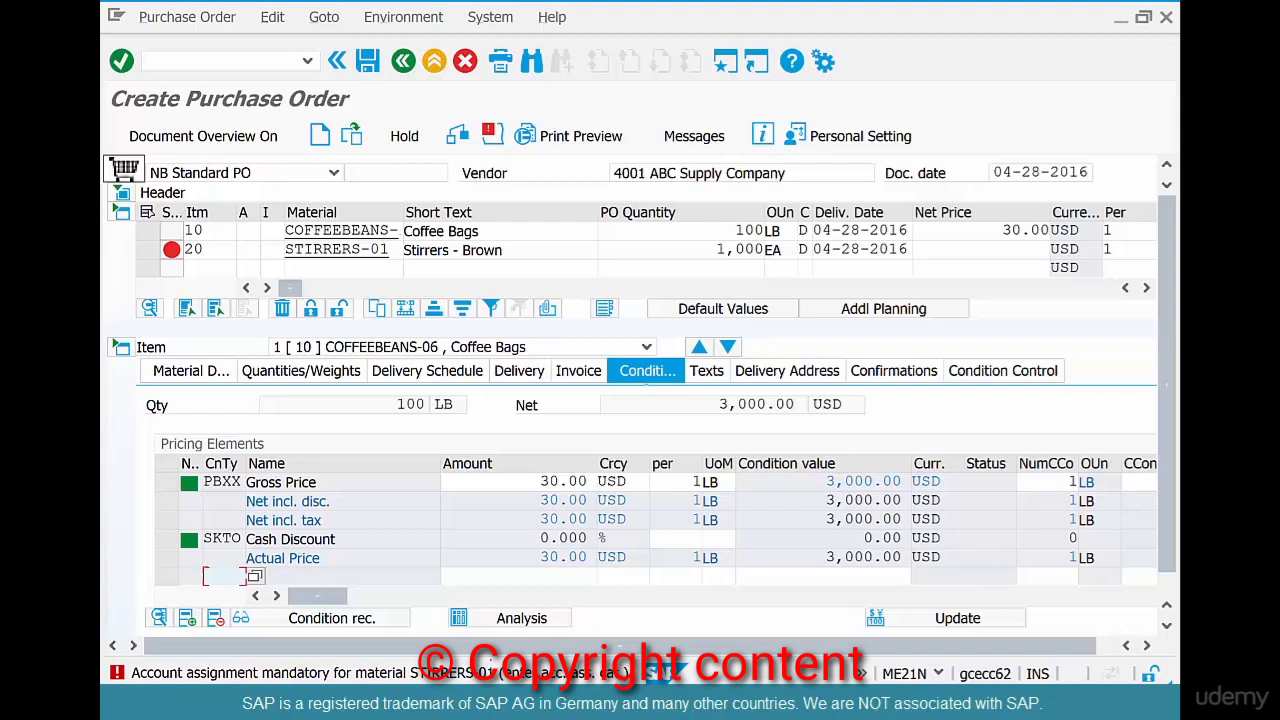
- Compare the short texts of the coffee beans and stirrers items by highlighting them alternately
{"action": "left_click_drag", "start_coordinate": [496, 231], "coordinate": [404, 231]}
{"action": "left_click_drag", "start_coordinate": [517, 251], "coordinate": [402, 250]}
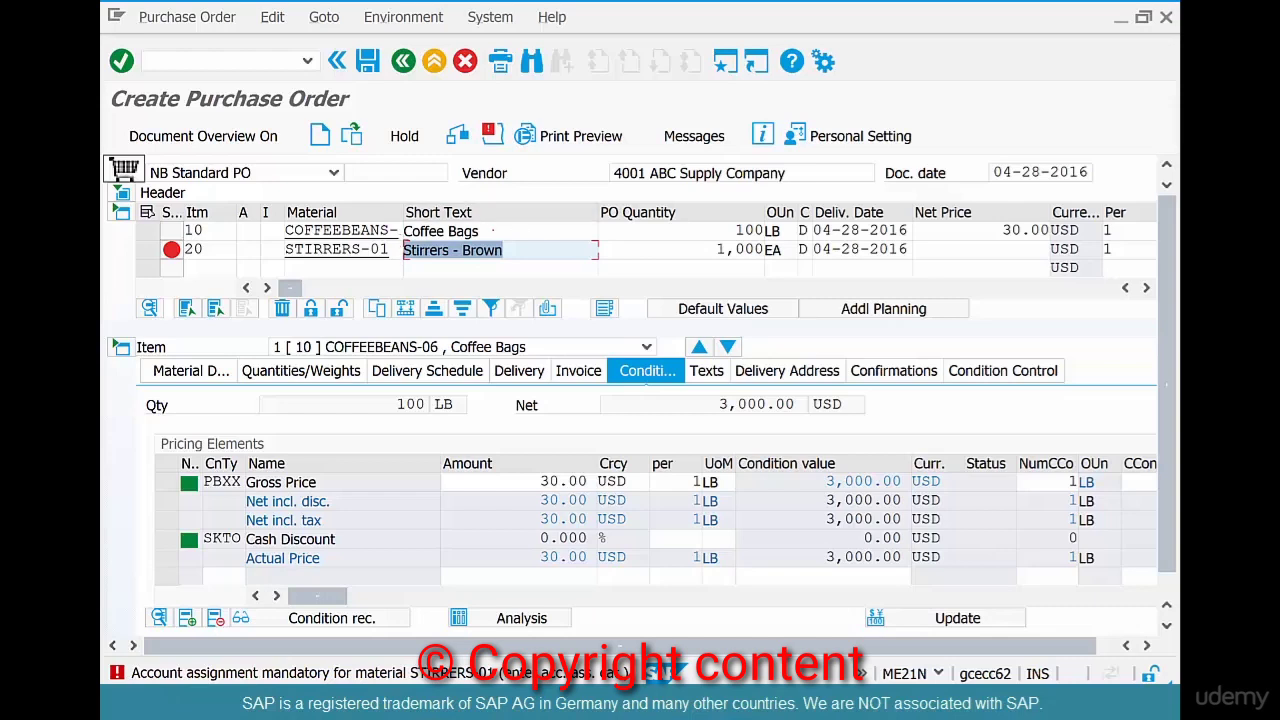
{"action": "left_click_drag", "start_coordinate": [492, 231], "coordinate": [402, 231]}
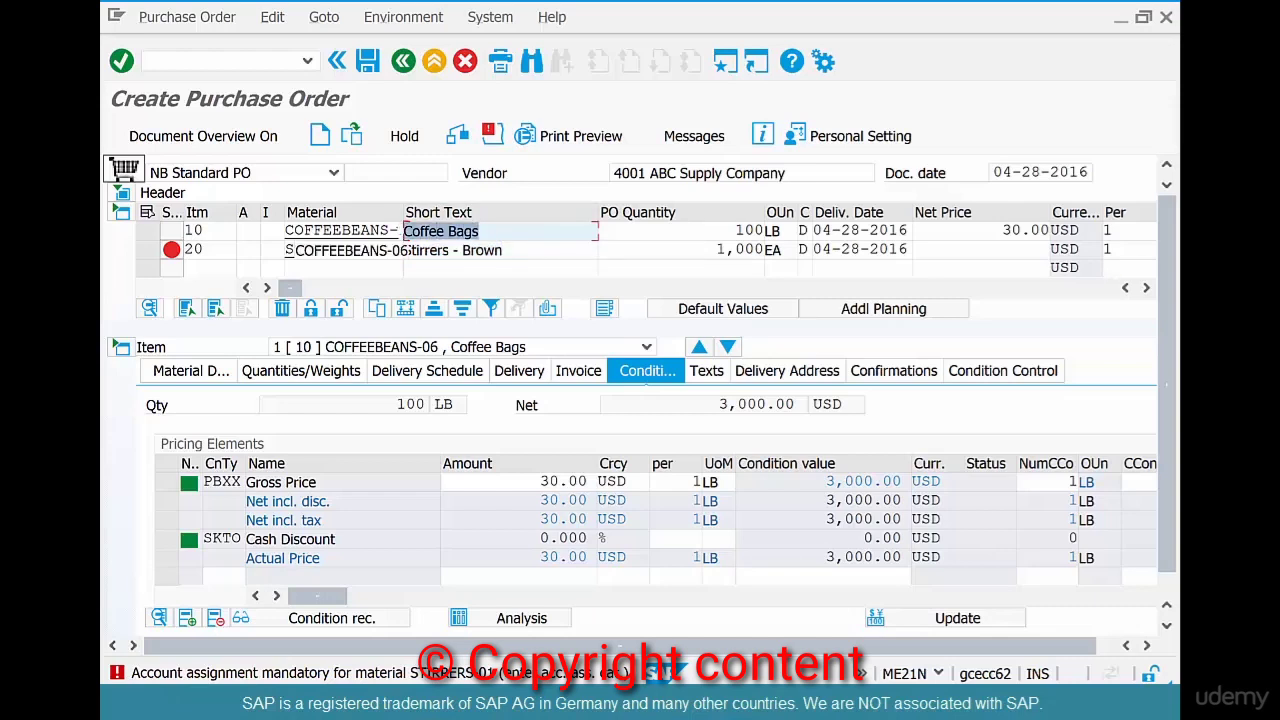
{"action": "left_click_drag", "start_coordinate": [500, 250], "coordinate": [403, 250]}
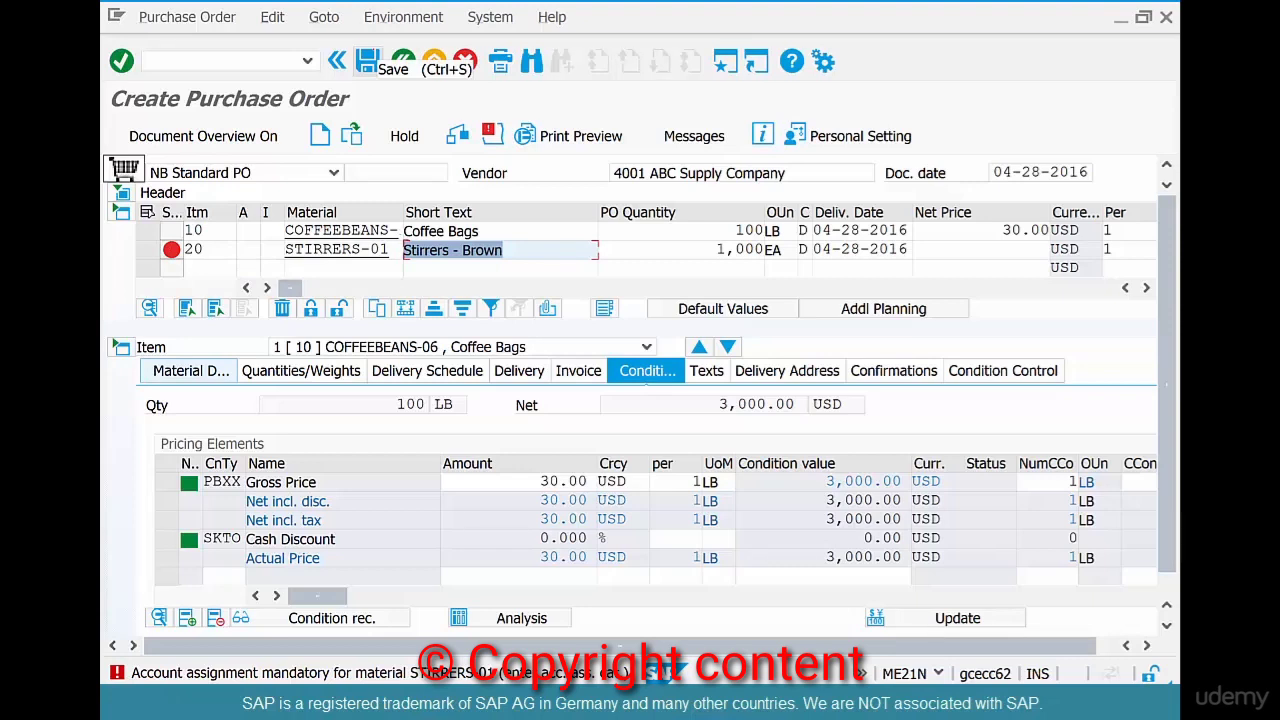
- Give the STIRRERS-01 item account assignment category K and set its gross price to 10 USD
{"action": "left_click", "coordinate": [367, 60]}
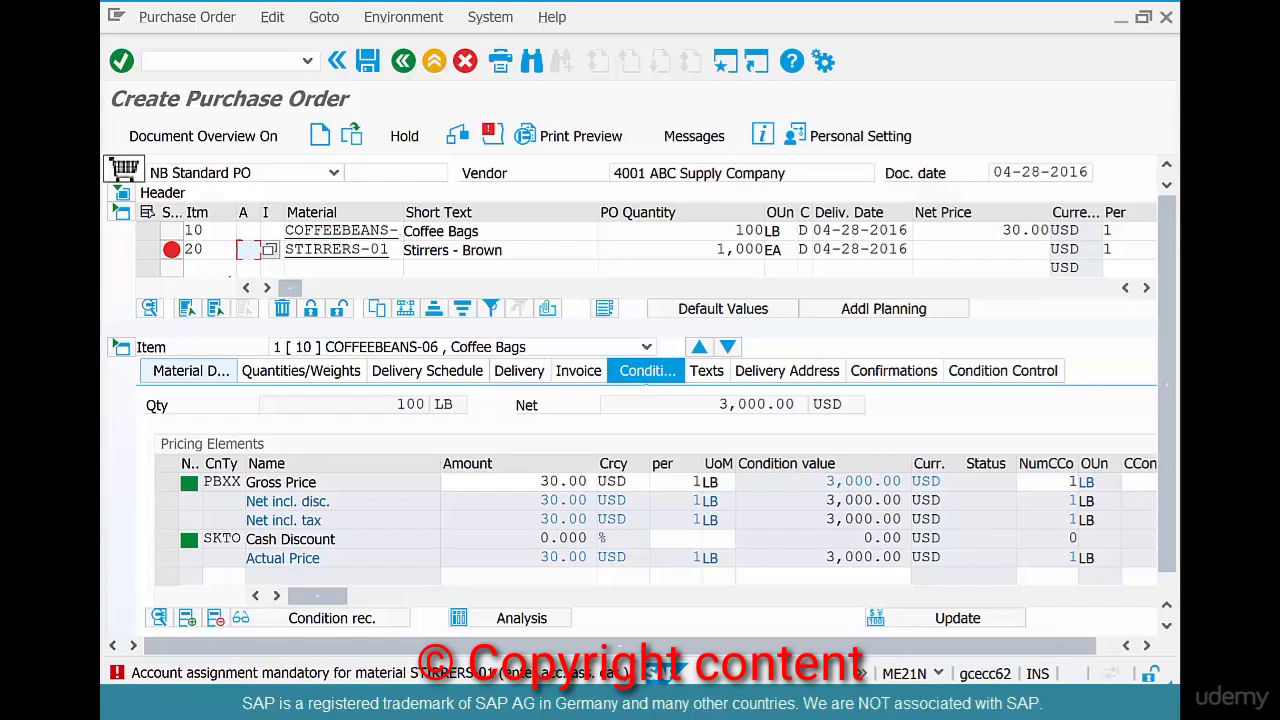
{"action": "type", "text": "K"}
{"action": "key", "text": "Return"}
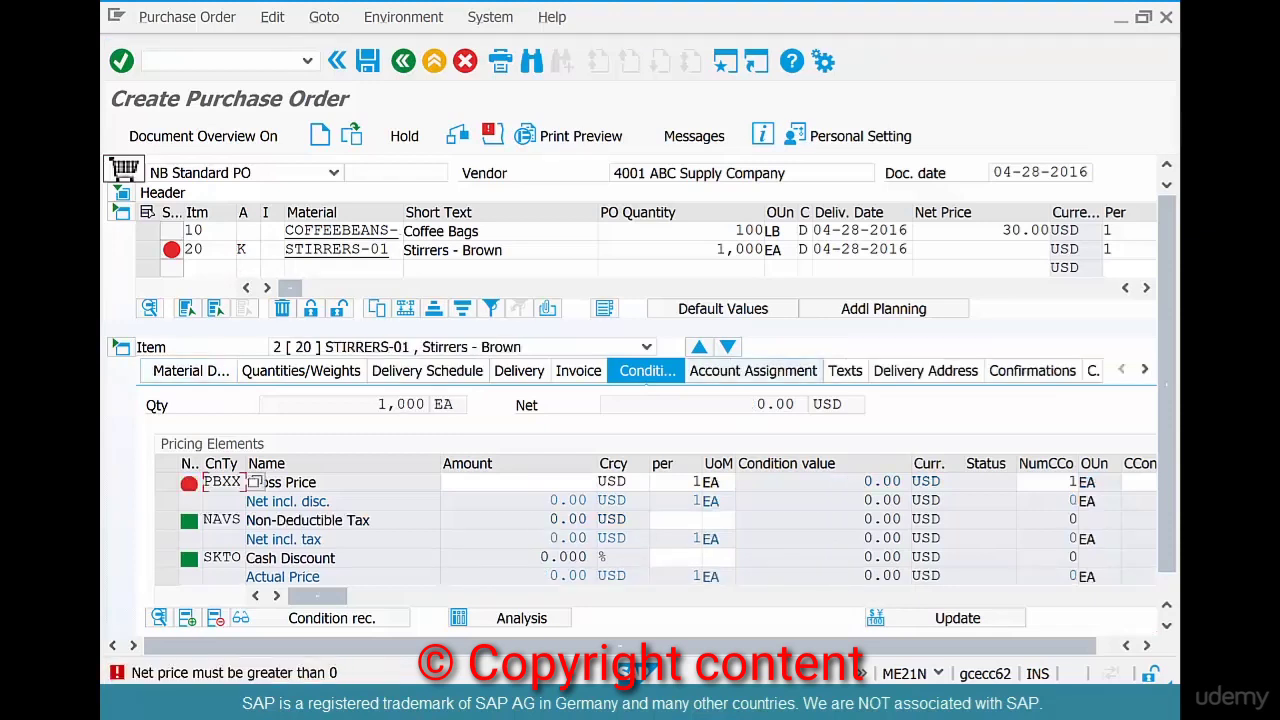
{"action": "left_click", "coordinate": [549, 482]}
{"action": "type", "text": "10"}
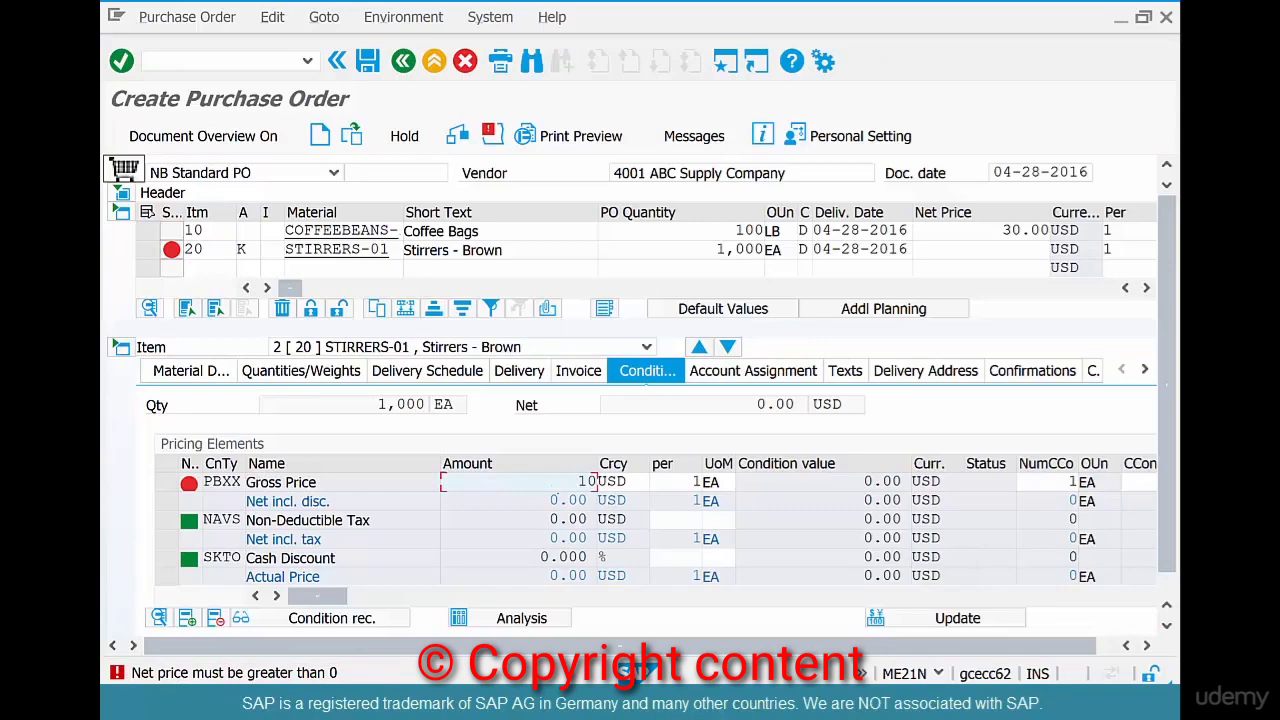
{"action": "key", "text": "Return"}
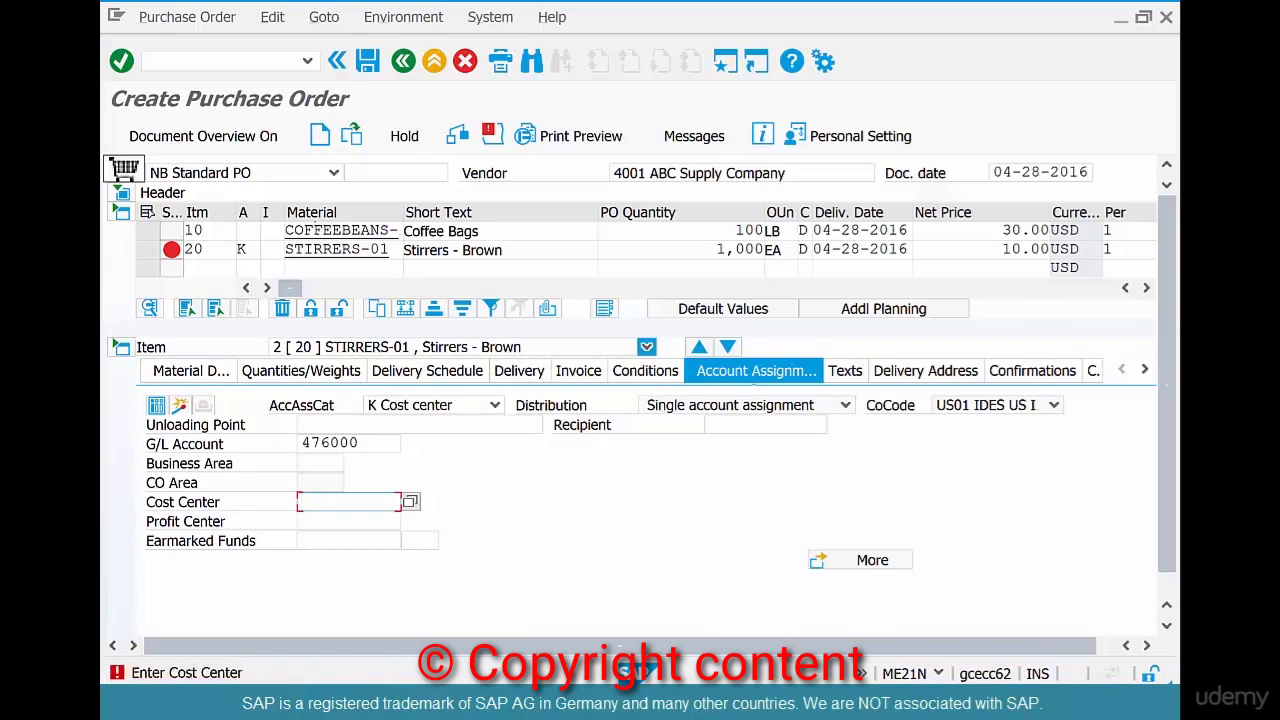
- Review the available account assignment categories for the STIRRERS-01 item, including Cost center, and close the list without changing the category
{"action": "left_click", "coordinate": [246, 250]}
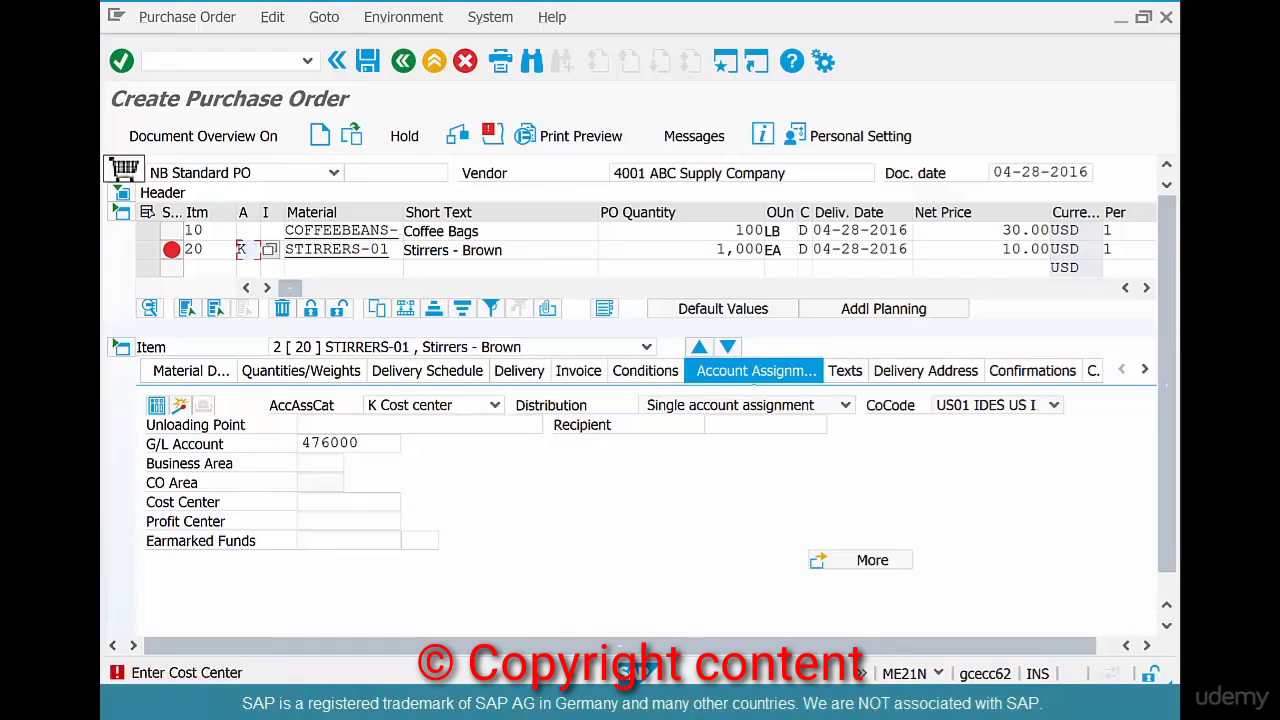
{"action": "left_click", "coordinate": [269, 249]}
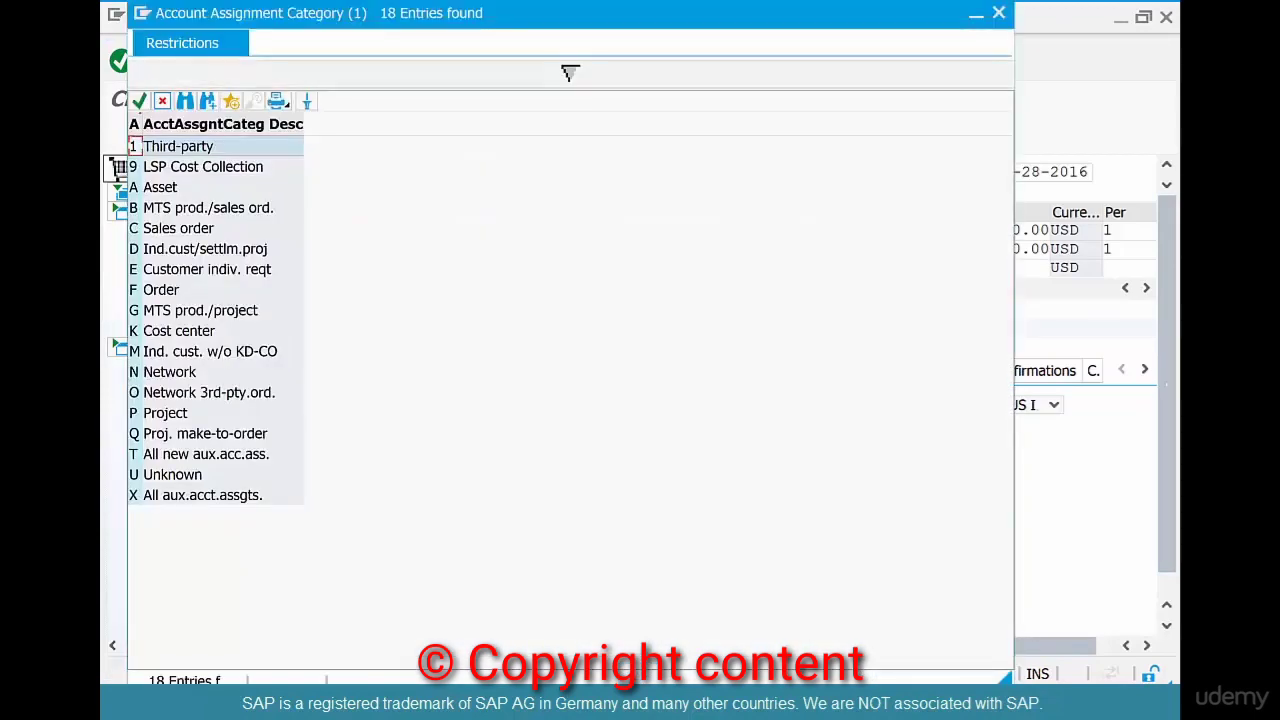
{"action": "left_click", "coordinate": [188, 331]}
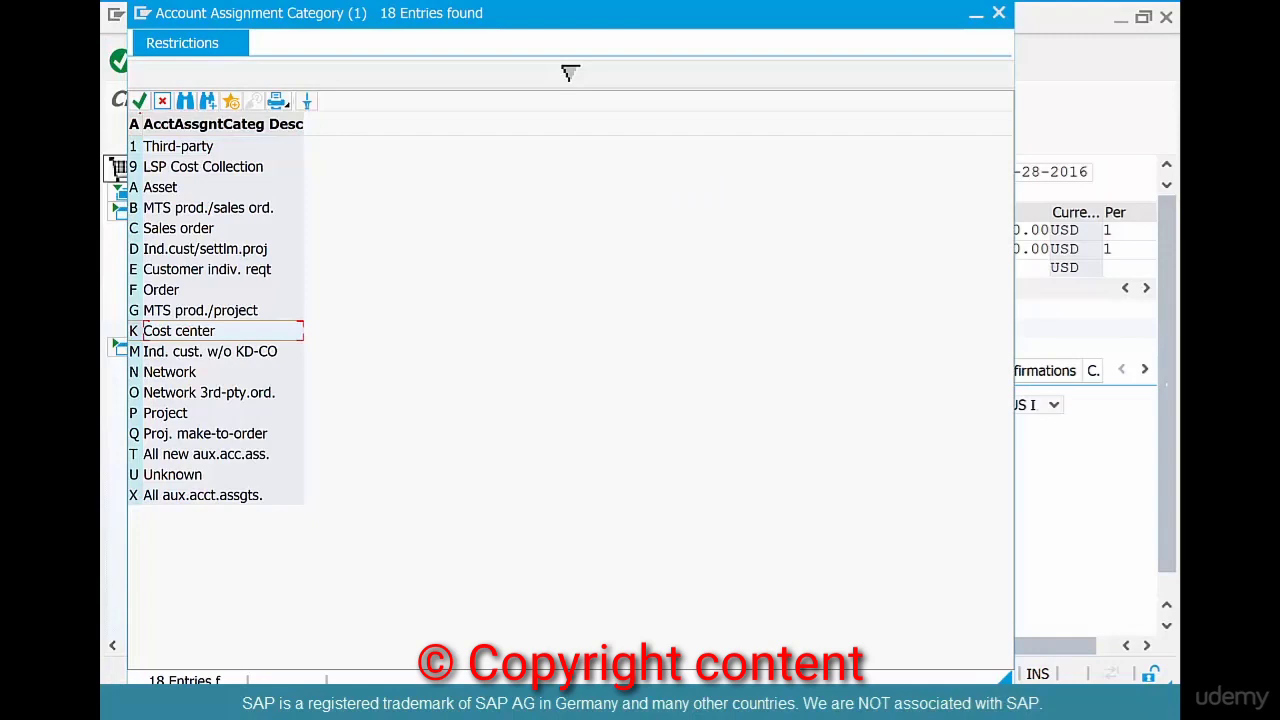
{"action": "left_click", "coordinate": [162, 101]}
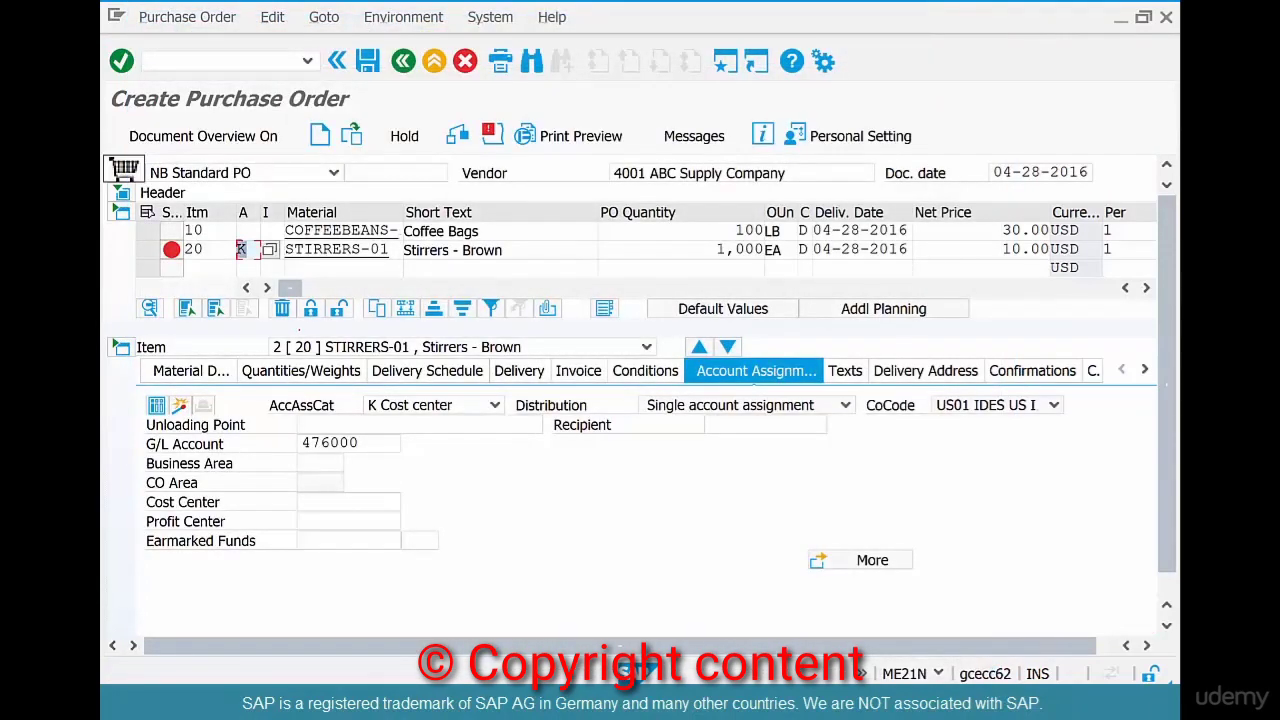
{"action": "left_click", "coordinate": [346, 231]}
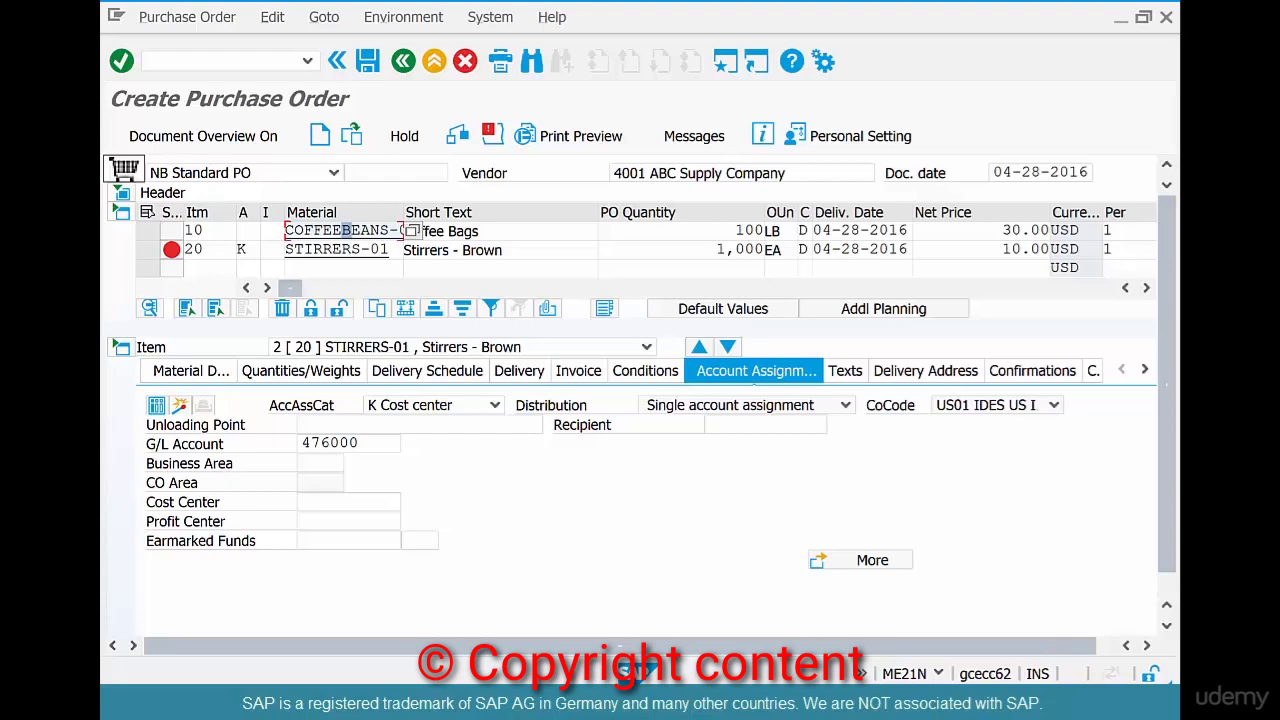
- Switch to the presentation and annotate the coffee beans price note with a handwritten arrow leading to the word "Stock"
{"action": "key", "text": "alt+Tab"}
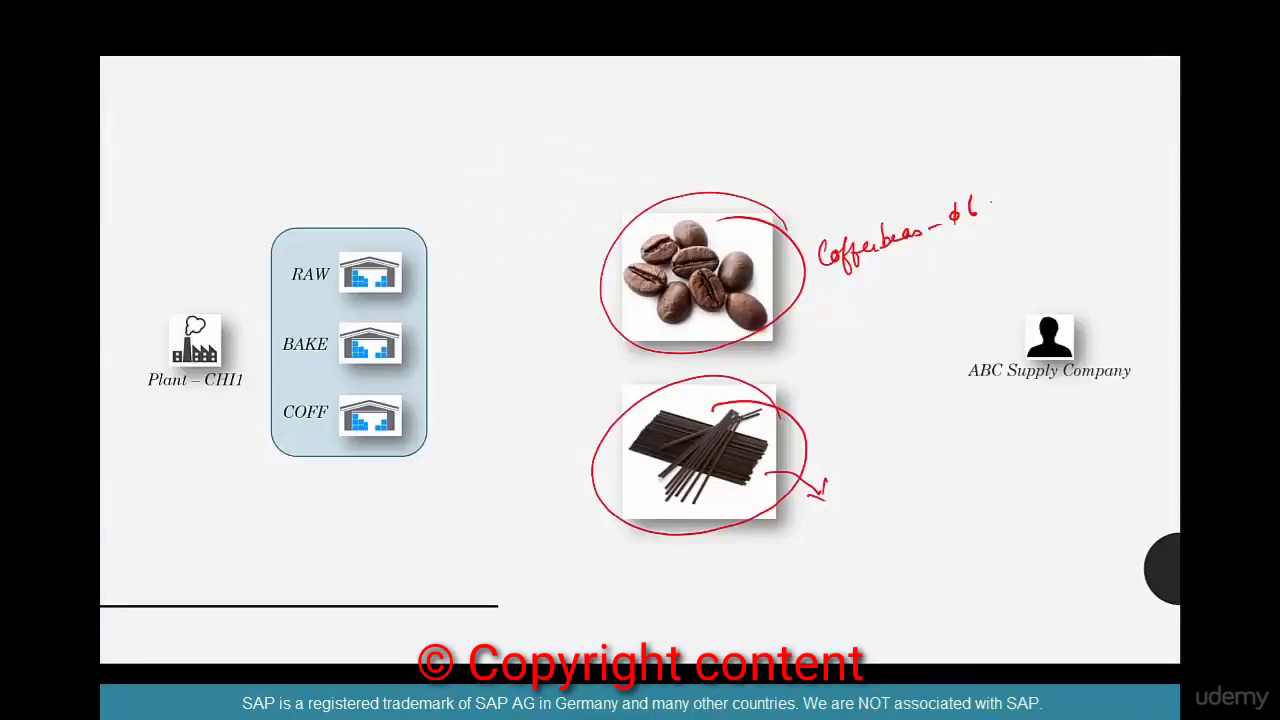
{"action": "left_click_drag", "start_coordinate": [991, 202], "coordinate": [1037, 185]}
{"action": "left_click", "coordinate": [1053, 178]}
{"action": "mouse_move", "coordinate": [1058, 166]}
{"action": "left_mouse_down"}
{"action": "mouse_move", "coordinate": [1056, 180]}
{"action": "mouse_move", "coordinate": [1096, 178]}
{"action": "left_mouse_up"}
{"action": "left_click", "coordinate": [1098, 175]}
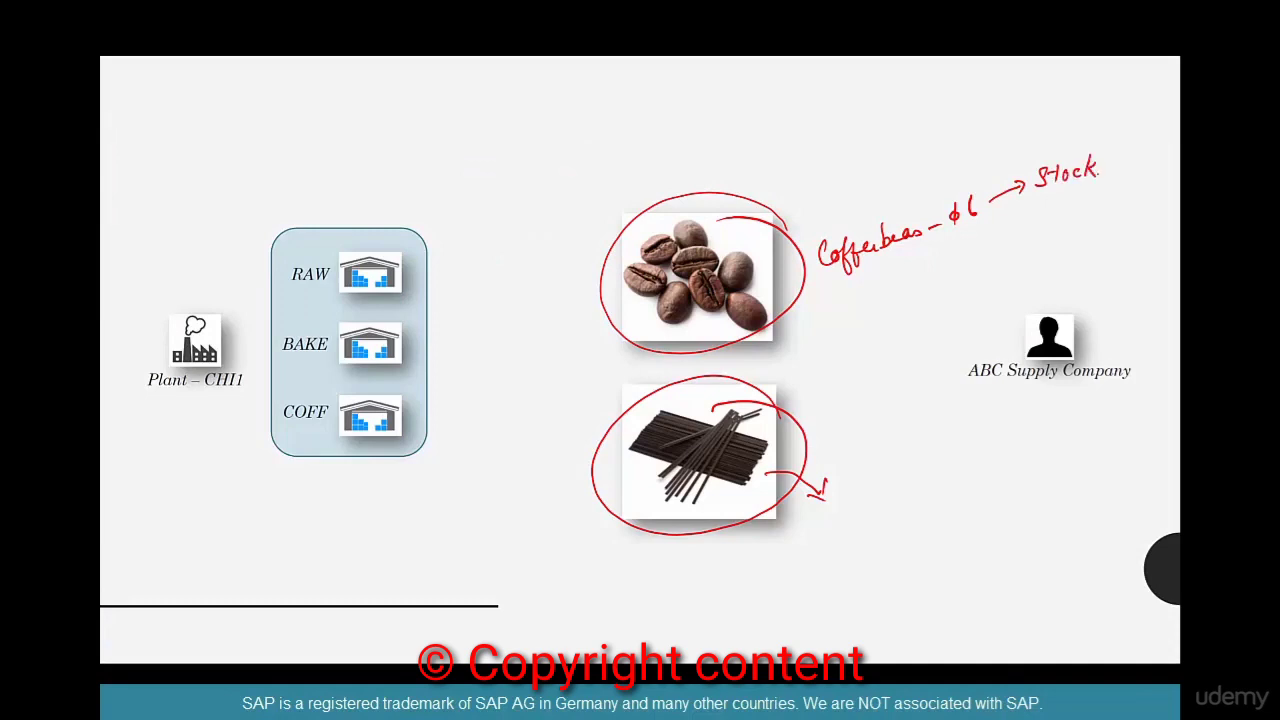
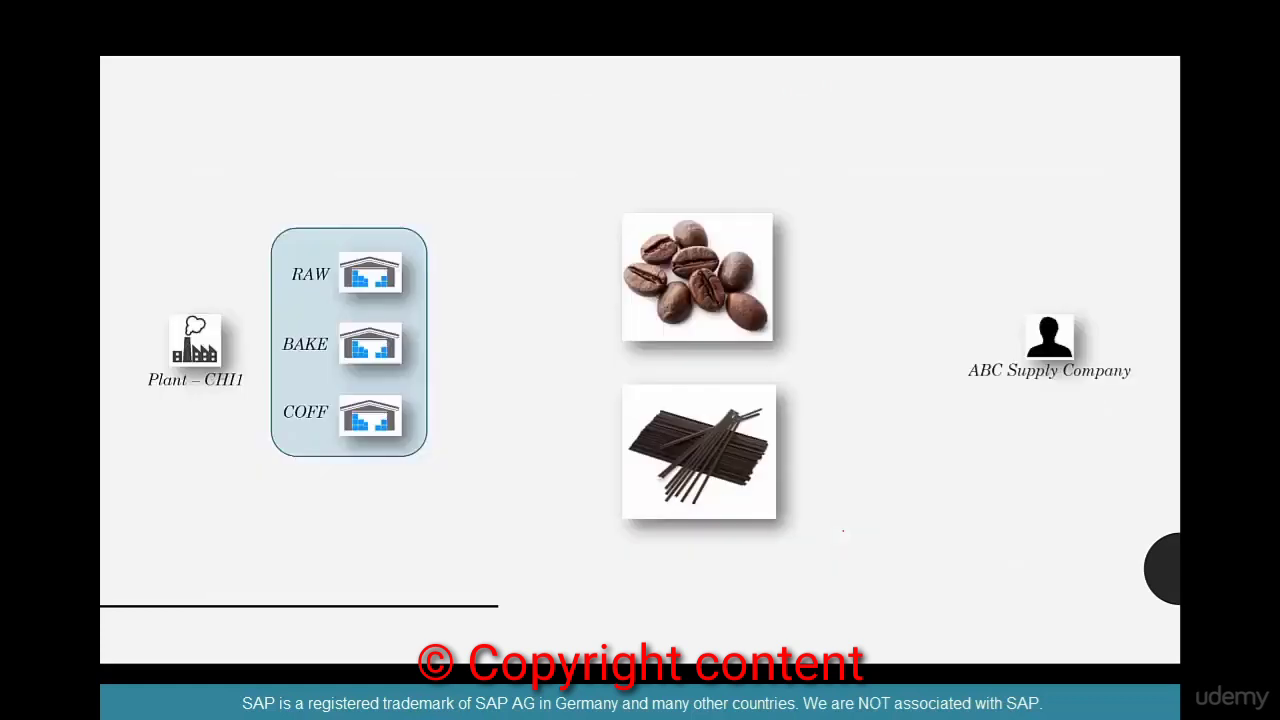
- Go back to the Create Cost Center slide in the presentation, view it, and return to the SAP purchase order
{"action": "key", "text": "Left"}
{"action": "key", "text": "Left"}
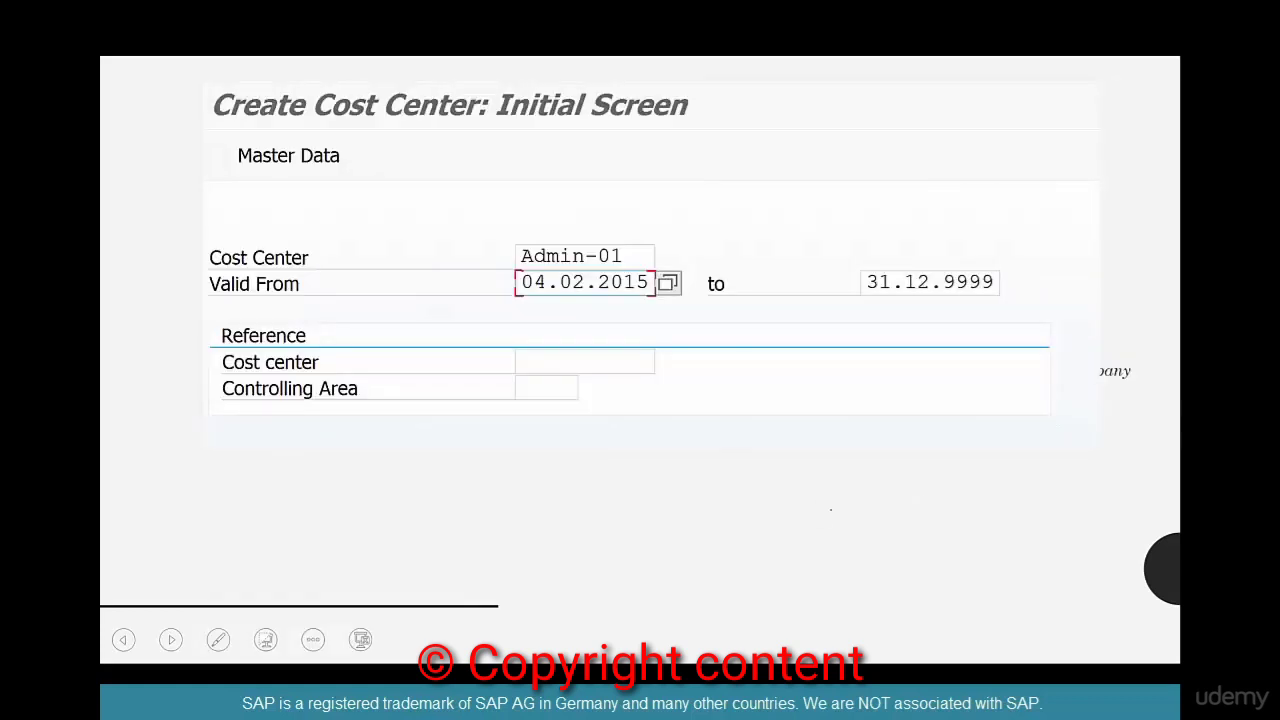
{"action": "key", "text": "alt+Tab"}
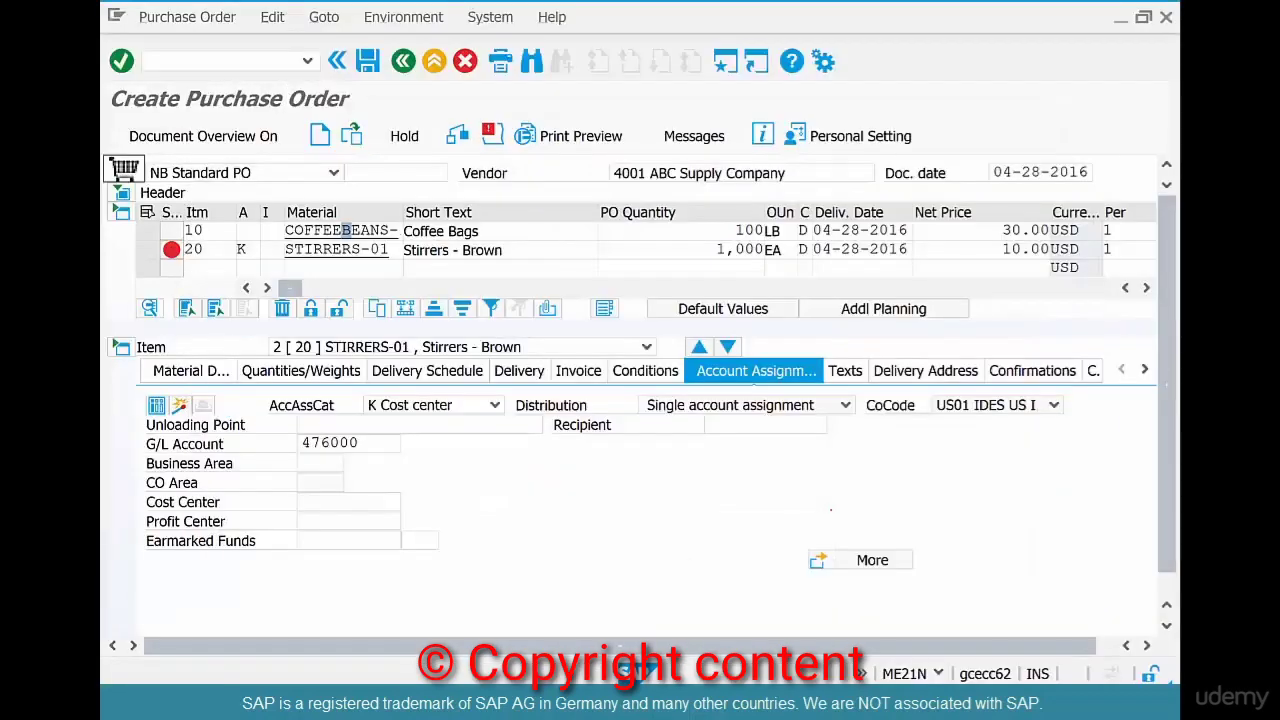
- Leave the unfinished purchase order and return to the SAP Easy Access screen
{"action": "right_click", "coordinate": [830, 510]}
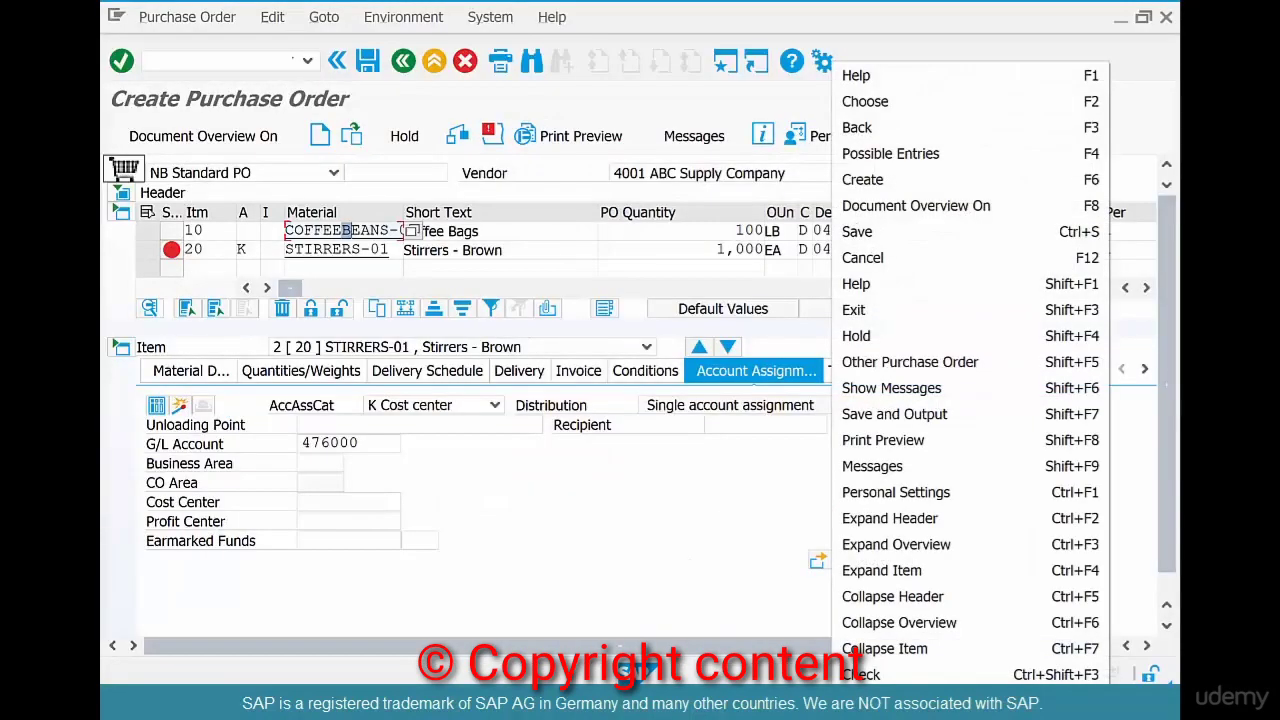
{"action": "left_click", "coordinate": [230, 483]}
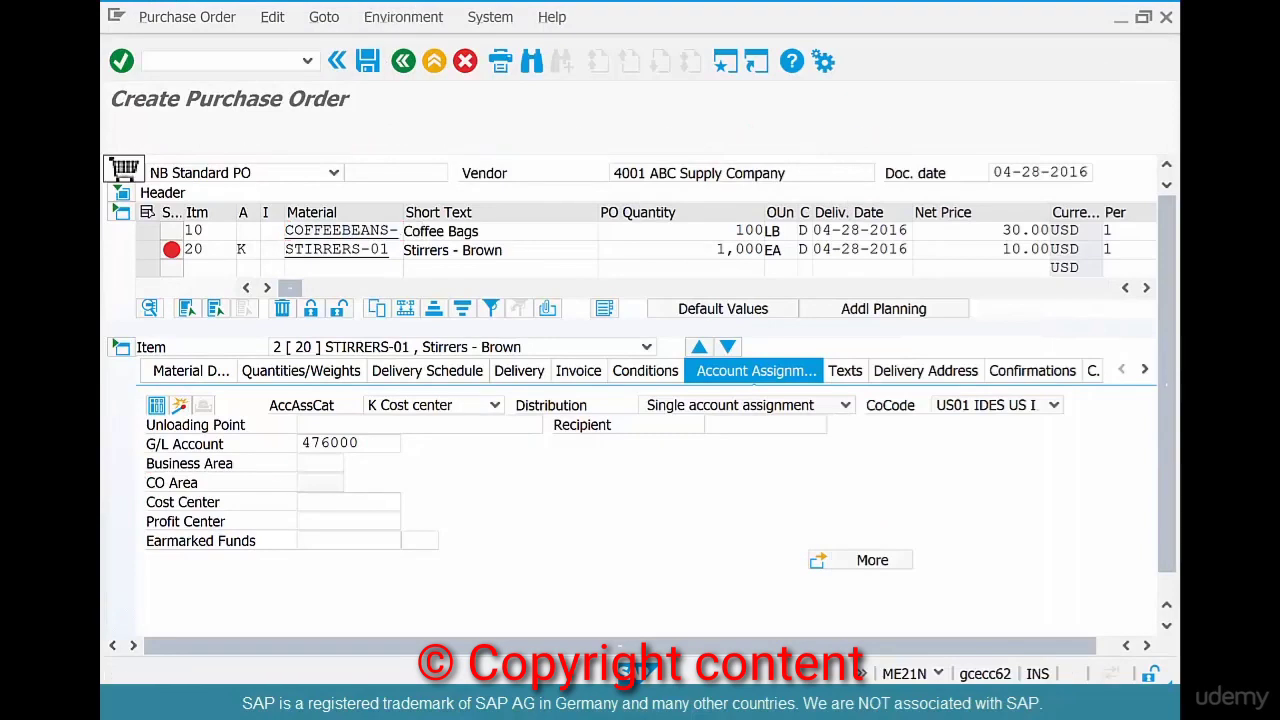
{"action": "left_click", "coordinate": [403, 61]}
{"action": "left_click", "coordinate": [580, 365]}
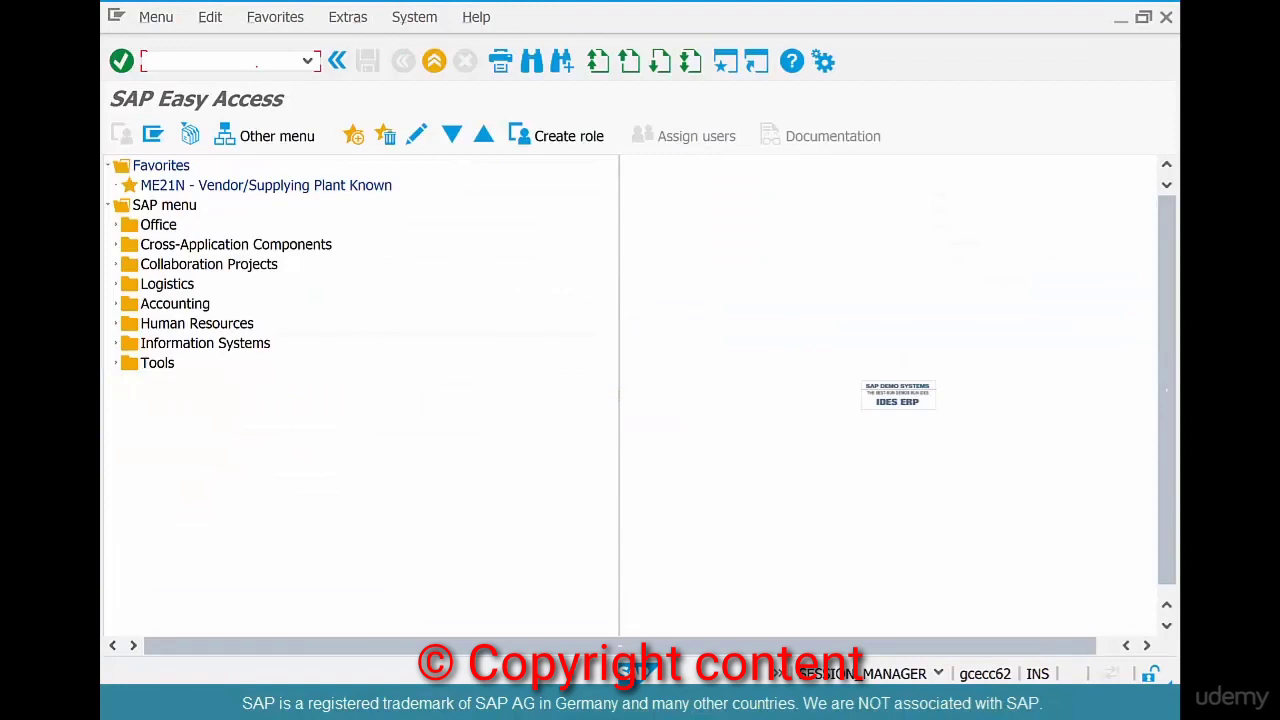
- Start transaction KS01 for creating a cost center and set the controlling area to 2000
{"action": "type", "text": "ks01"}
{"action": "key", "text": "Return"}
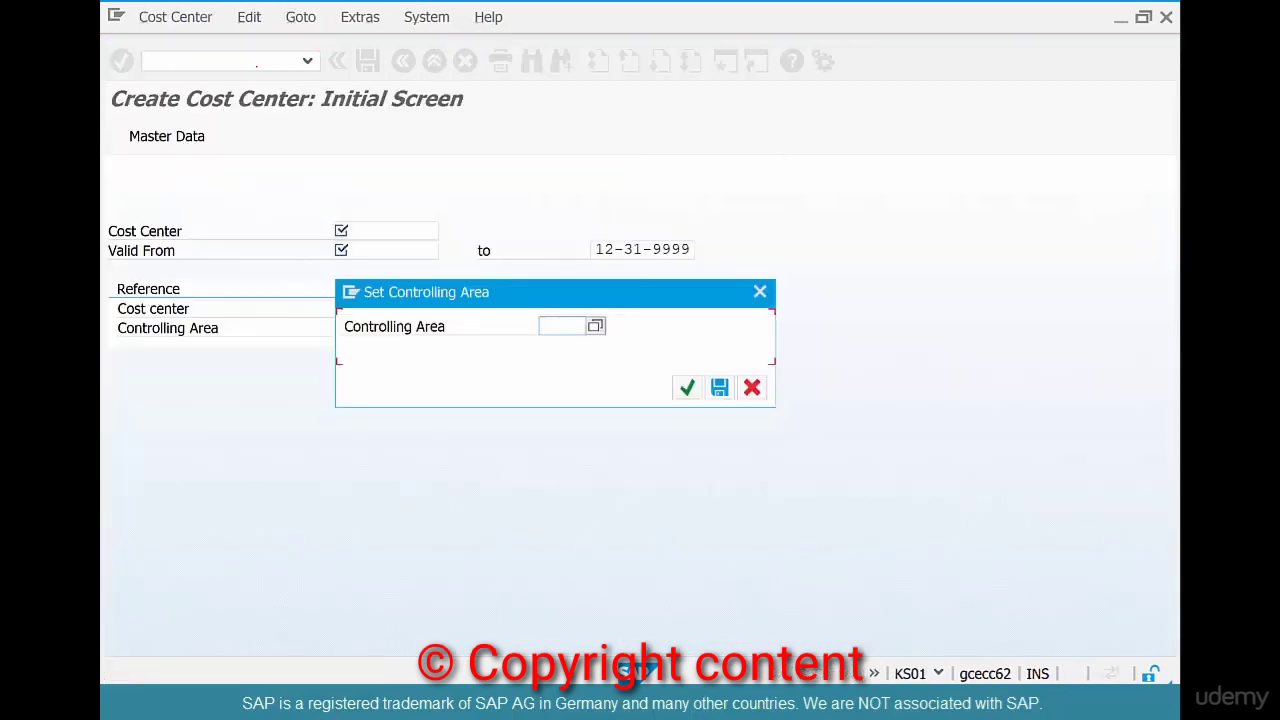
{"action": "type", "text": "2000"}
{"action": "key", "text": "Return"}
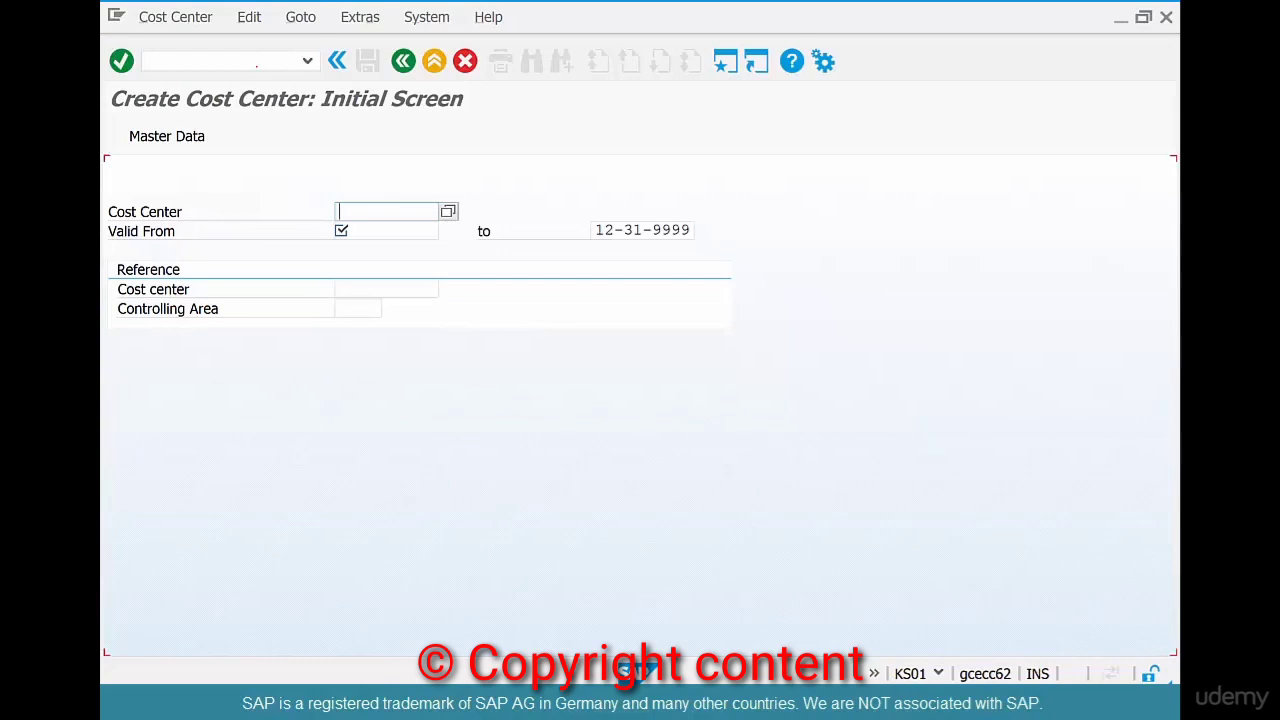
- Begin cost center HR-01 with a valid-from date of 04-28-2016
{"action": "type", "text": "hr-01"}
{"action": "key", "text": "Tab"}
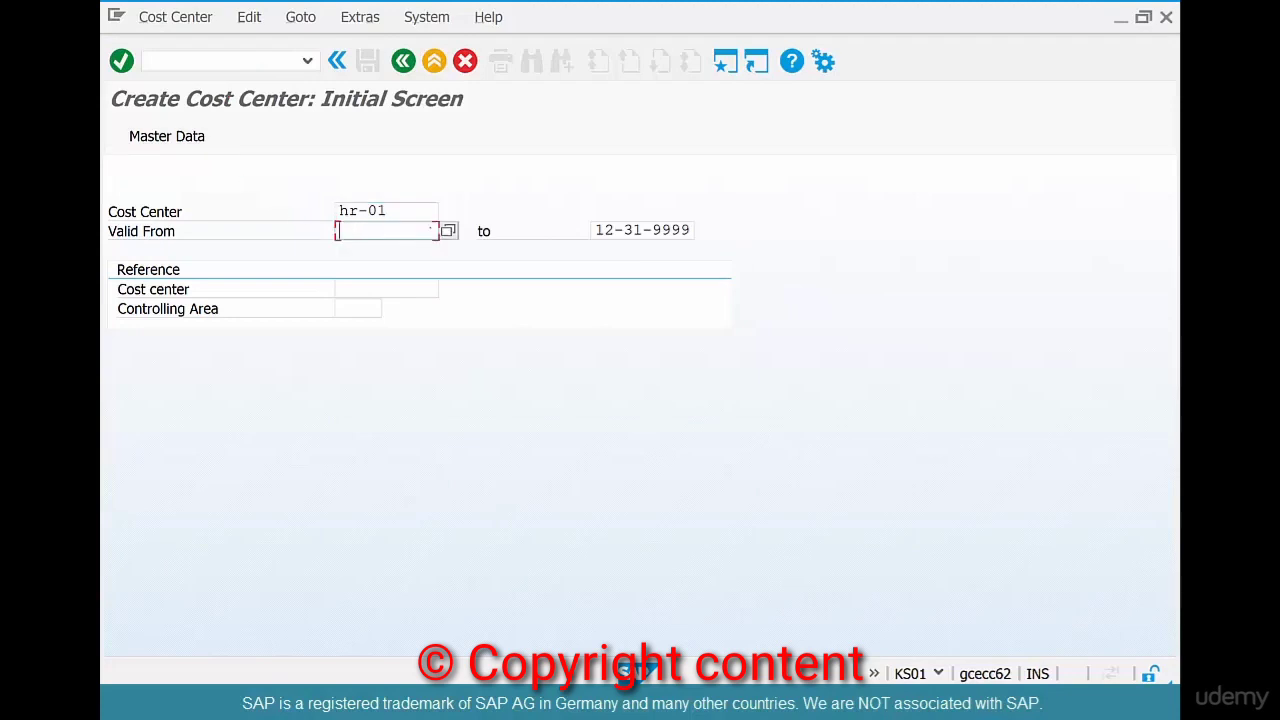
{"action": "key", "text": "Return"}
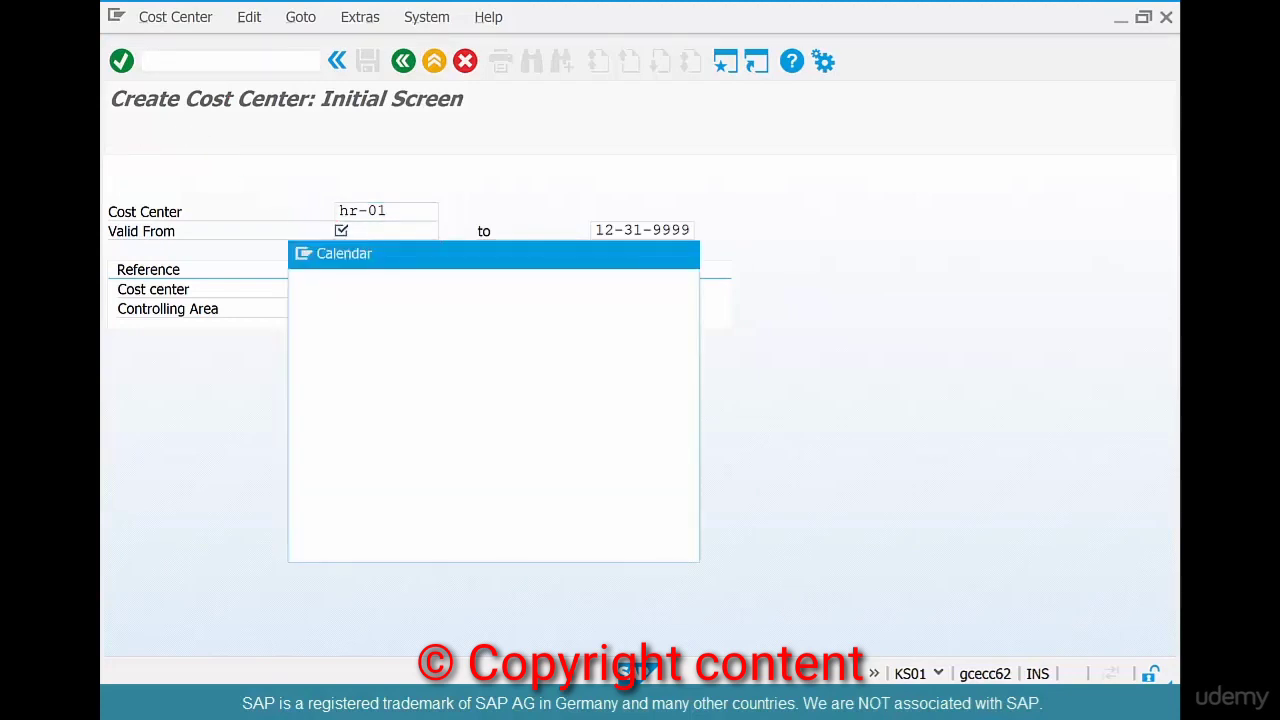
- Name the cost center "HR Dept" and enter the name of the person responsible
{"action": "type", "text": "HR "}
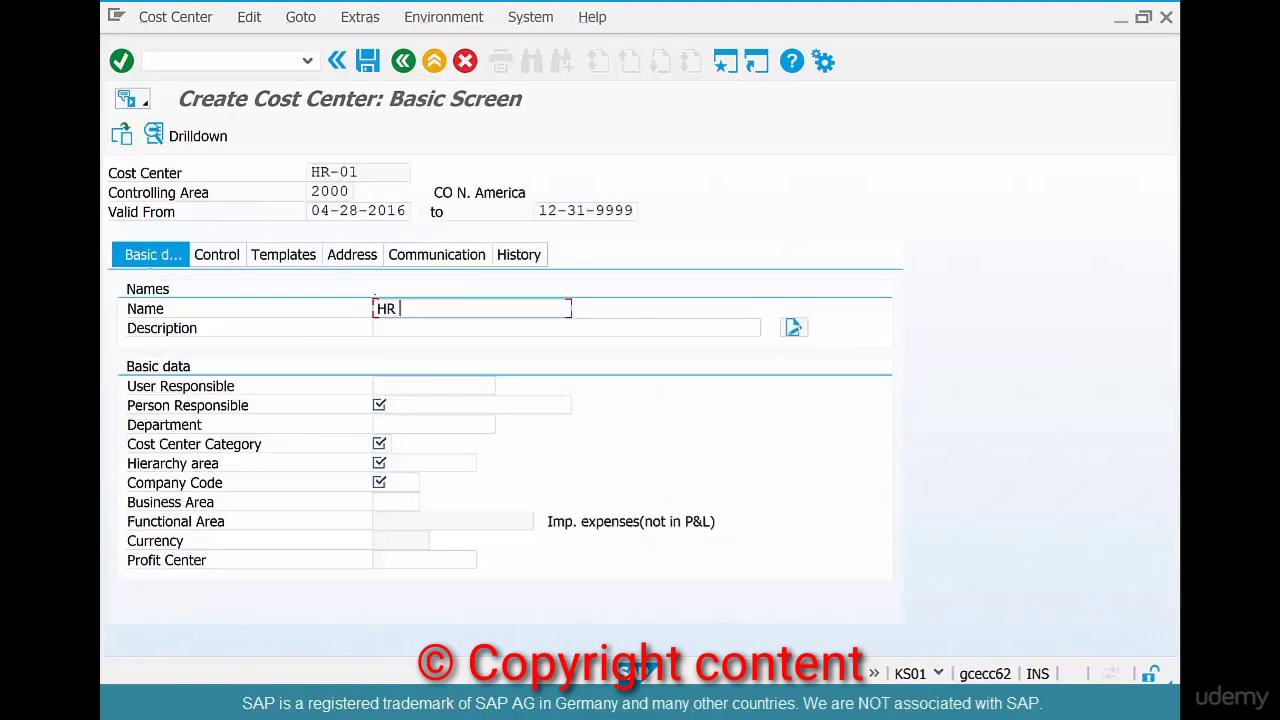
{"action": "type", "text": "Dept"}
{"action": "key", "text": "Tab"}
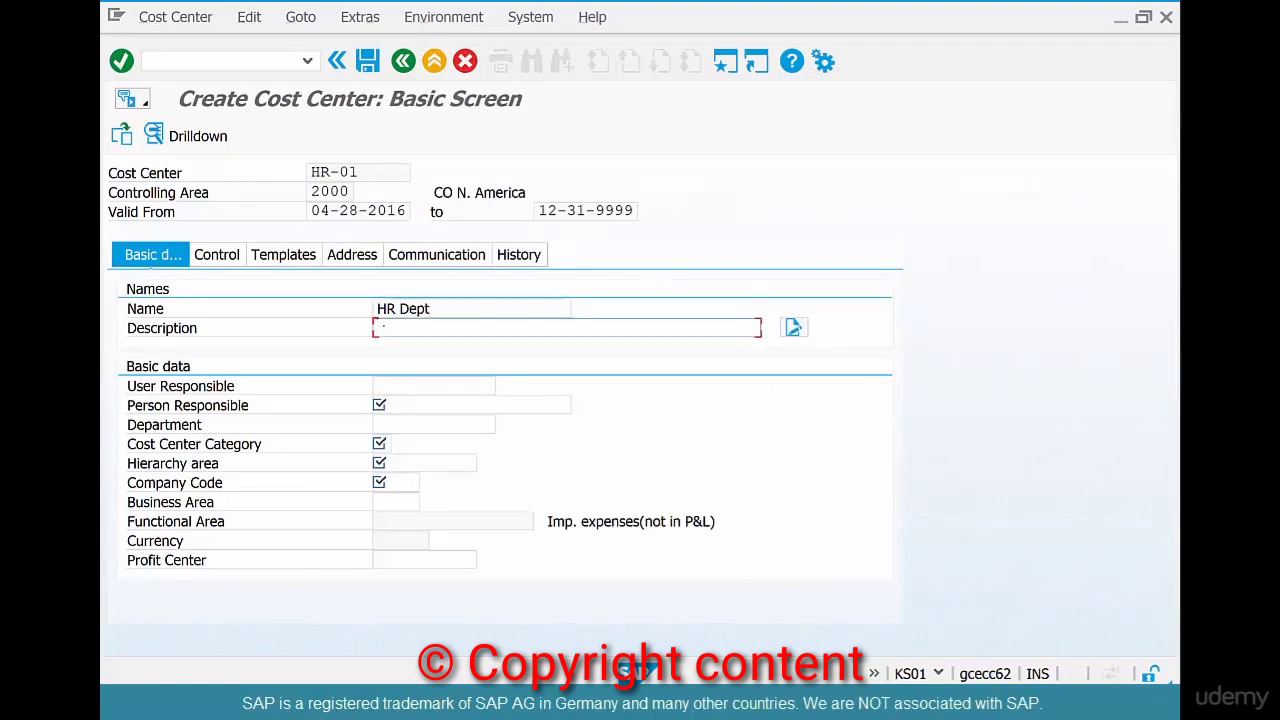
{"action": "left_click", "coordinate": [398, 405]}
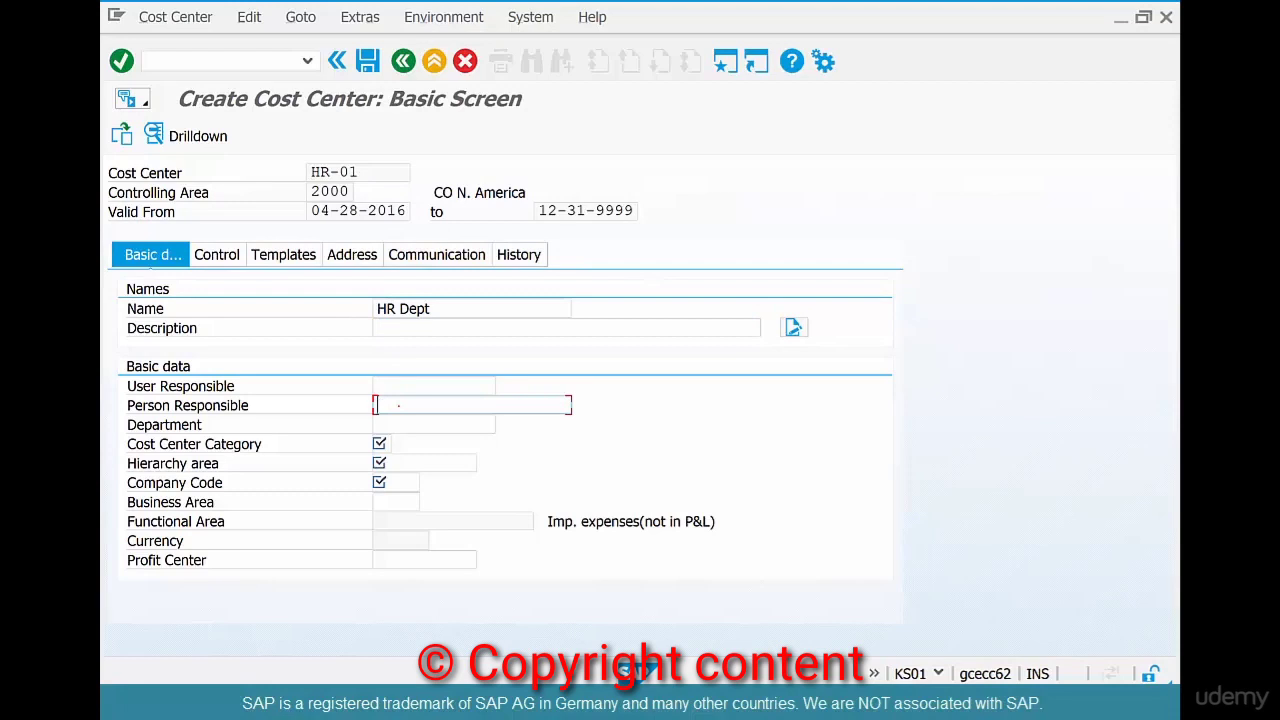
{"action": "type", "text": "siva"}
- Set the cost center category to 4 Administration and the hierarchy area to H3200
{"action": "left_click", "coordinate": [386, 443]}
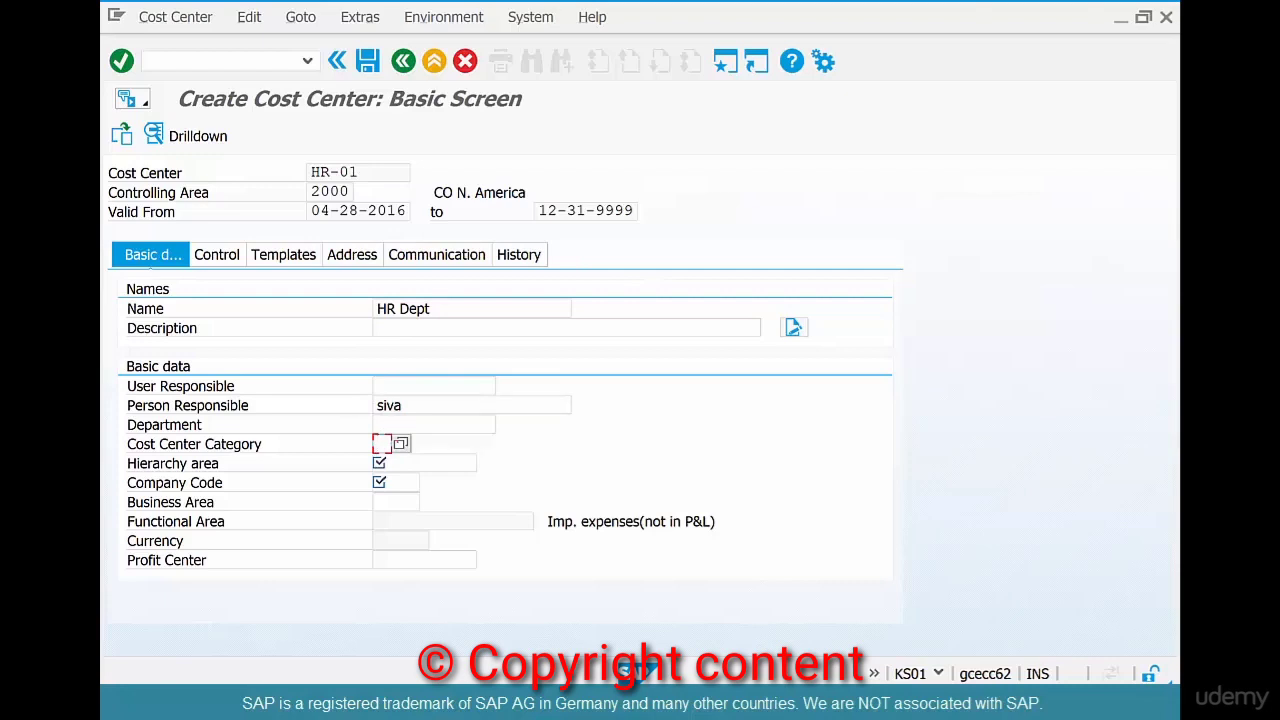
{"action": "key", "text": "Return"}
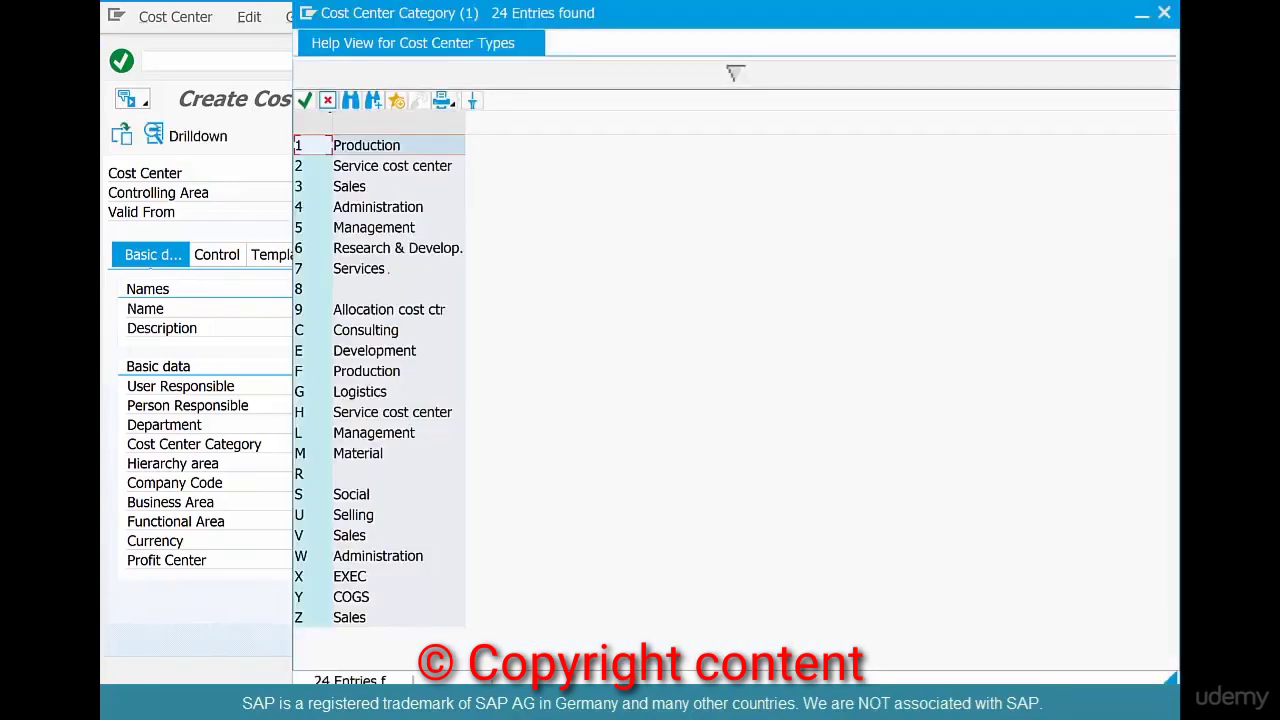
{"action": "double_click", "coordinate": [378, 207]}
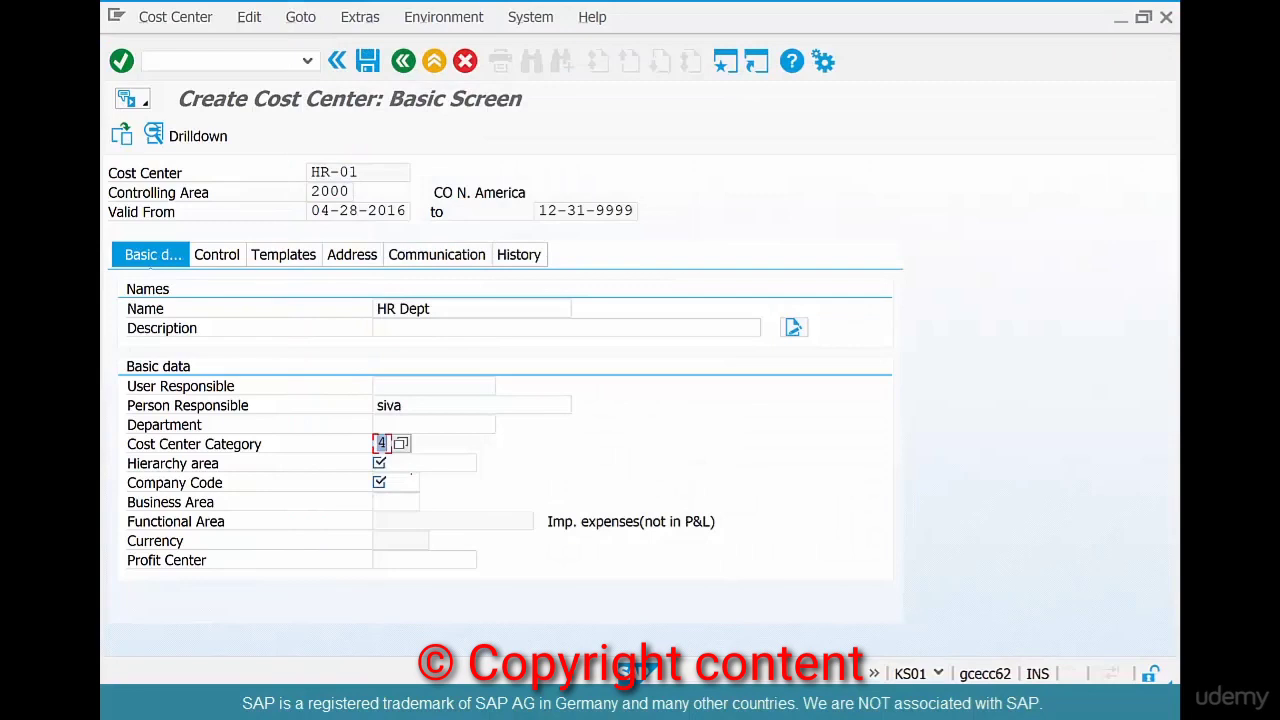
{"action": "left_click", "coordinate": [466, 462]}
{"action": "left_click", "coordinate": [486, 462]}
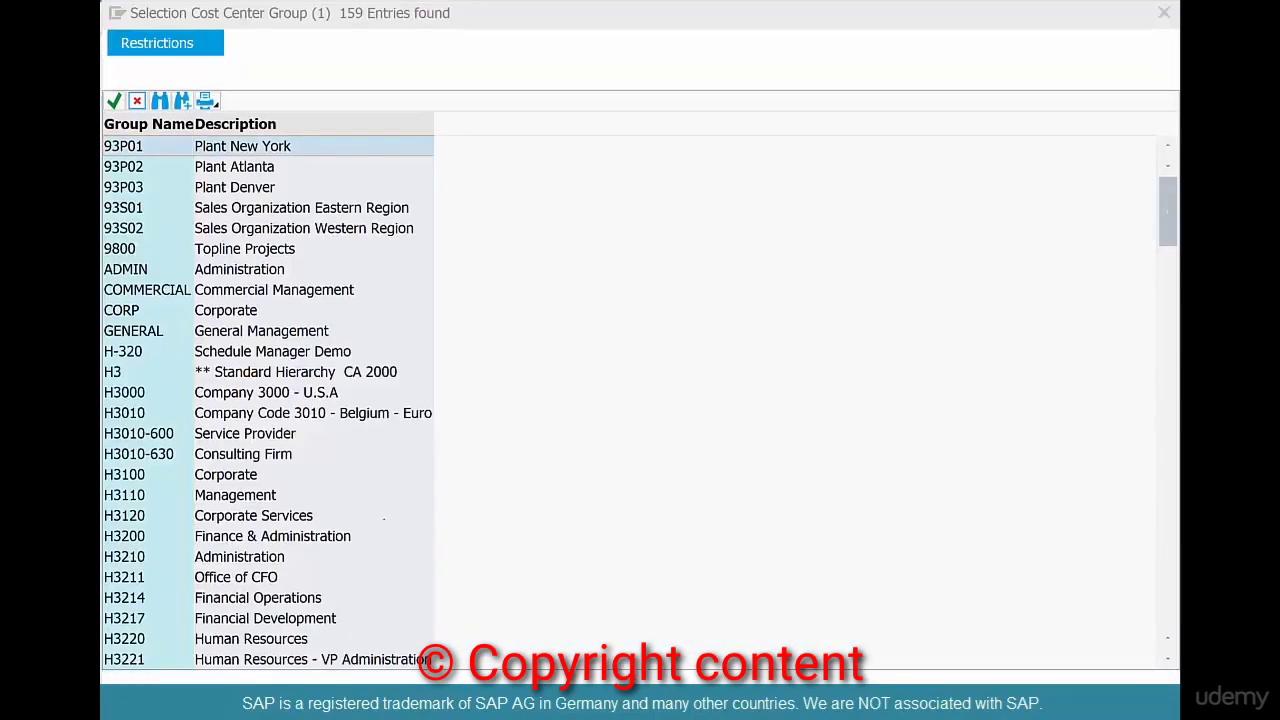
{"action": "key", "text": "Return"}
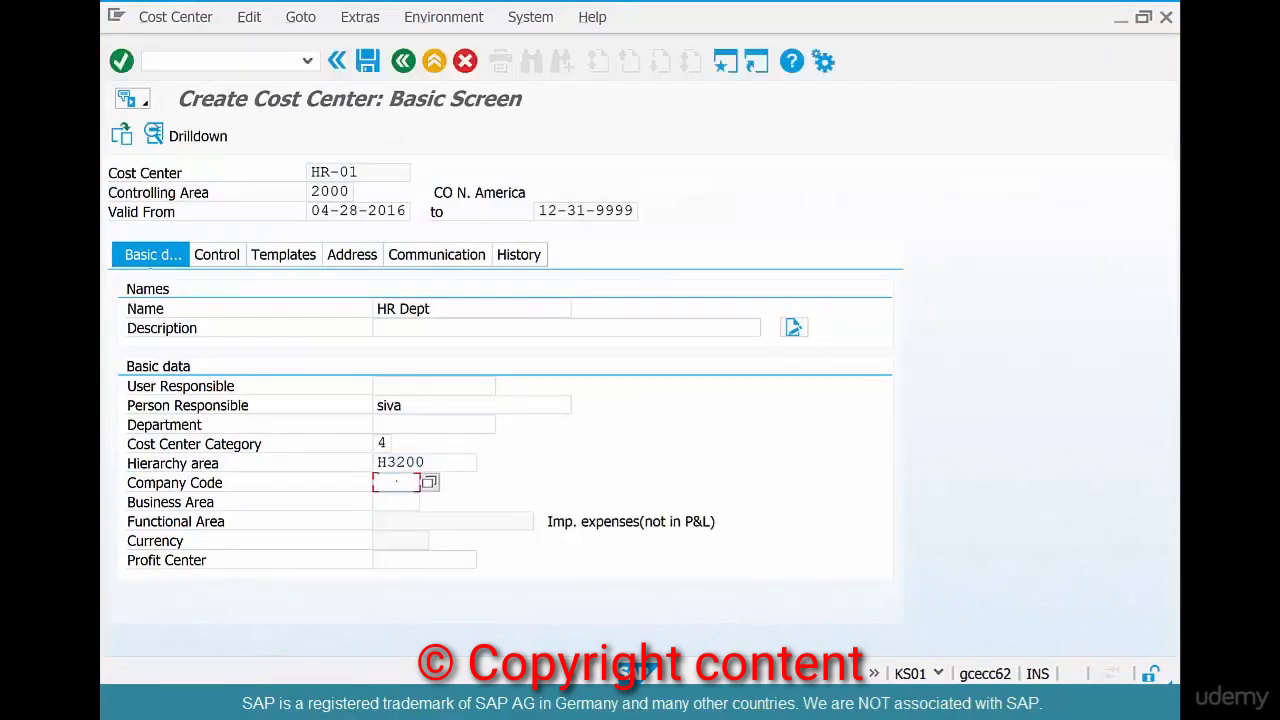
- Assign company code US01 to the HR-01 cost center and try to save it
{"action": "type", "text": "us01"}
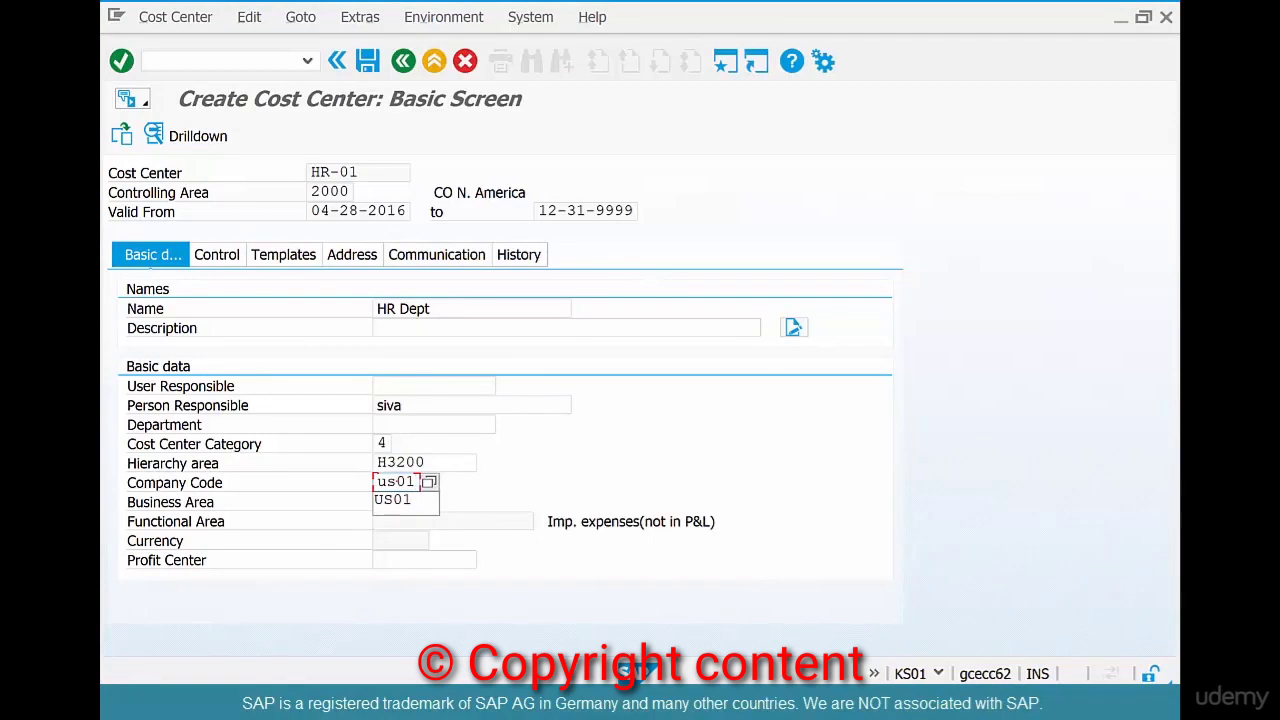
{"action": "left_click", "coordinate": [400, 500]}
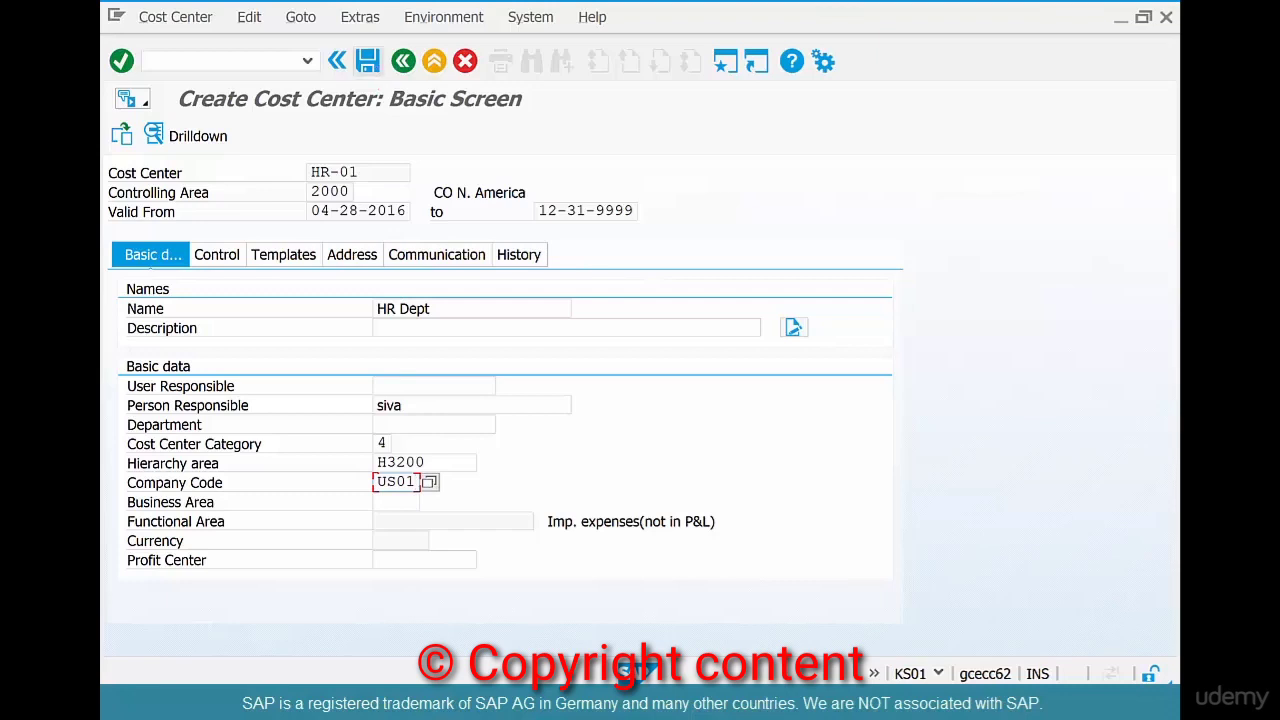
{"action": "left_click", "coordinate": [367, 61]}
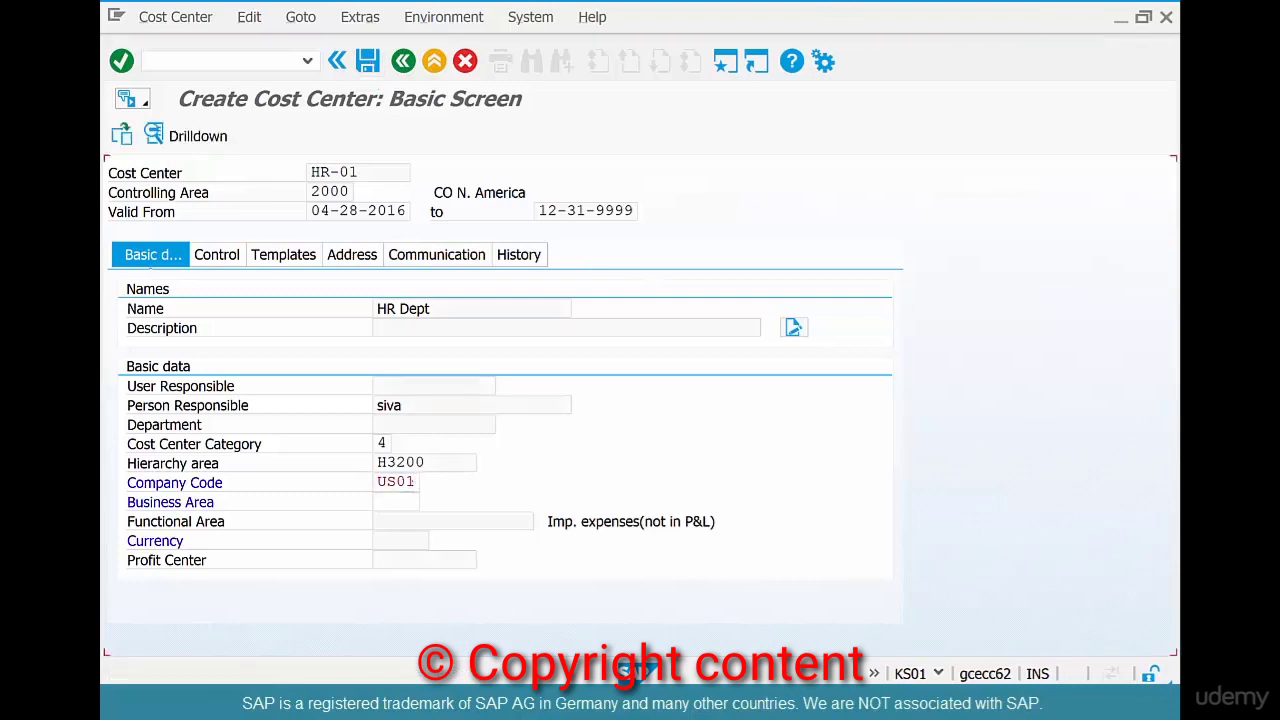
- Open the activity for assigning company codes to controlling areas under the Controlling assignments of the Enterprise Structure in the Implementation Guide
{"action": "left_click", "coordinate": [212, 60]}
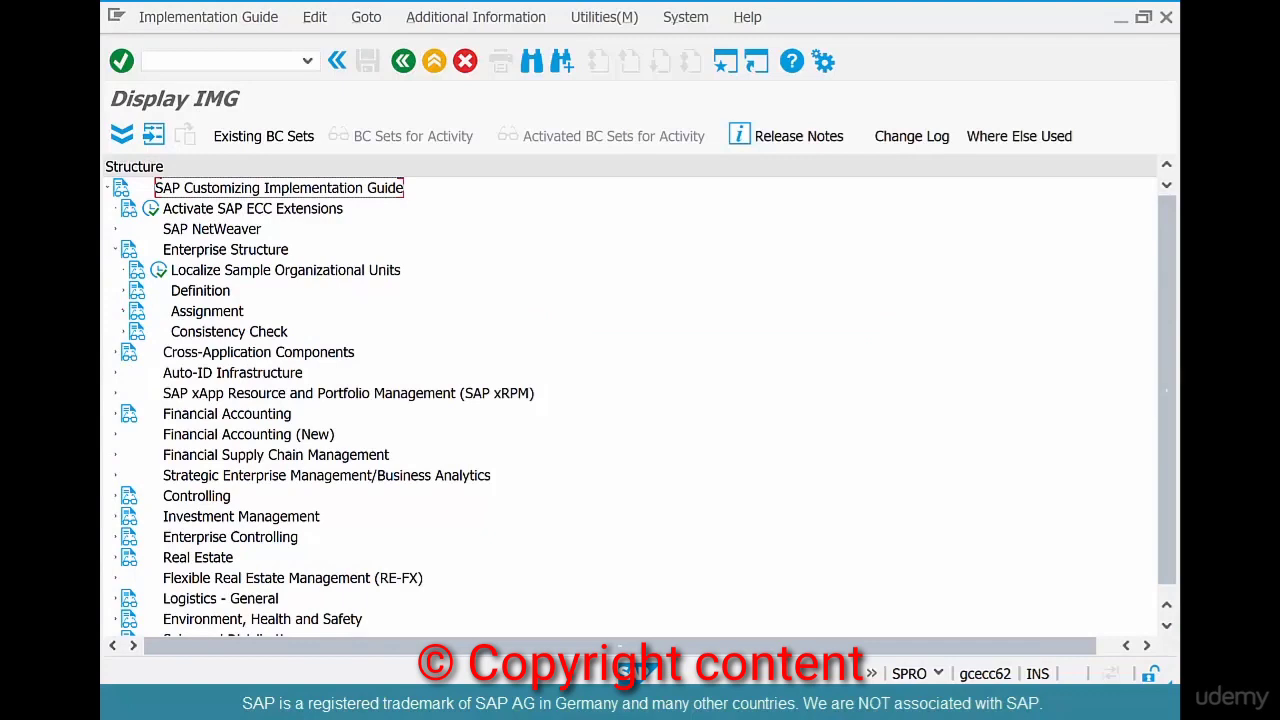
{"action": "left_click", "coordinate": [123, 311]}
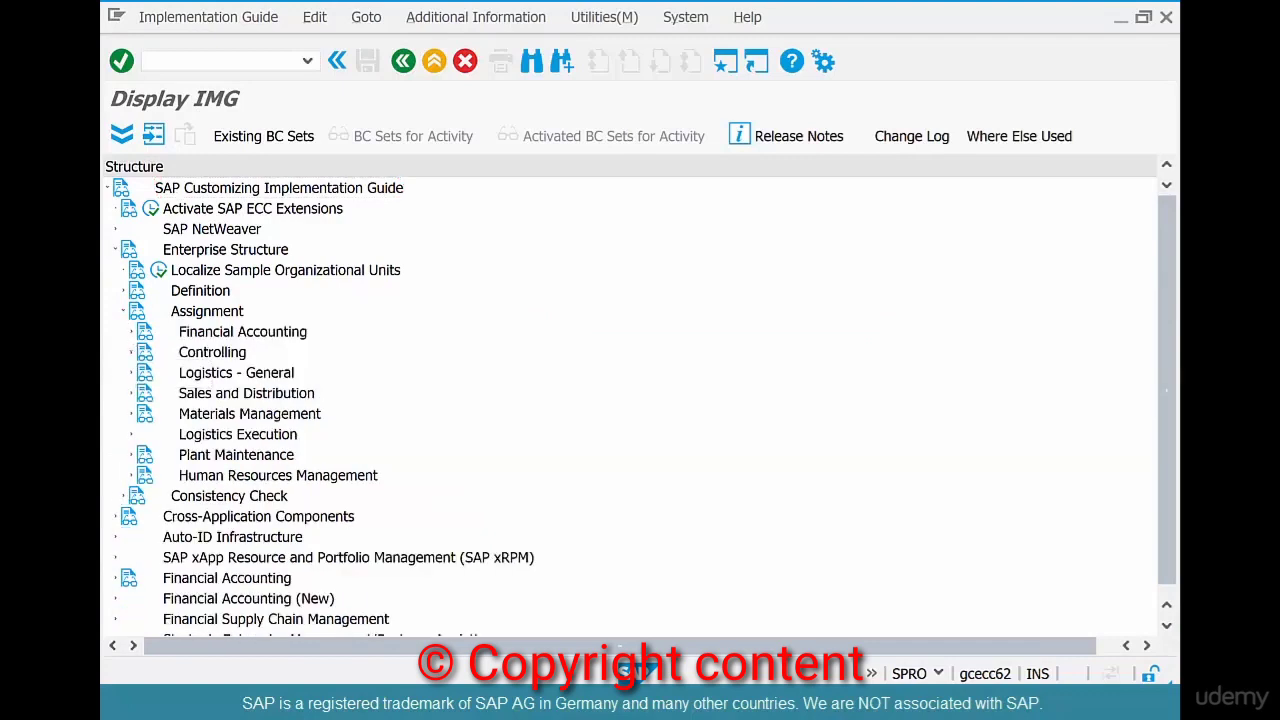
{"action": "left_click", "coordinate": [131, 352]}
{"action": "left_click", "coordinate": [174, 372]}
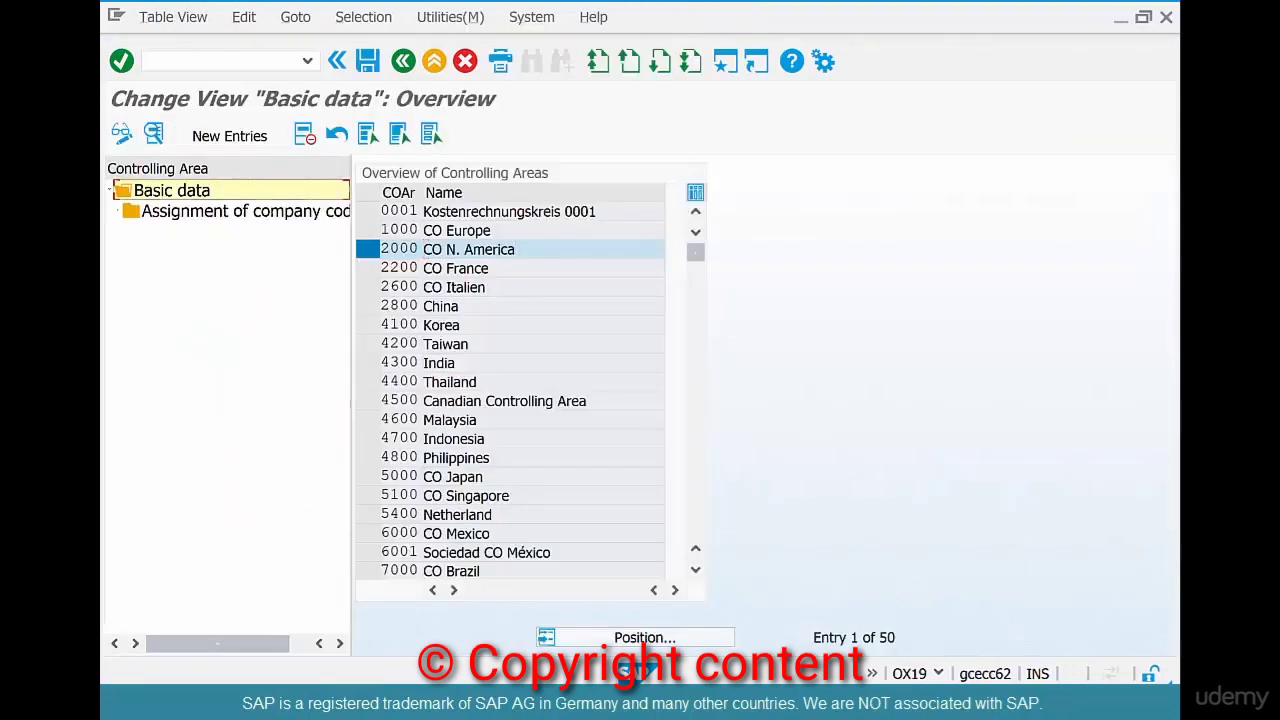
- Add company code US01 as a new entry in the company code assignments of controlling area 2000
{"action": "double_click", "coordinate": [244, 211]}
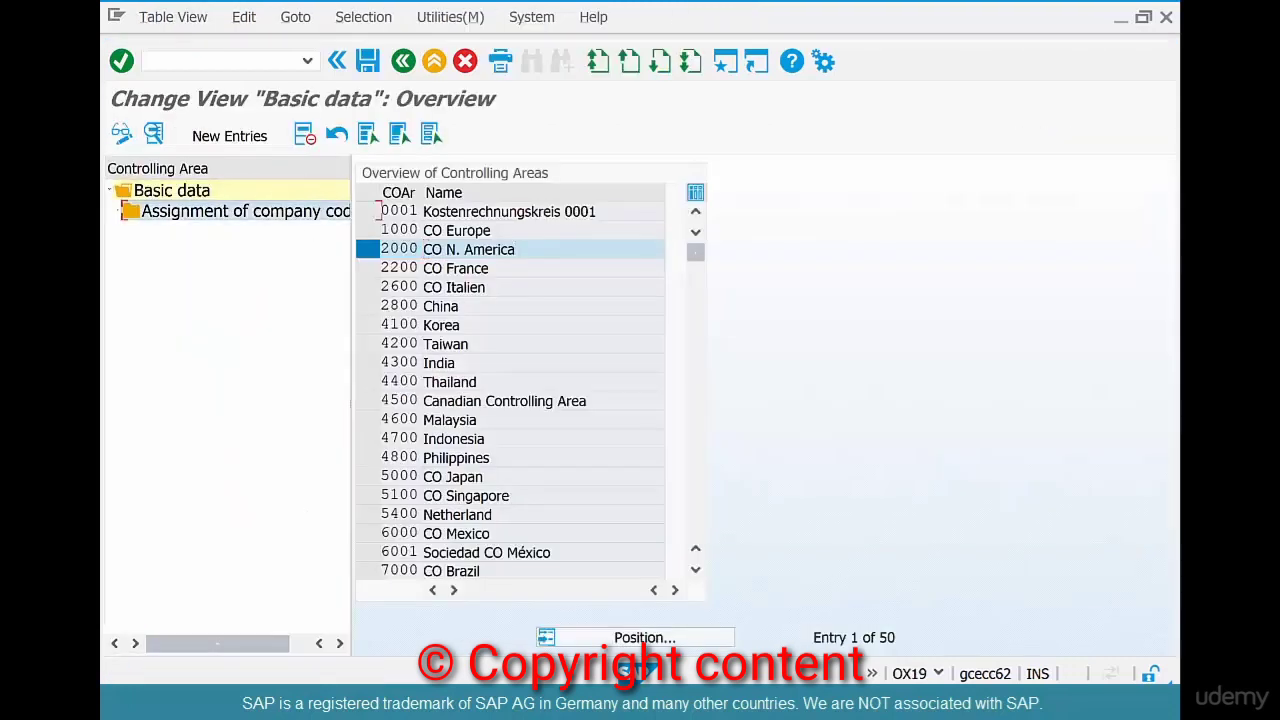
{"action": "scroll", "coordinate": [540, 300], "scroll_direction": "down", "scroll_amount": 1}
{"action": "left_click", "coordinate": [230, 136]}
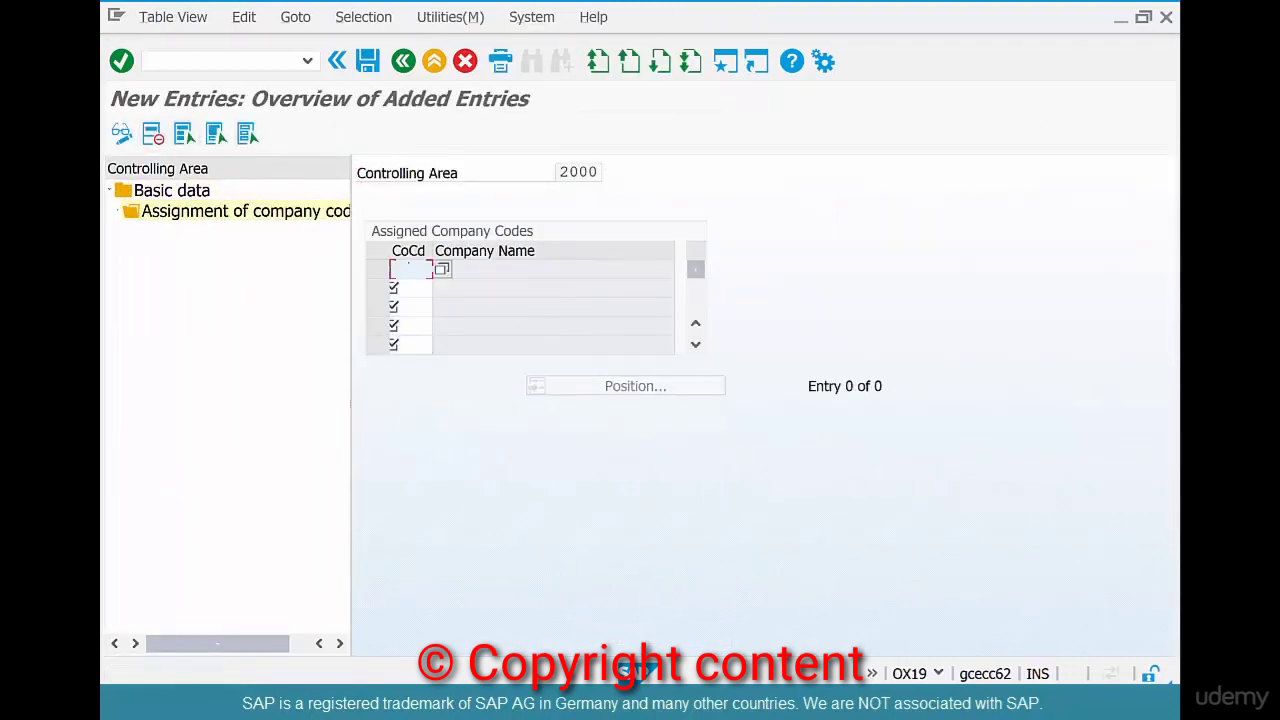
{"action": "type", "text": "us01"}
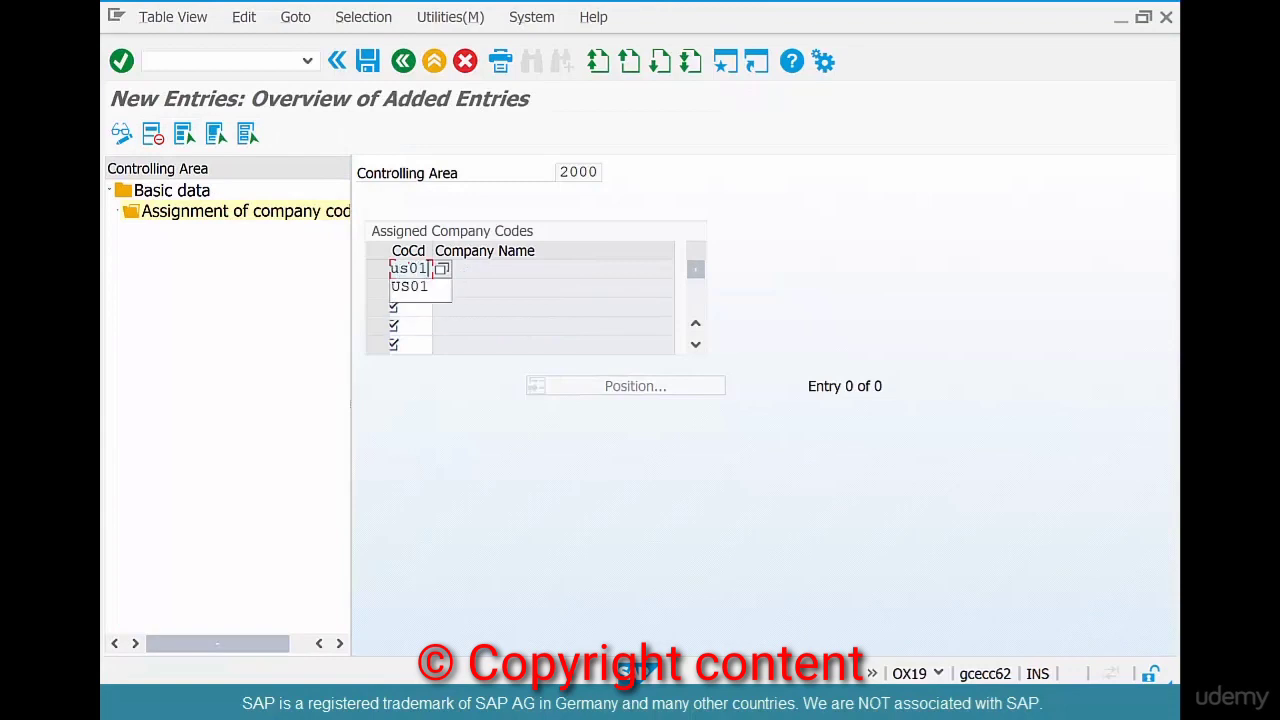
{"action": "key", "text": "Return"}
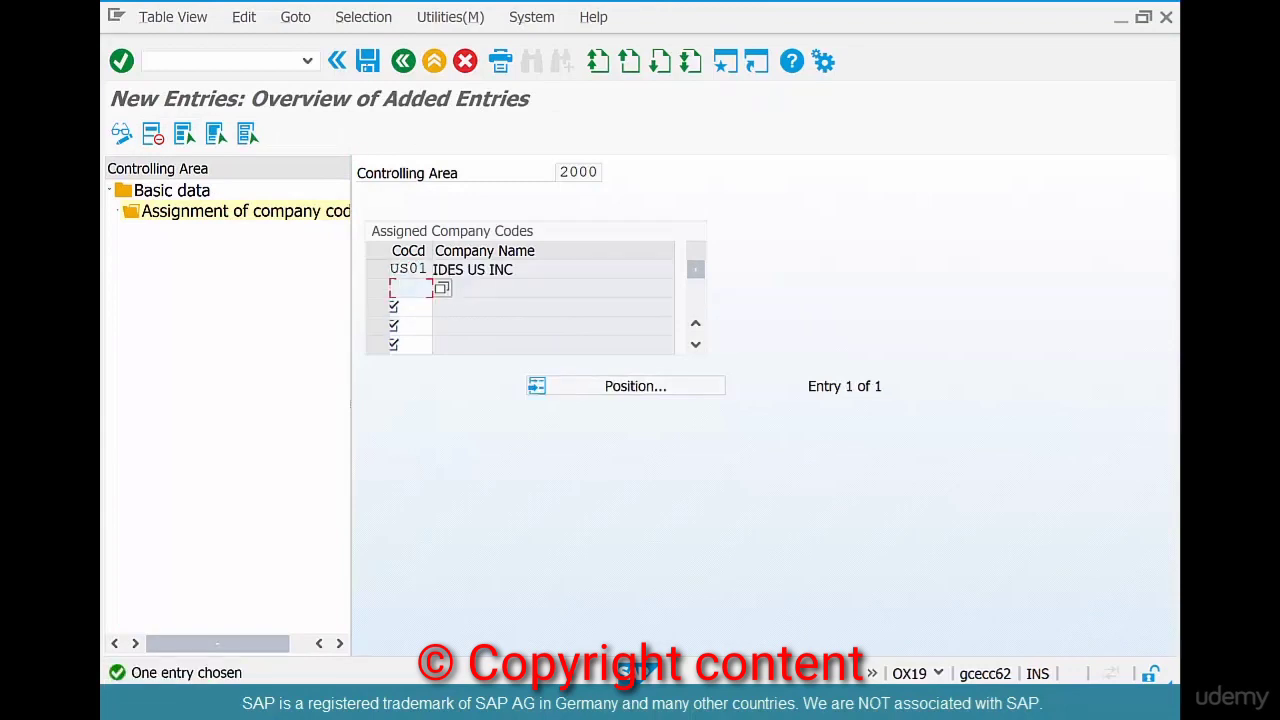
- Save the company code assignment of controlling area 2000 under customizing request ECCK900018
{"action": "key", "text": "ctrl+s"}
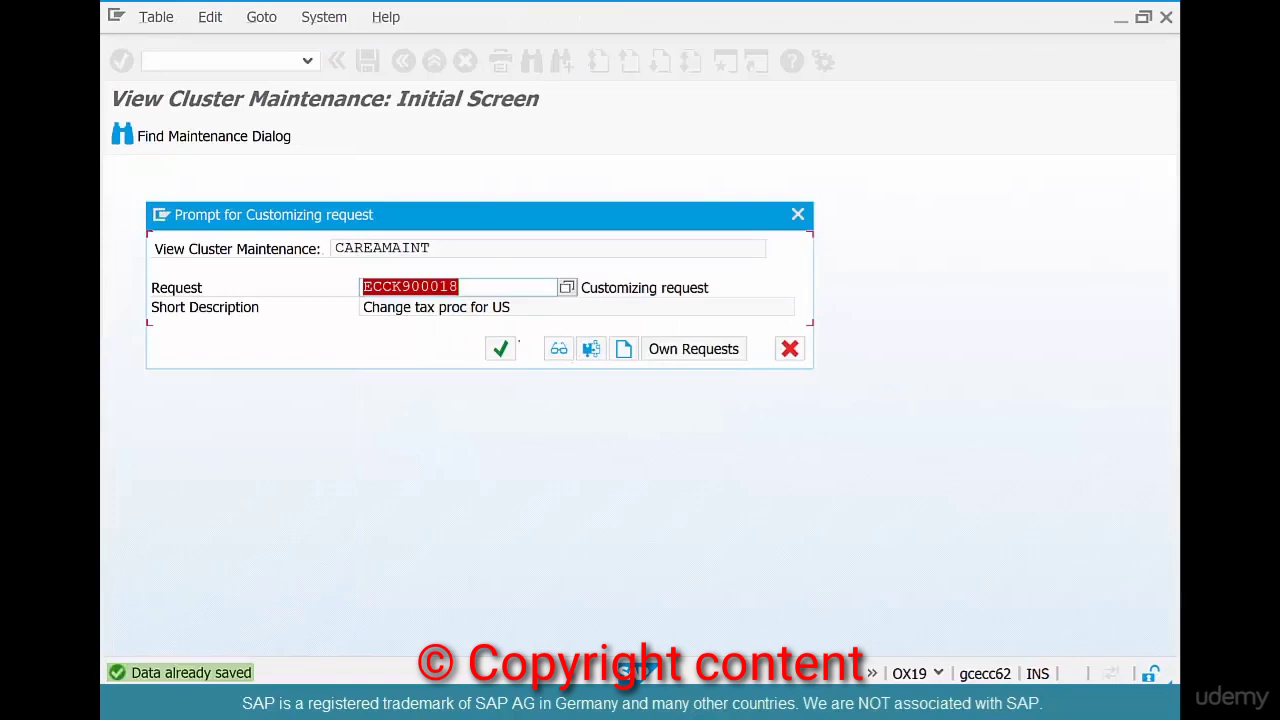
{"action": "left_click", "coordinate": [500, 348]}
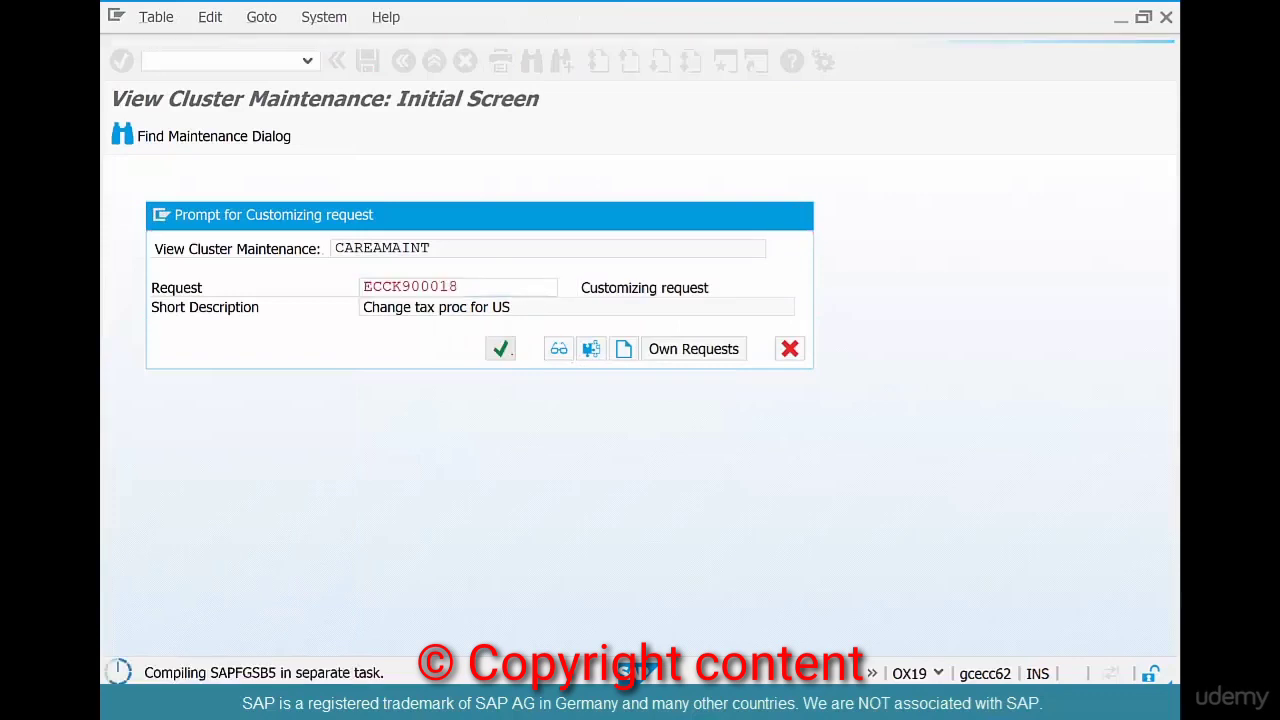
- Return to the unsaved HR-01 cost center, recheck company code US01 and leave the entry without saving
{"action": "key", "text": "alt+Tab"}
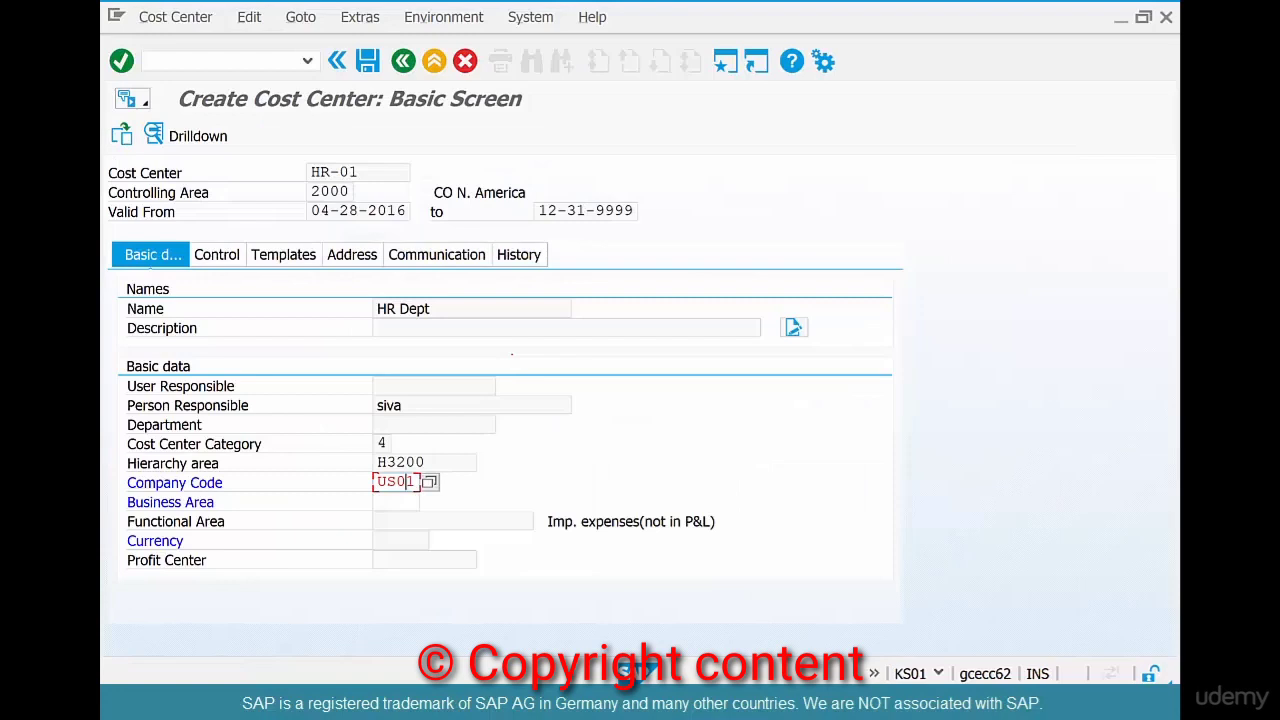
{"action": "key", "text": "Return"}
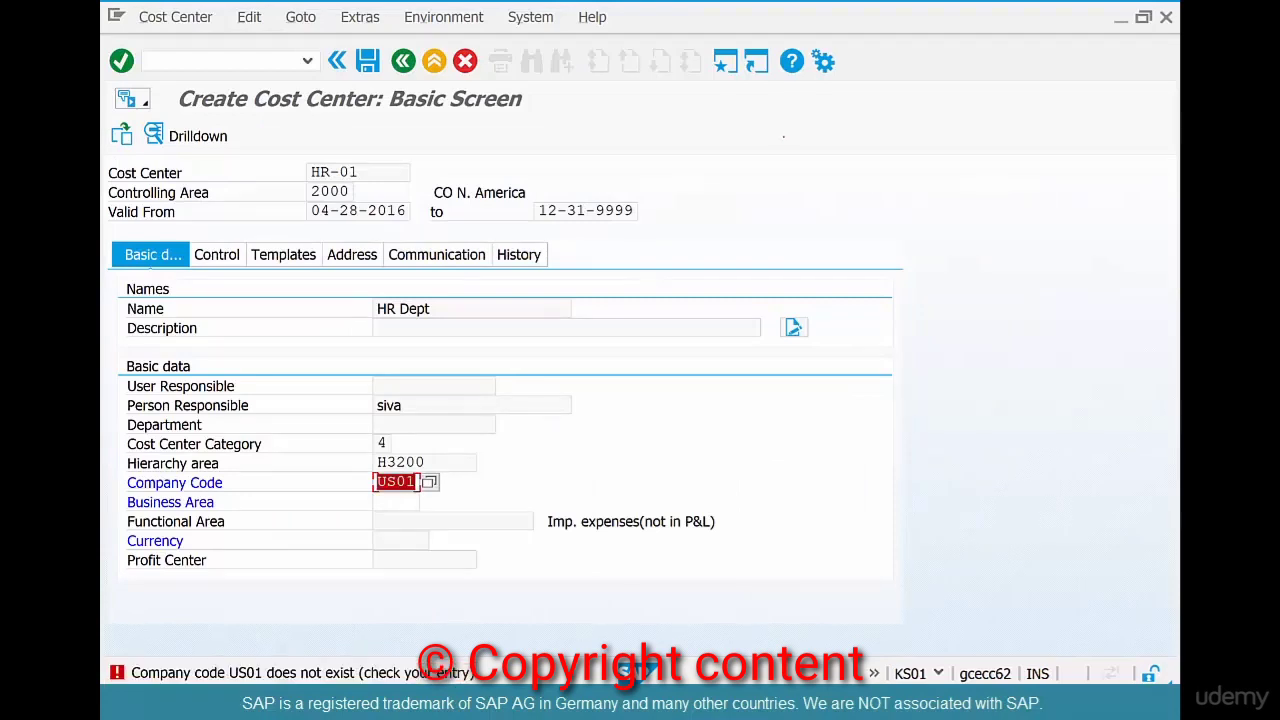
{"action": "key", "text": "F12"}
{"action": "key", "text": "Return"}
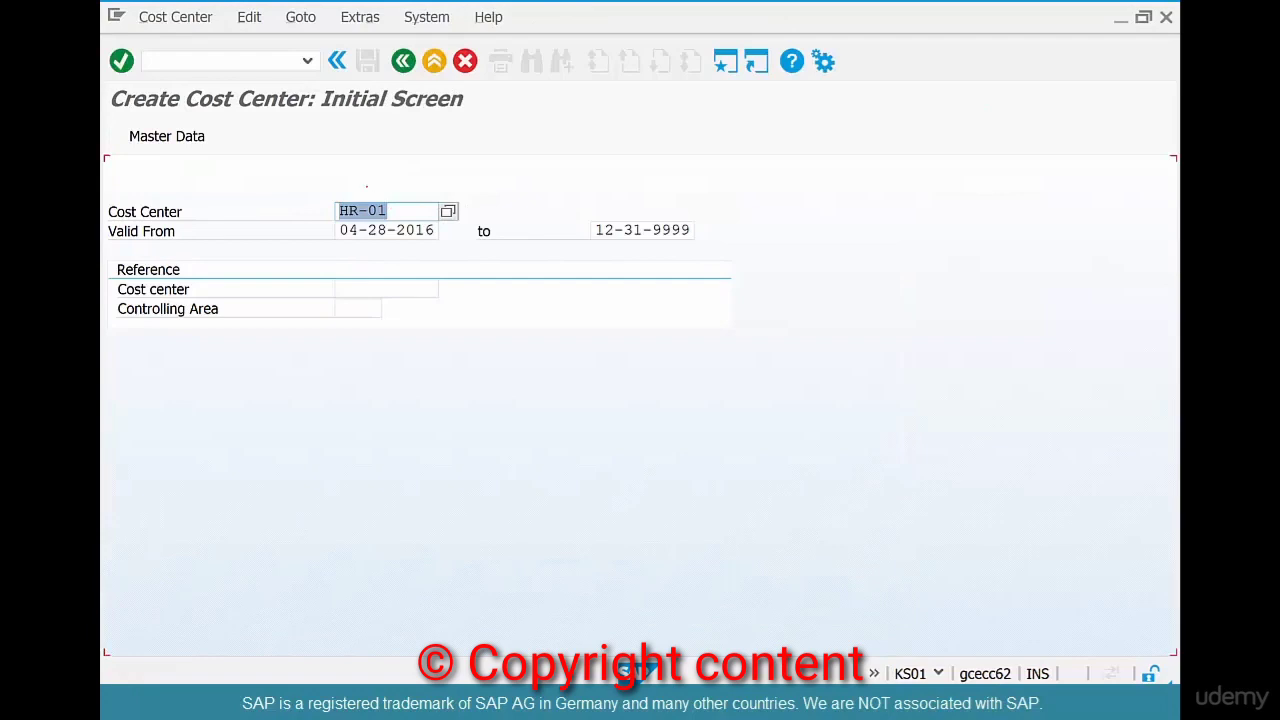
- Restart transaction KS01 and open the basic data of a new cost center HR-01
{"action": "key", "text": "F3"}
{"action": "type", "text": "ks"}
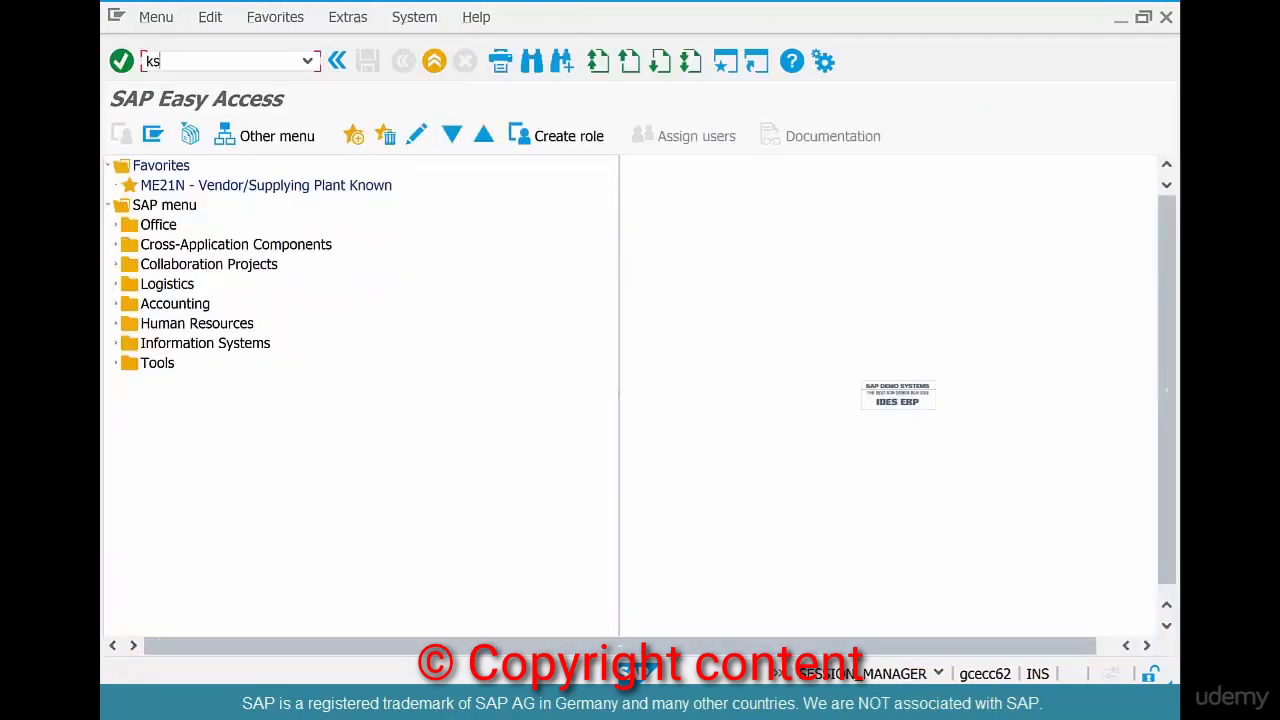
{"action": "type", "text": "01"}
{"action": "key", "text": "Return"}
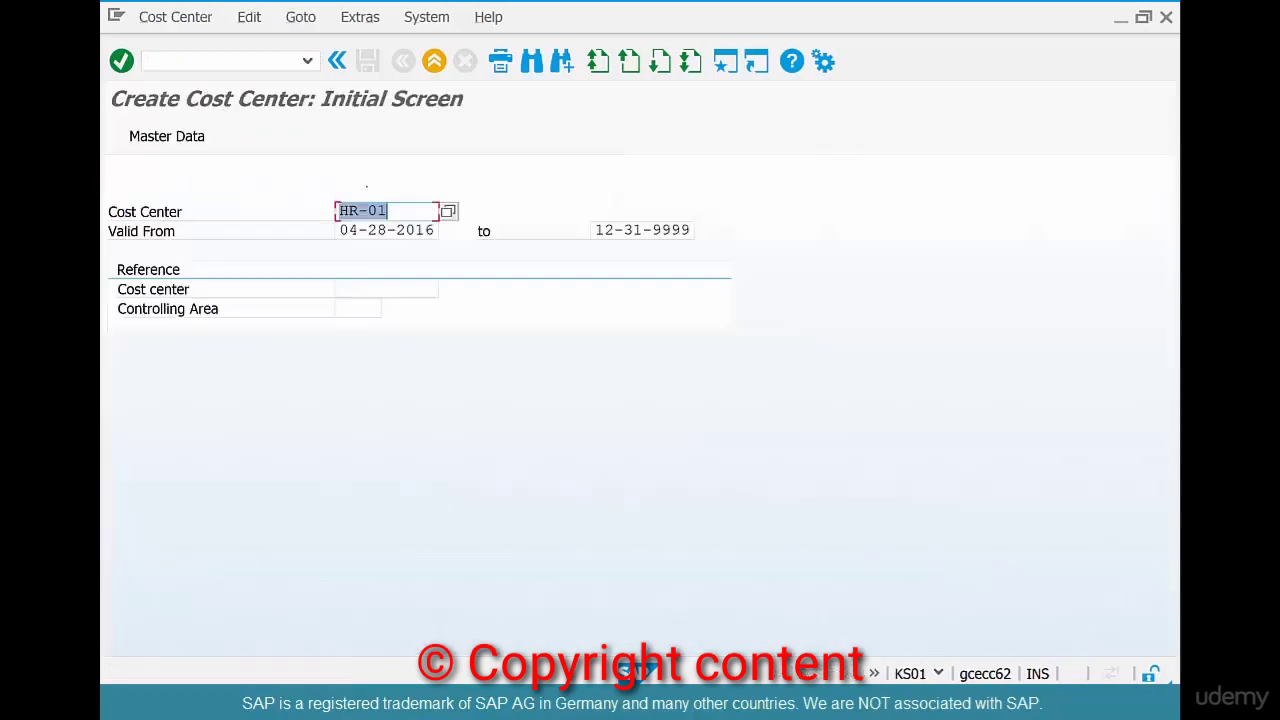
{"action": "key", "text": "Return"}
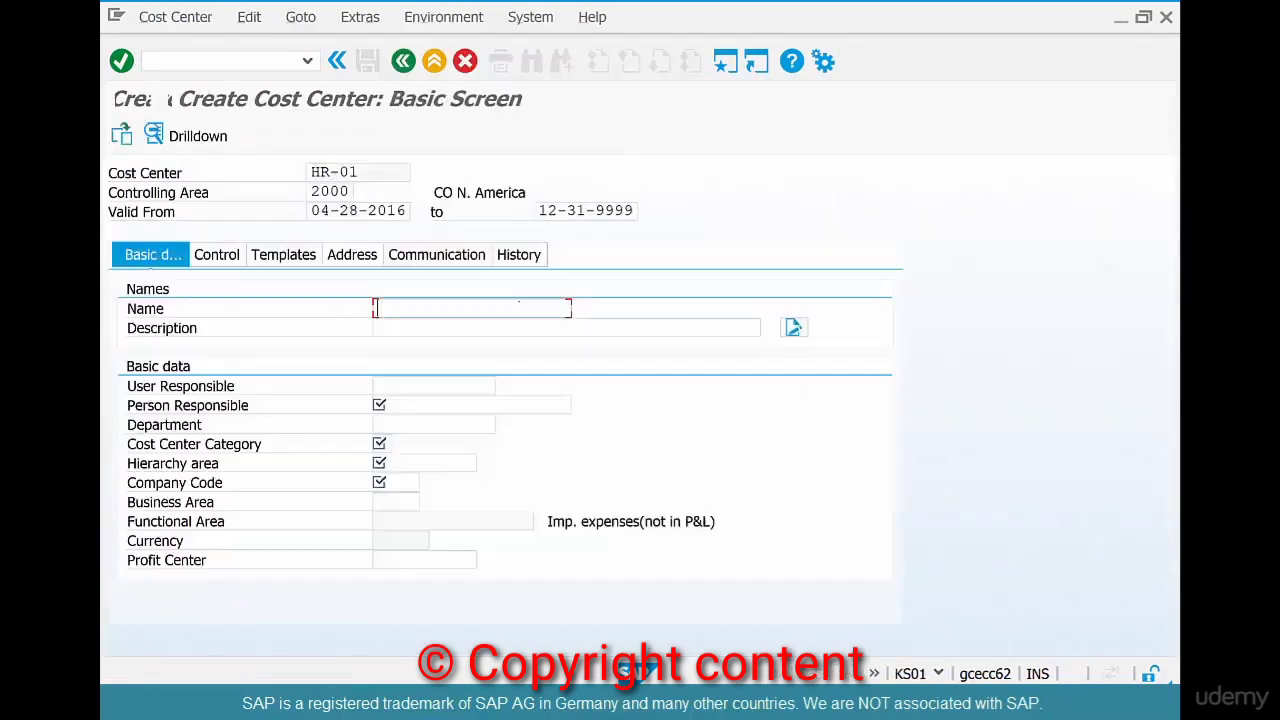
- Name the cost center HR Dept and enter the responsible person's name
{"action": "key", "text": "Down"}
{"action": "key", "text": "Down"}
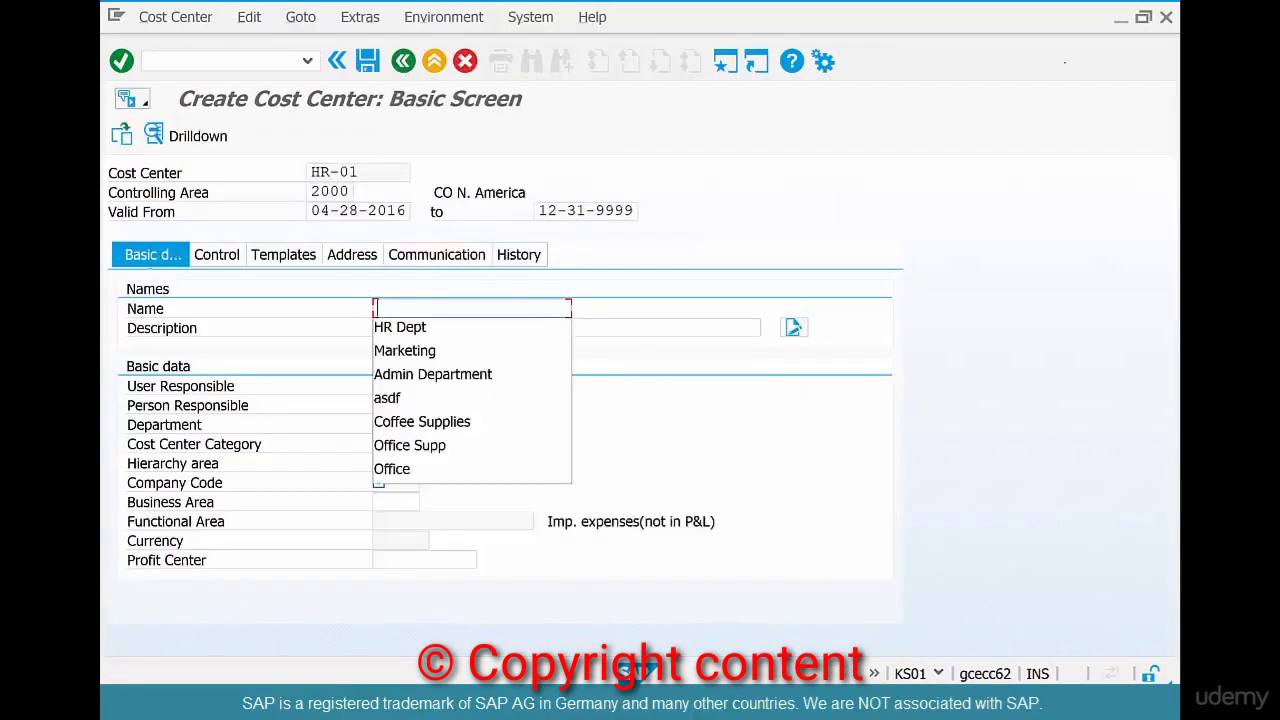
{"action": "key", "text": "Return"}
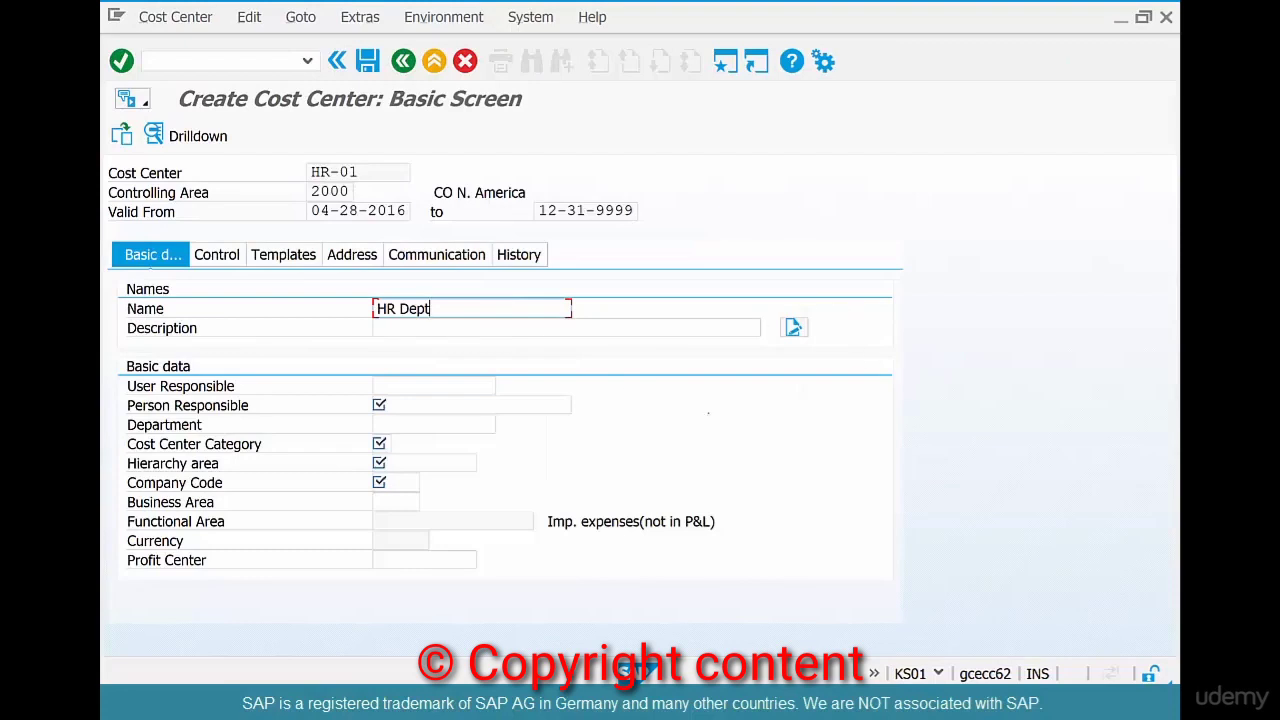
{"action": "left_click", "coordinate": [464, 401]}
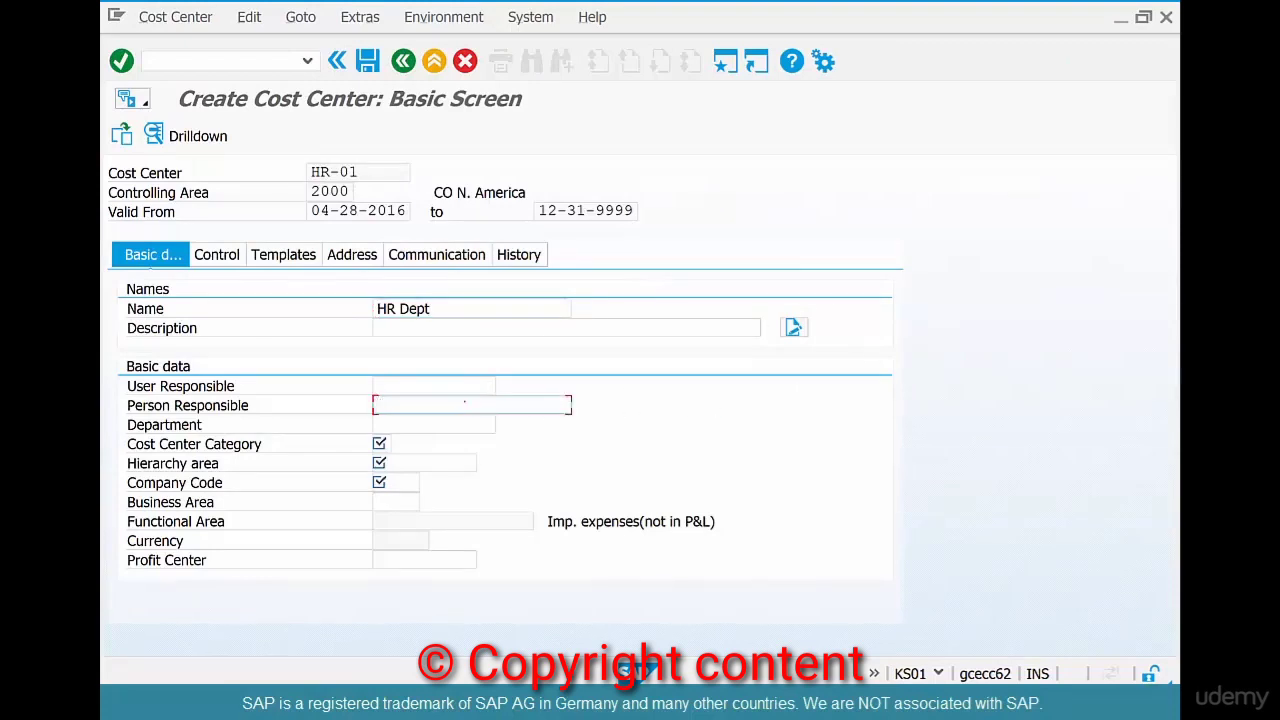
{"action": "key", "text": "Down"}
{"action": "key", "text": "Down"}
{"action": "key", "text": "Return"}
- Set the HR-01 cost center category to 4 and its hierarchy area to H3200
{"action": "left_click", "coordinate": [381, 444]}
{"action": "key", "text": "Down"}
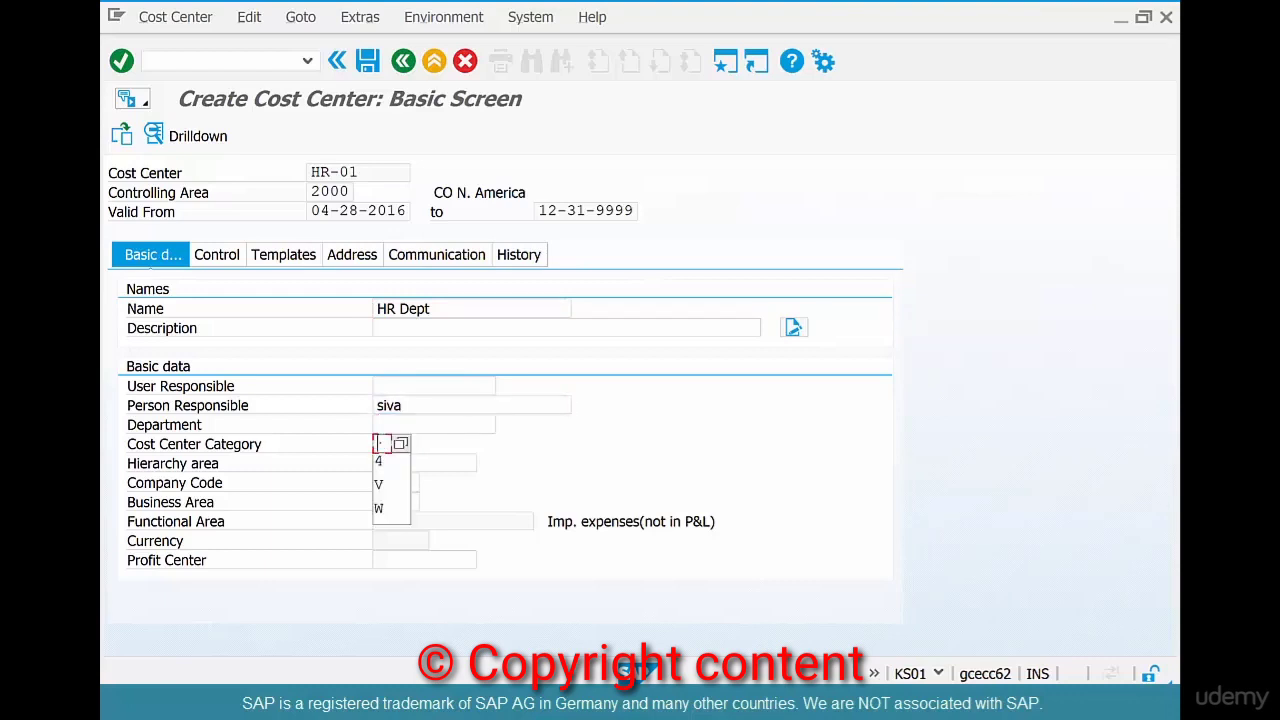
{"action": "left_click", "coordinate": [384, 462]}
{"action": "left_click", "coordinate": [441, 463]}
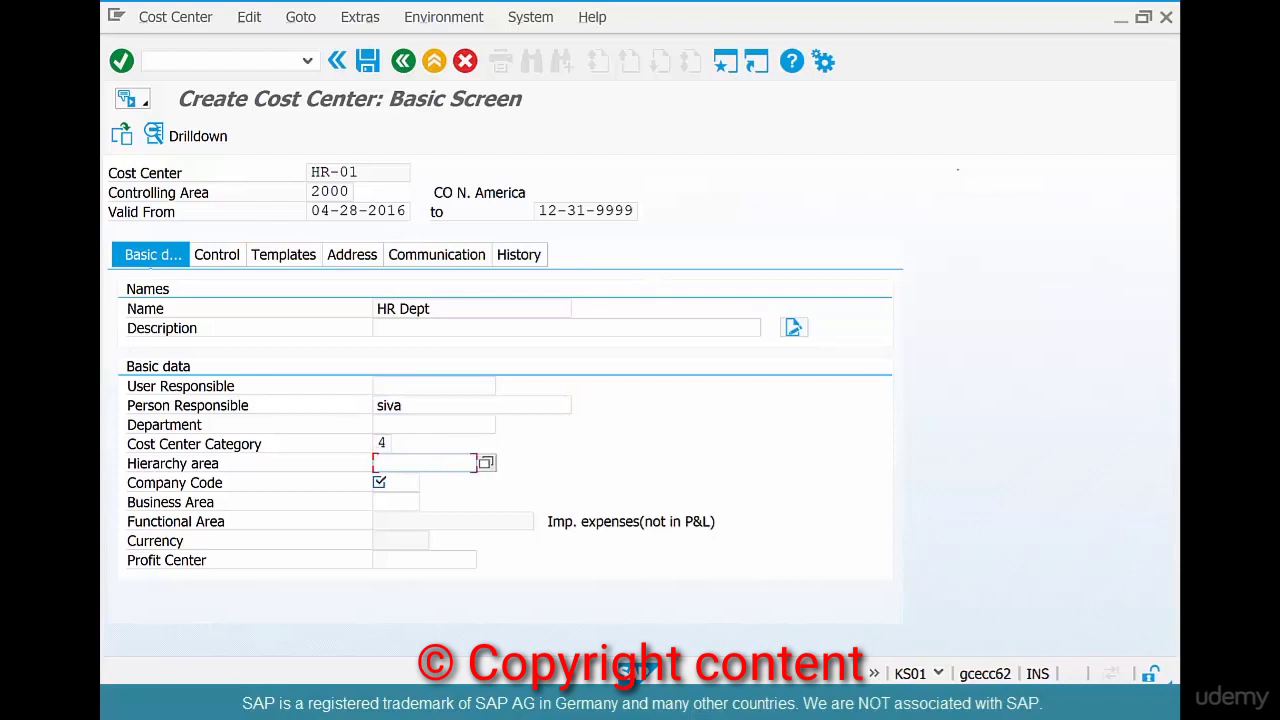
{"action": "key", "text": "Down"}
{"action": "key", "text": "Down"}
{"action": "key", "text": "Return"}
- Assign company code US01 to cost center HR-01 and validate the entry
{"action": "key", "text": "Tab"}
{"action": "key", "text": "Down"}
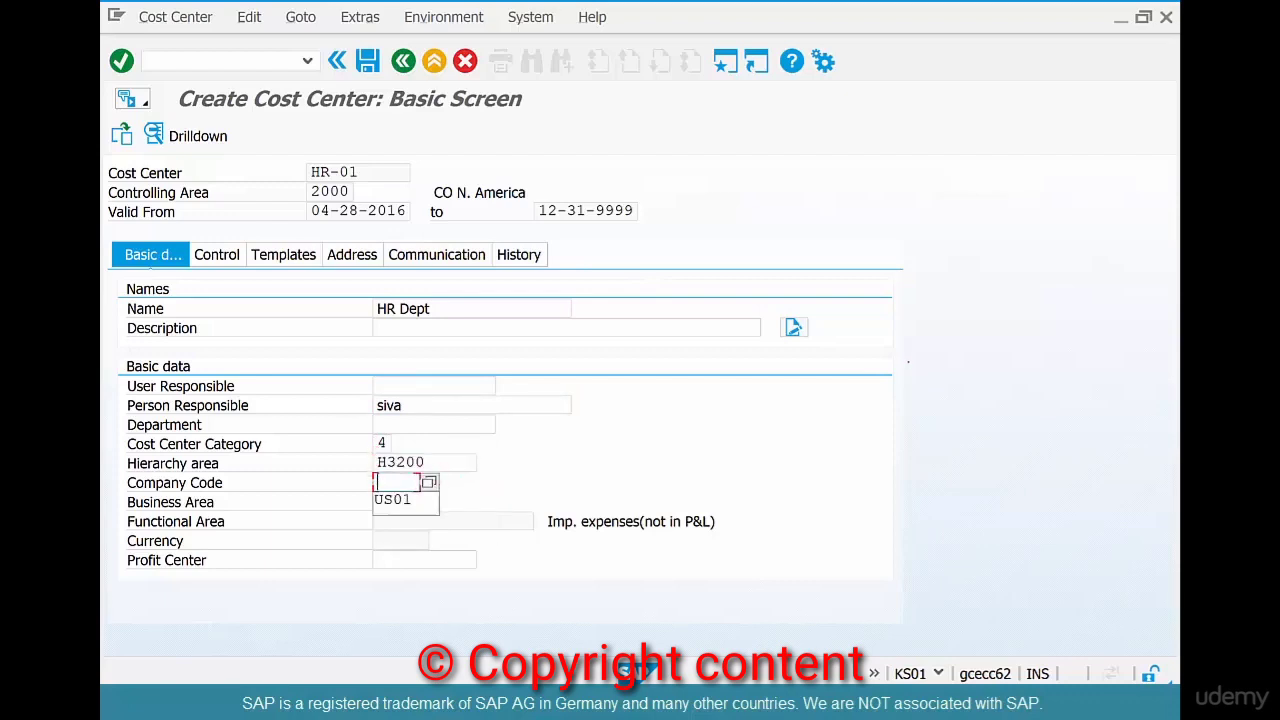
{"action": "key", "text": "Down"}
{"action": "key", "text": "Return"}
{"action": "key", "text": "Return"}
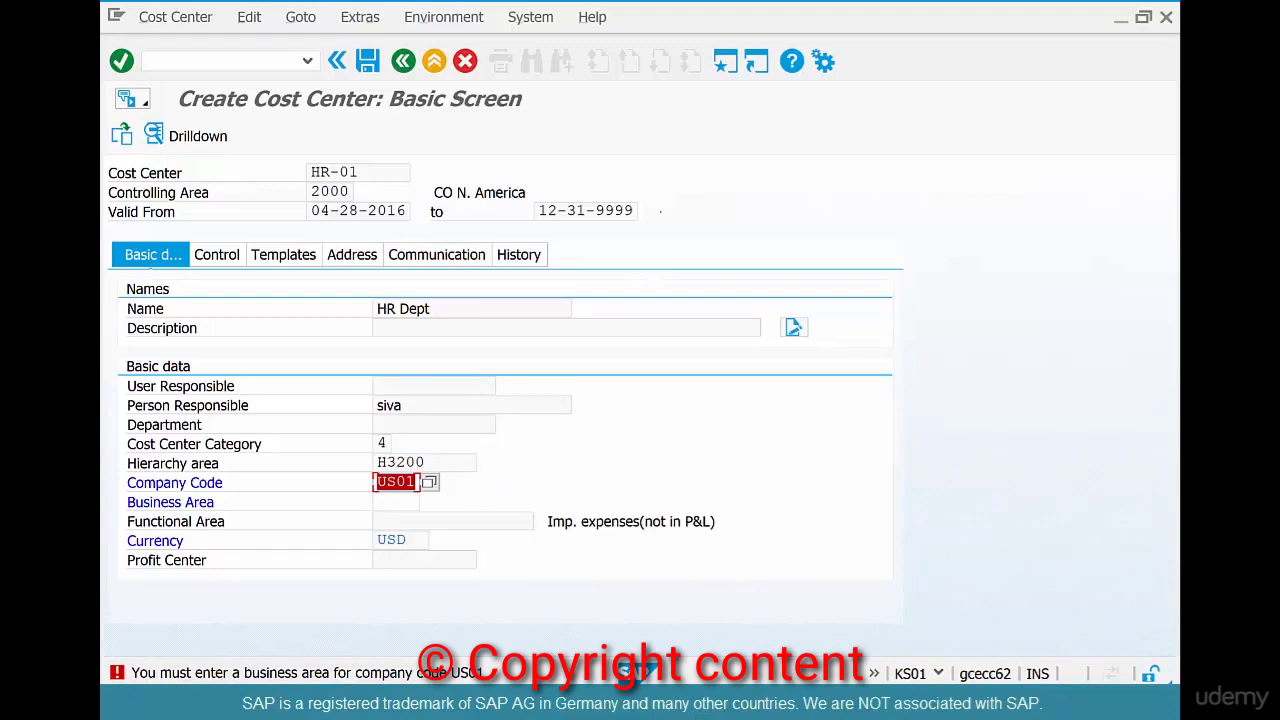
- Set the business area to 9000 and save cost center HR-01 without a profit center
{"action": "left_click", "coordinate": [403, 501]}
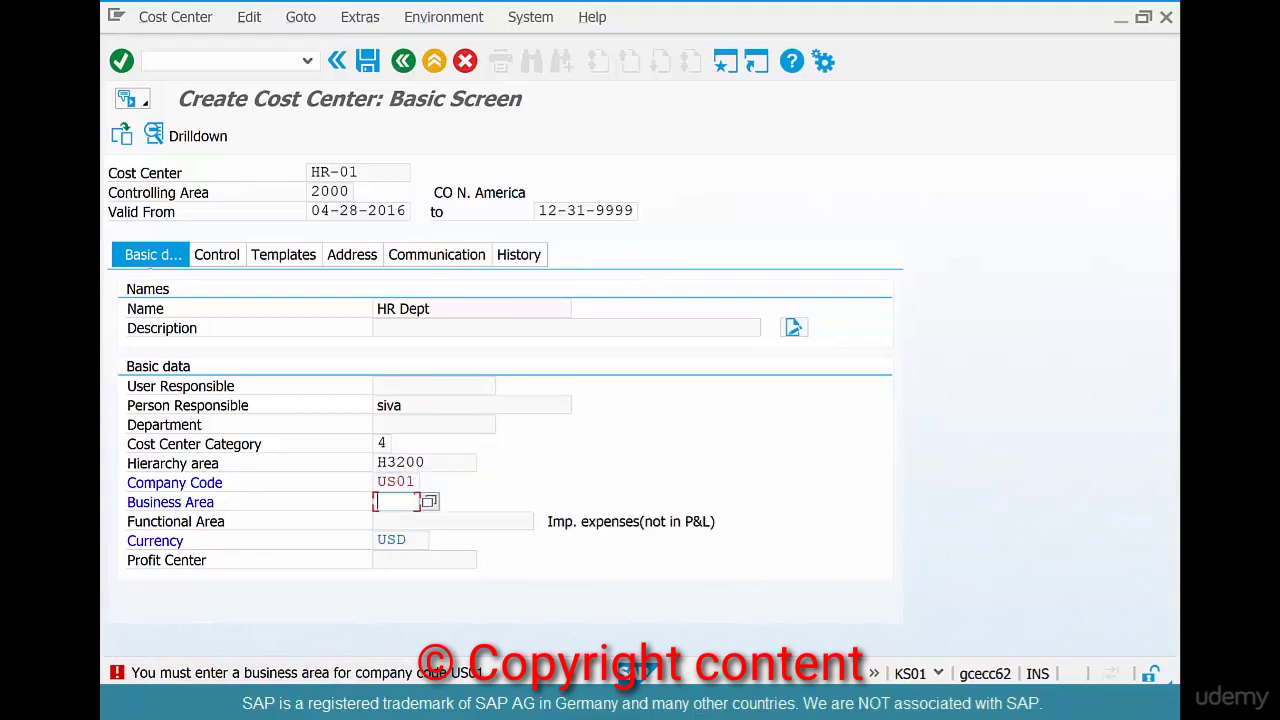
{"action": "left_click", "coordinate": [430, 502]}
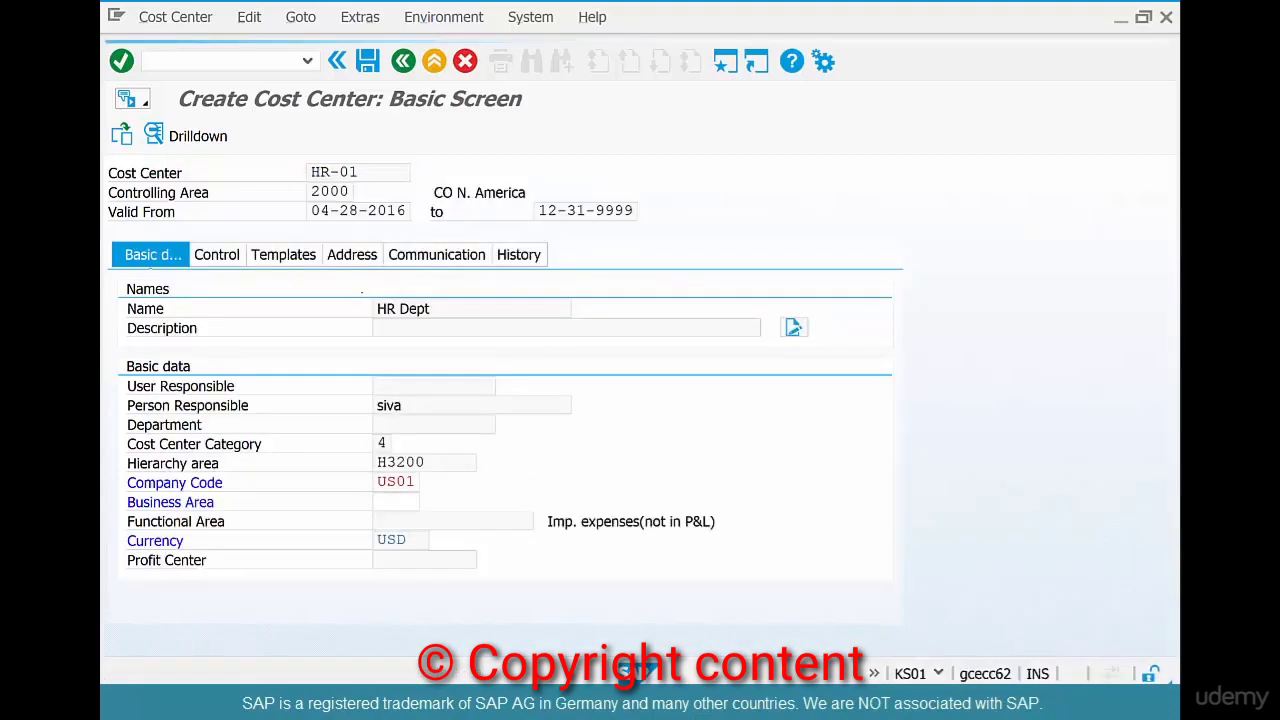
{"action": "type", "text": "9000"}
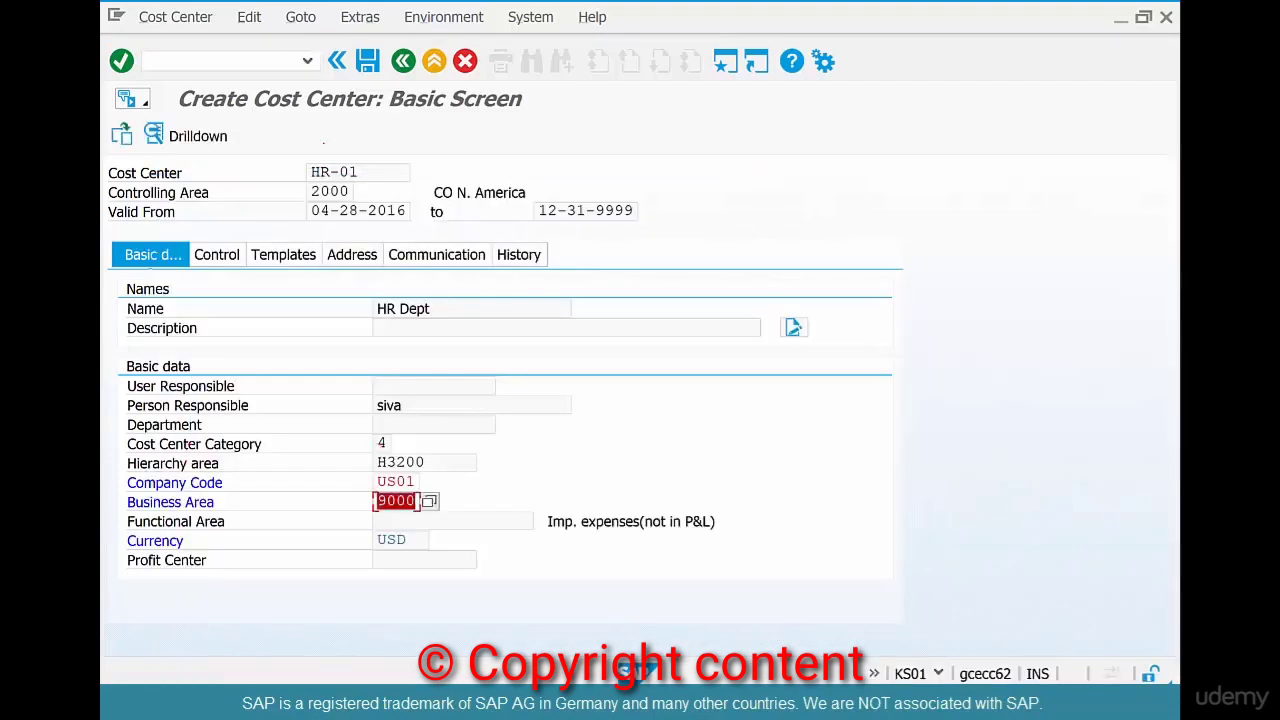
{"action": "key", "text": "Return"}
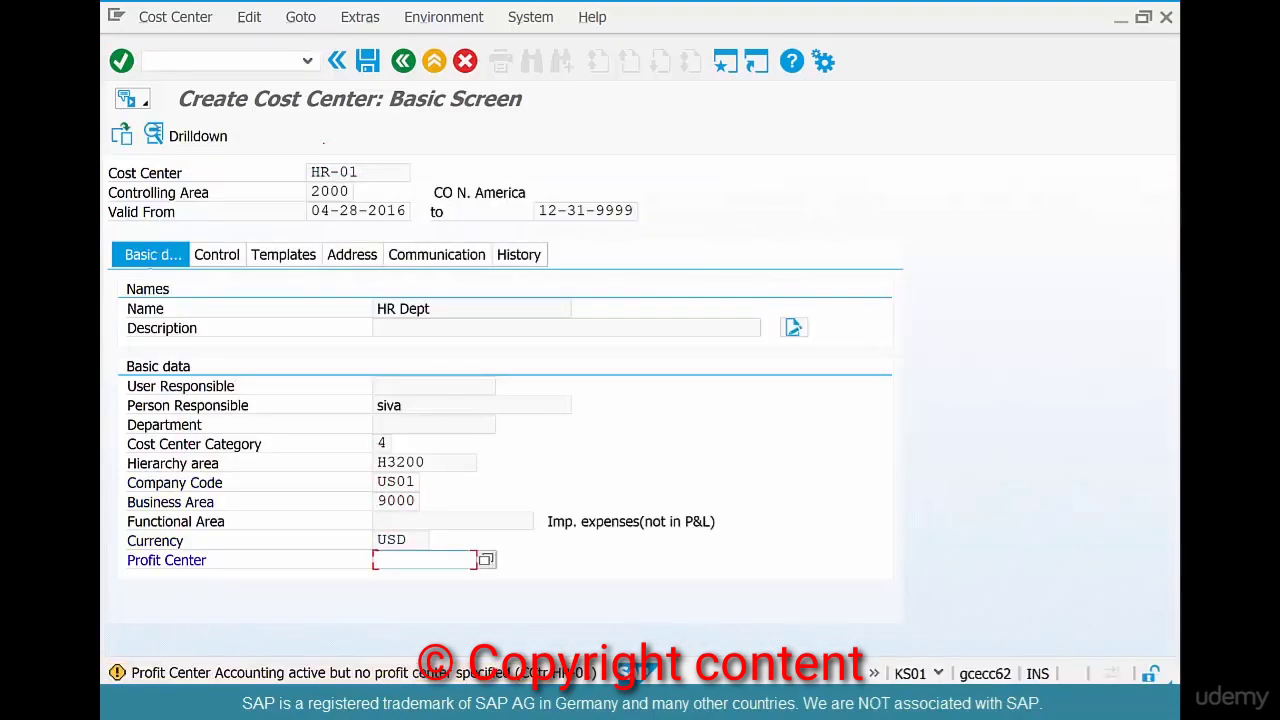
{"action": "key", "text": "Return"}
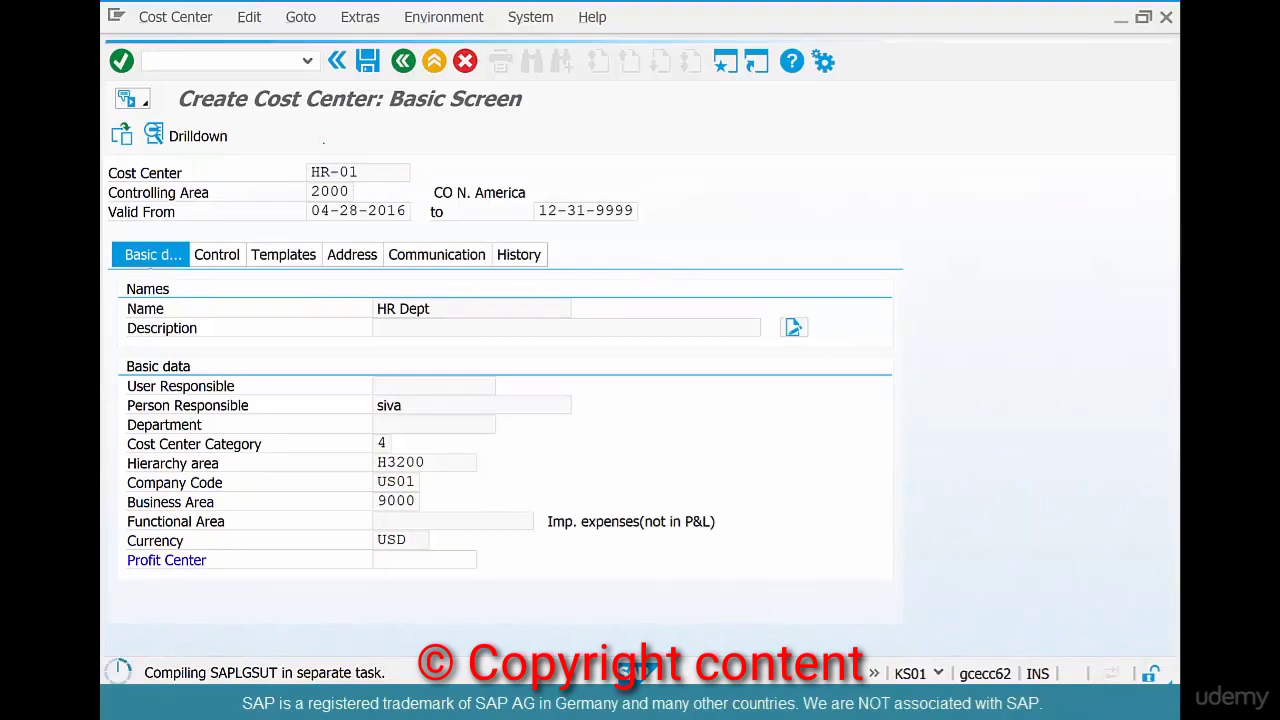
{"action": "key", "text": "ctrl+s"}
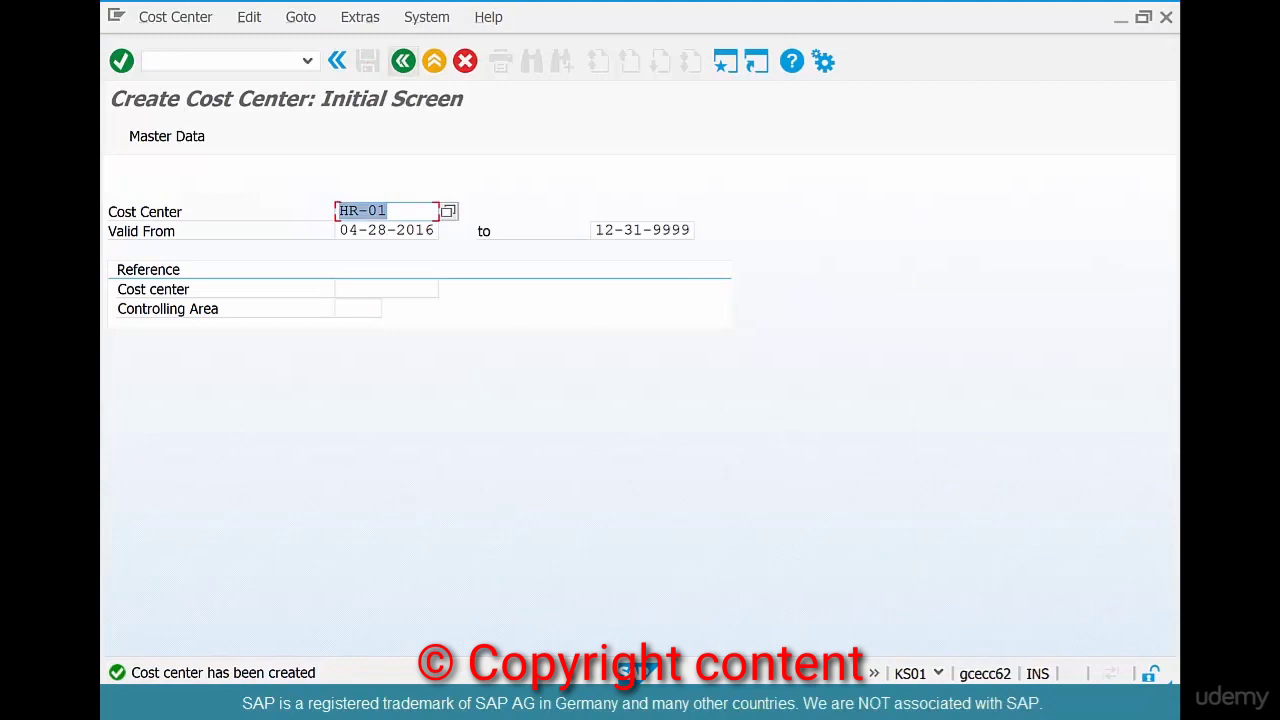
- Leave cost center creation and start a standard purchase order with transaction ME21N for vendor 4001
{"action": "left_click", "coordinate": [403, 61]}
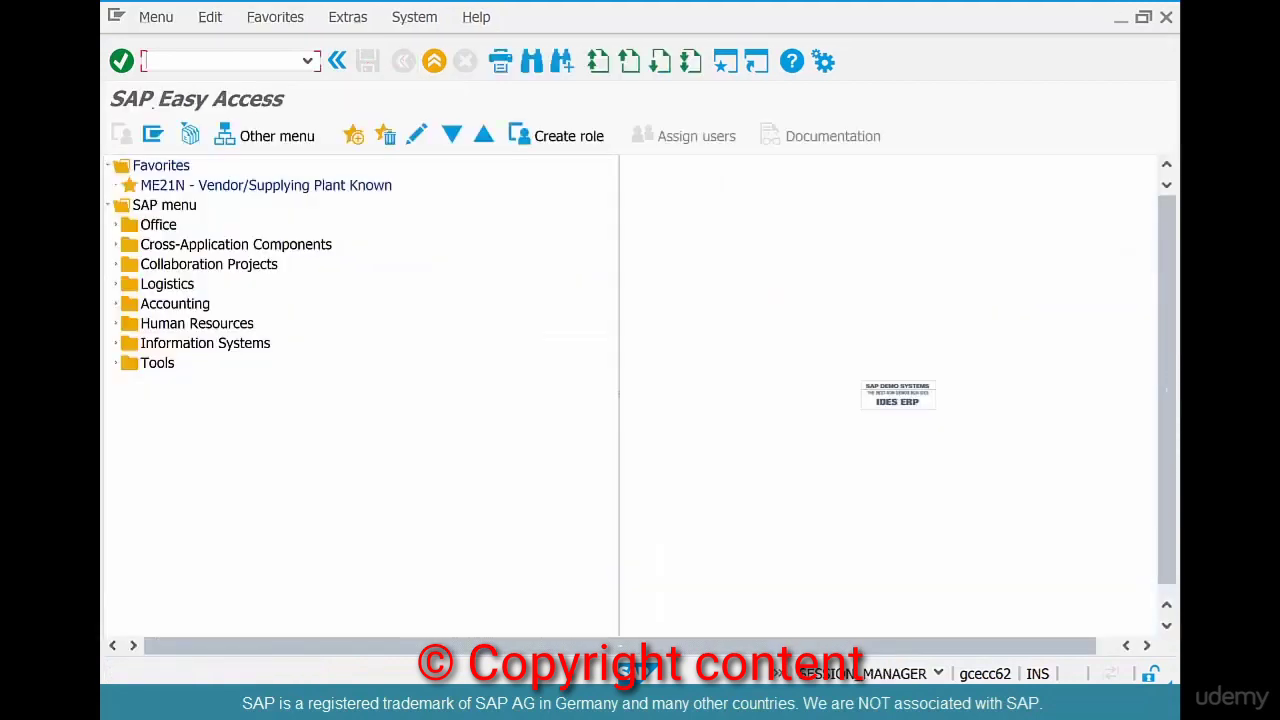
{"action": "type", "text": "me21n"}
{"action": "key", "text": "Return"}
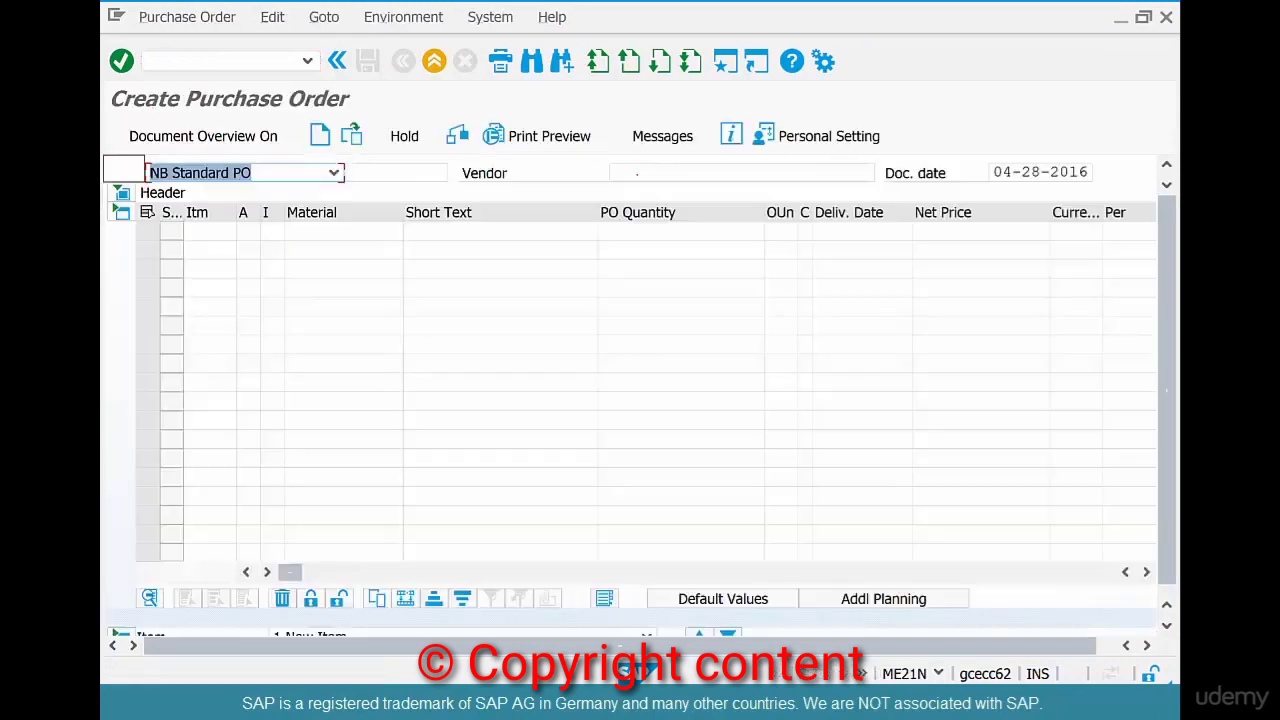
{"action": "type", "text": "4001"}
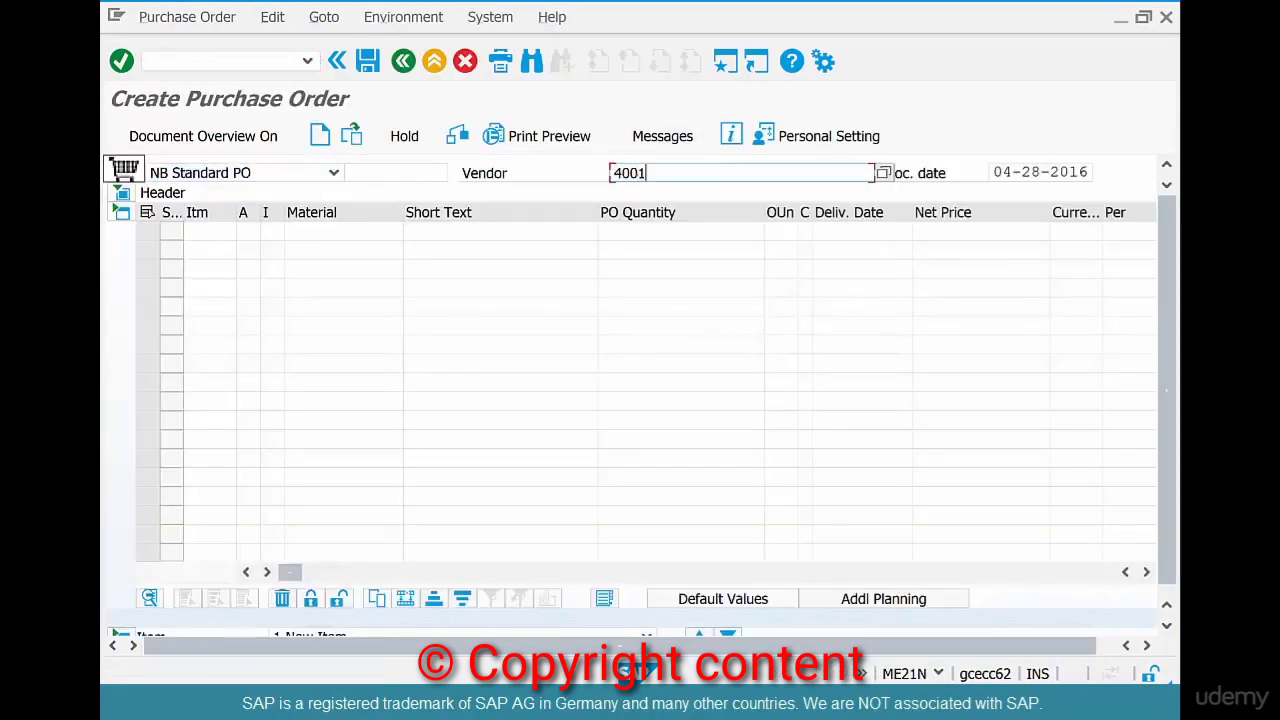
{"action": "key", "text": "Return"}
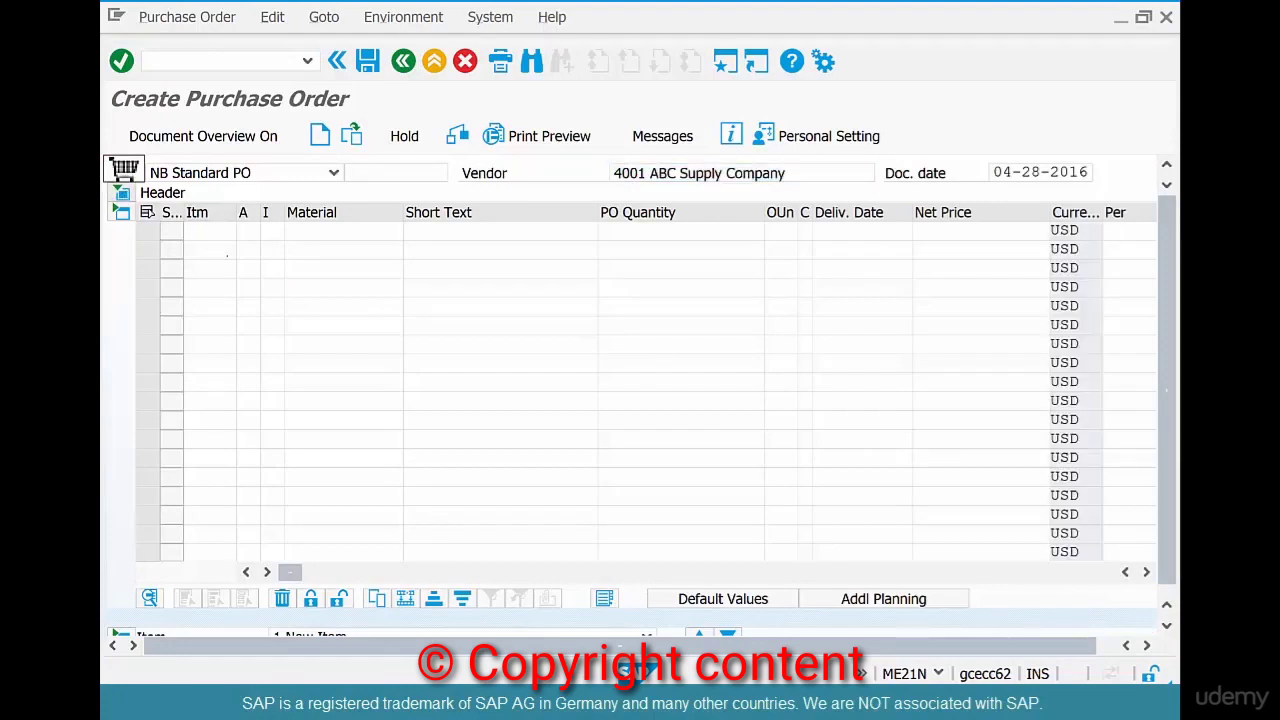
- Add material COFFEEBEANS-06 with quantity 1 as the first purchase order item
{"action": "left_click", "coordinate": [343, 367]}
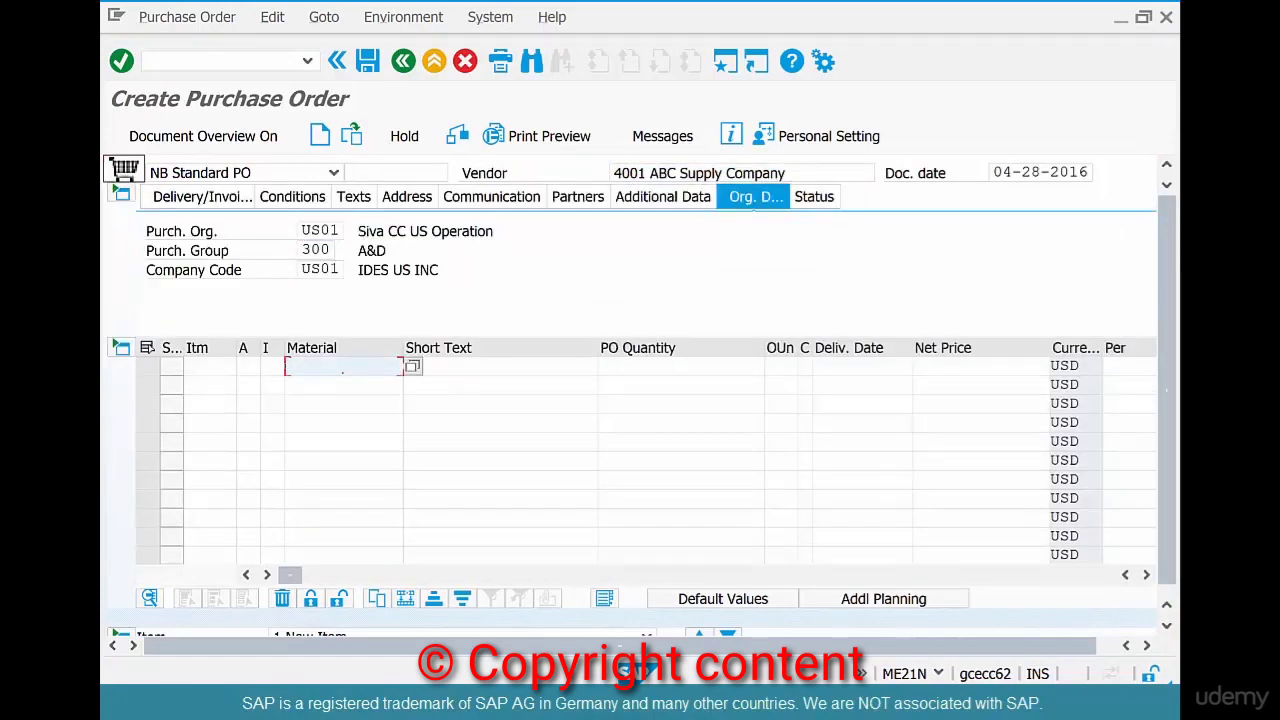
{"action": "type", "text": "co"}
{"action": "key", "text": "Down"}
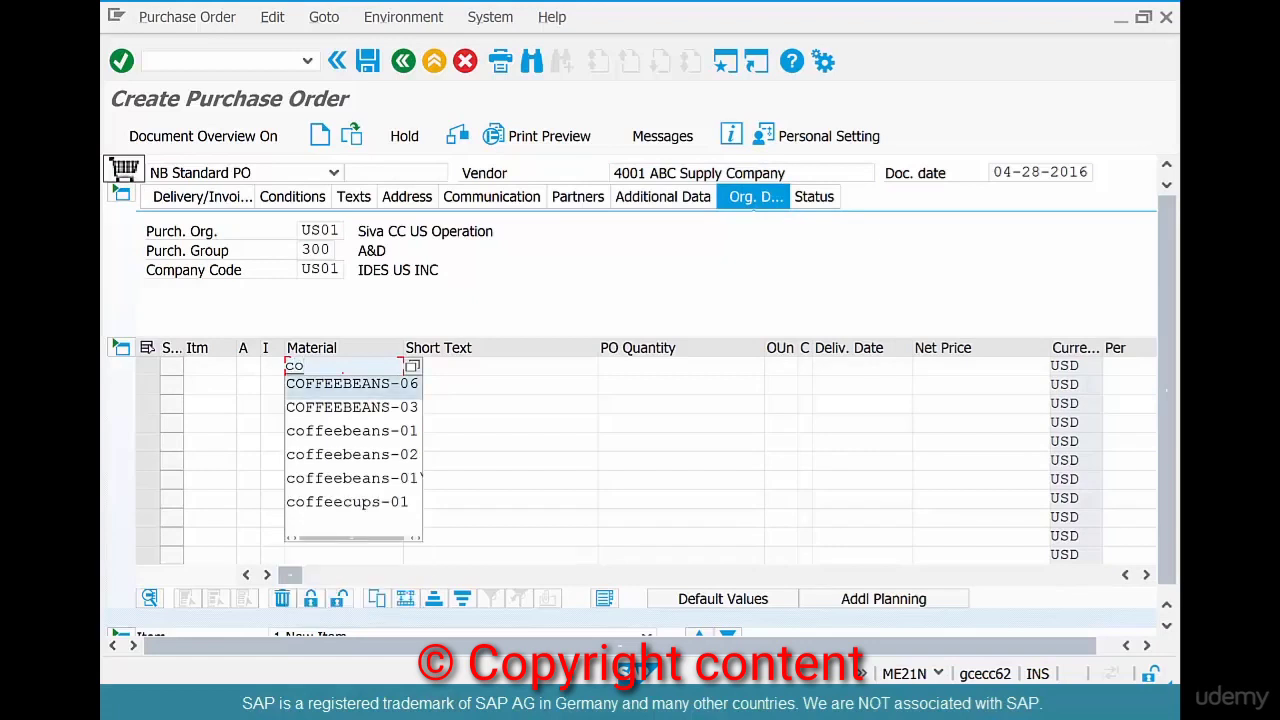
{"action": "key", "text": "Return"}
{"action": "key", "text": "Tab"}
{"action": "key", "text": "Tab"}
{"action": "type", "text": "1"}
{"action": "key", "text": "Return"}
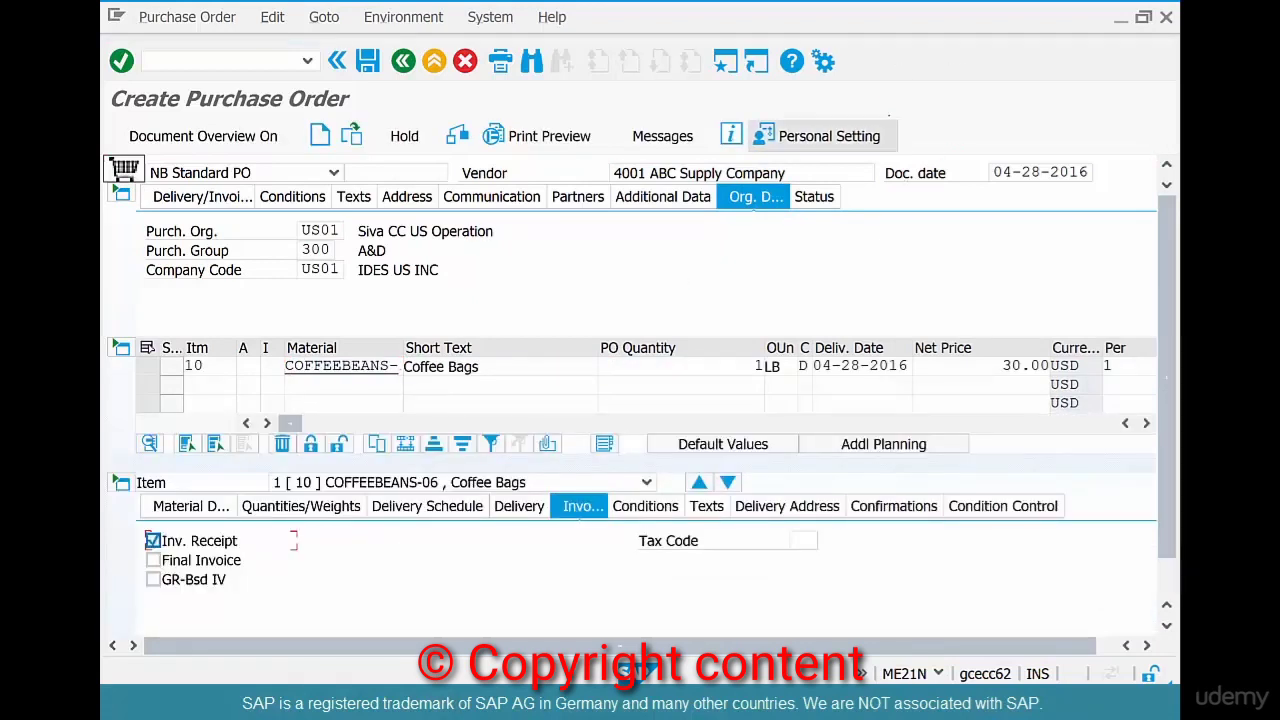
- Add material STIRRERS-01 with quantity 1 as the second purchase order item
{"action": "left_click", "coordinate": [388, 383]}
{"action": "type", "text": "s"}
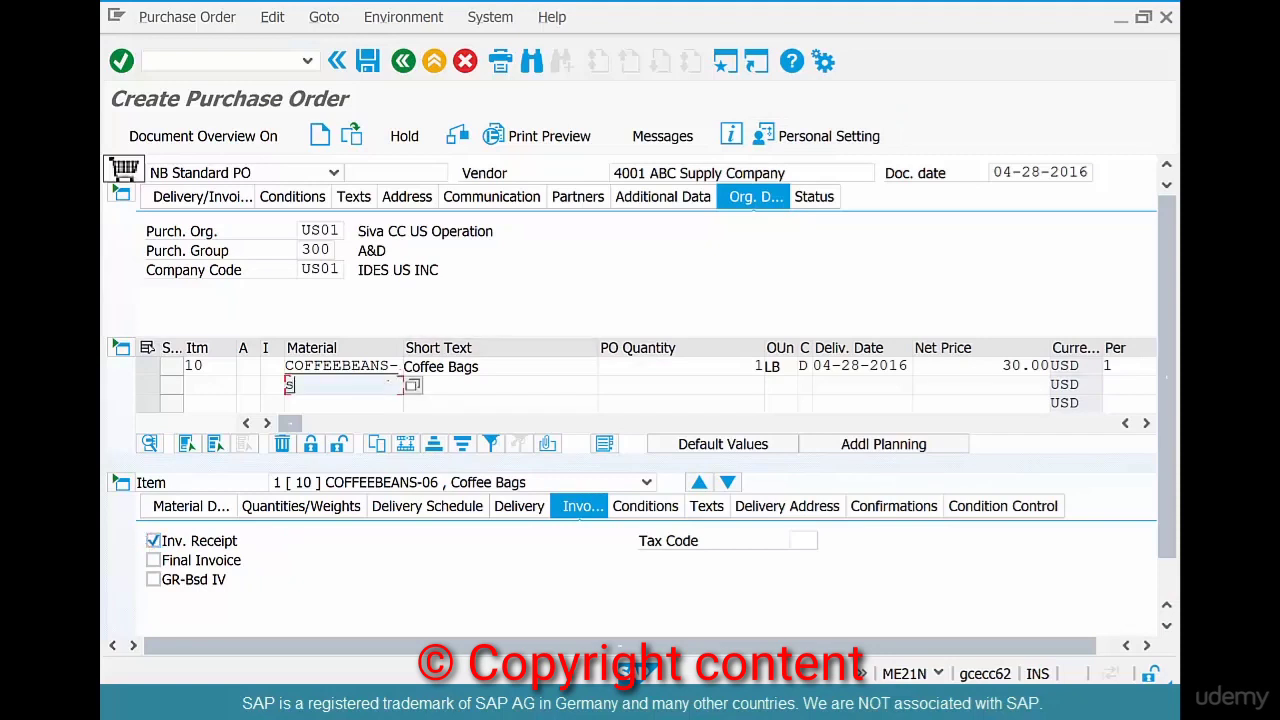
{"action": "type", "text": "t"}
{"action": "key", "text": "Down"}
{"action": "key", "text": "Return"}
{"action": "key", "text": "Return"}
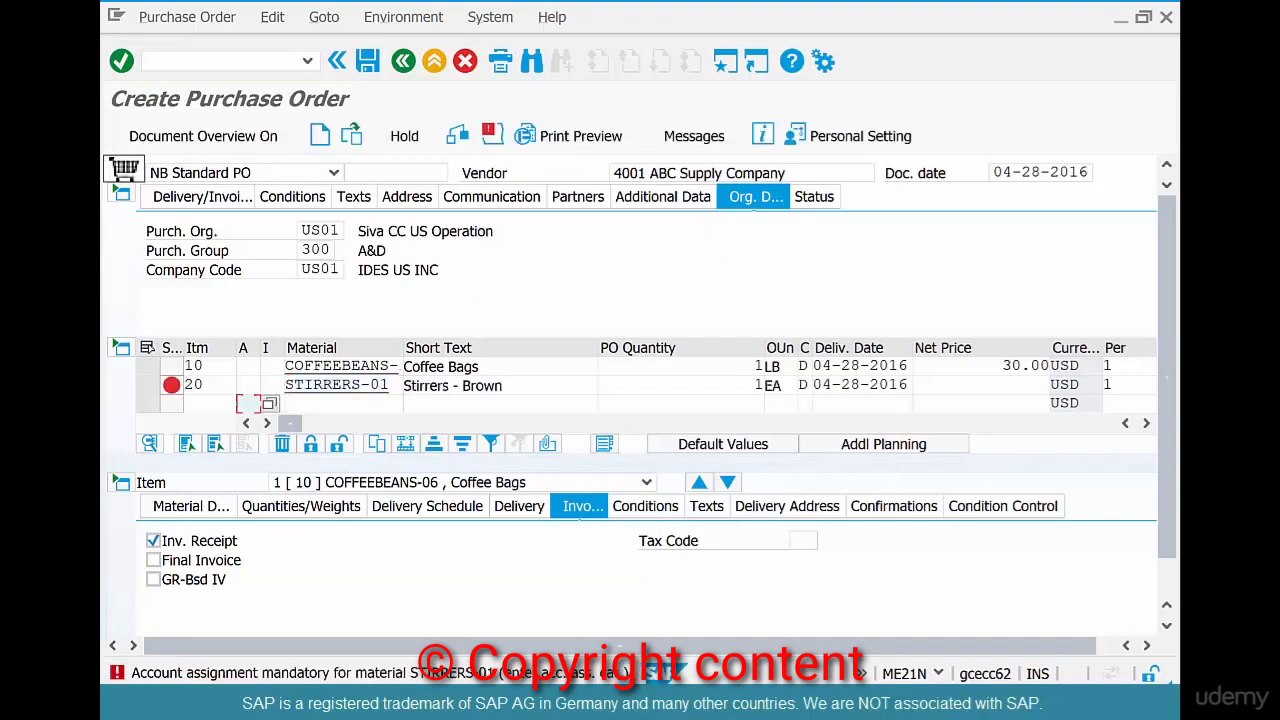
- Set the account assignment category of the STIRRERS-01 item to K
{"action": "left_click", "coordinate": [254, 385]}
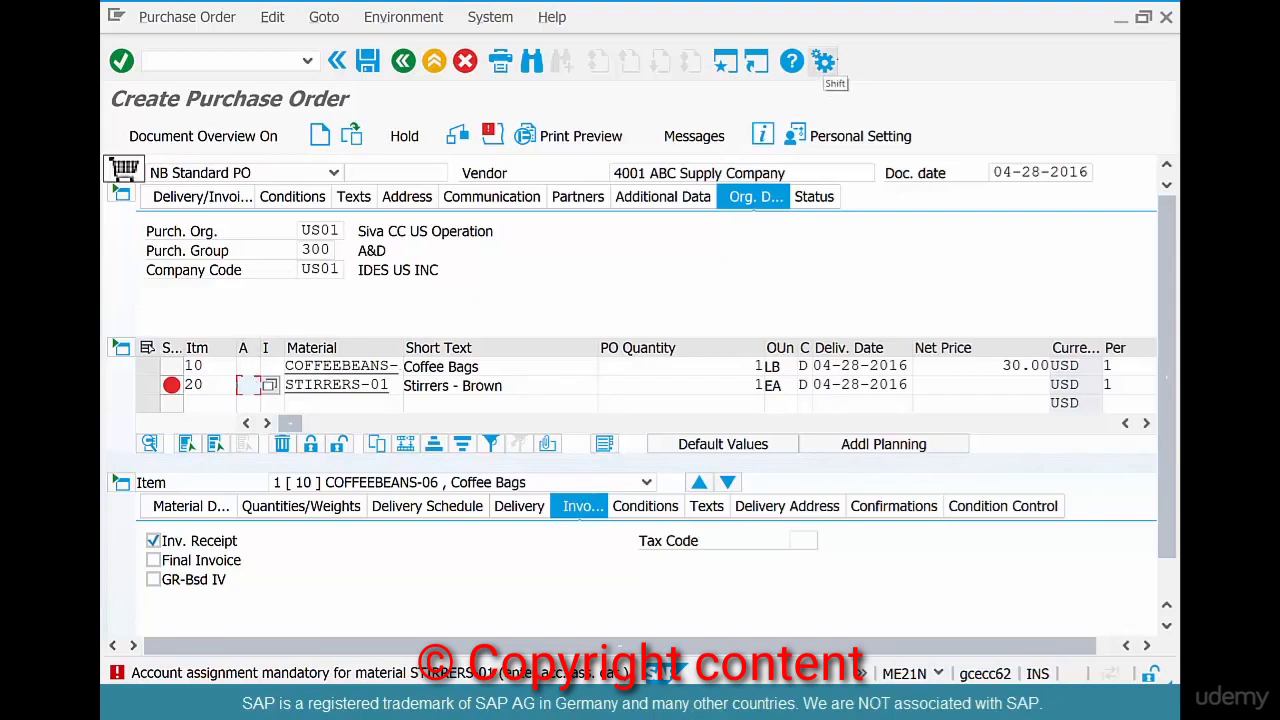
{"action": "type", "text": "K"}
{"action": "key", "text": "Return"}
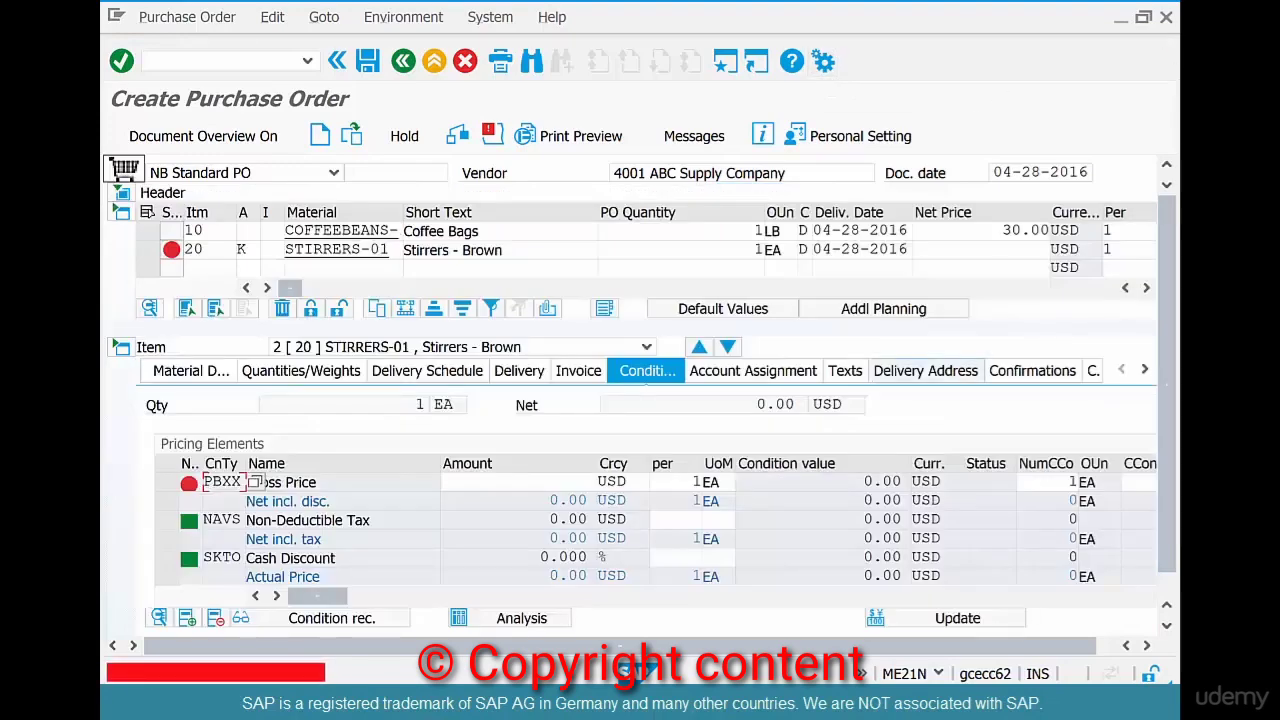
- Set the gross price of the STIRRERS-01 item to 10 USD and assign it to cost center HR-01
{"action": "left_click", "coordinate": [584, 484]}
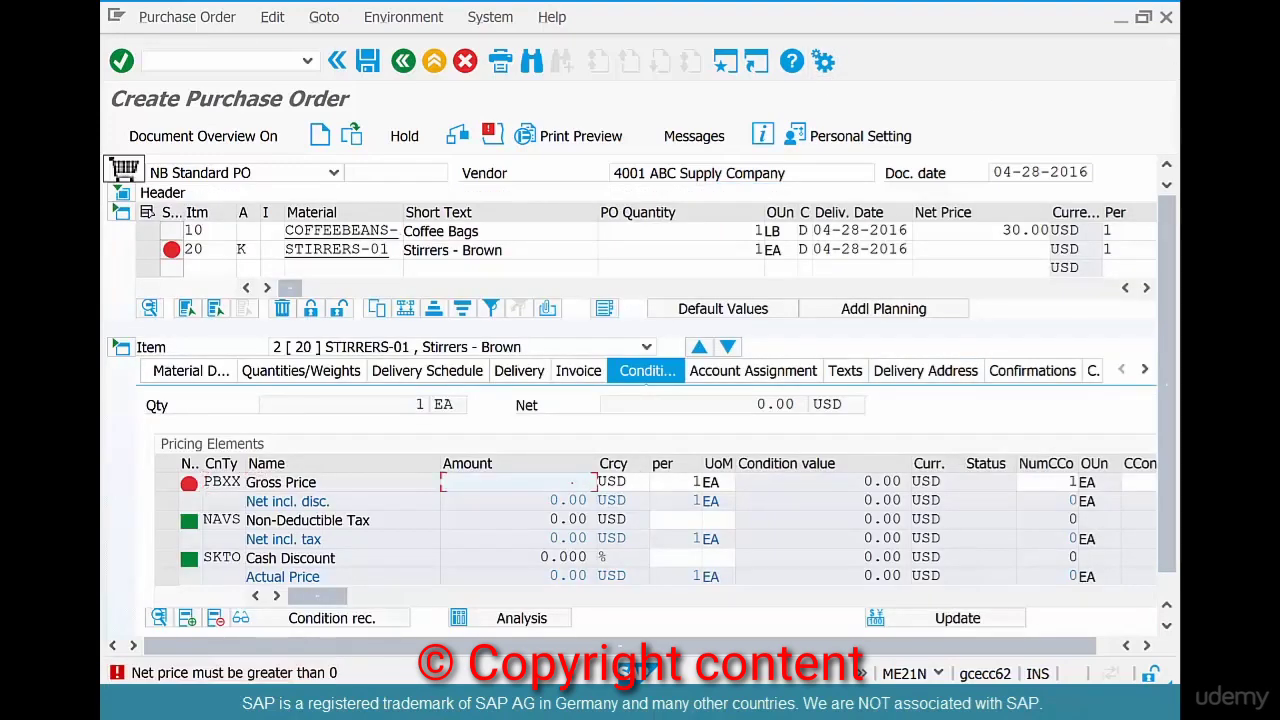
{"action": "type", "text": "10"}
{"action": "key", "text": "Return"}
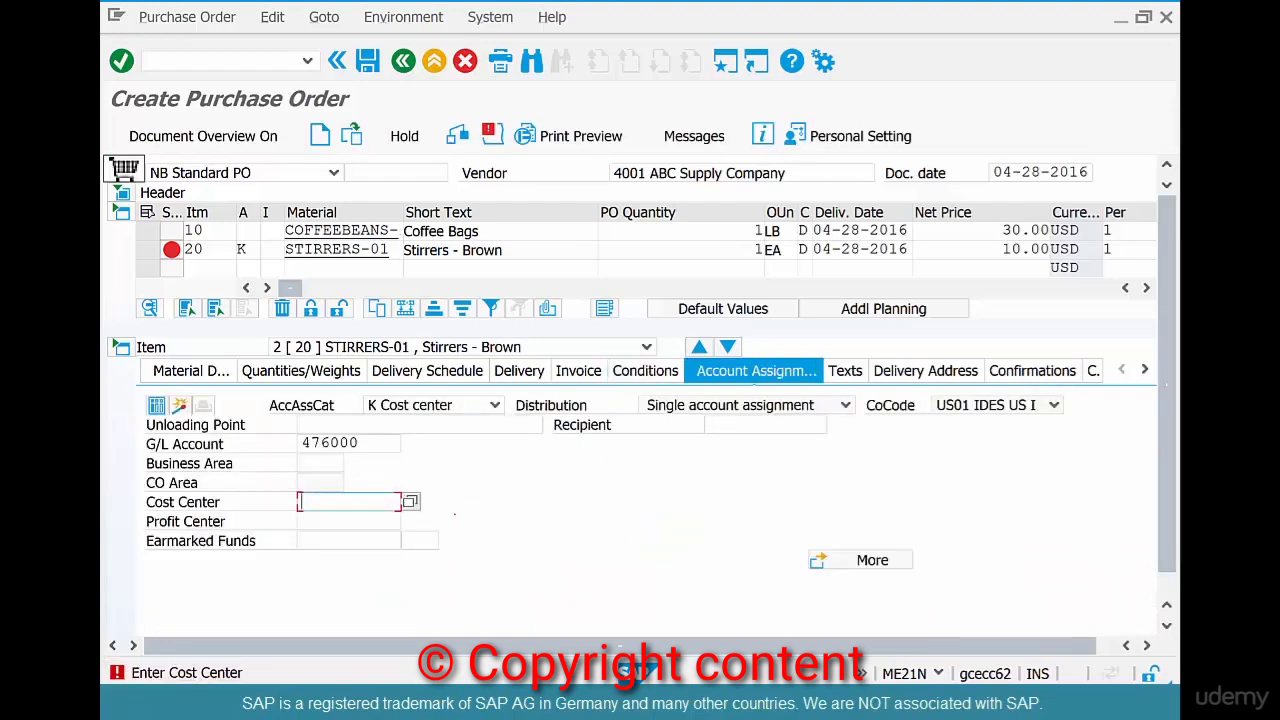
{"action": "type", "text": "hr-01"}
{"action": "key", "text": "Return"}
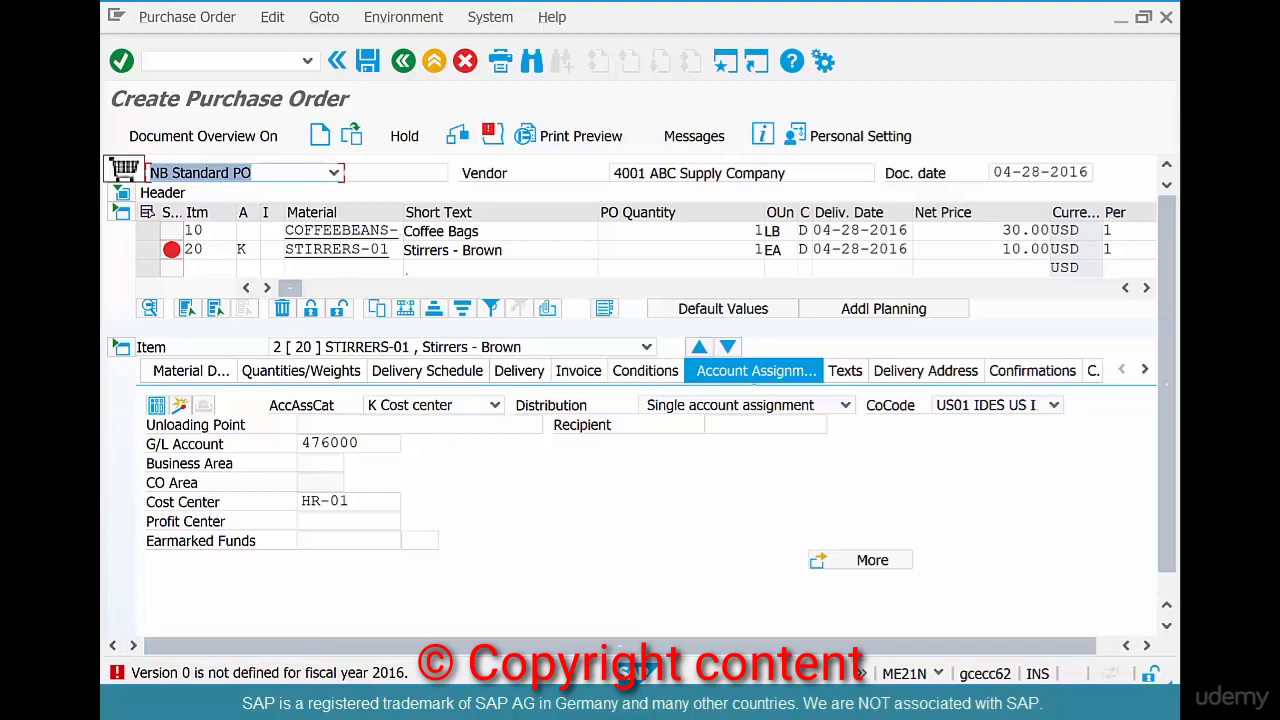
- Check the quantity, cost center and material of the STIRRERS-01 item and revalidate the purchase order
{"action": "double_click", "coordinate": [698, 249]}
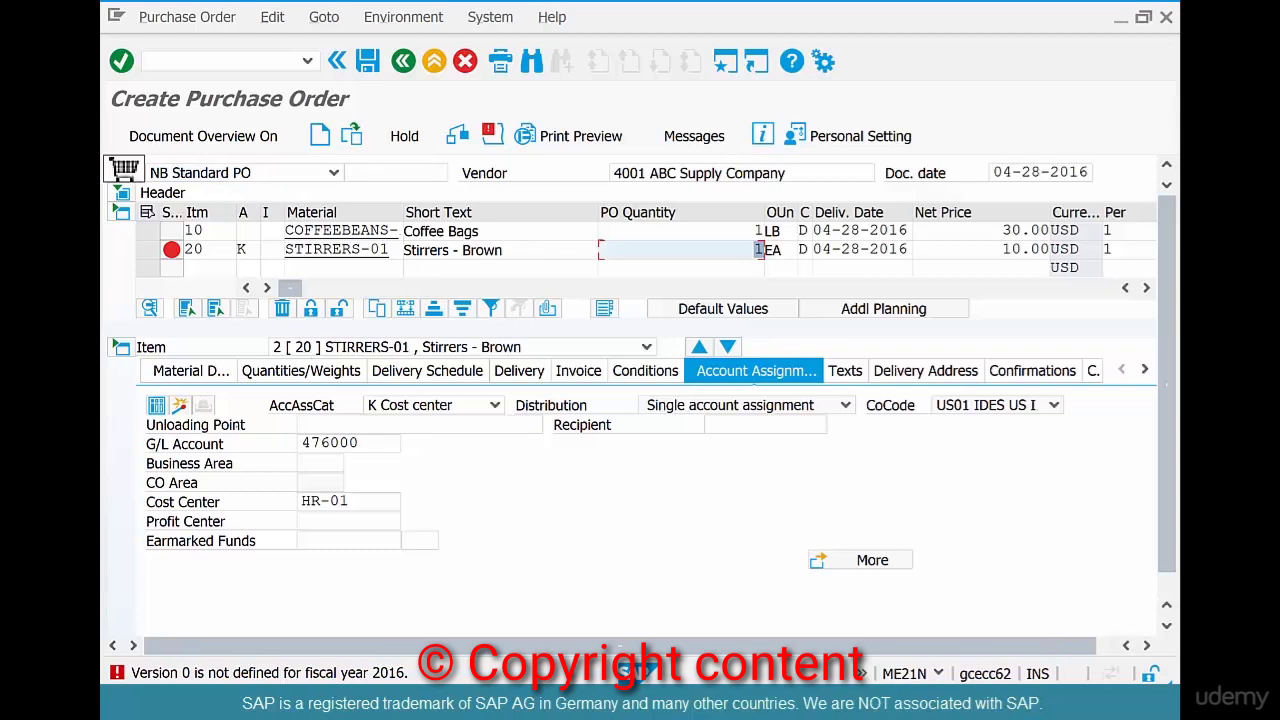
{"action": "left_click_drag", "start_coordinate": [366, 501], "coordinate": [291, 499]}
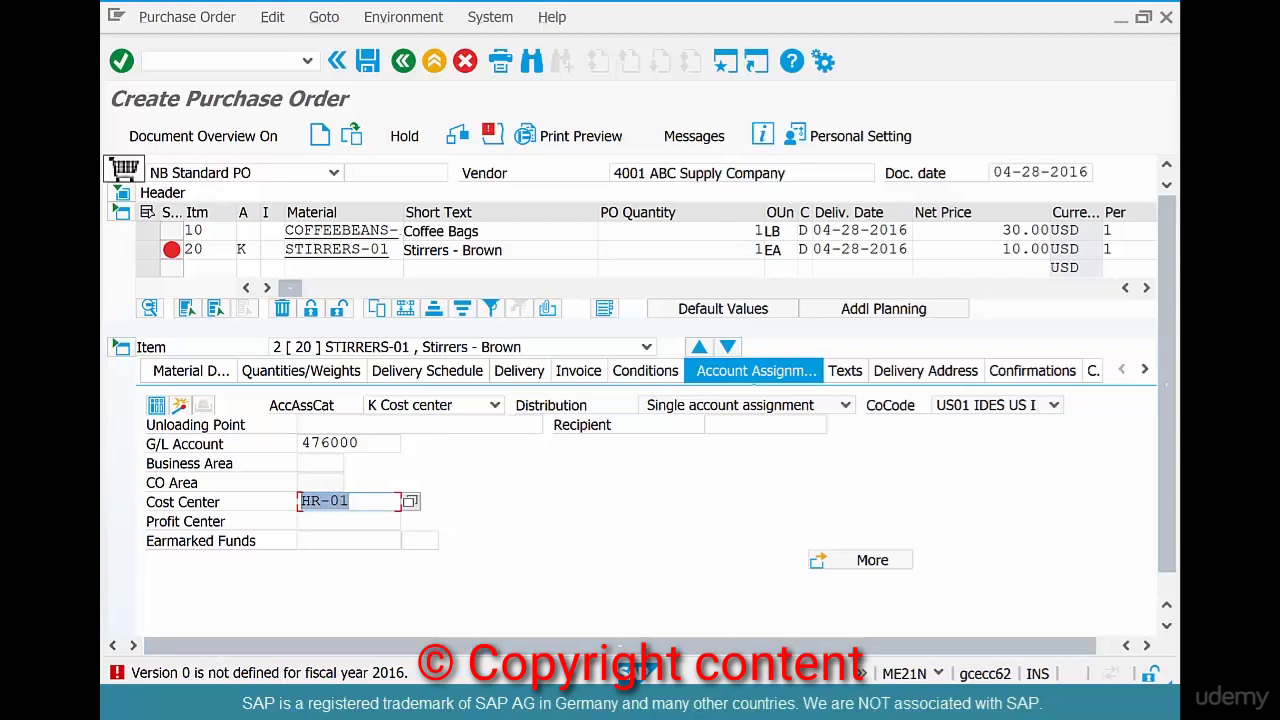
{"action": "left_click_drag", "start_coordinate": [389, 249], "coordinate": [322, 249]}
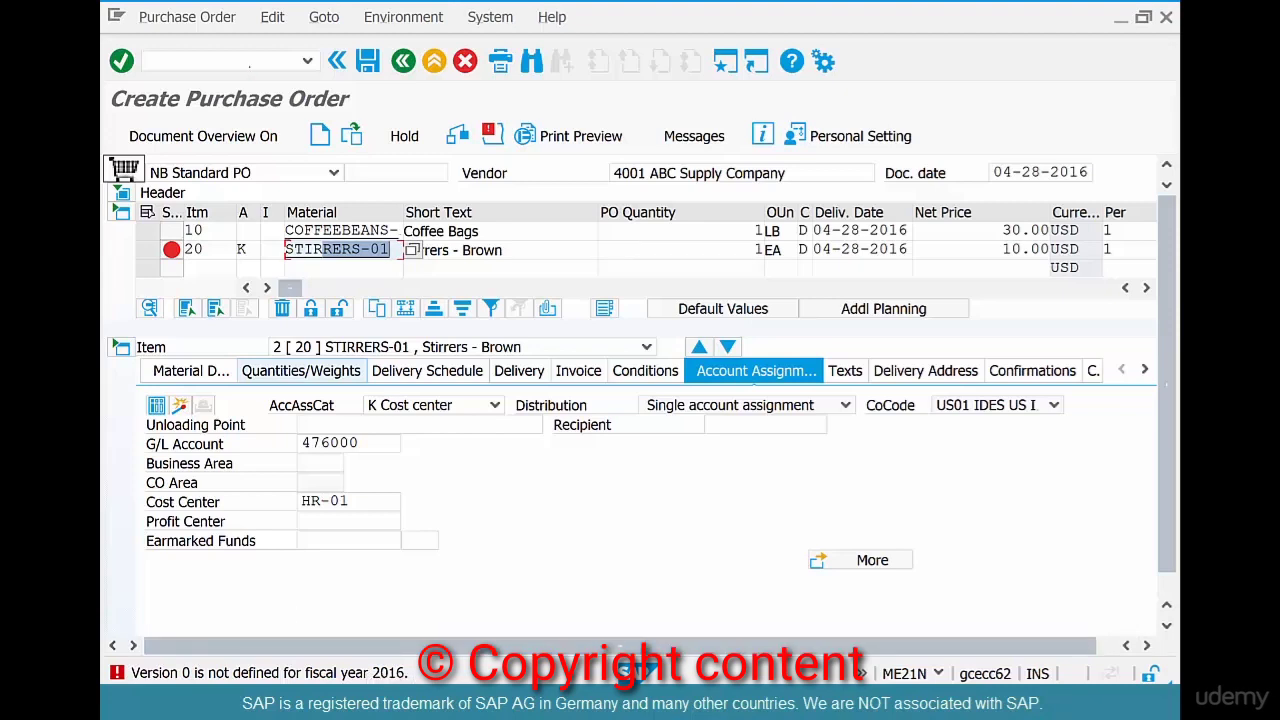
{"action": "key", "text": "Return"}
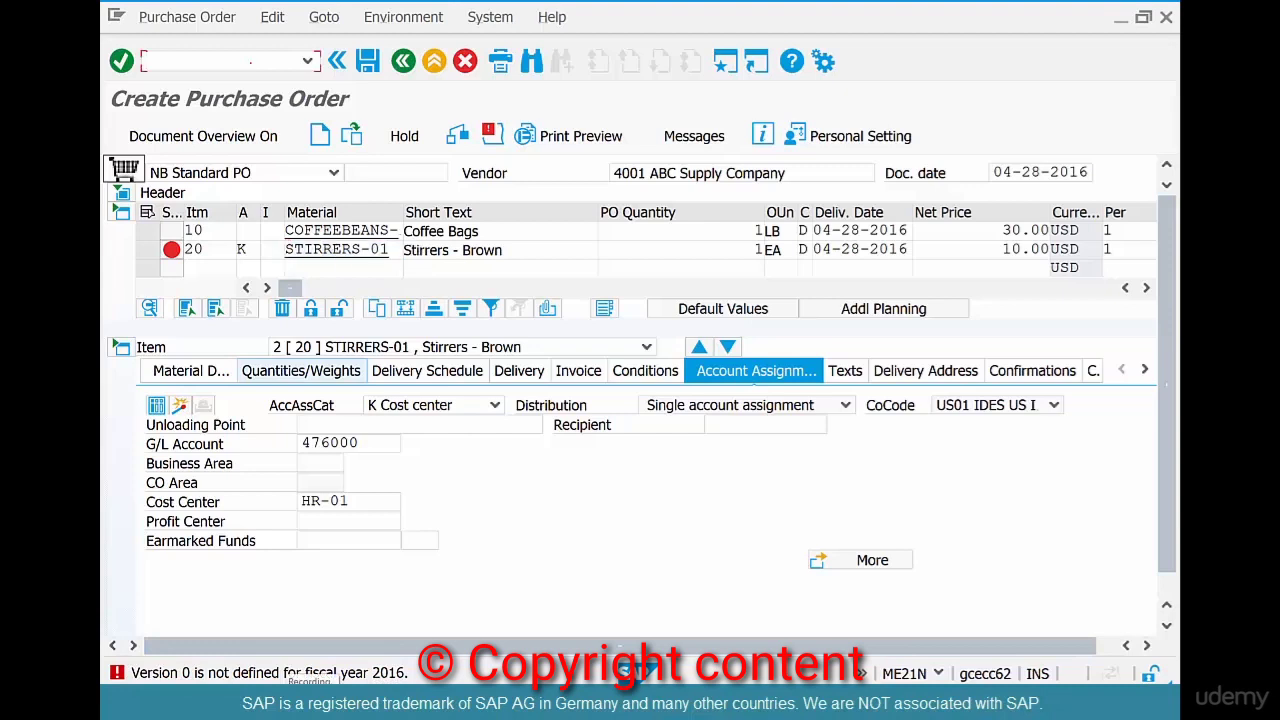
{"action": "key", "text": "Return"}
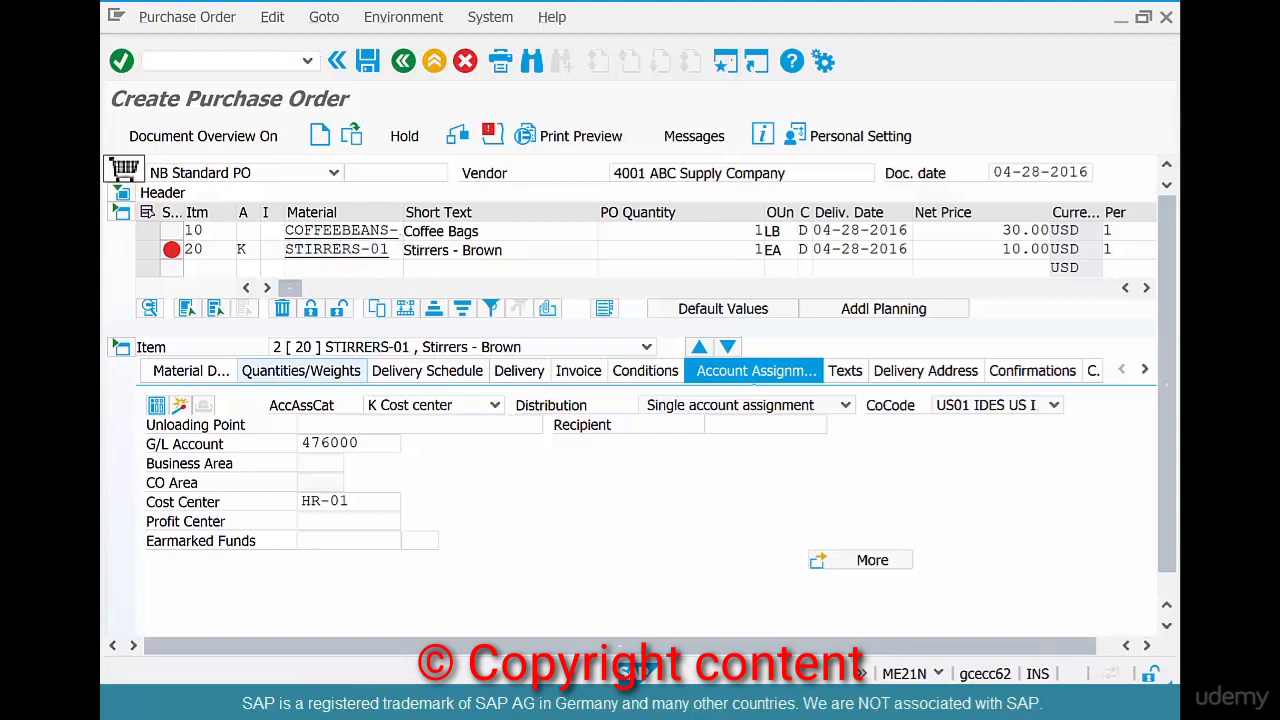
- Try to open version maintenance with transaction OKEV for controlling area 2000 in another session
{"action": "key", "text": "shift+F3"}
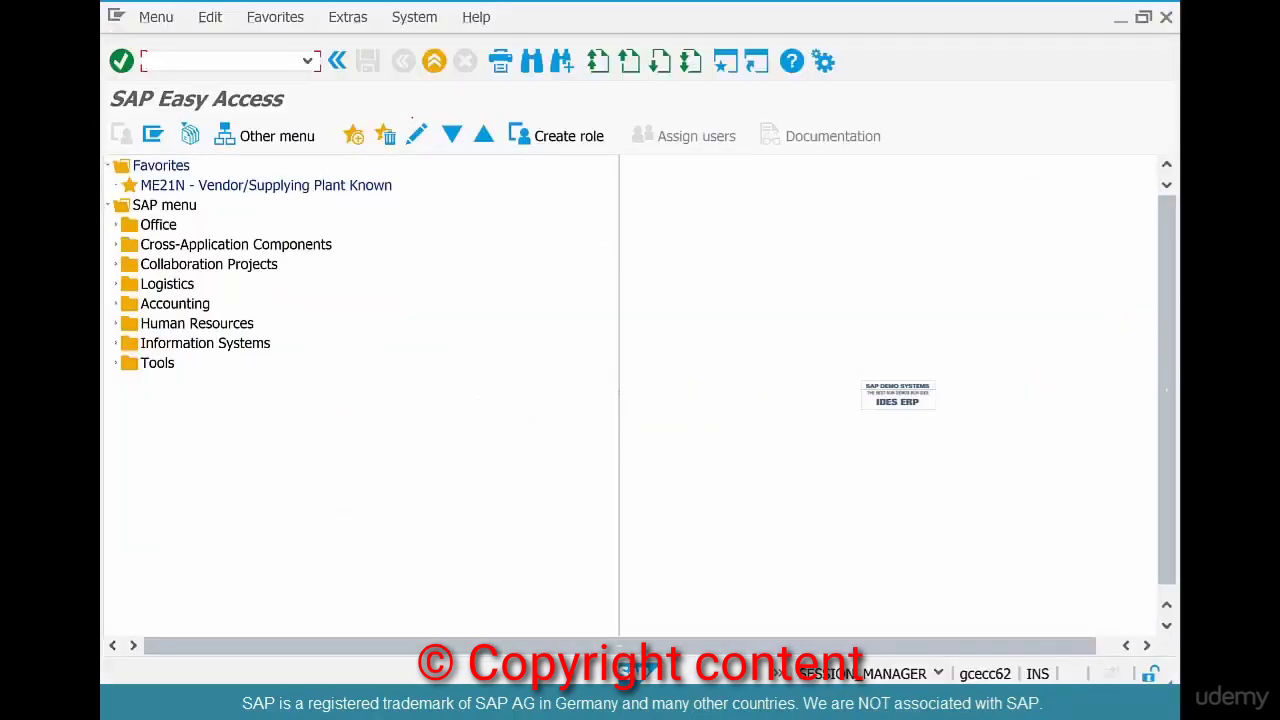
{"action": "type", "text": "okev"}
{"action": "key", "text": "Return"}
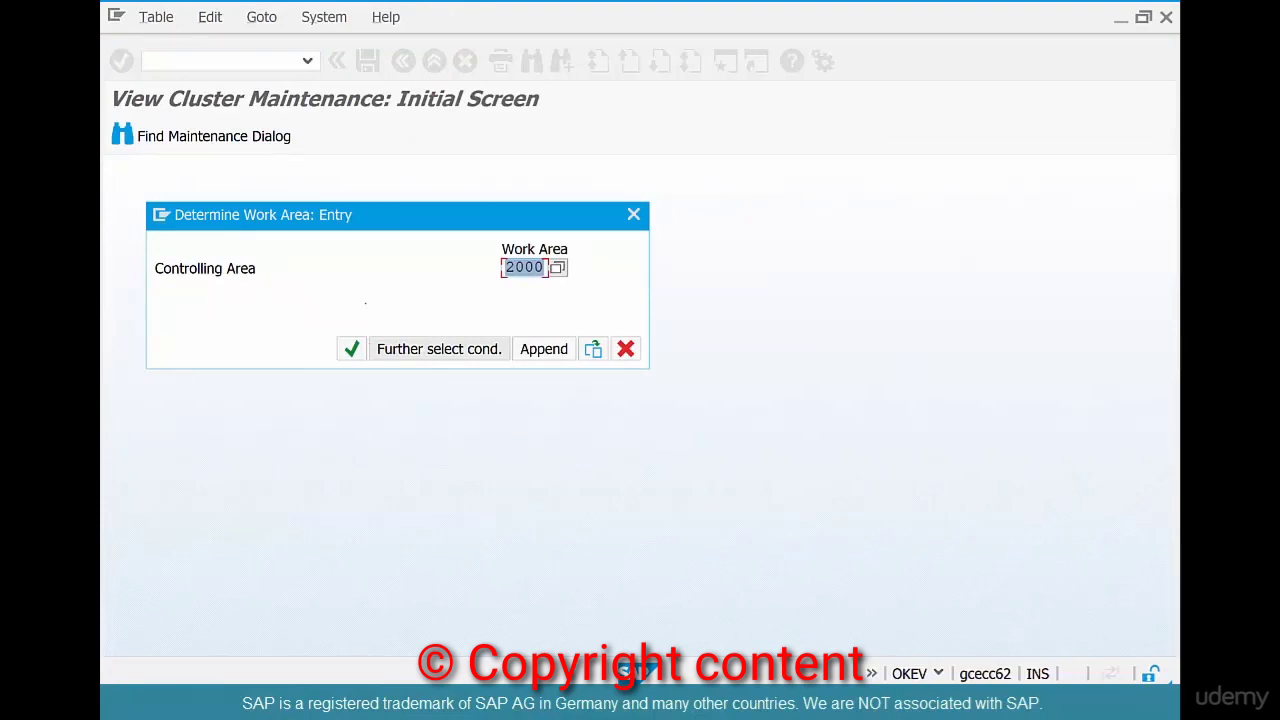
{"action": "left_click", "coordinate": [351, 349]}
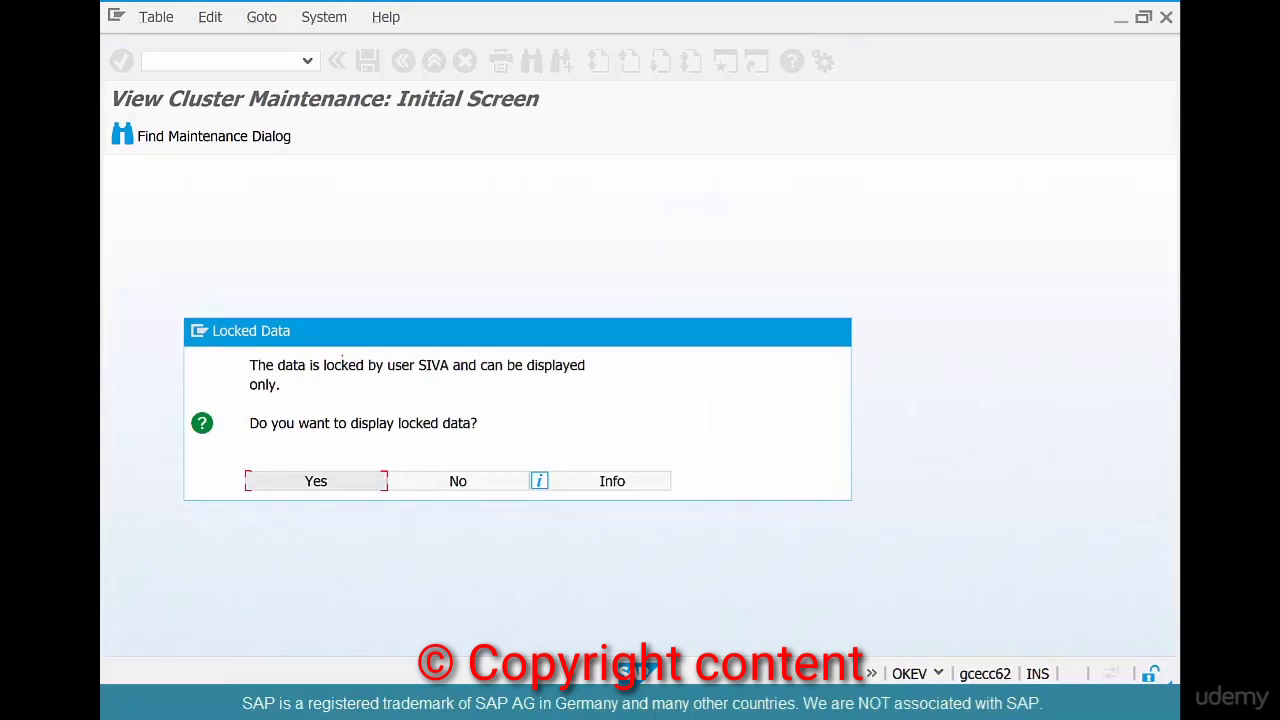
- Release the lock on controlling area 2000 by leaving its company code assignment in the other SAP session, and return to OKEV
{"action": "key", "text": "alt+Tab"}
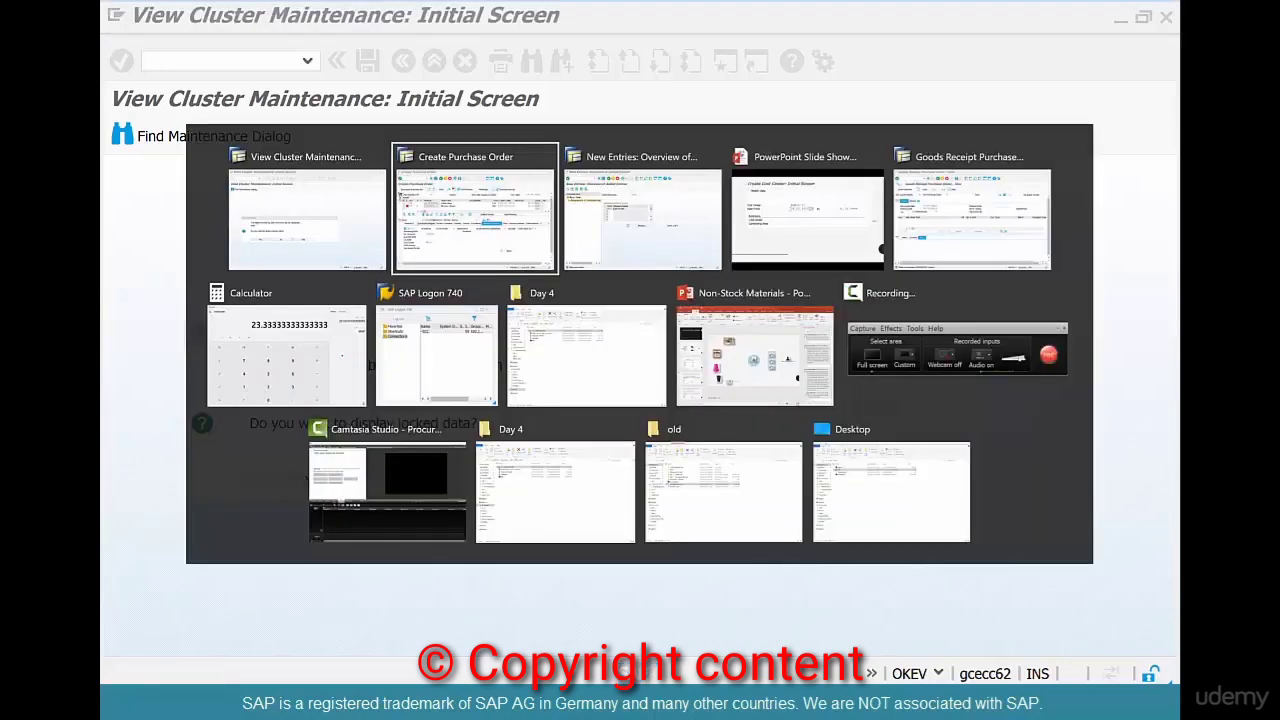
{"action": "key", "text": "alt+Tab"}
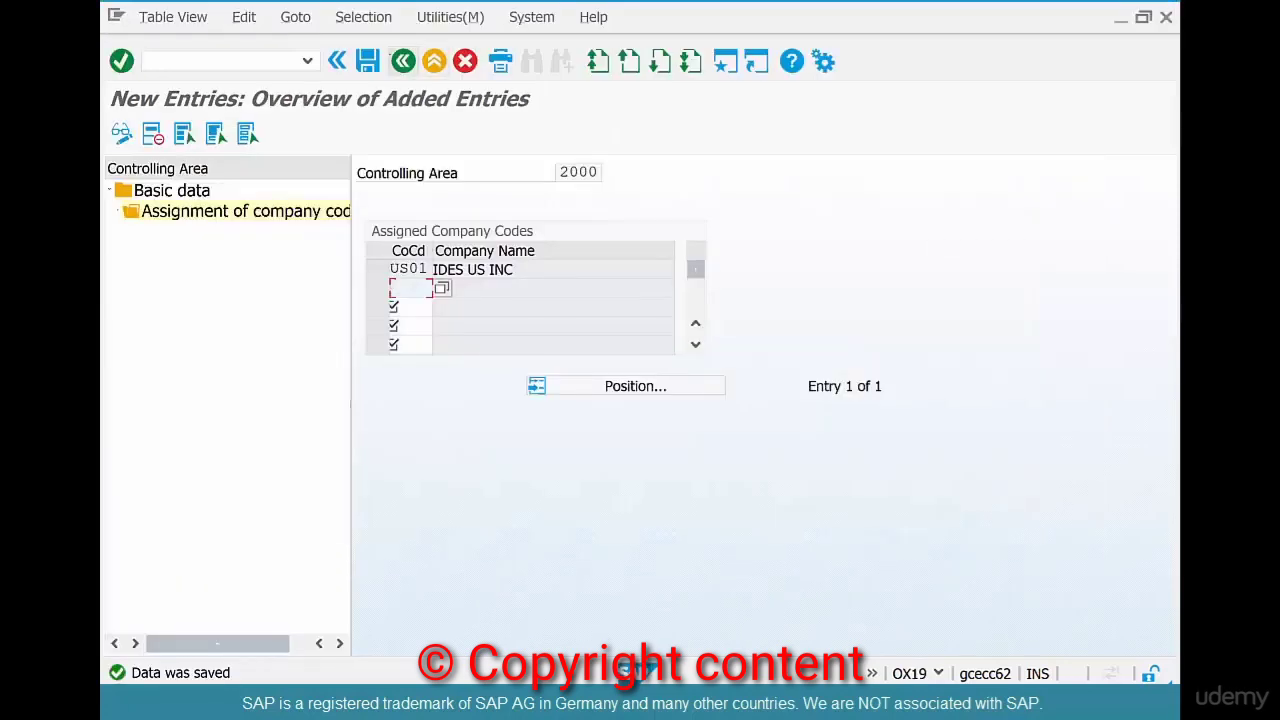
{"action": "key", "text": "F3"}
{"action": "key", "text": "F3"}
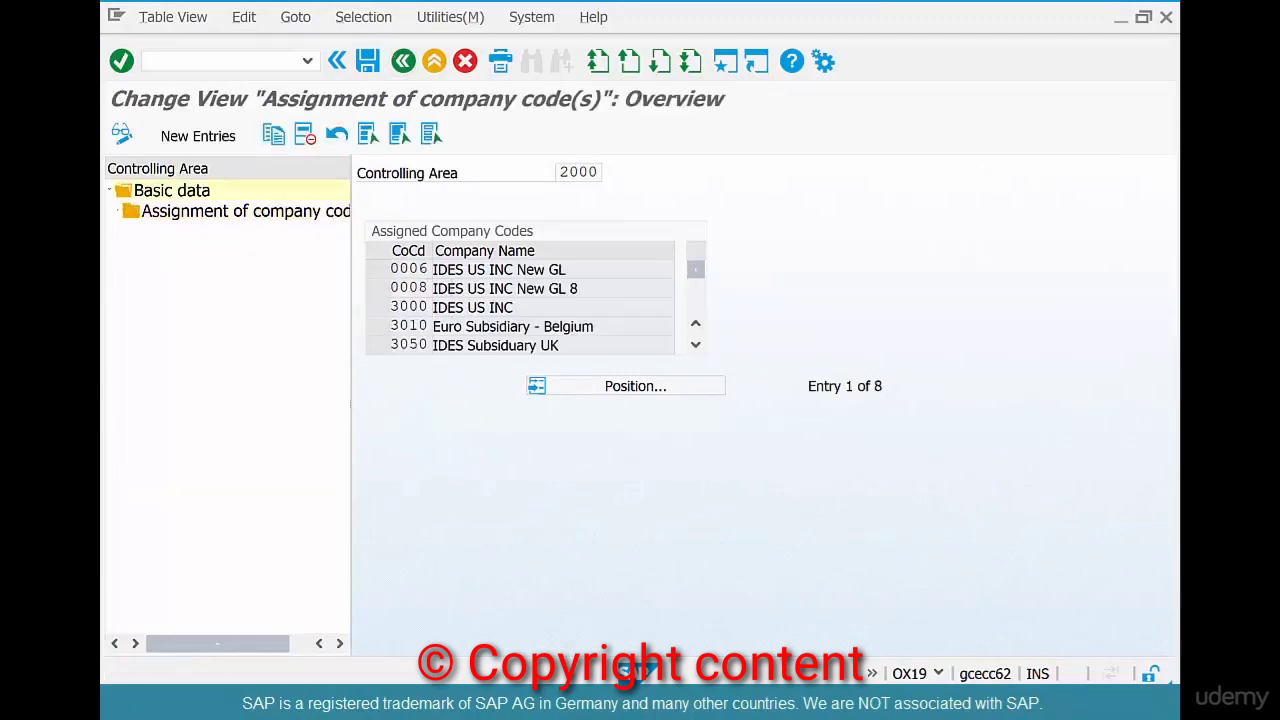
{"action": "key", "text": "F3"}
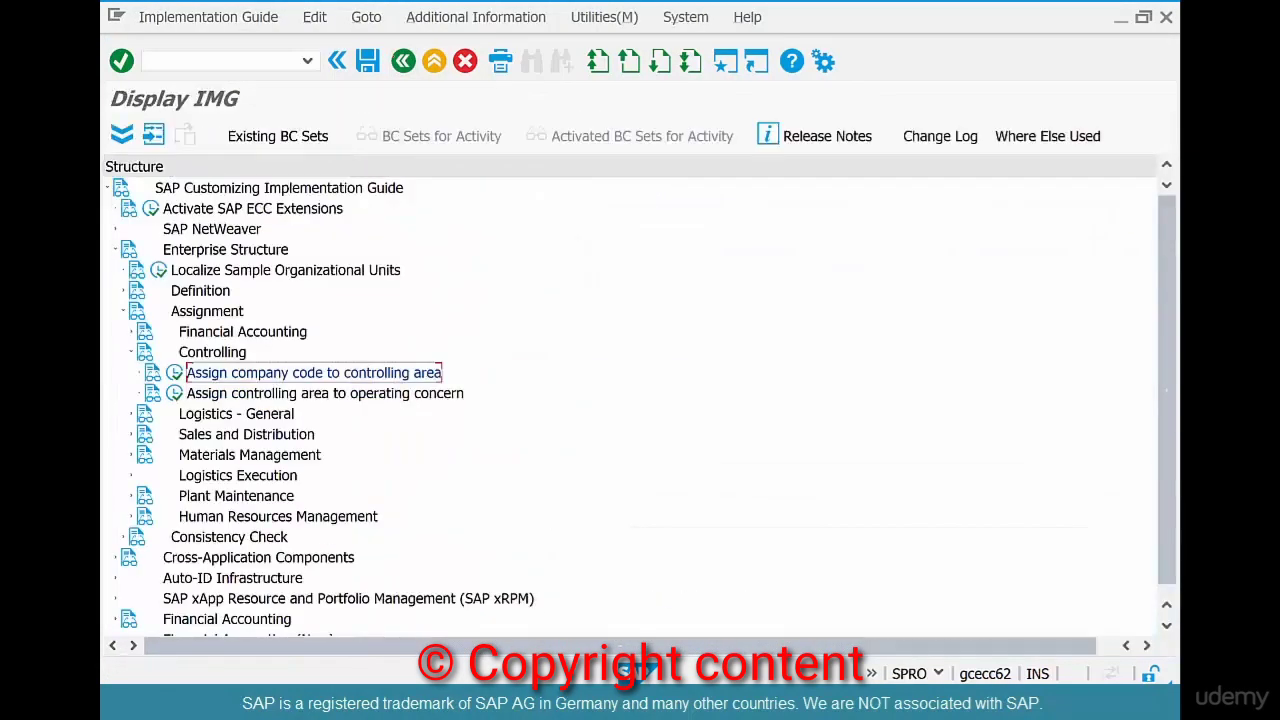
{"action": "key", "text": "alt+Tab"}
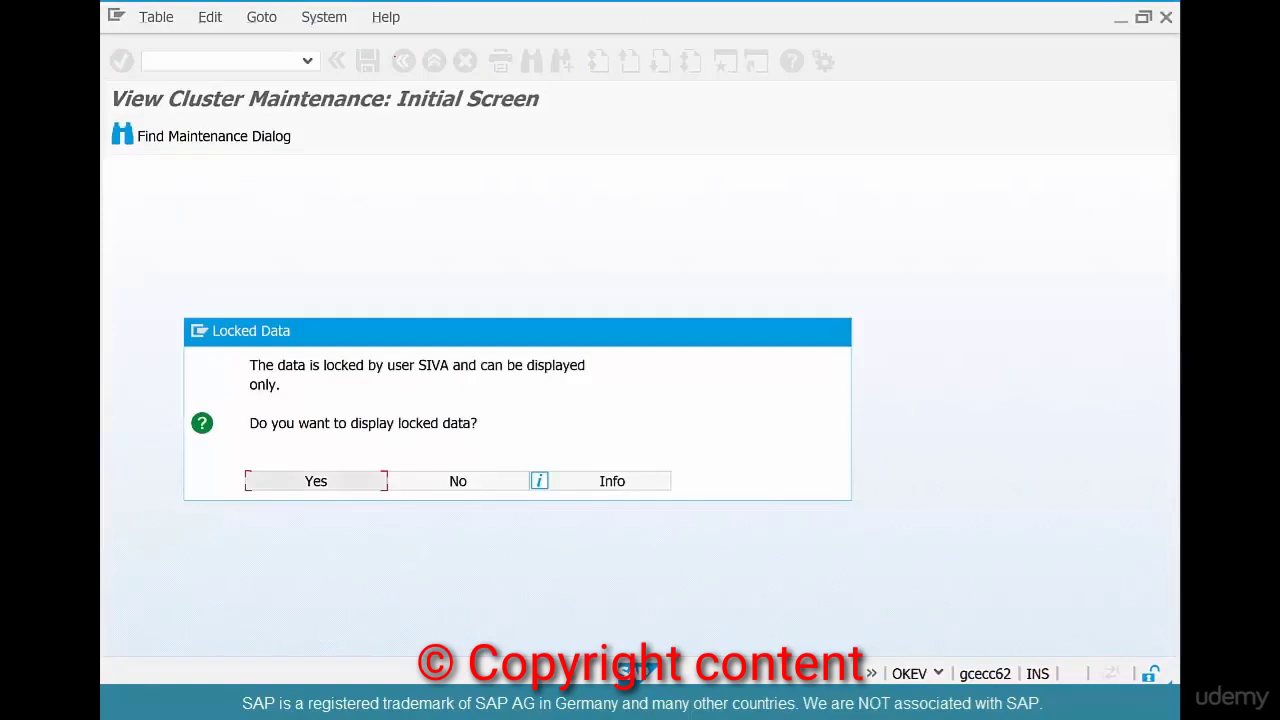
- Decline the locked display, reopen OKEV for controlling area 2000, and open the fiscal year settings of version 0
{"action": "left_click", "coordinate": [458, 481]}
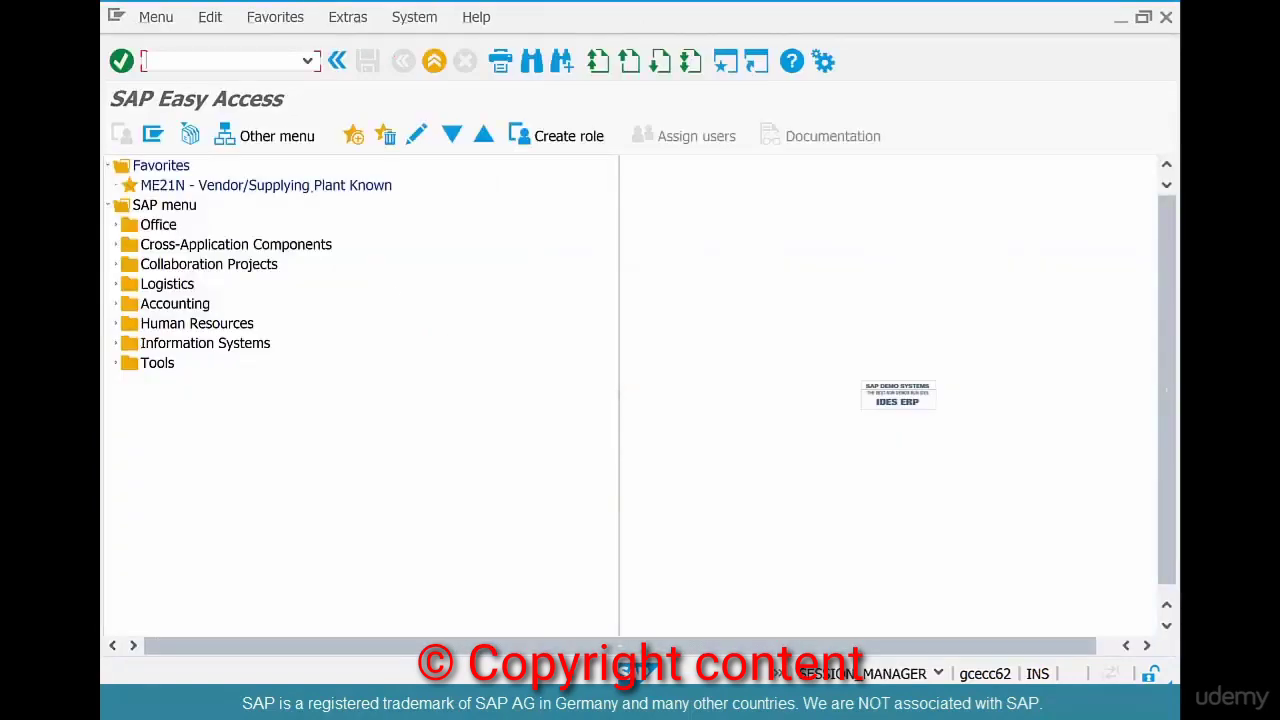
{"action": "type", "text": "okev"}
{"action": "key", "text": "Return"}
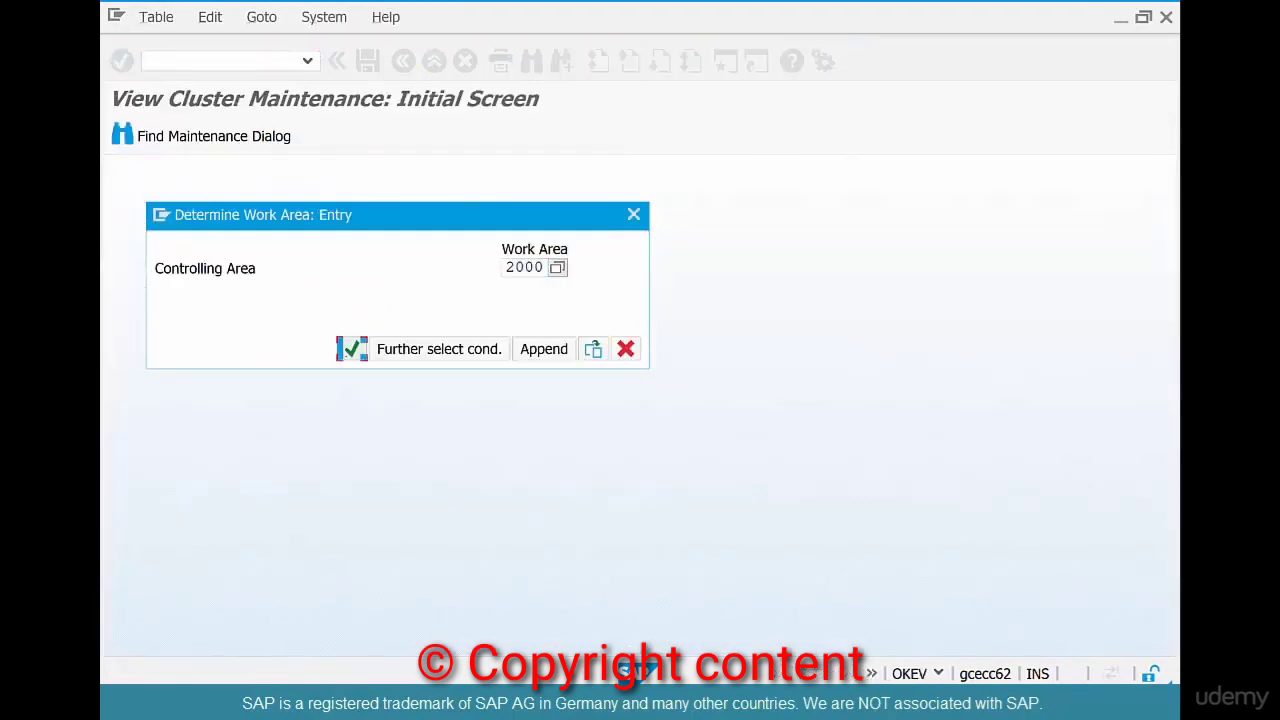
{"action": "key", "text": "Return"}
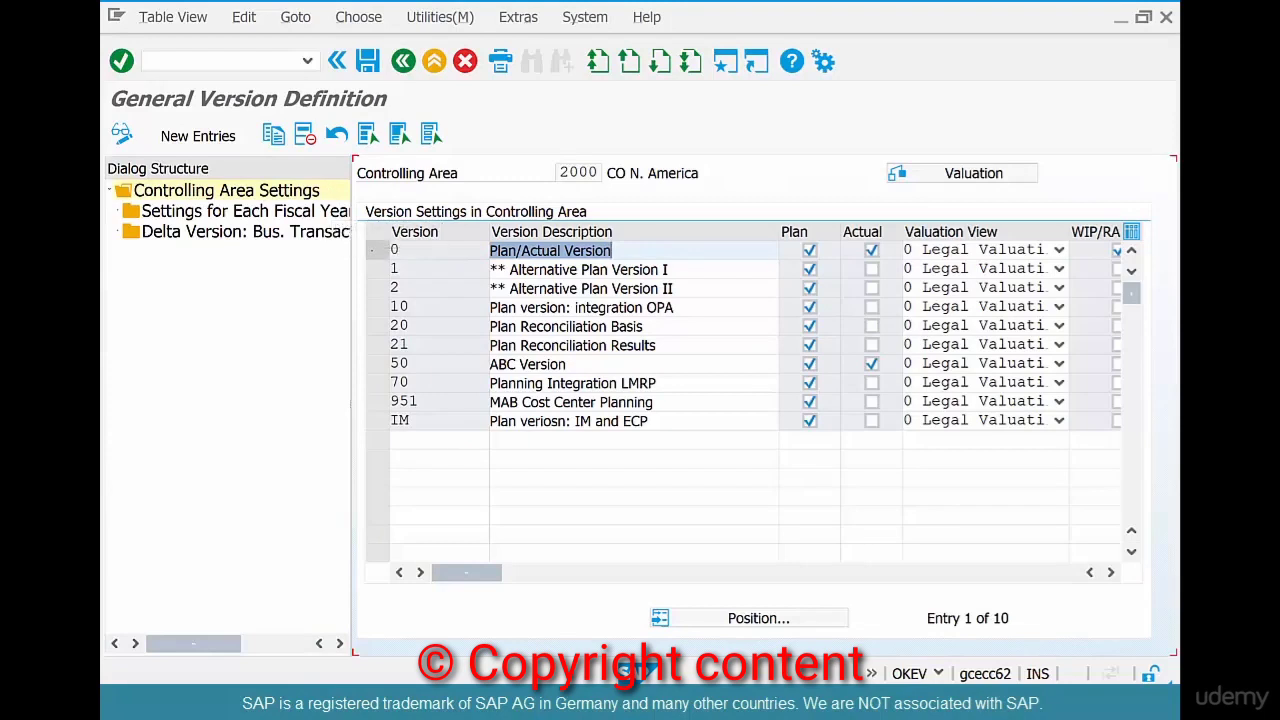
{"action": "left_click", "coordinate": [377, 250]}
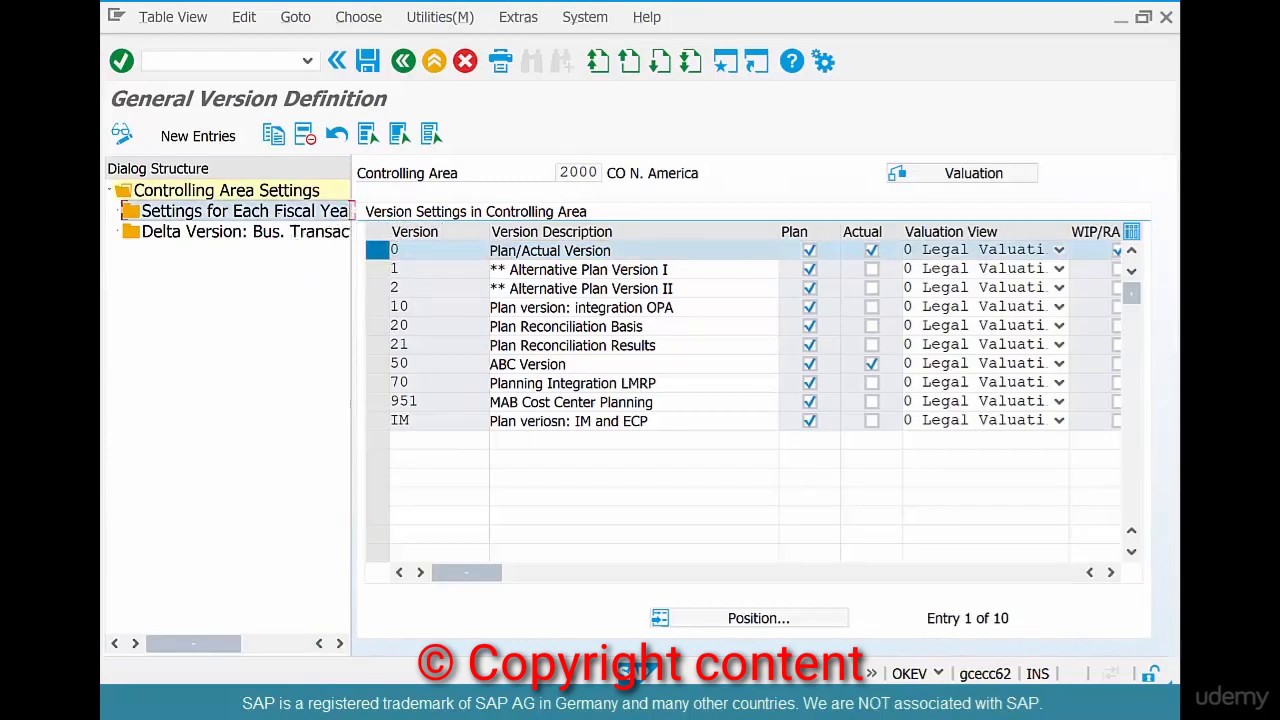
{"action": "double_click", "coordinate": [260, 211]}
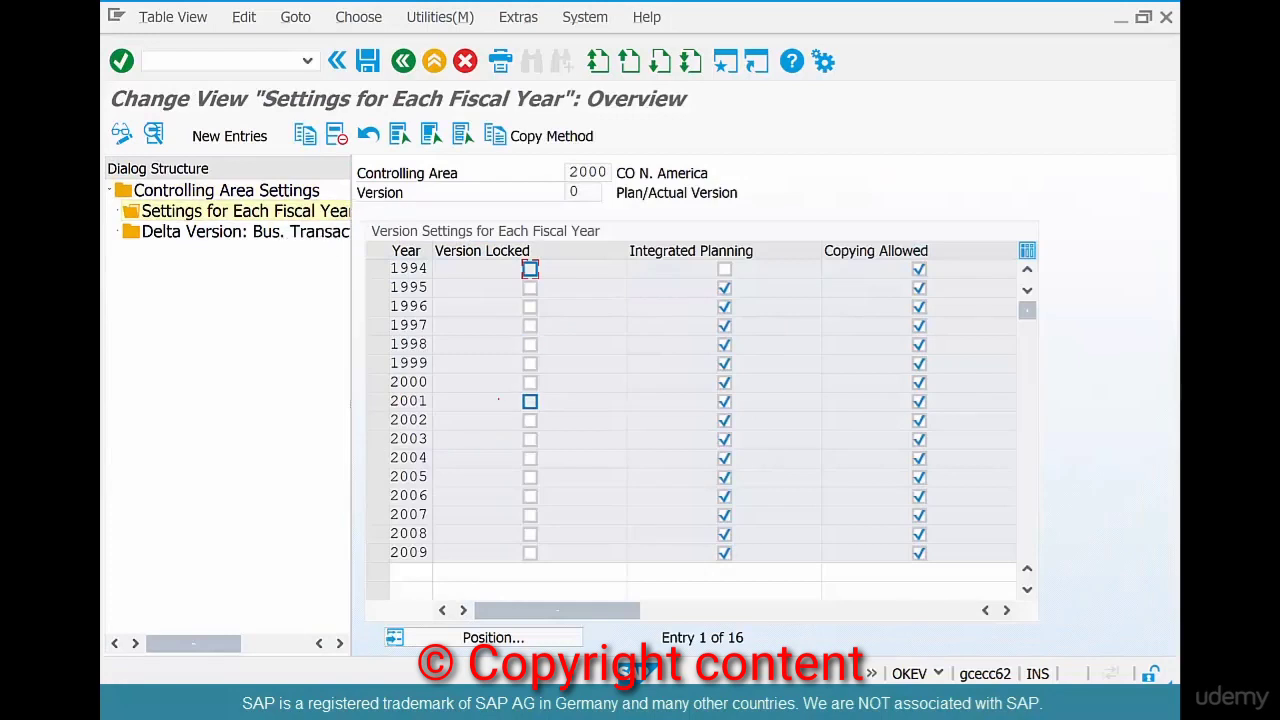
- Copy the 2009 fiscal year settings of version 0 to fiscal year 2016 and save them
{"action": "scroll", "coordinate": [498, 399], "scroll_direction": "down", "scroll_amount": 2}
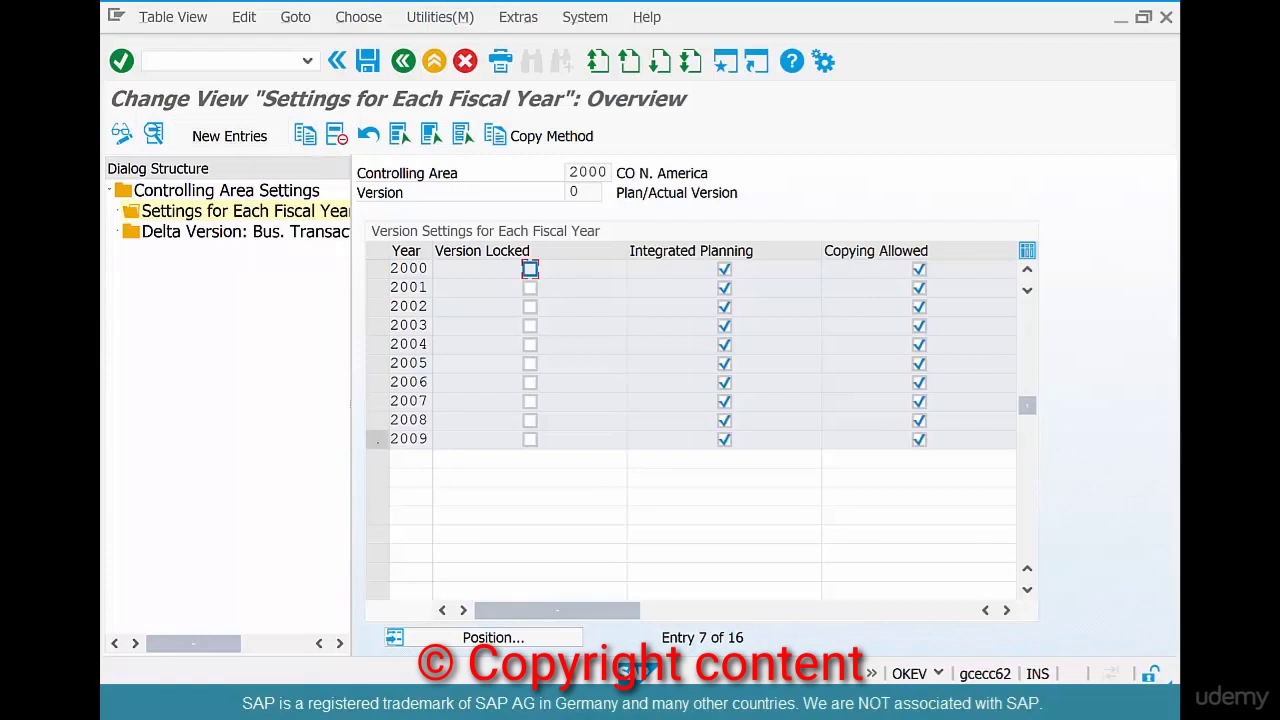
{"action": "left_click", "coordinate": [377, 440]}
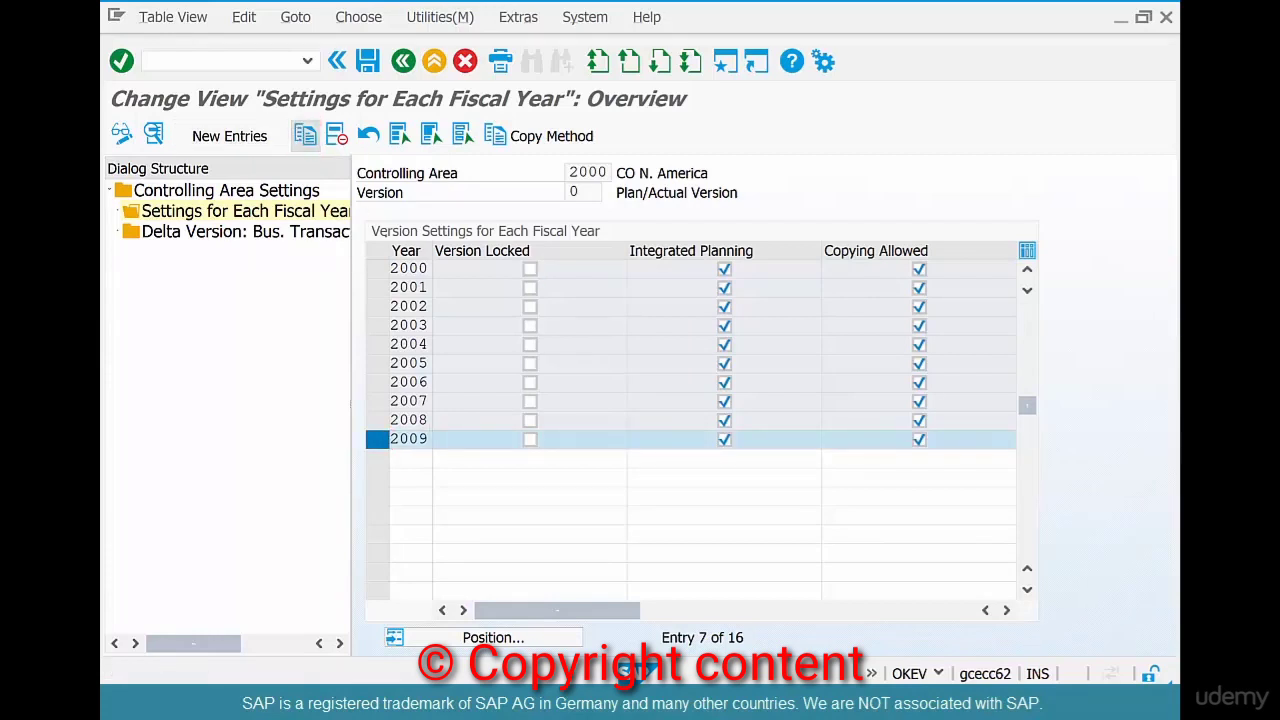
{"action": "left_click", "coordinate": [305, 135]}
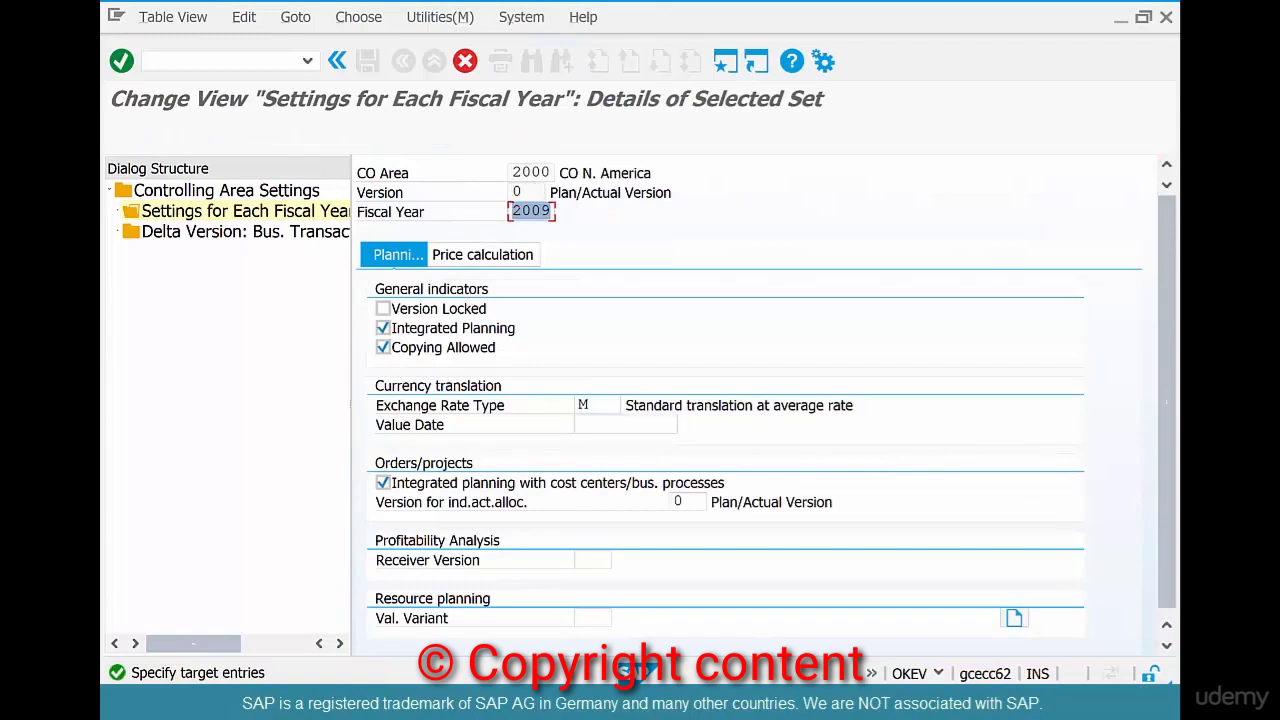
{"action": "type", "text": "201"}
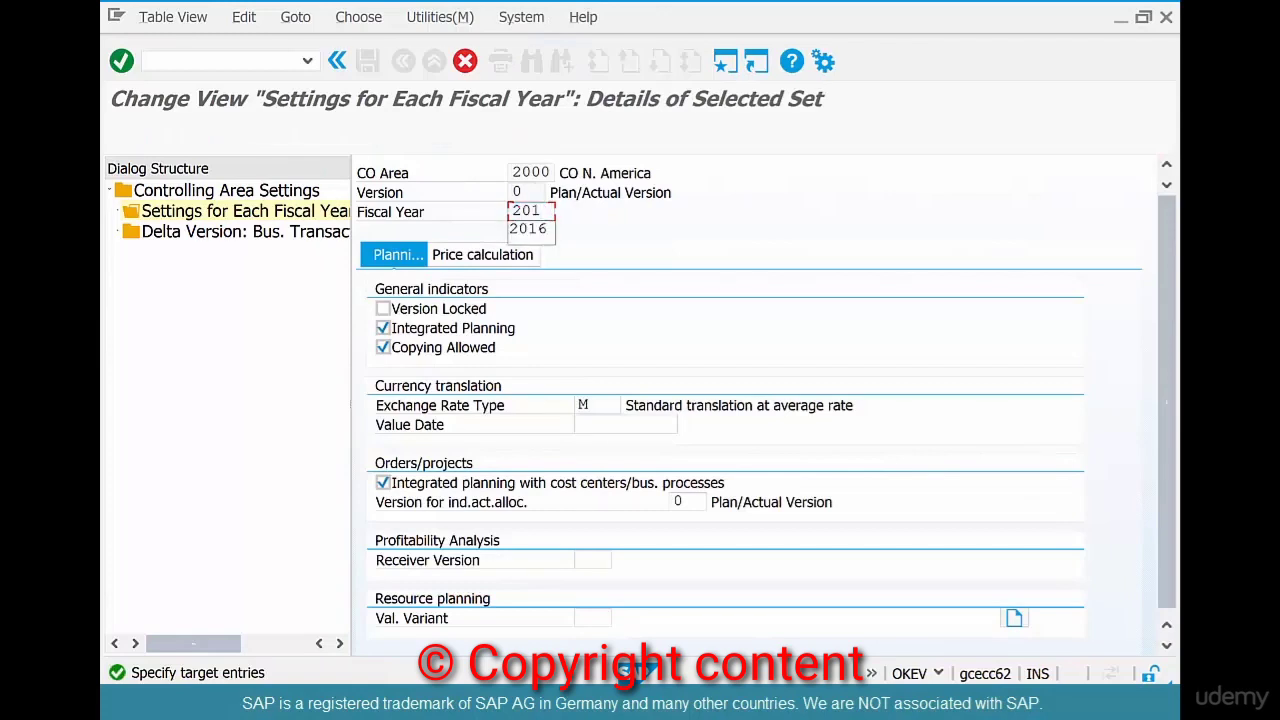
{"action": "type", "text": "6"}
{"action": "key", "text": "Return"}
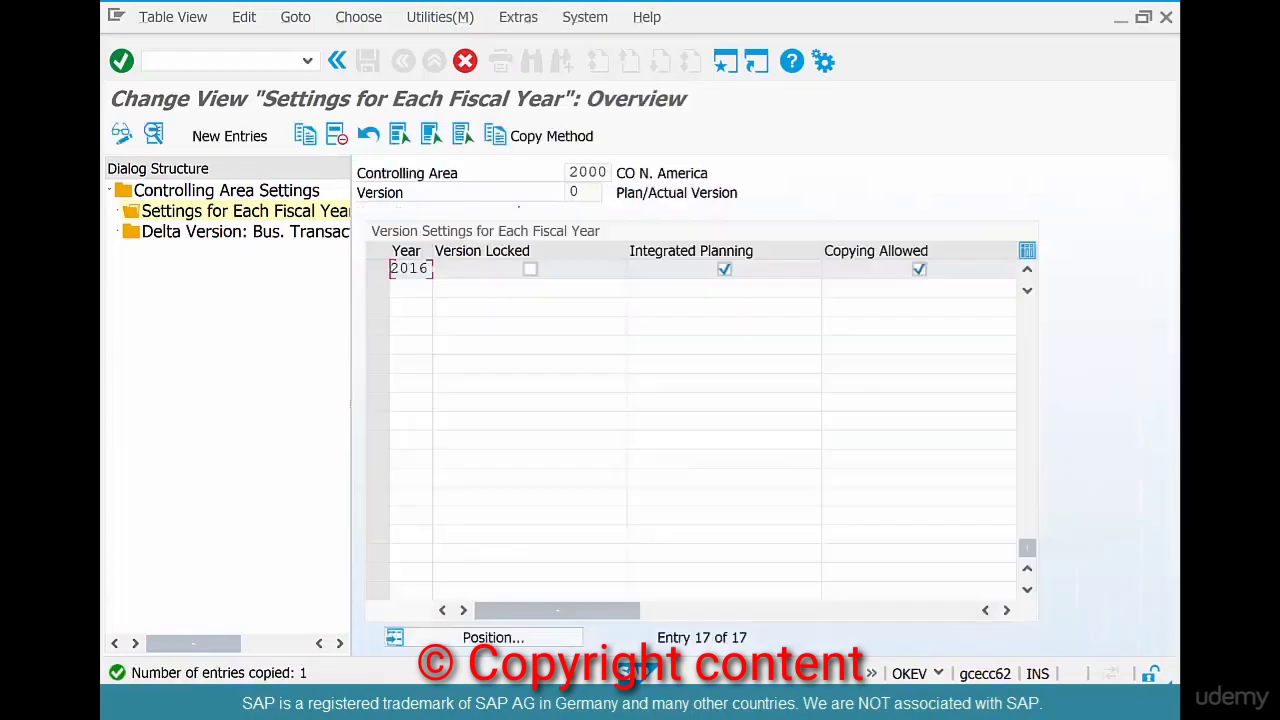
{"action": "key", "text": "ctrl+s"}
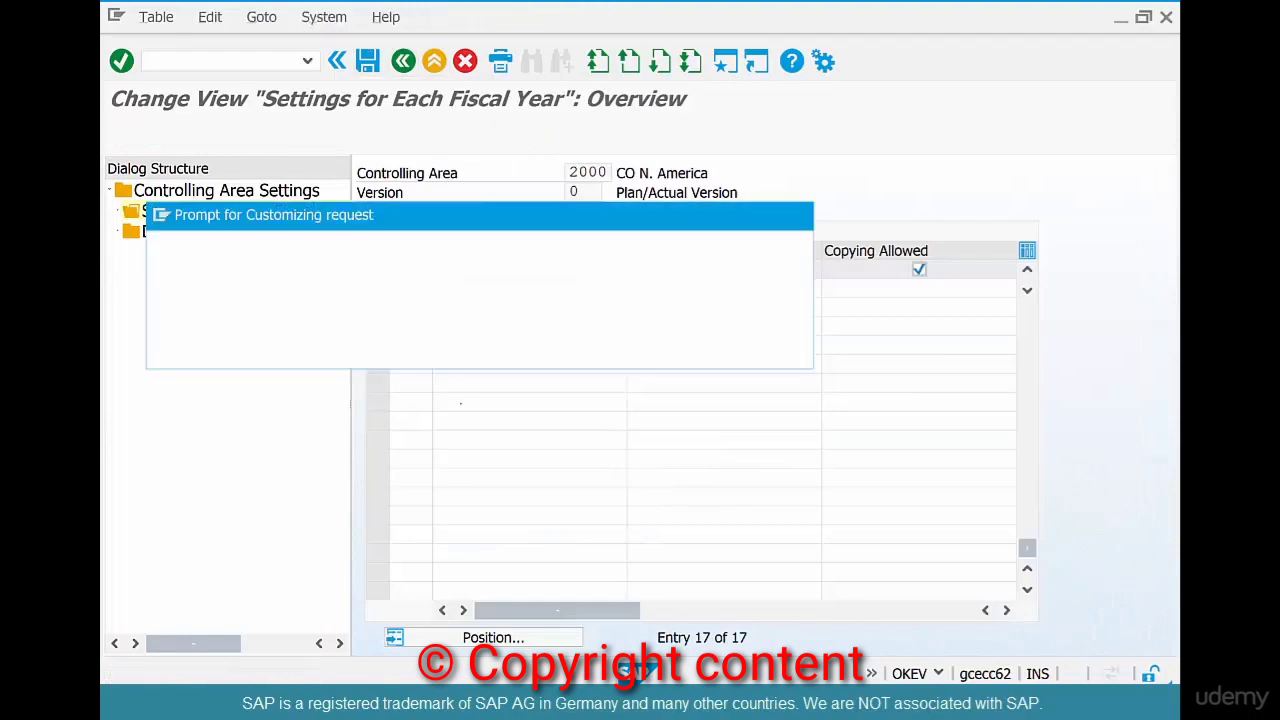
{"action": "key", "text": "Return"}
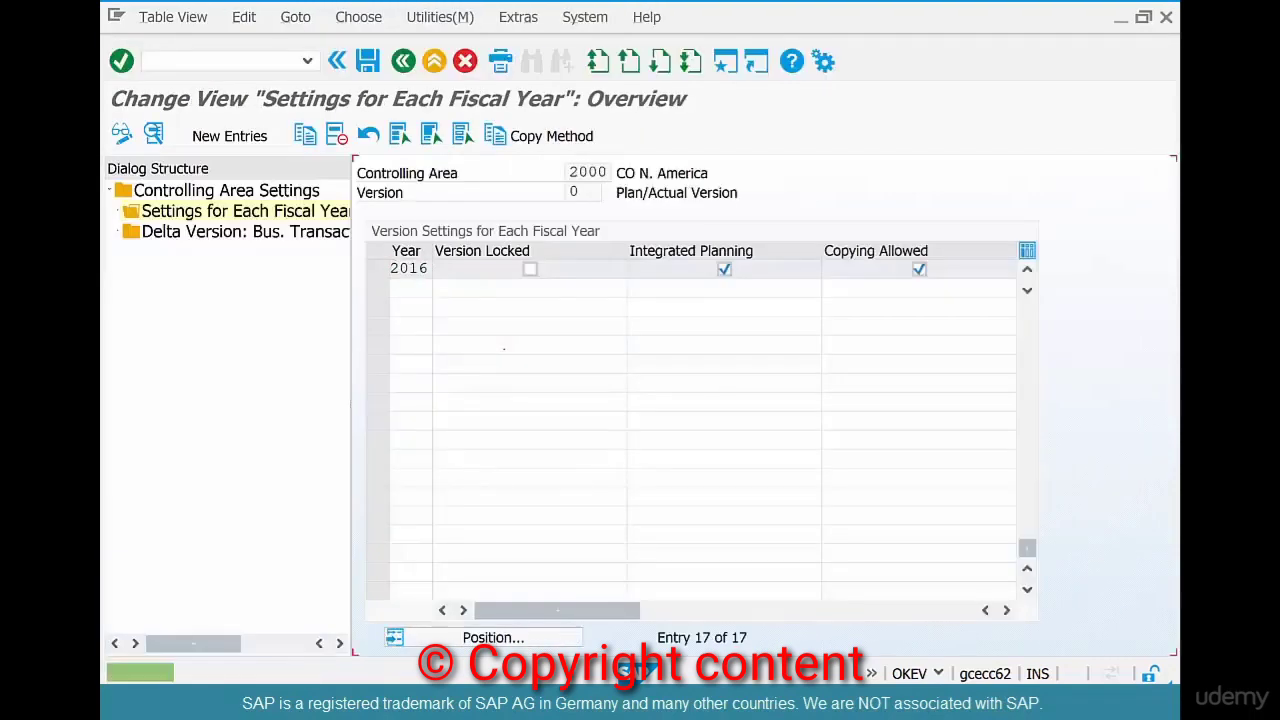
{"action": "key", "text": "F3"}
{"action": "key", "text": "F3"}
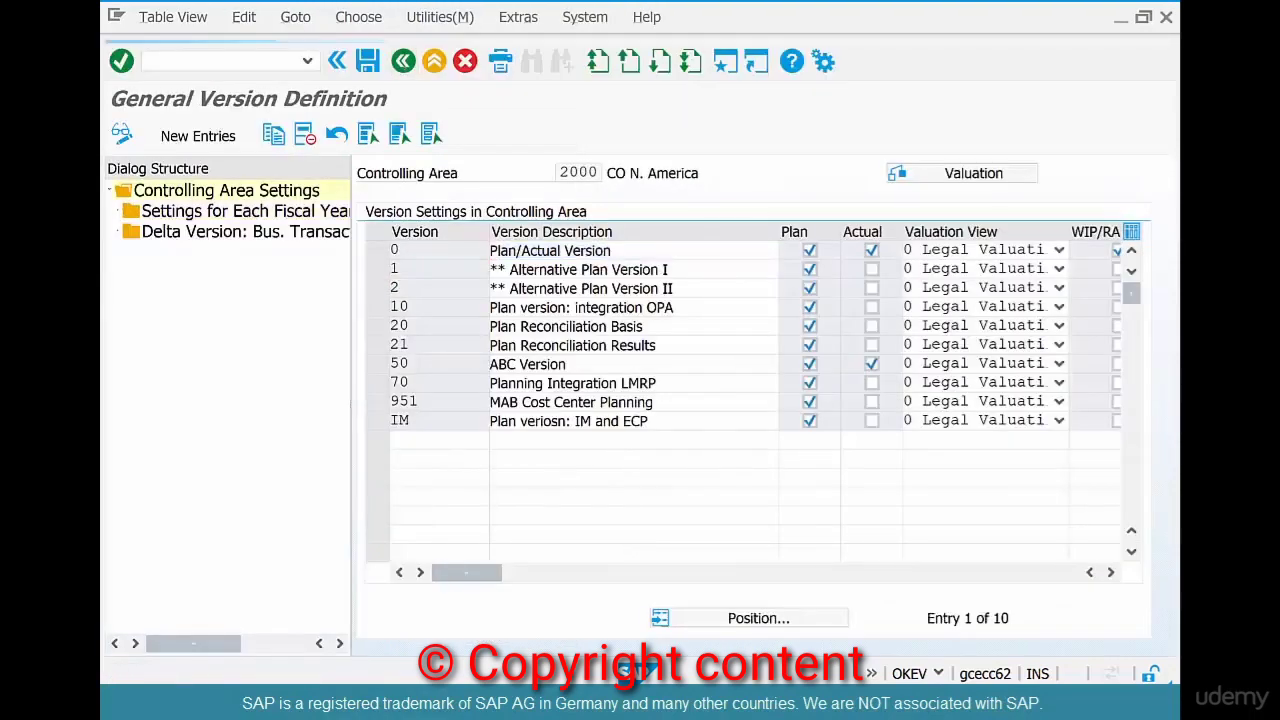
- Recheck the STIRRERS-01 item in the open purchase order, try to save the order, and review its messages
{"action": "key", "text": "alt+Tab"}
{"action": "key", "text": "alt+Tab"}
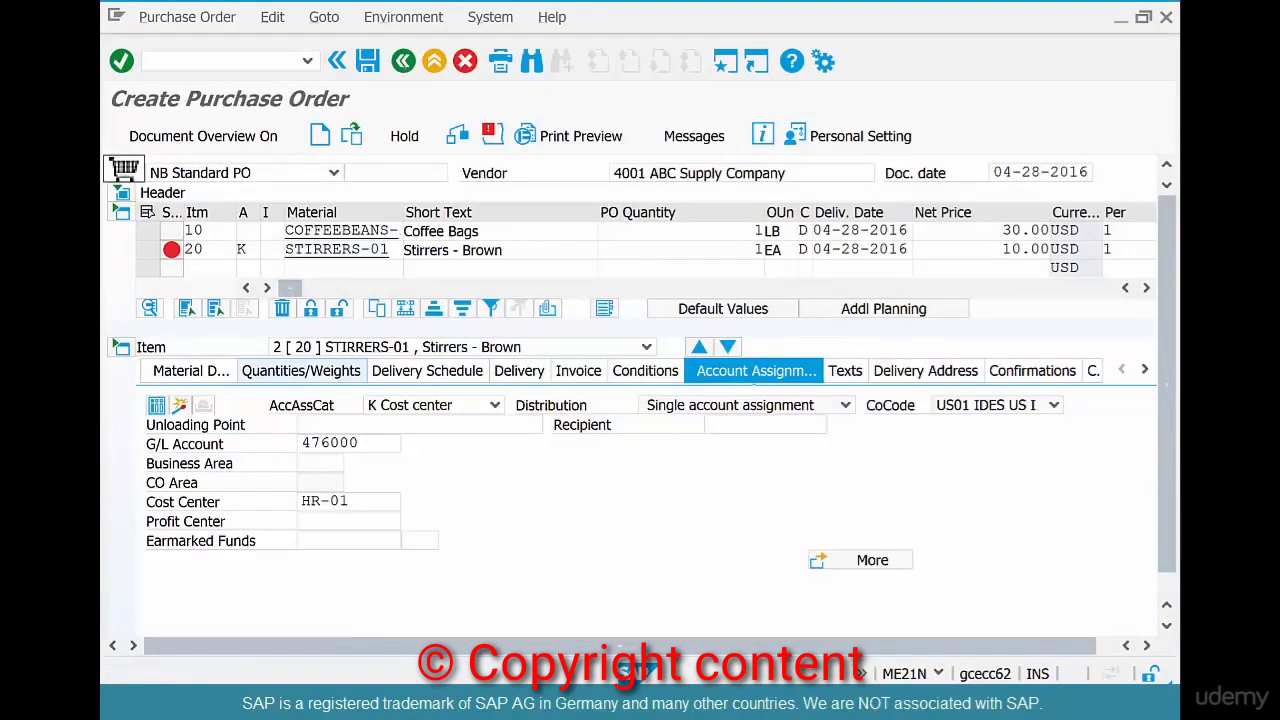
{"action": "left_click", "coordinate": [389, 250]}
{"action": "key", "text": "Return"}
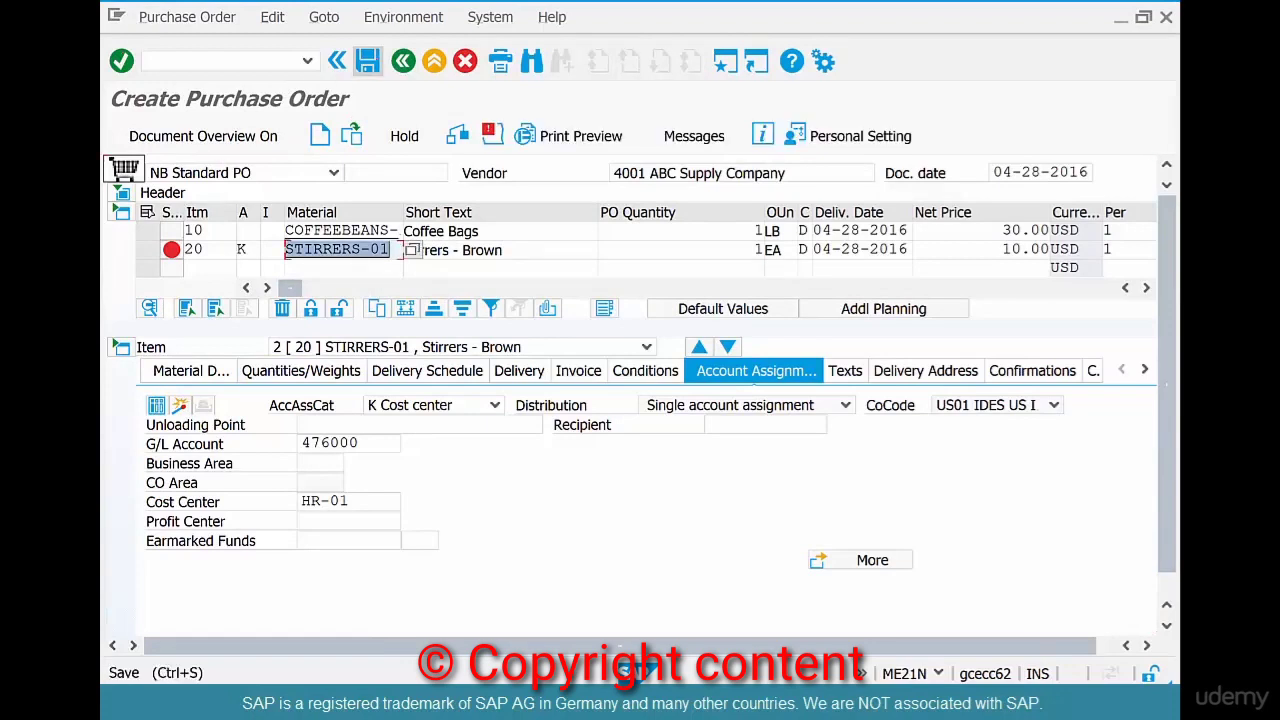
{"action": "left_click", "coordinate": [367, 61]}
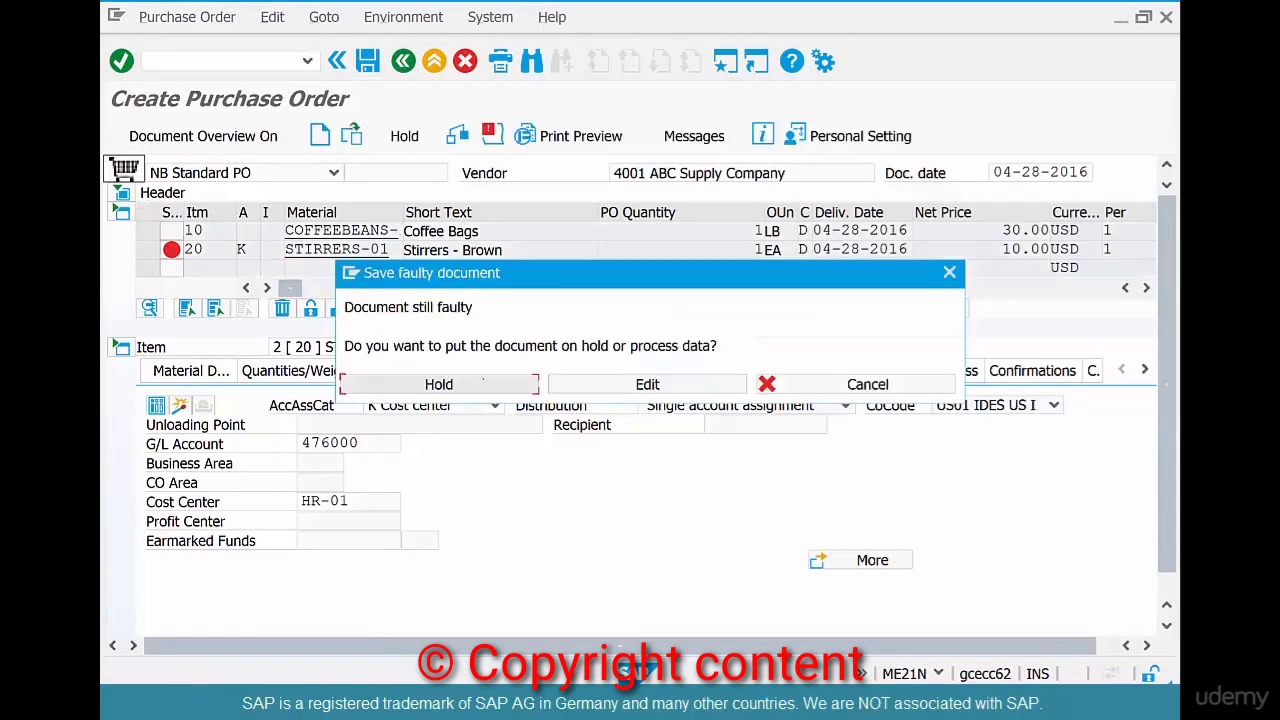
{"action": "left_click", "coordinate": [633, 384]}
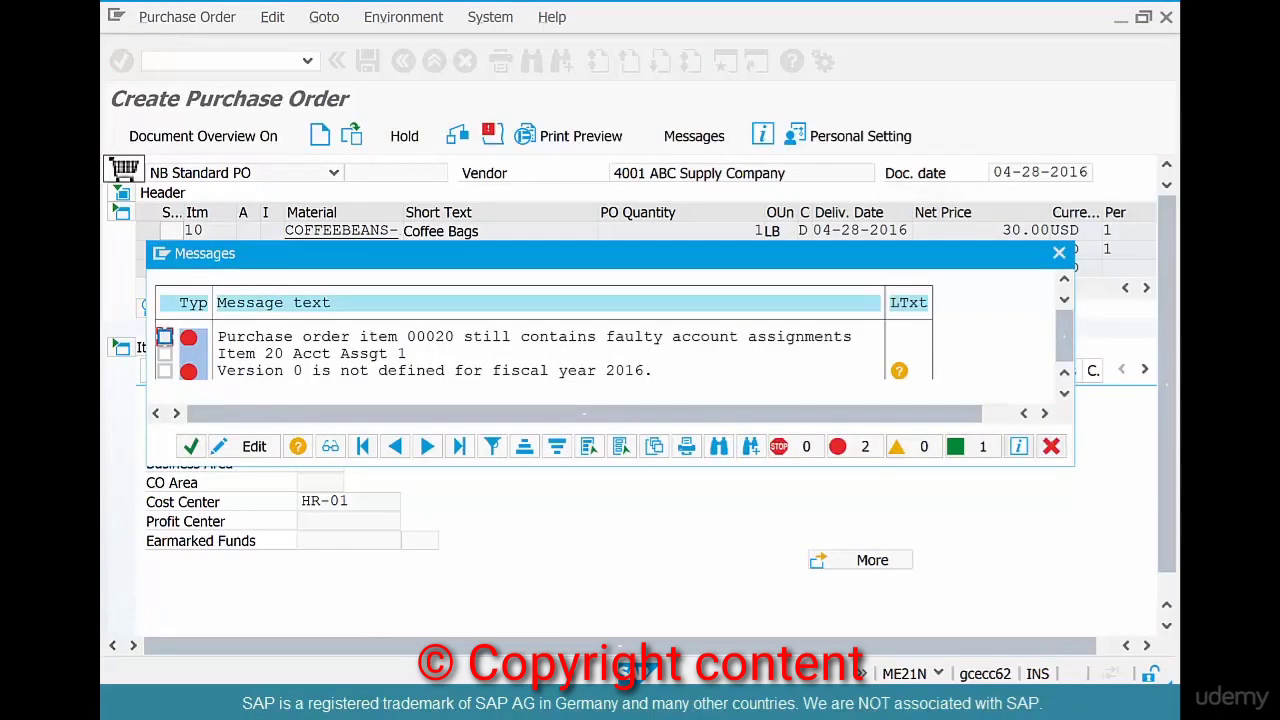
{"action": "left_click", "coordinate": [1051, 446]}
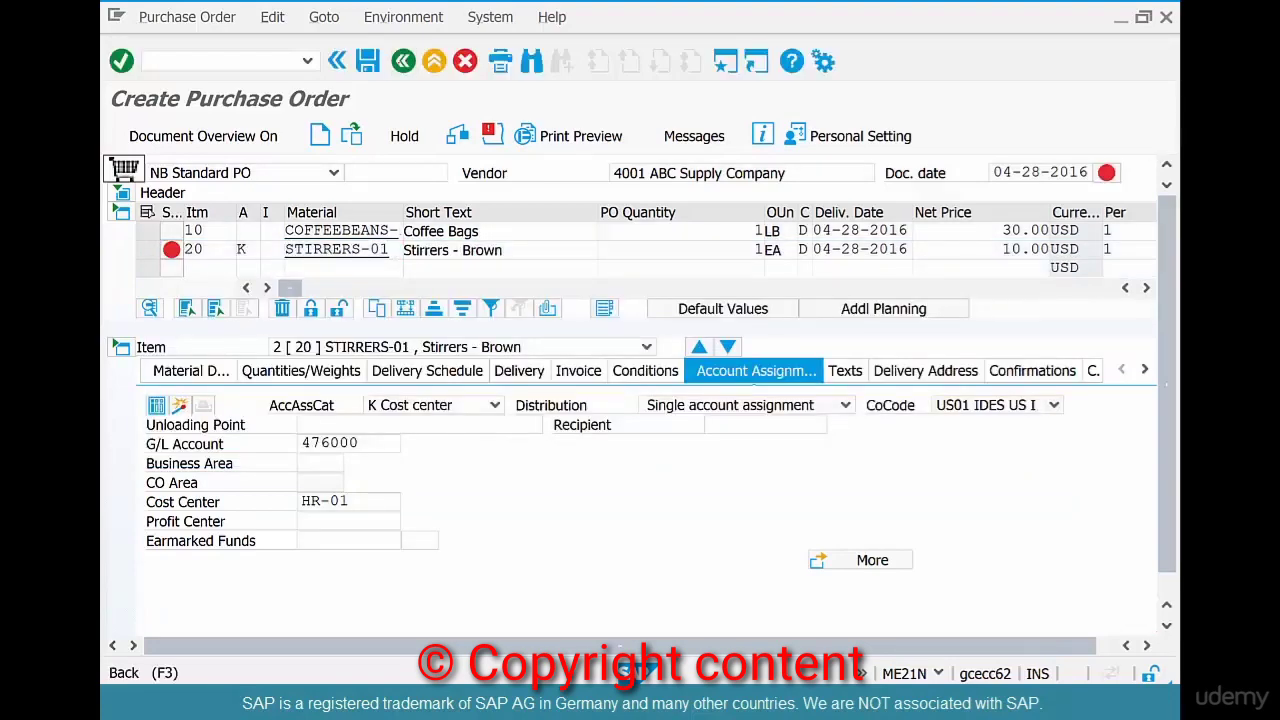
- Leave the purchase order without saving and start a new one in ME21N for vendor ABC Supply Company
{"action": "key", "text": "F3"}
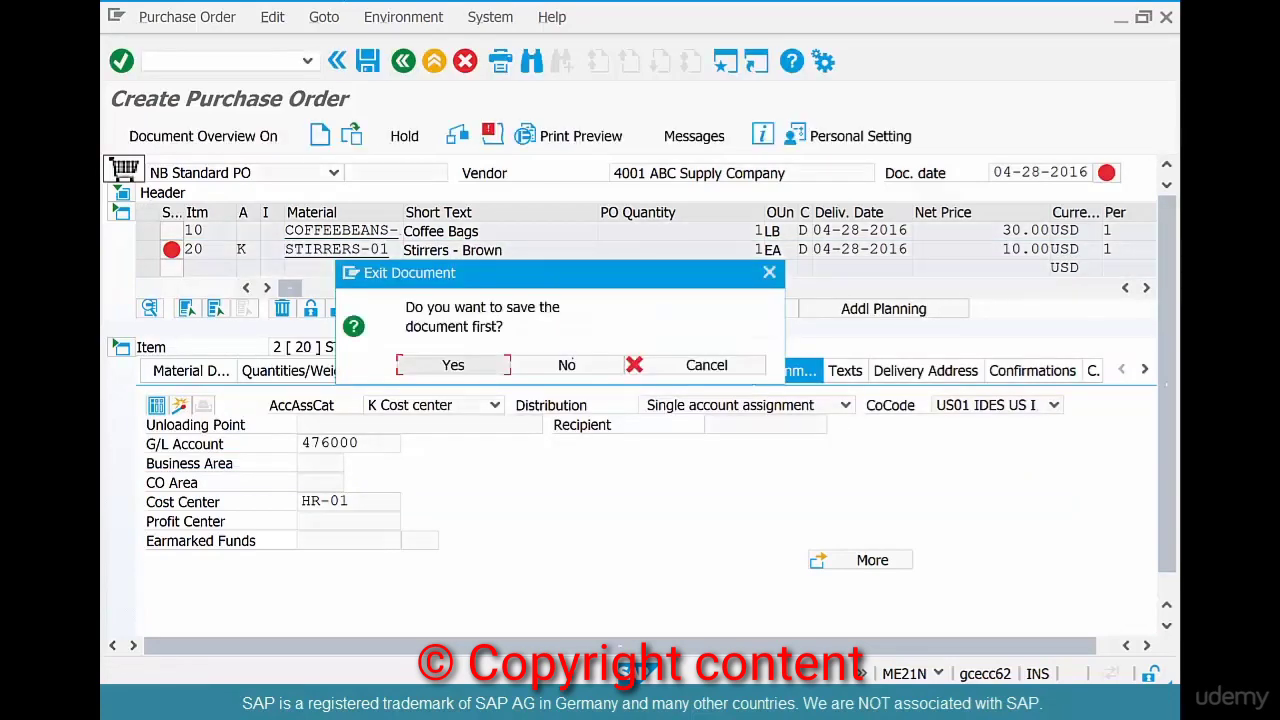
{"action": "left_click", "coordinate": [567, 365]}
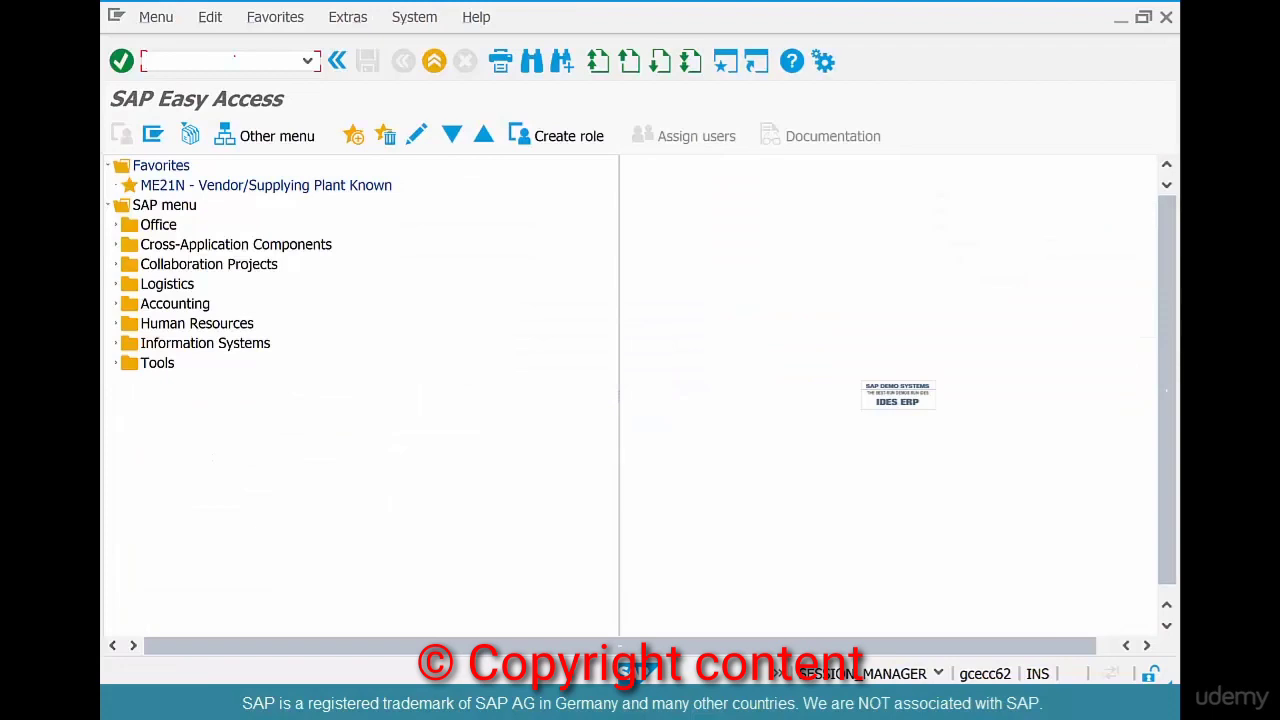
{"action": "type", "text": "me21n"}
{"action": "key", "text": "Return"}
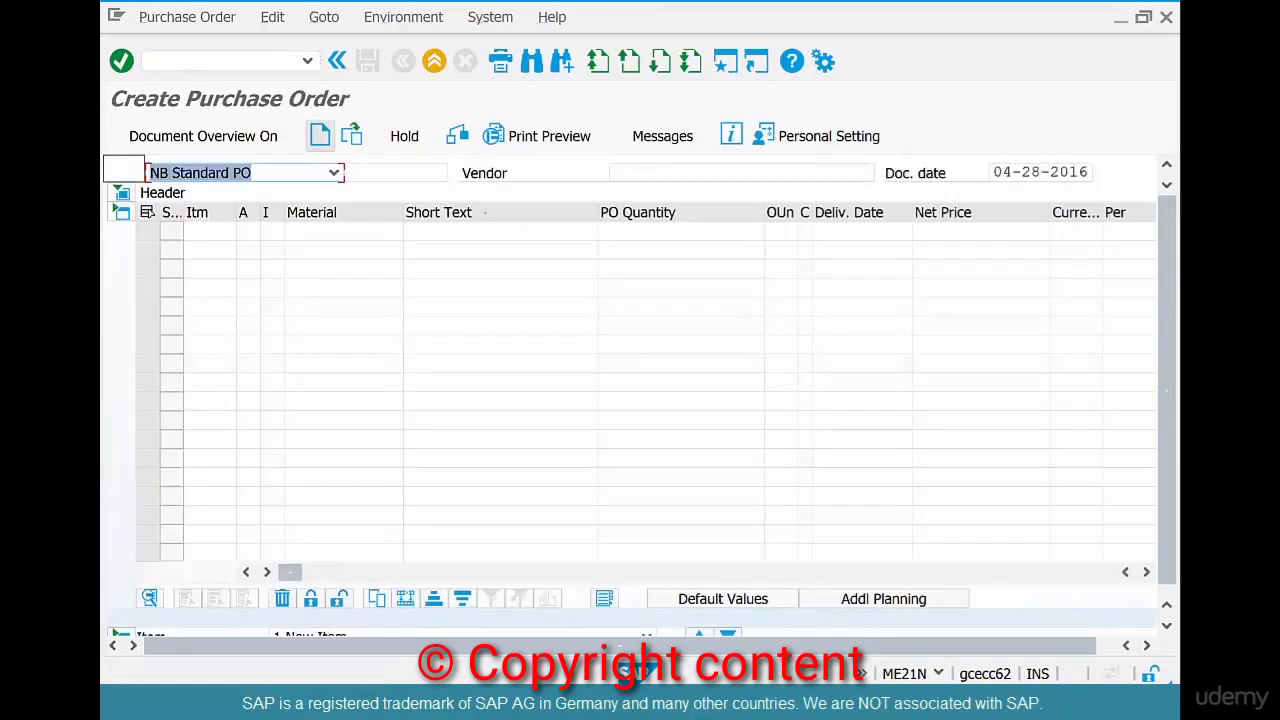
{"action": "type", "text": "4"}
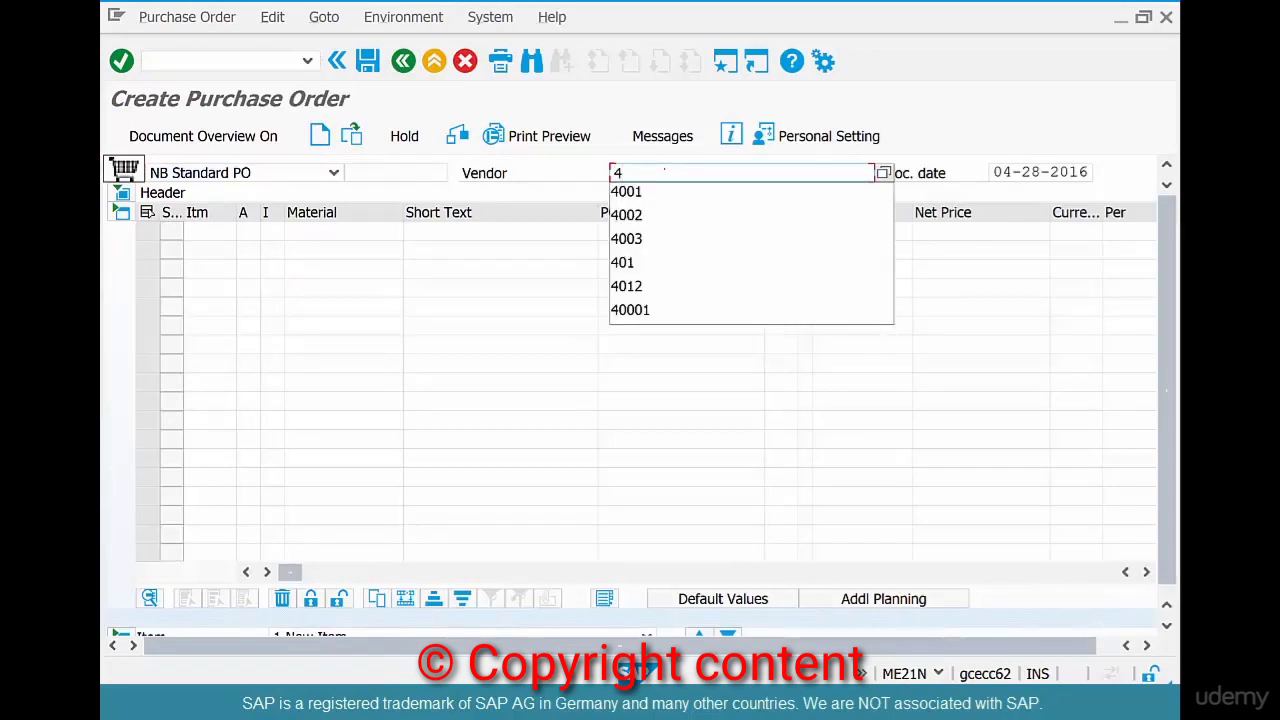
{"action": "key", "text": "Down"}
{"action": "key", "text": "Return"}
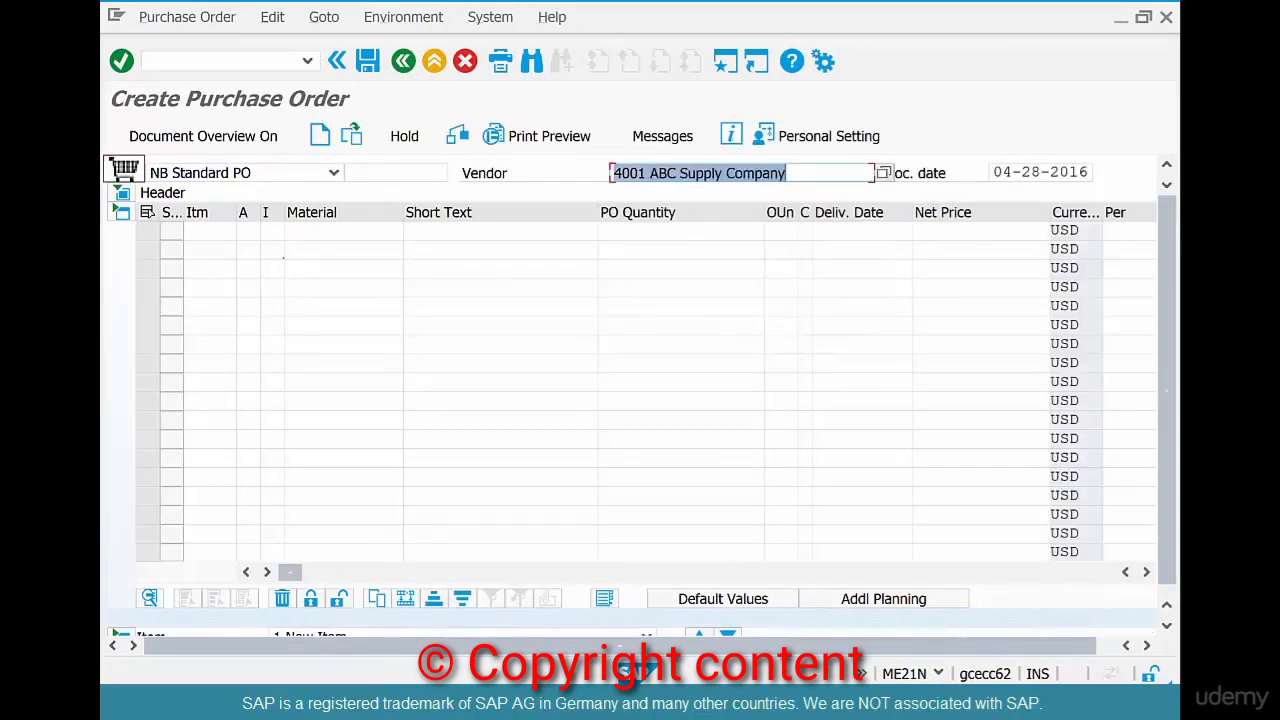
- Add COFFEEBEANS-06 as the first order item with a quantity of 1
{"action": "left_click", "coordinate": [304, 231]}
{"action": "type", "text": "c"}
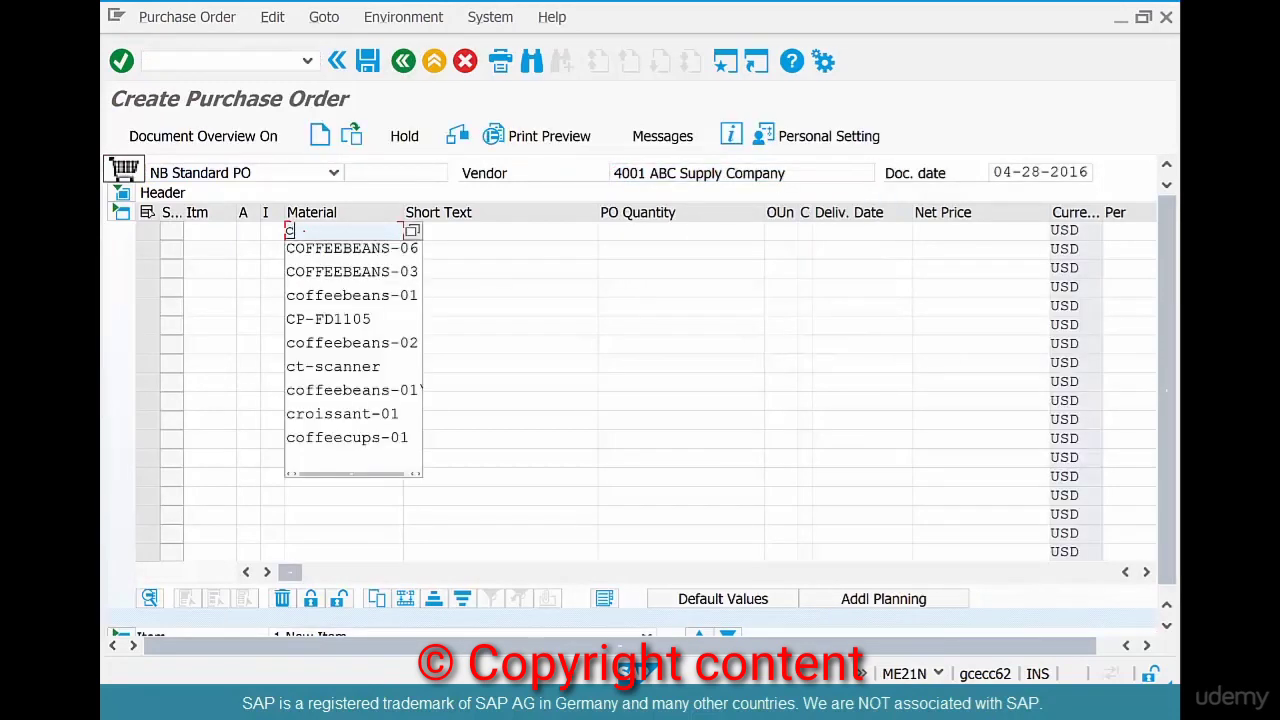
{"action": "key", "text": "Down"}
{"action": "key", "text": "Return"}
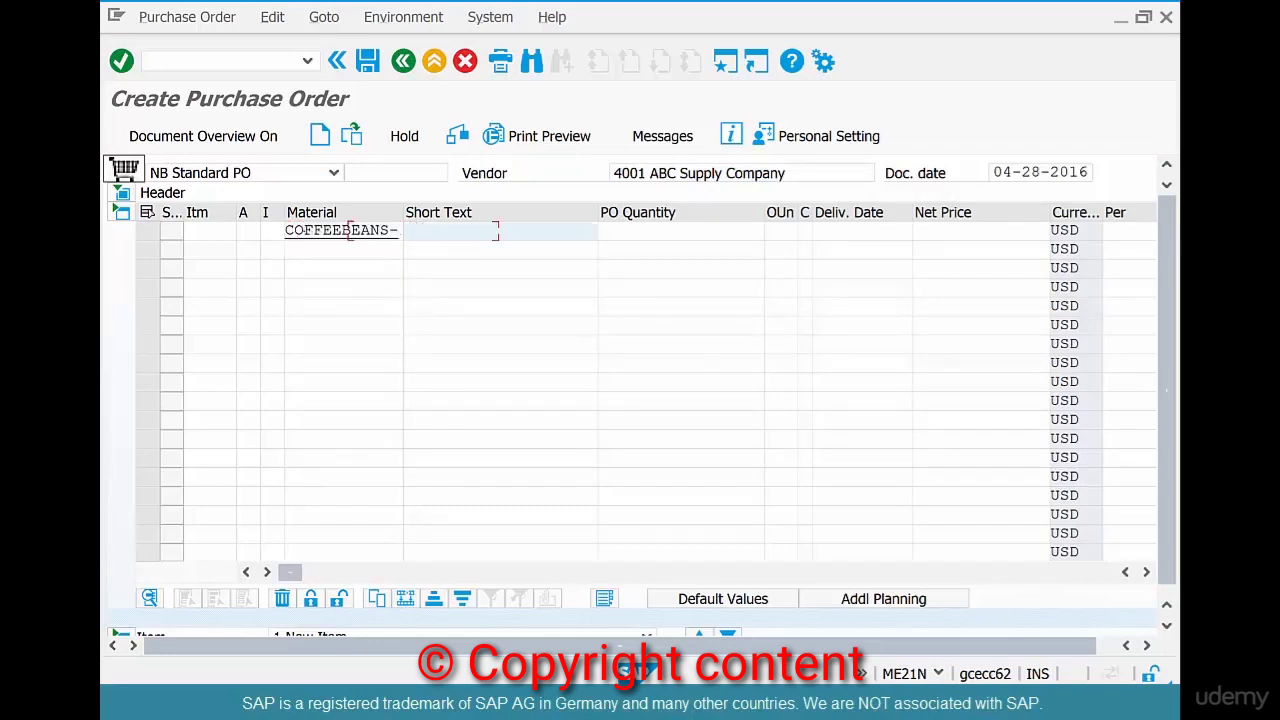
{"action": "left_click", "coordinate": [759, 231]}
{"action": "type", "text": "1"}
{"action": "key", "text": "Return"}
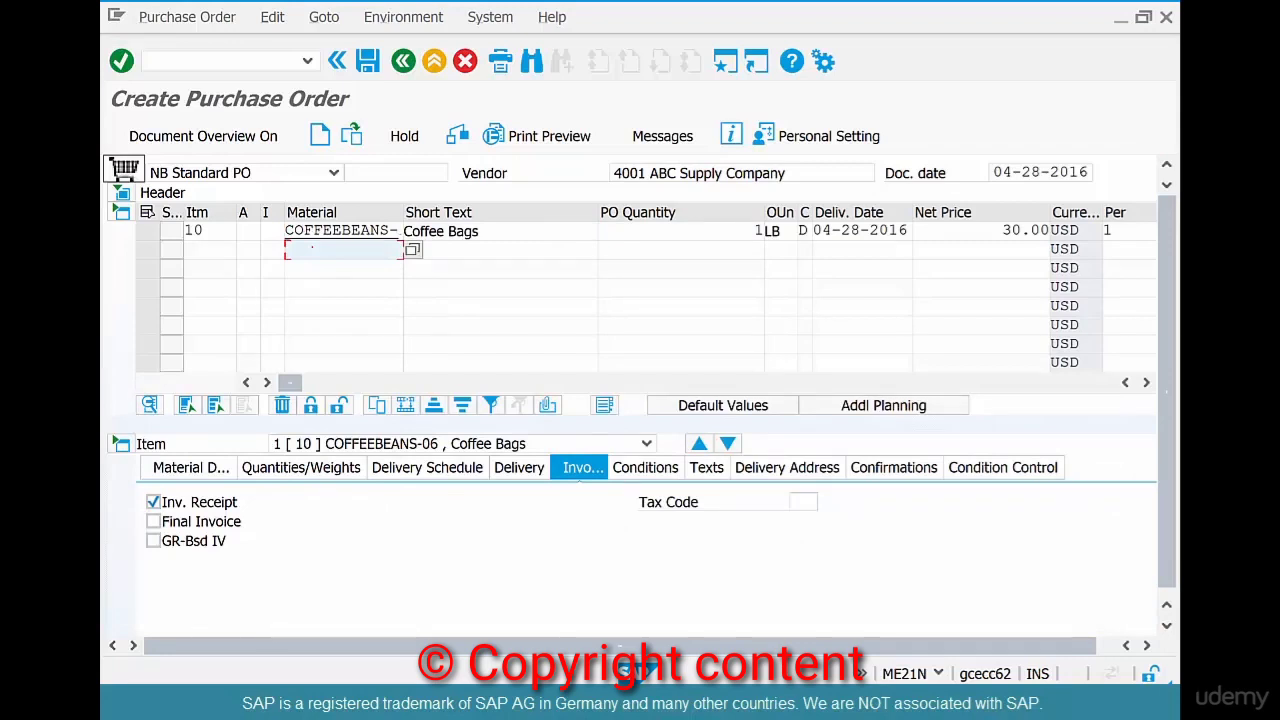
- Add STIRRERS-01 as the second order item with a quantity of 1
{"action": "type", "text": "st"}
{"action": "key", "text": "Down"}
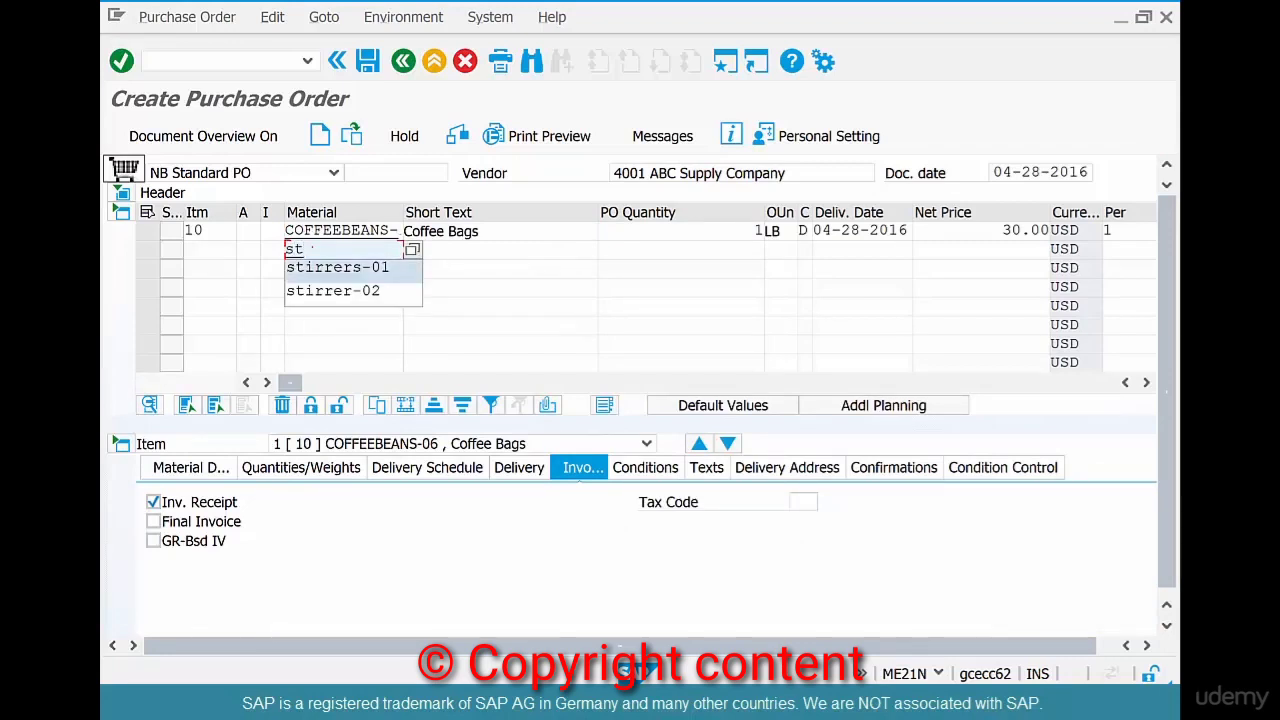
{"action": "key", "text": "Return"}
{"action": "key", "text": "Tab"}
{"action": "type", "text": "1"}
{"action": "key", "text": "BackSpace"}
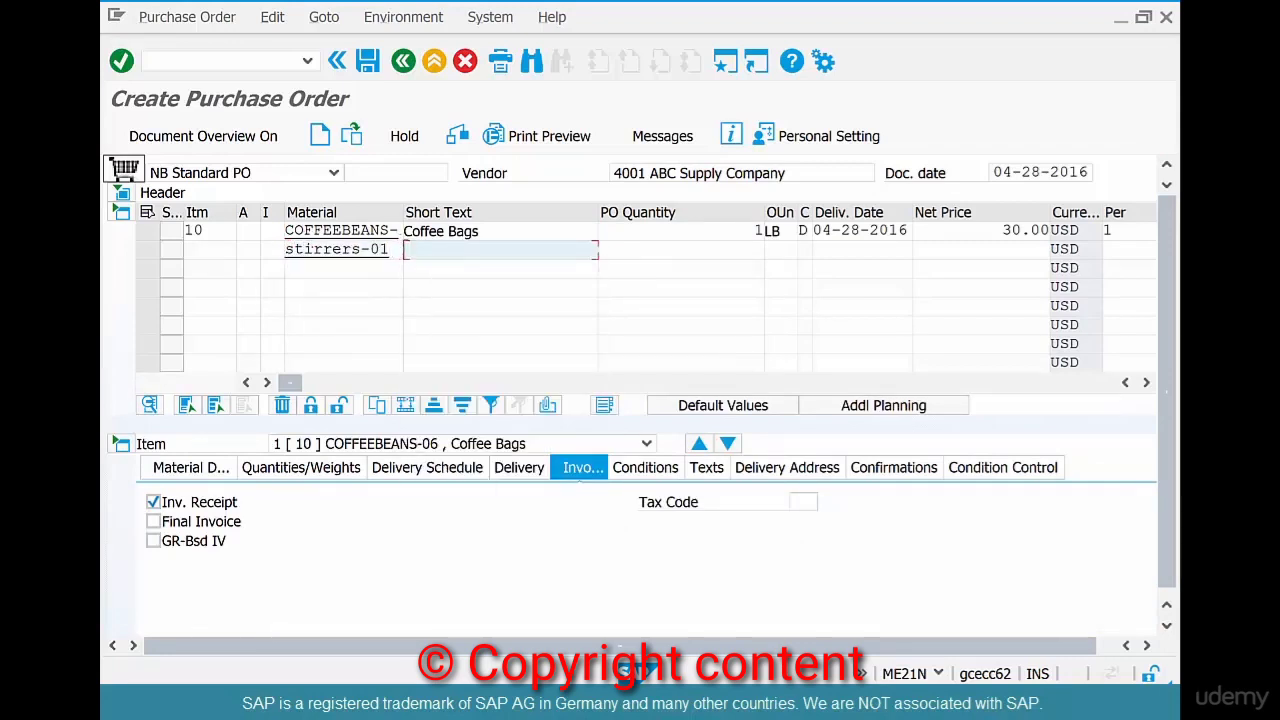
{"action": "key", "text": "Tab"}
{"action": "type", "text": "1"}
{"action": "key", "text": "Tab"}
{"action": "key", "text": "Return"}
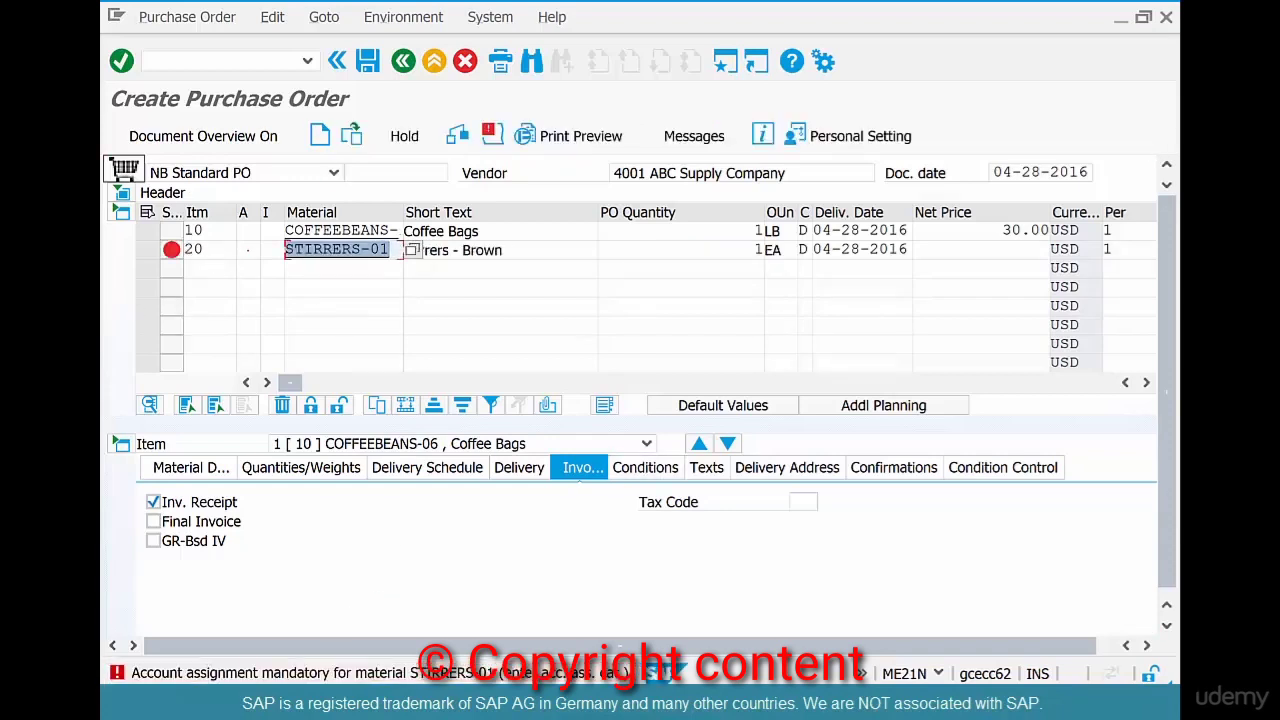
- Assign account assignment category K to the STIRRERS-01 item and set its gross price to 10 USD
{"action": "left_click", "coordinate": [248, 250]}
{"action": "type", "text": "K"}
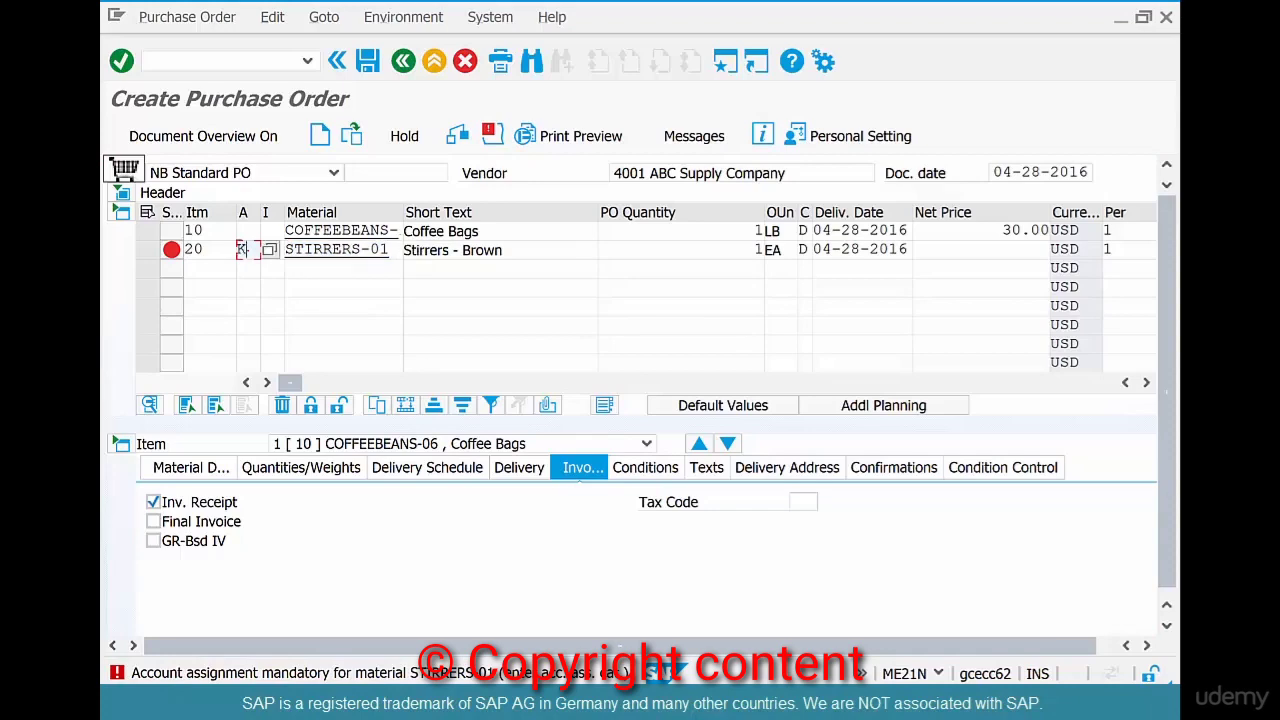
{"action": "key", "text": "Return"}
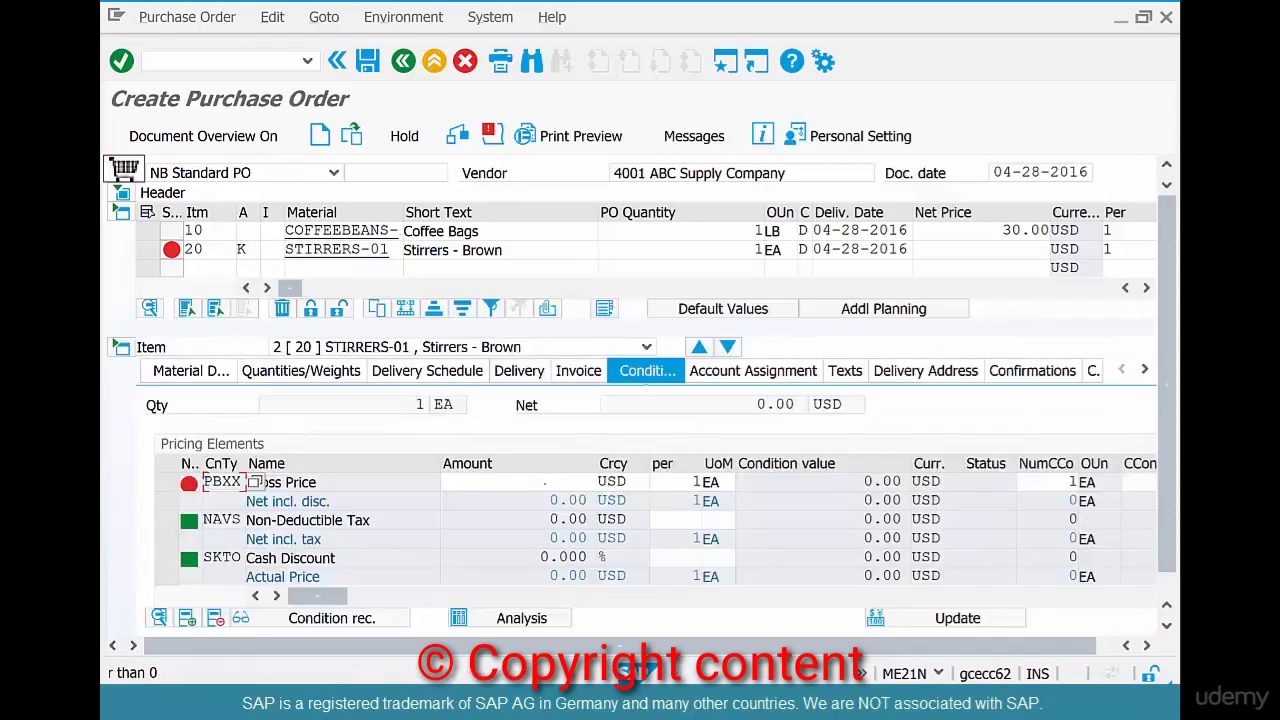
{"action": "left_click", "coordinate": [545, 483]}
{"action": "type", "text": "10"}
{"action": "key", "text": "Return"}
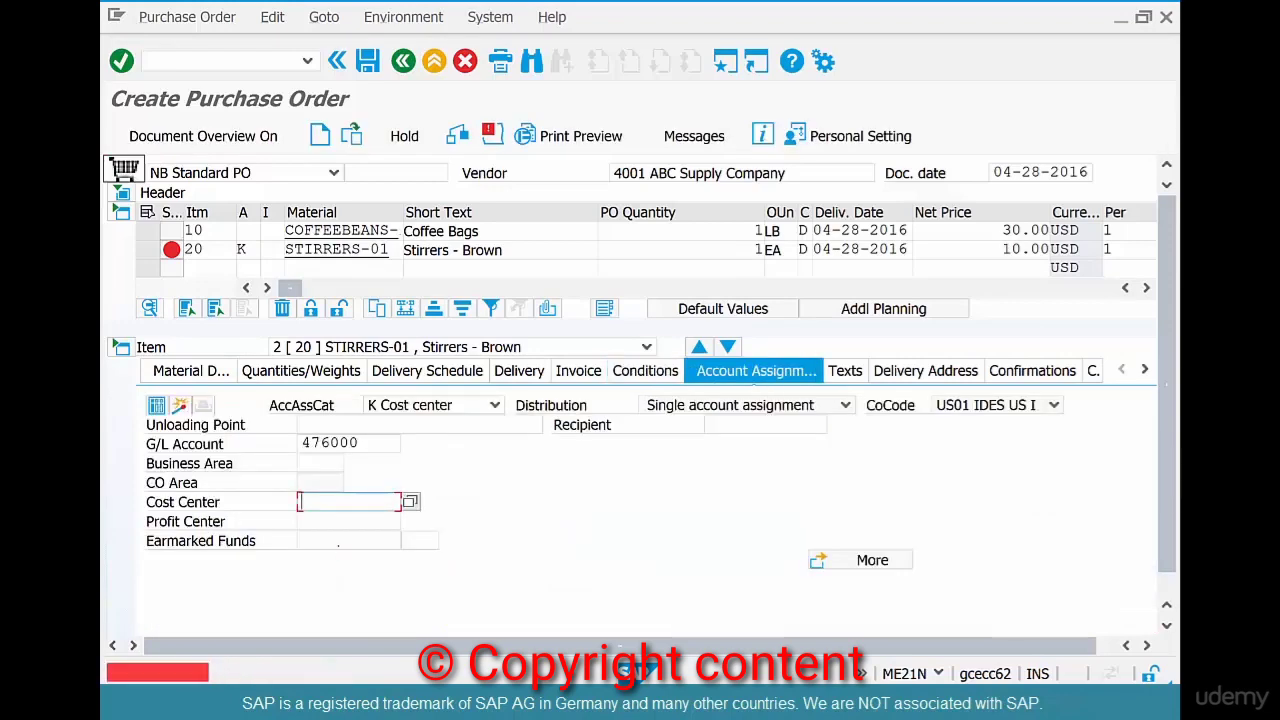
- Assign cost center HR-01 to the STIRRERS-01 item and save the purchase order
{"action": "key", "text": "Down"}
{"action": "key", "text": "Down"}
{"action": "key", "text": "Return"}
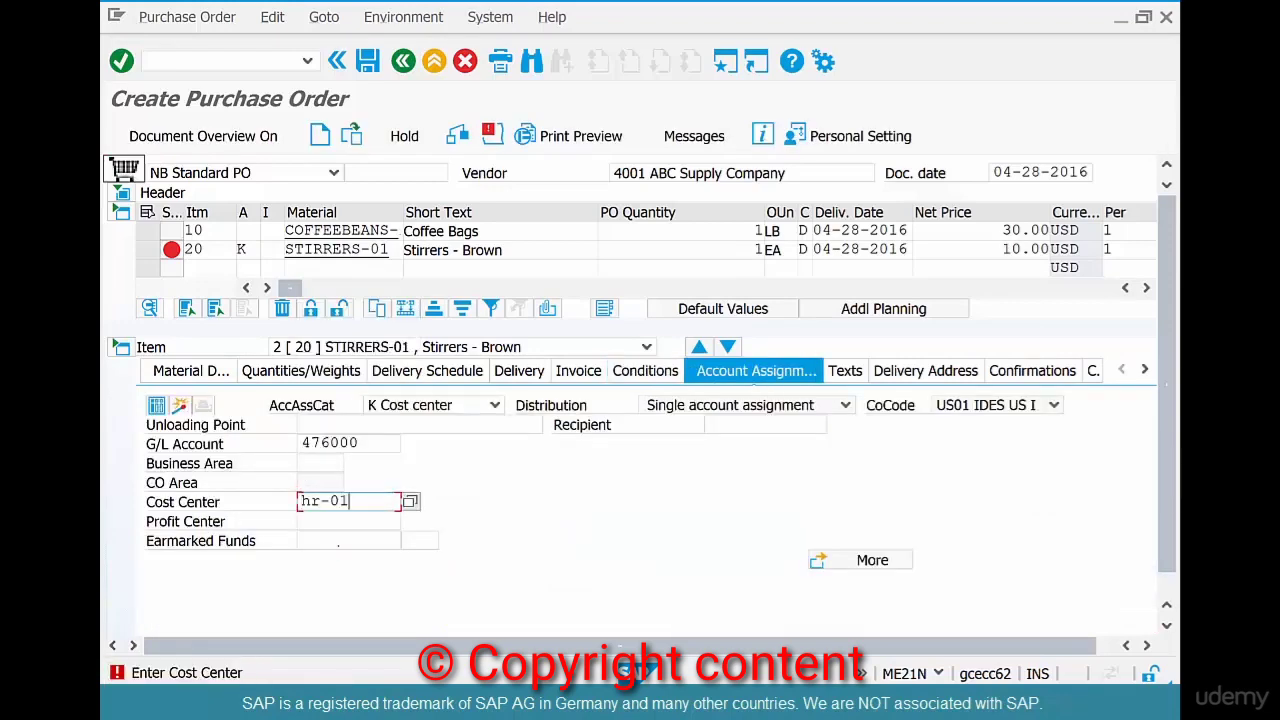
{"action": "key", "text": "Return"}
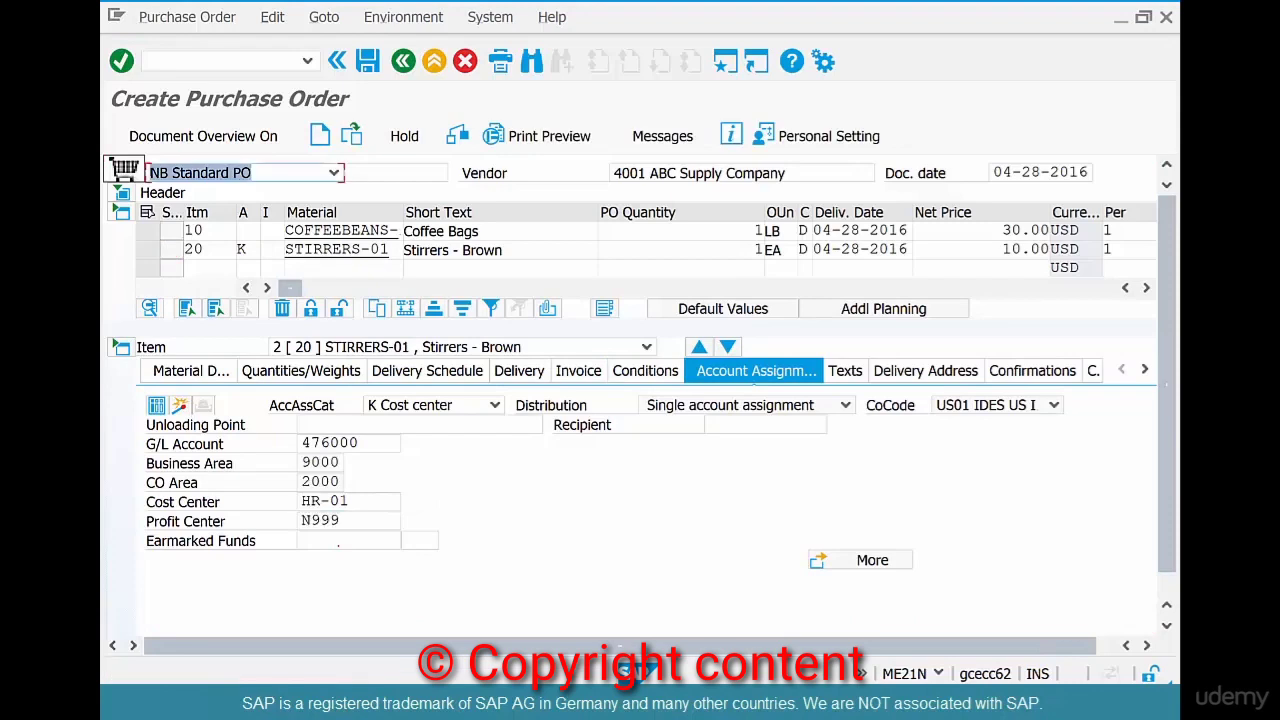
{"action": "key", "text": "ctrl+s"}
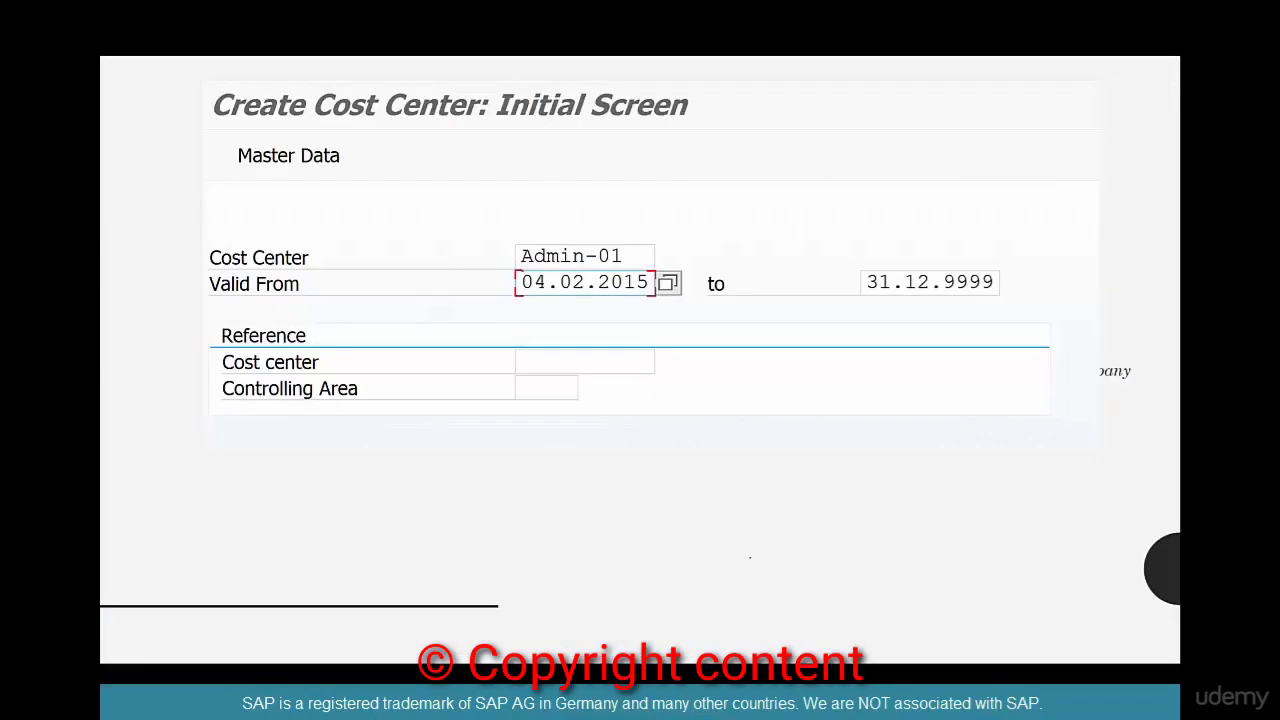
{"action": "left_click_drag", "start_coordinate": [196, 125], "coordinate": [515, 119]}
{"action": "mouse_move", "coordinate": [742, 87]}
{"action": "left_mouse_down"}
{"action": "mouse_move", "coordinate": [739, 118]}
{"action": "mouse_move", "coordinate": [790, 111]}
{"action": "left_mouse_up"}
{"action": "left_click_drag", "start_coordinate": [800, 89], "coordinate": [787, 121]}
{"action": "left_click_drag", "start_coordinate": [811, 92], "coordinate": [814, 116]}
{"action": "key", "text": "Right"}
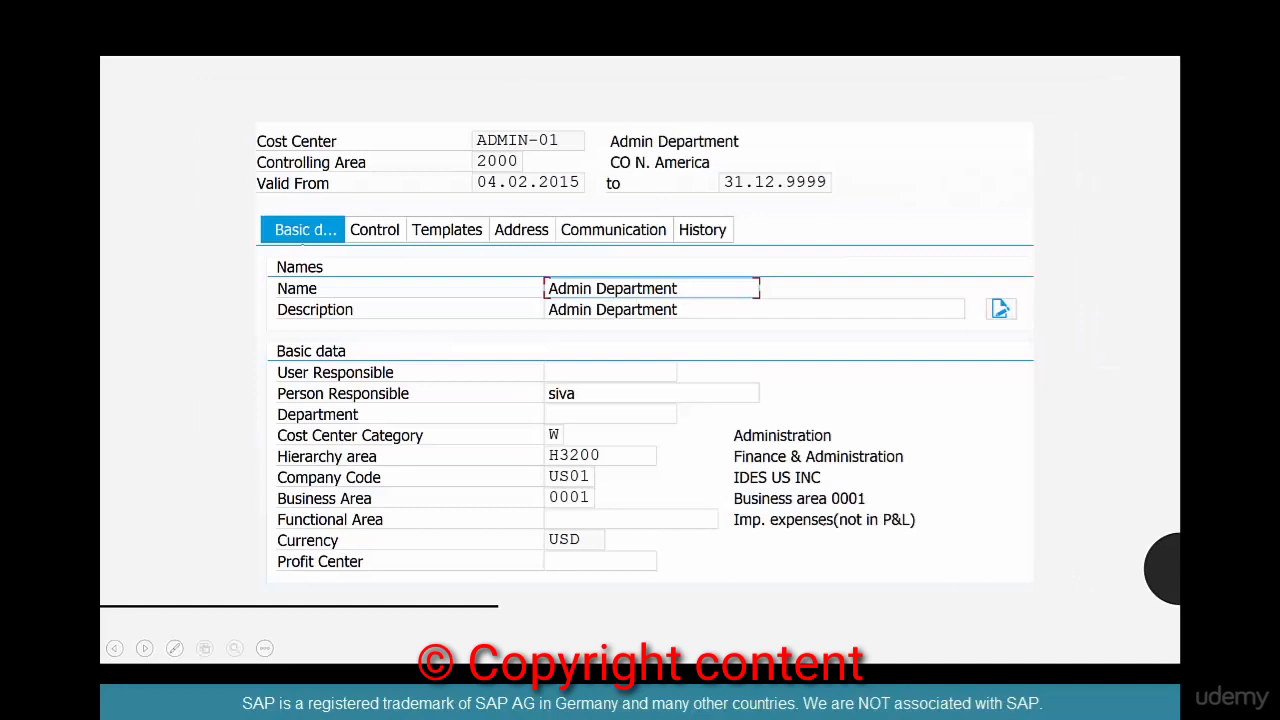
{"action": "key", "text": "Right"}
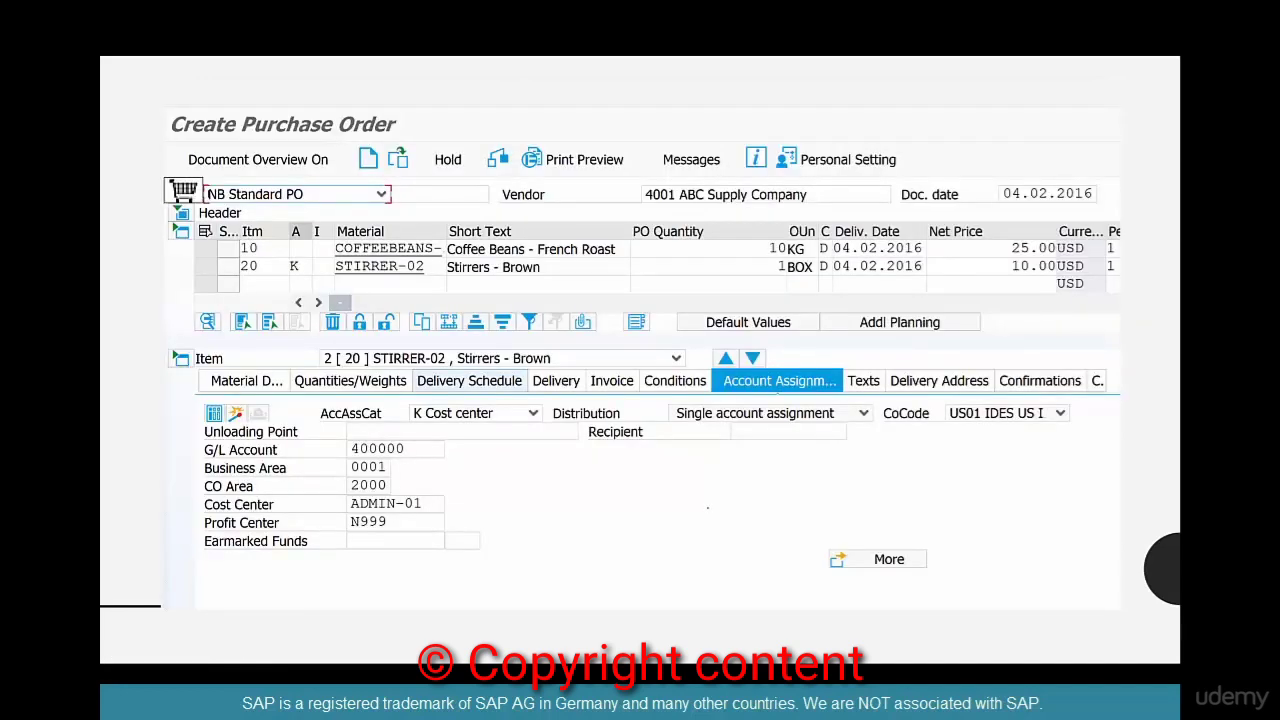
{"action": "mouse_move", "coordinate": [298, 254]}
{"action": "left_mouse_down"}
{"action": "mouse_move", "coordinate": [290, 282]}
{"action": "mouse_move", "coordinate": [306, 254]}
{"action": "left_mouse_up"}
{"action": "mouse_move", "coordinate": [434, 491]}
{"action": "left_mouse_down"}
{"action": "mouse_move", "coordinate": [358, 489]}
{"action": "mouse_move", "coordinate": [412, 516]}
{"action": "mouse_move", "coordinate": [436, 492]}
{"action": "left_mouse_up"}
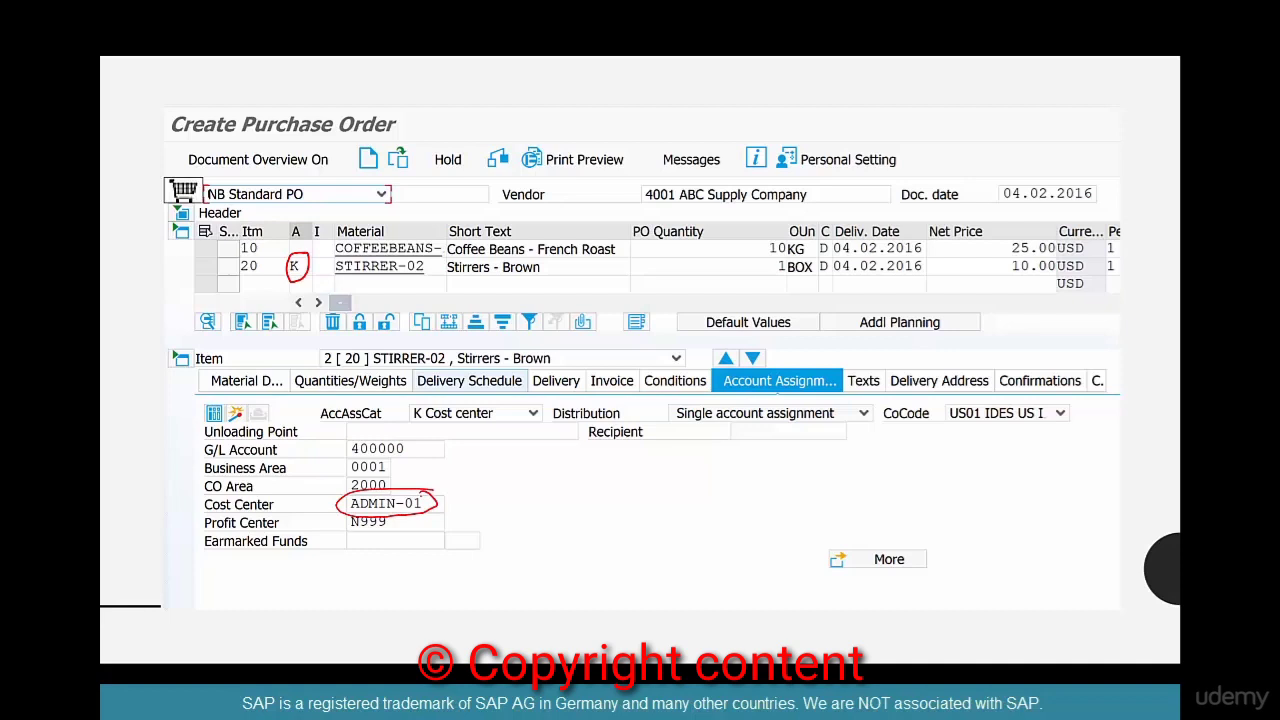
{"action": "mouse_move", "coordinate": [790, 258]}
{"action": "left_mouse_down"}
{"action": "mouse_move", "coordinate": [766, 256]}
{"action": "mouse_move", "coordinate": [792, 277]}
{"action": "mouse_move", "coordinate": [774, 256]}
{"action": "mouse_move", "coordinate": [580, 280]}
{"action": "left_mouse_up"}
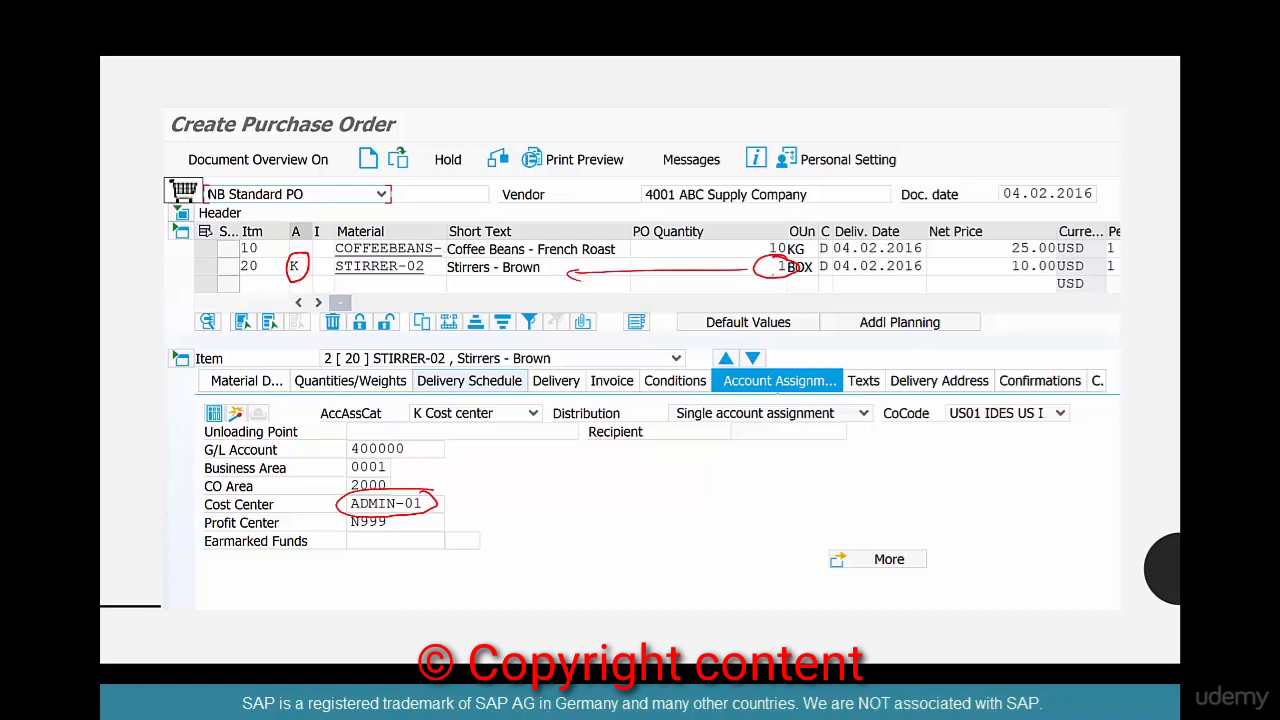
{"action": "mouse_move", "coordinate": [784, 274]}
{"action": "left_mouse_down"}
{"action": "mouse_move", "coordinate": [778, 332]}
{"action": "mouse_move", "coordinate": [576, 456]}
{"action": "mouse_move", "coordinate": [440, 492]}
{"action": "mouse_move", "coordinate": [463, 499]}
{"action": "left_mouse_up"}
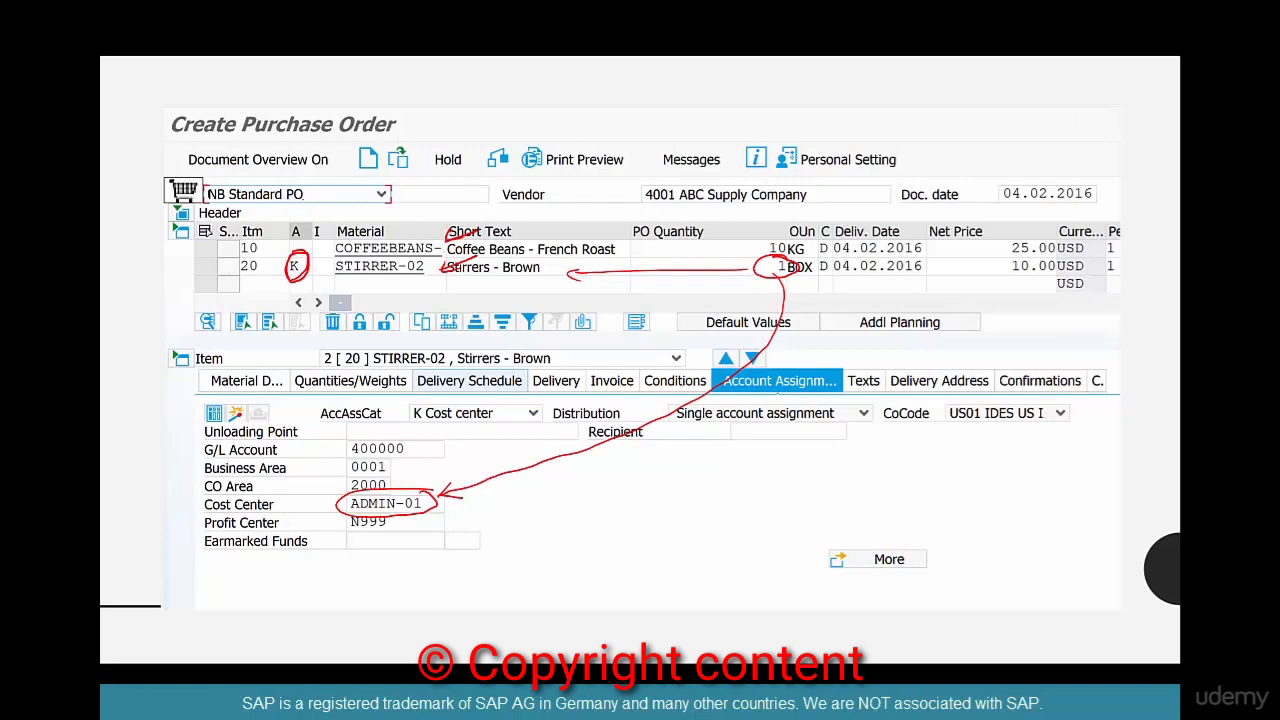
{"action": "left_click_drag", "start_coordinate": [303, 192], "coordinate": [311, 215]}
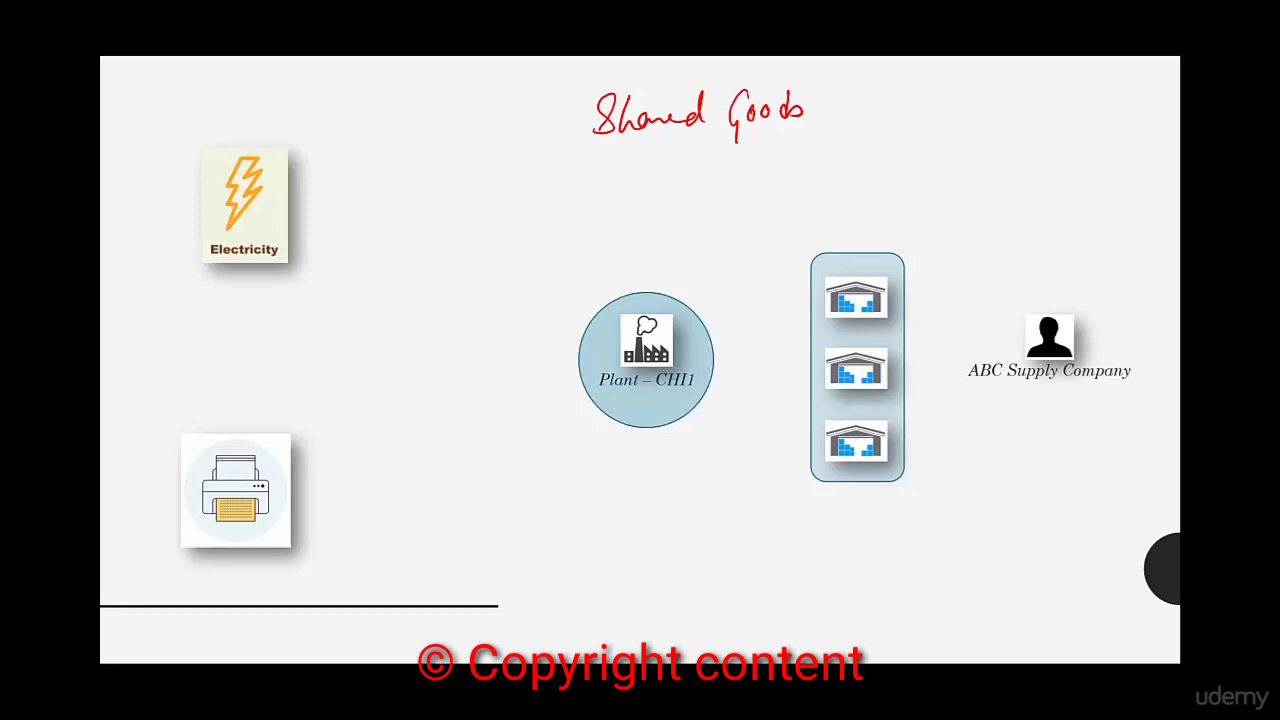
{"action": "left_click_drag", "start_coordinate": [306, 478], "coordinate": [342, 457]}
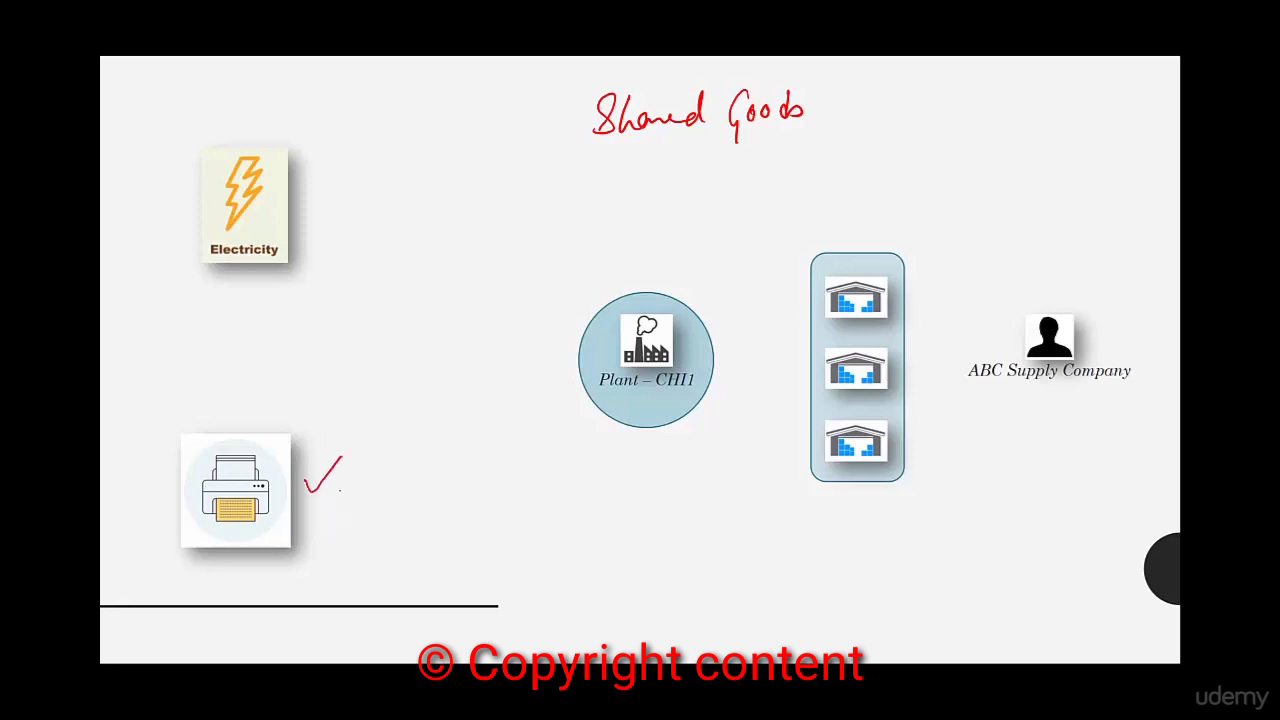